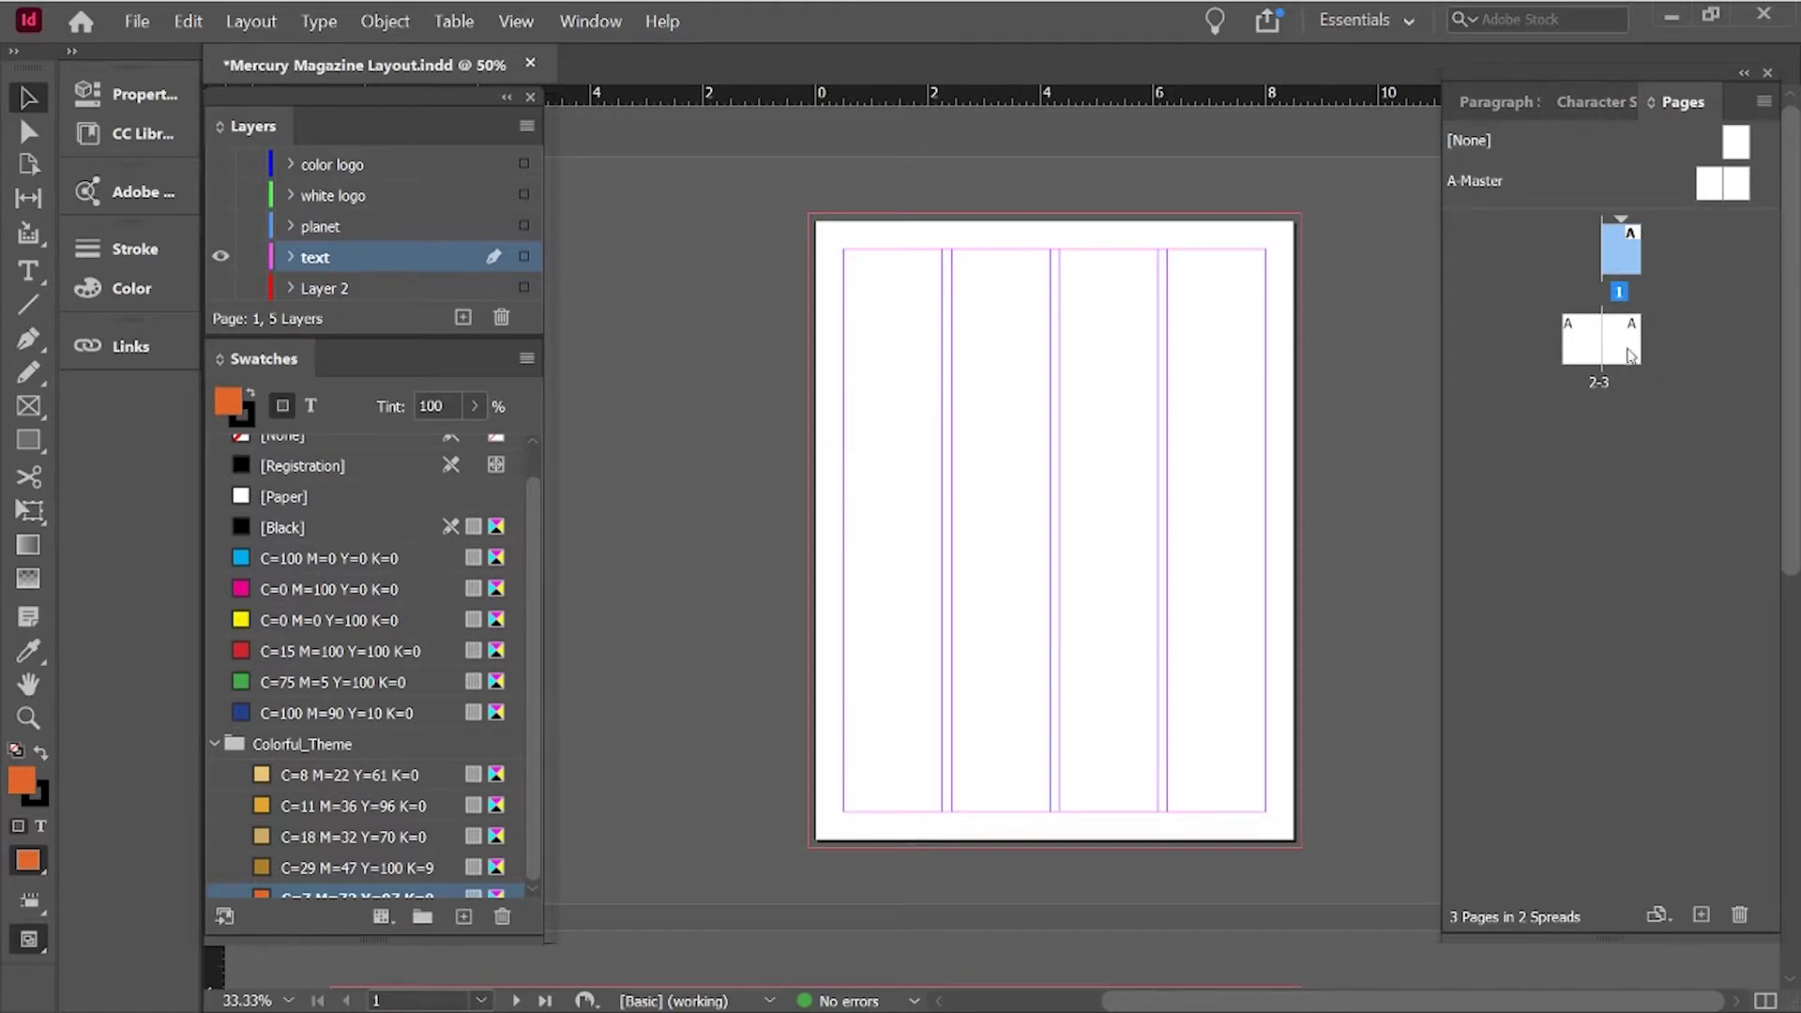
Examine the four-column layout of the cover page and the 2-3 spread at overview and close range.
{"action": "left_click", "coordinate": [1584, 114]}
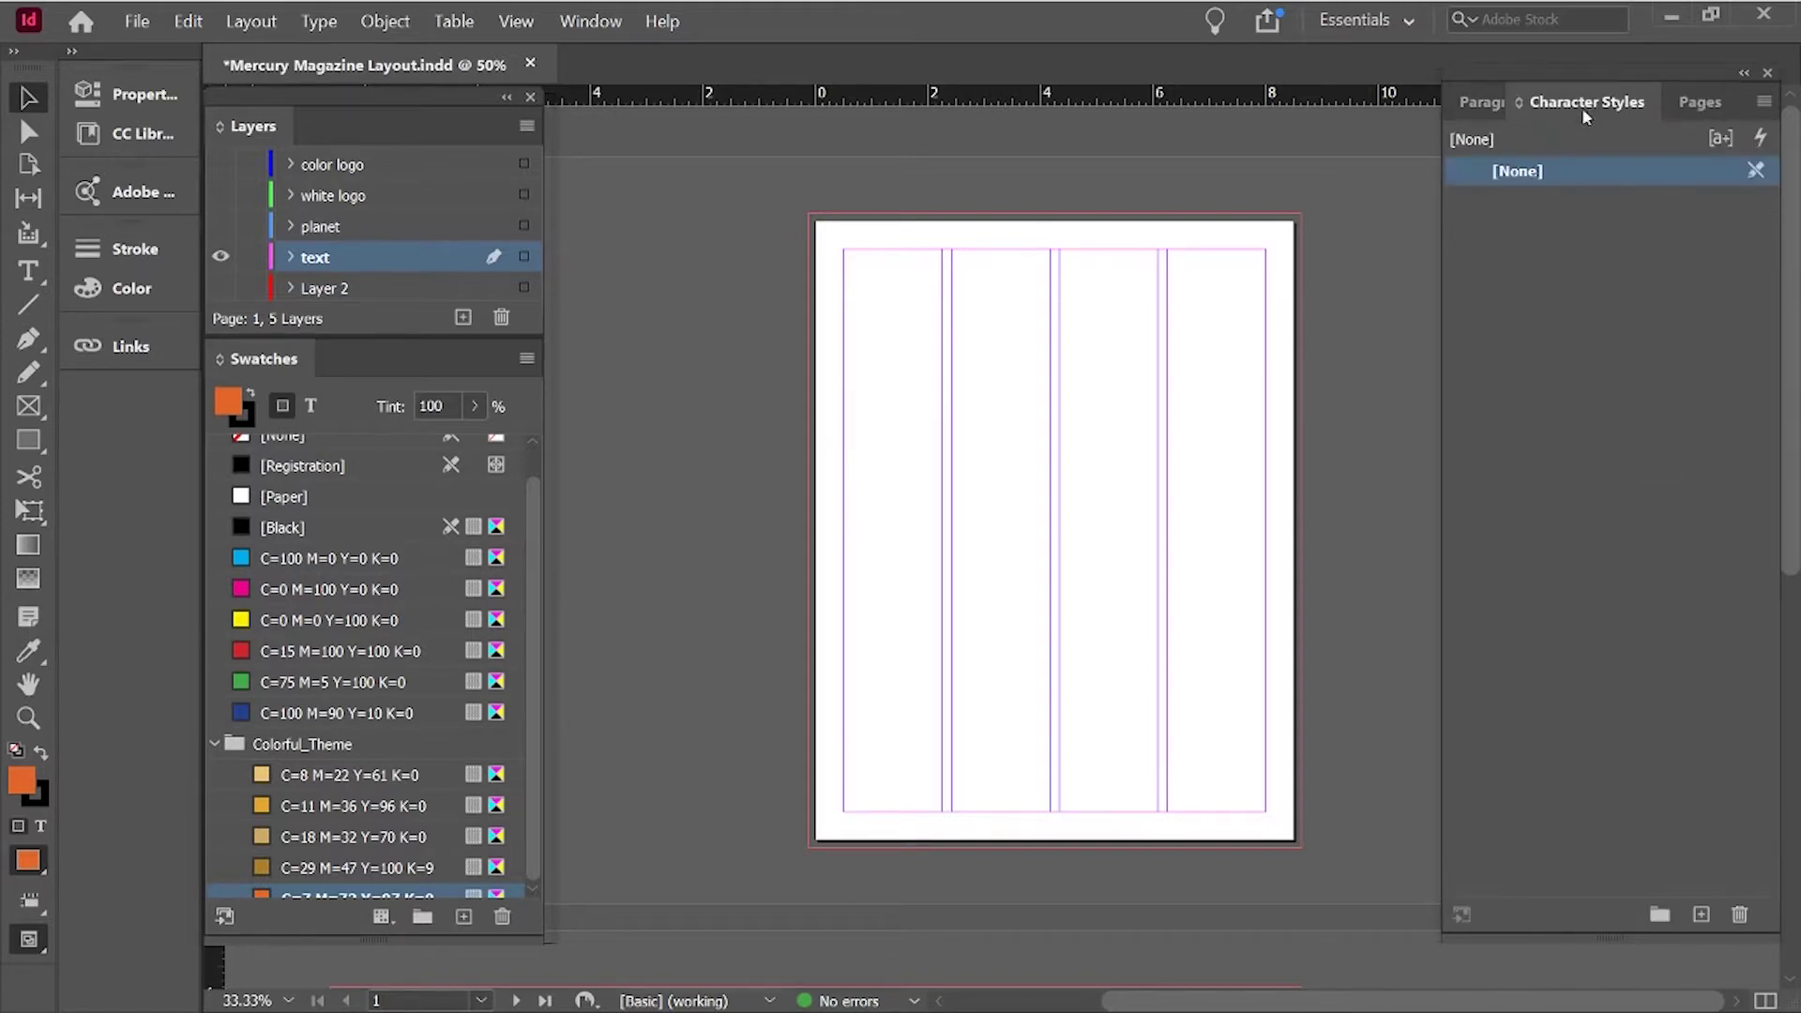
{"action": "left_click", "coordinate": [1700, 101]}
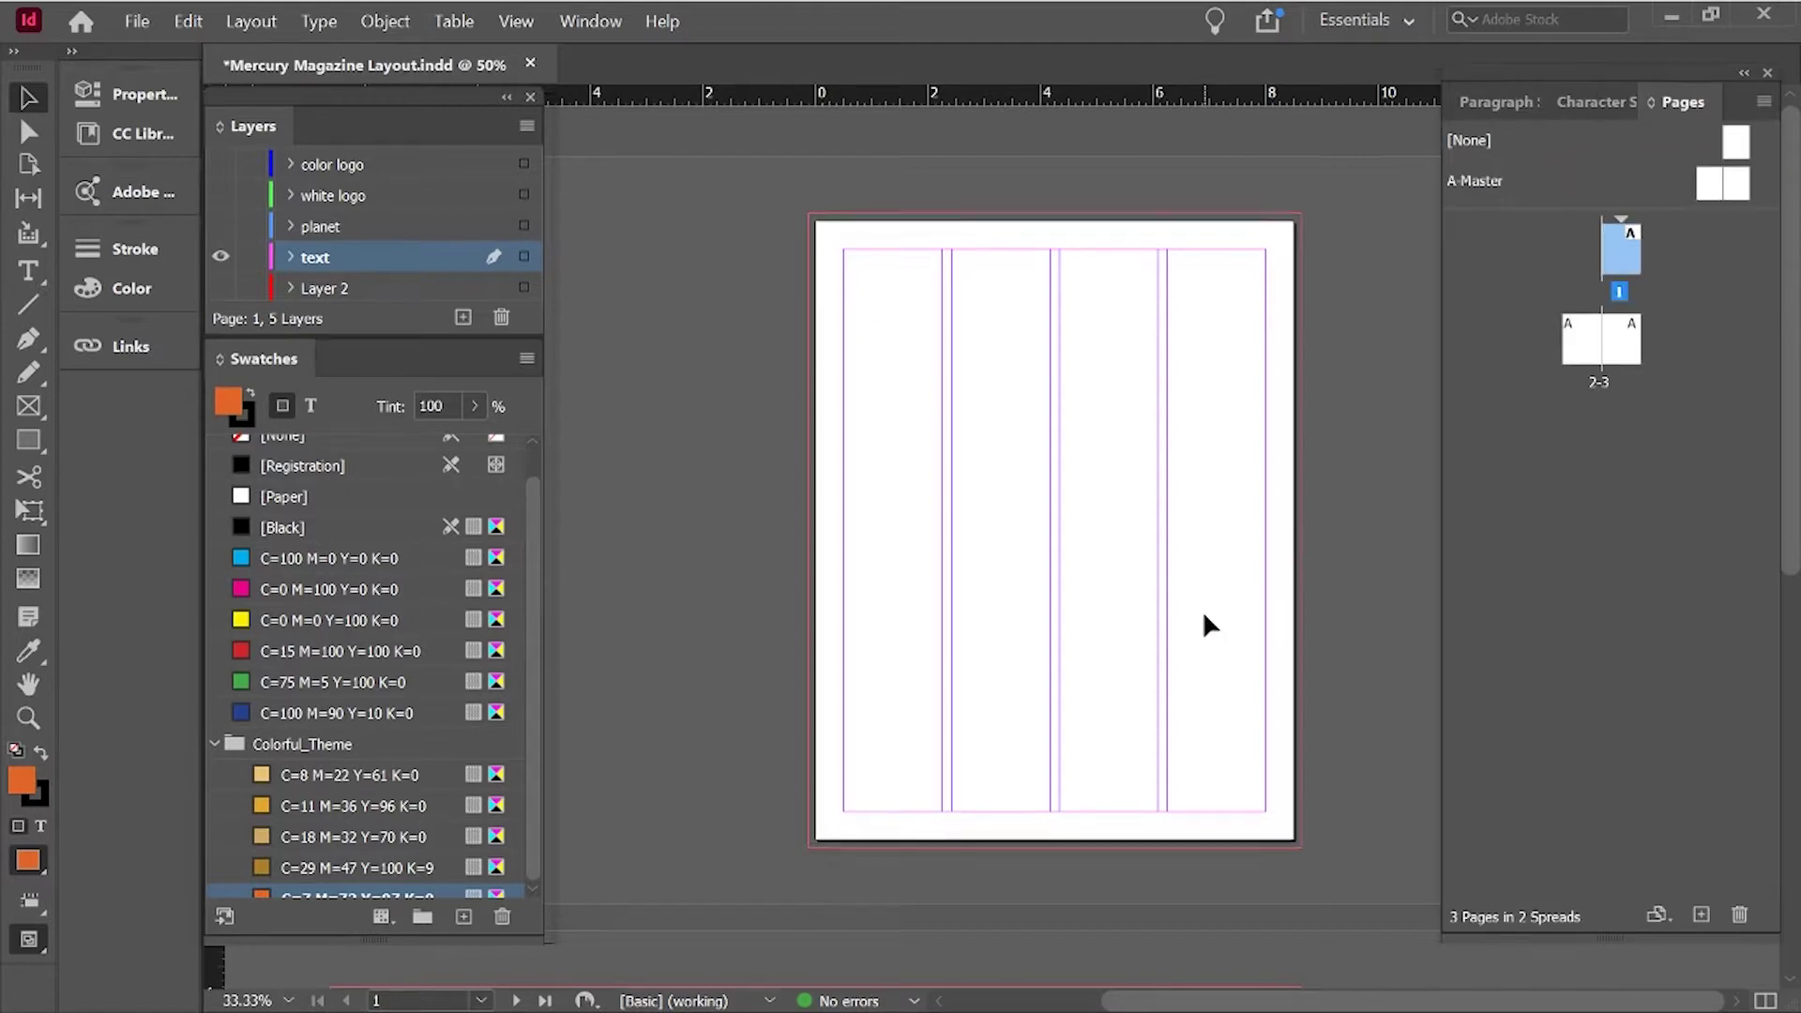
{"action": "key", "text": "alt+Page_Down"}
{"action": "key", "text": "alt+Page_Up"}
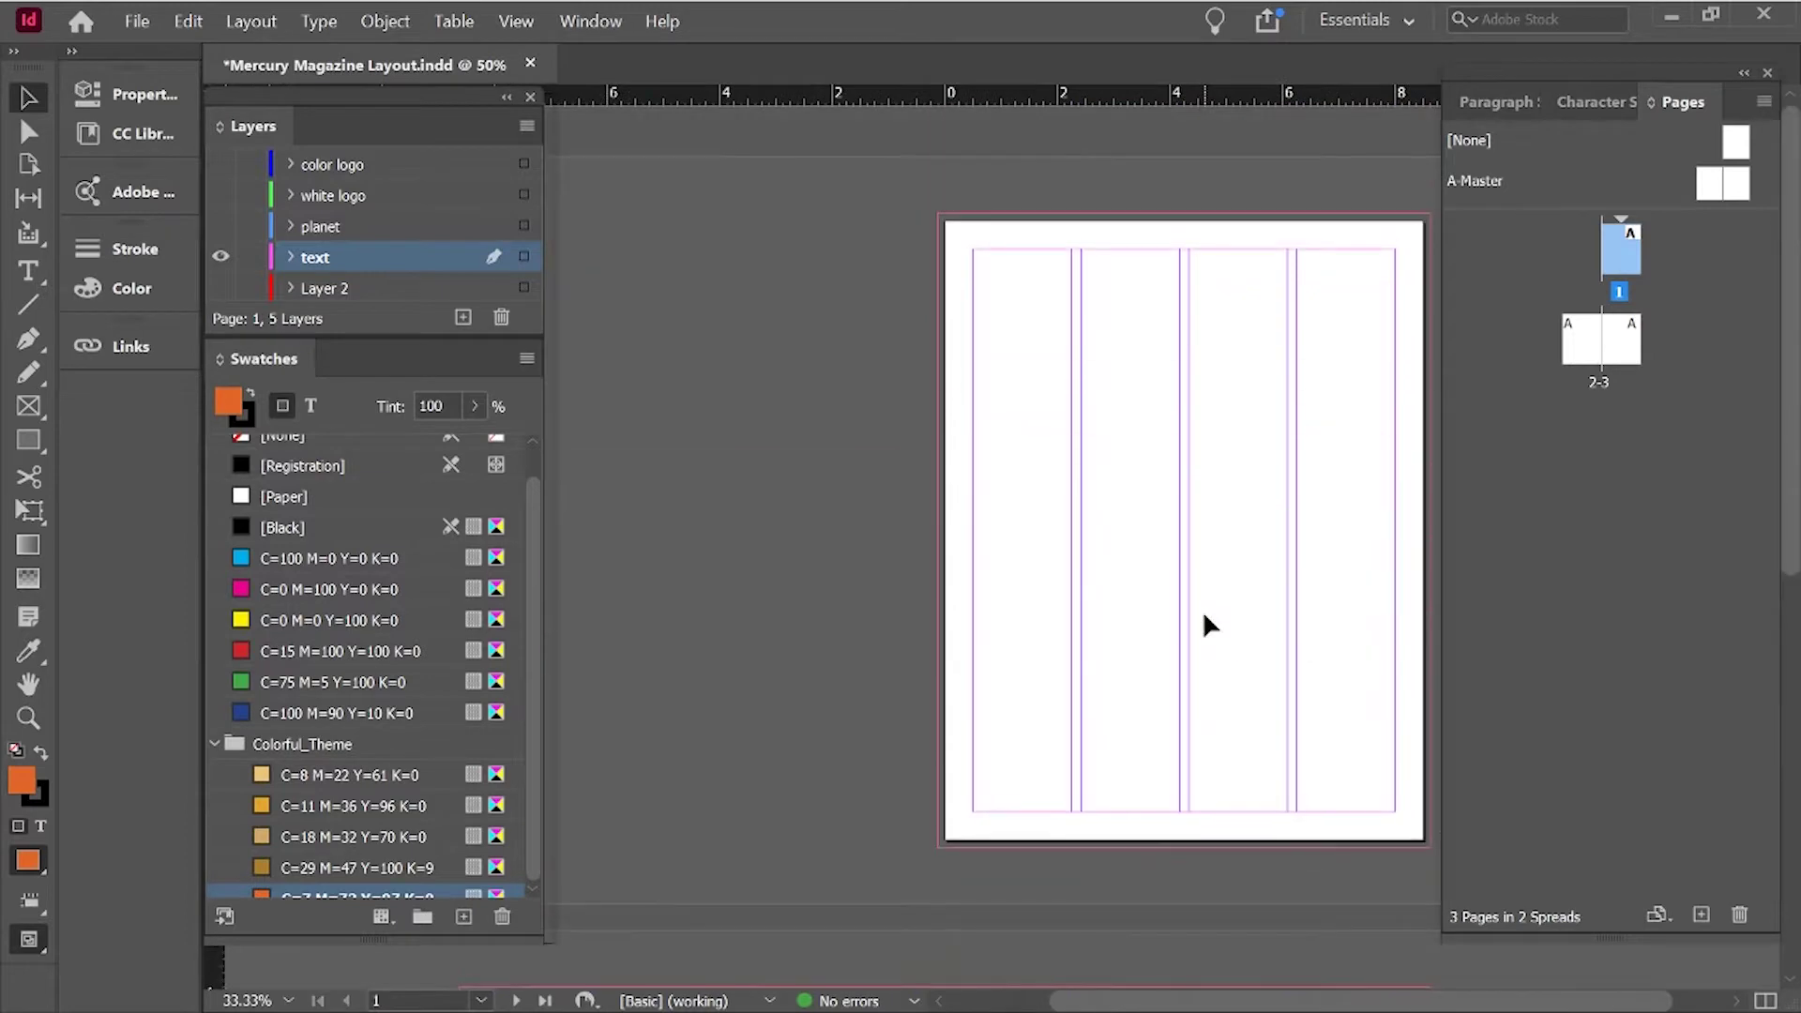
{"action": "key", "text": "z"}
{"action": "left_click", "coordinate": [1204, 616], "text": "alt"}
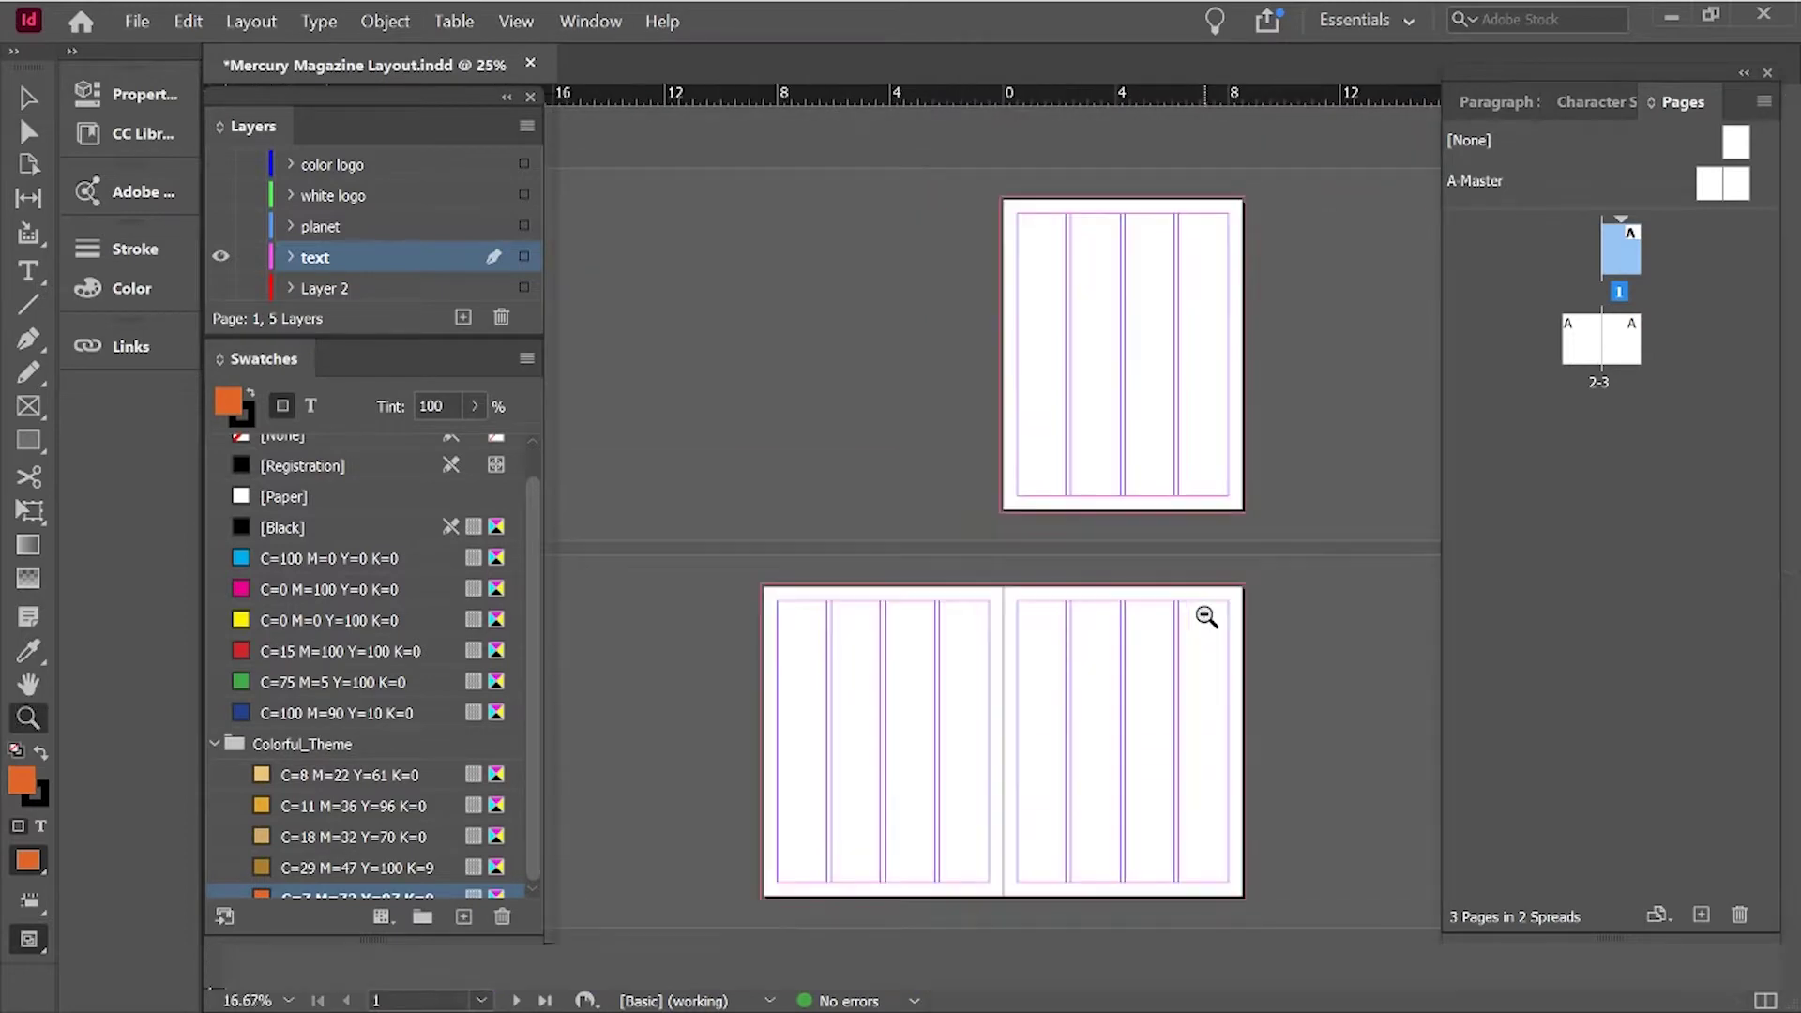
{"action": "left_click", "coordinate": [1204, 616]}
{"action": "left_click", "coordinate": [1204, 619], "text": "alt"}
{"action": "key", "text": "v"}
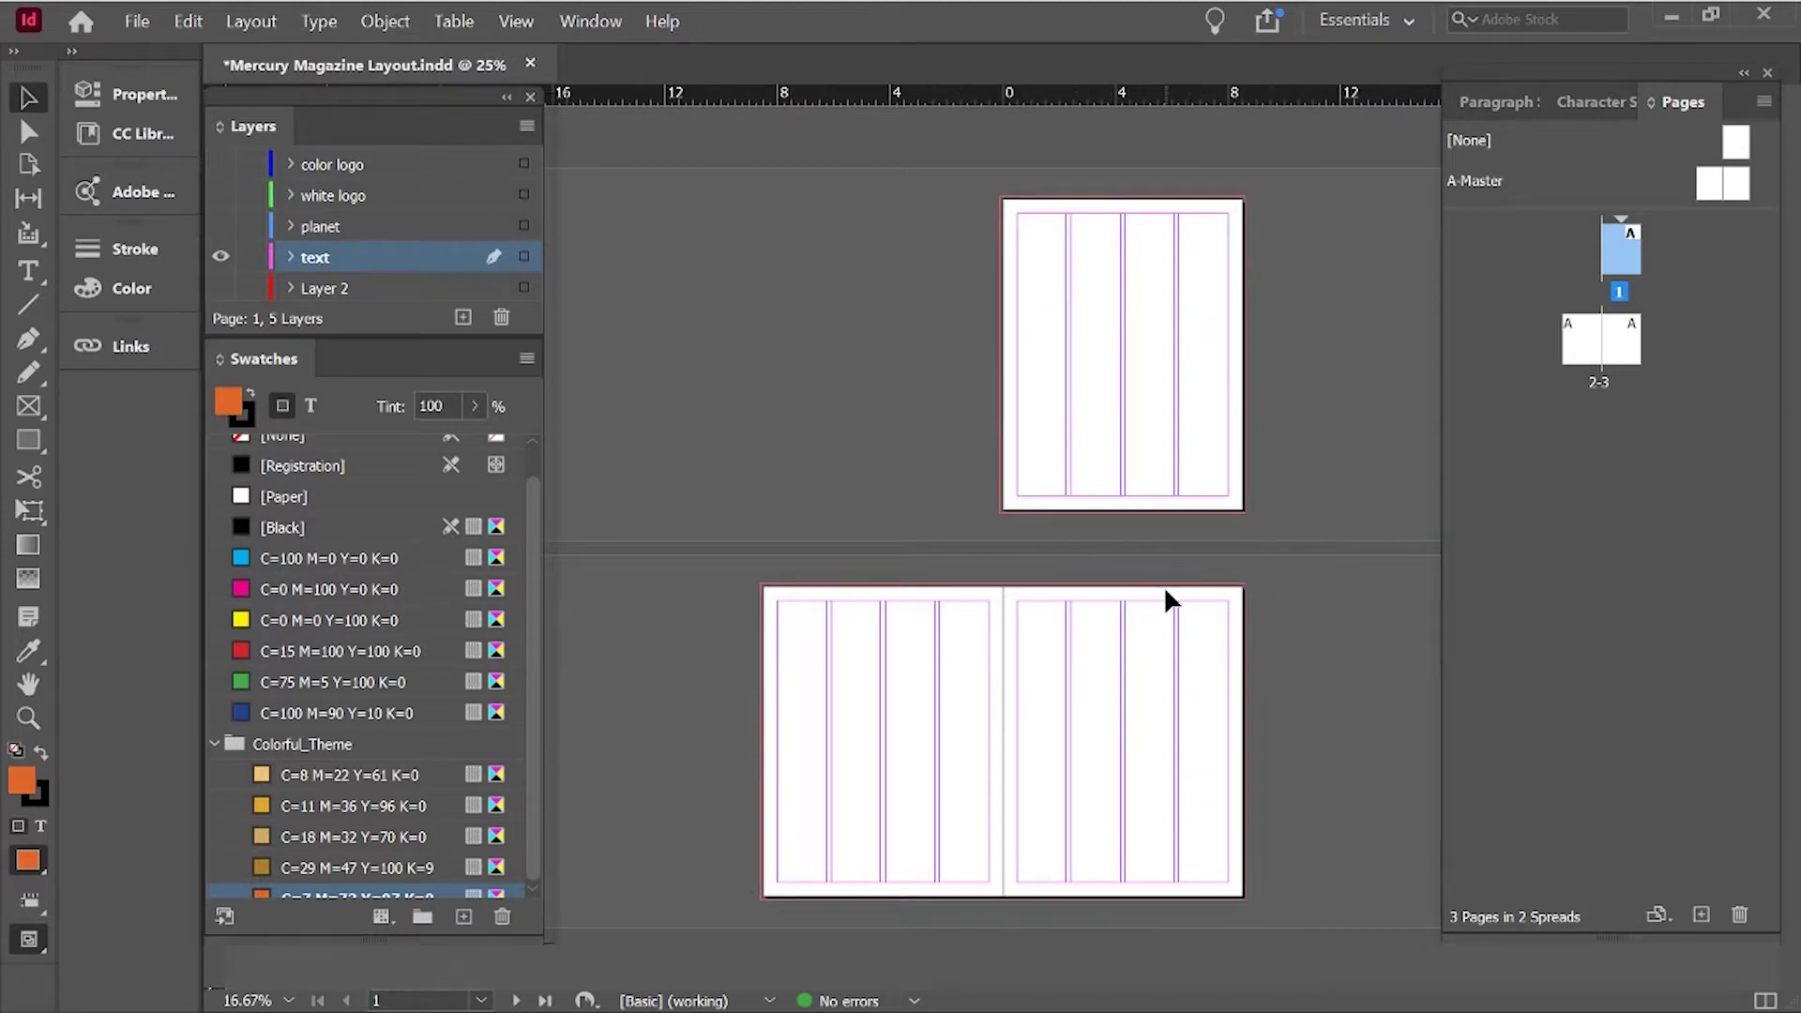
{"action": "key", "text": "z"}
{"action": "left_click", "coordinate": [1161, 476]}
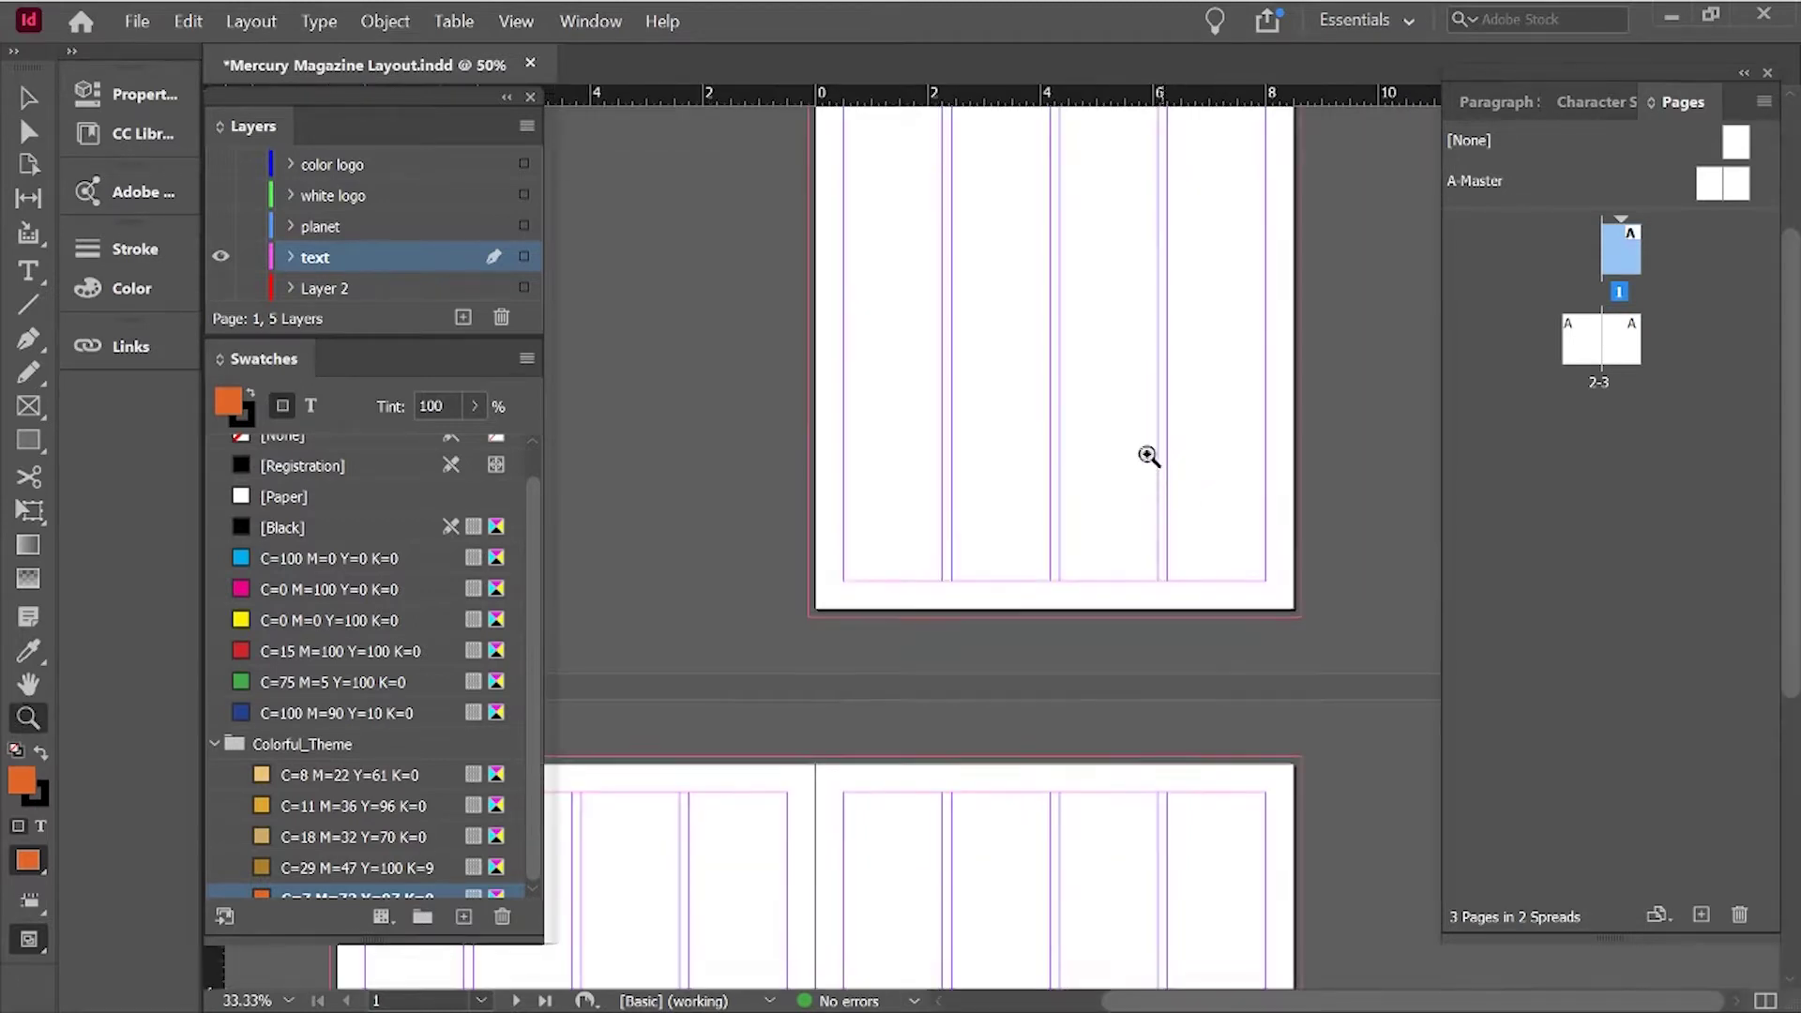
{"action": "left_click", "coordinate": [1129, 442]}
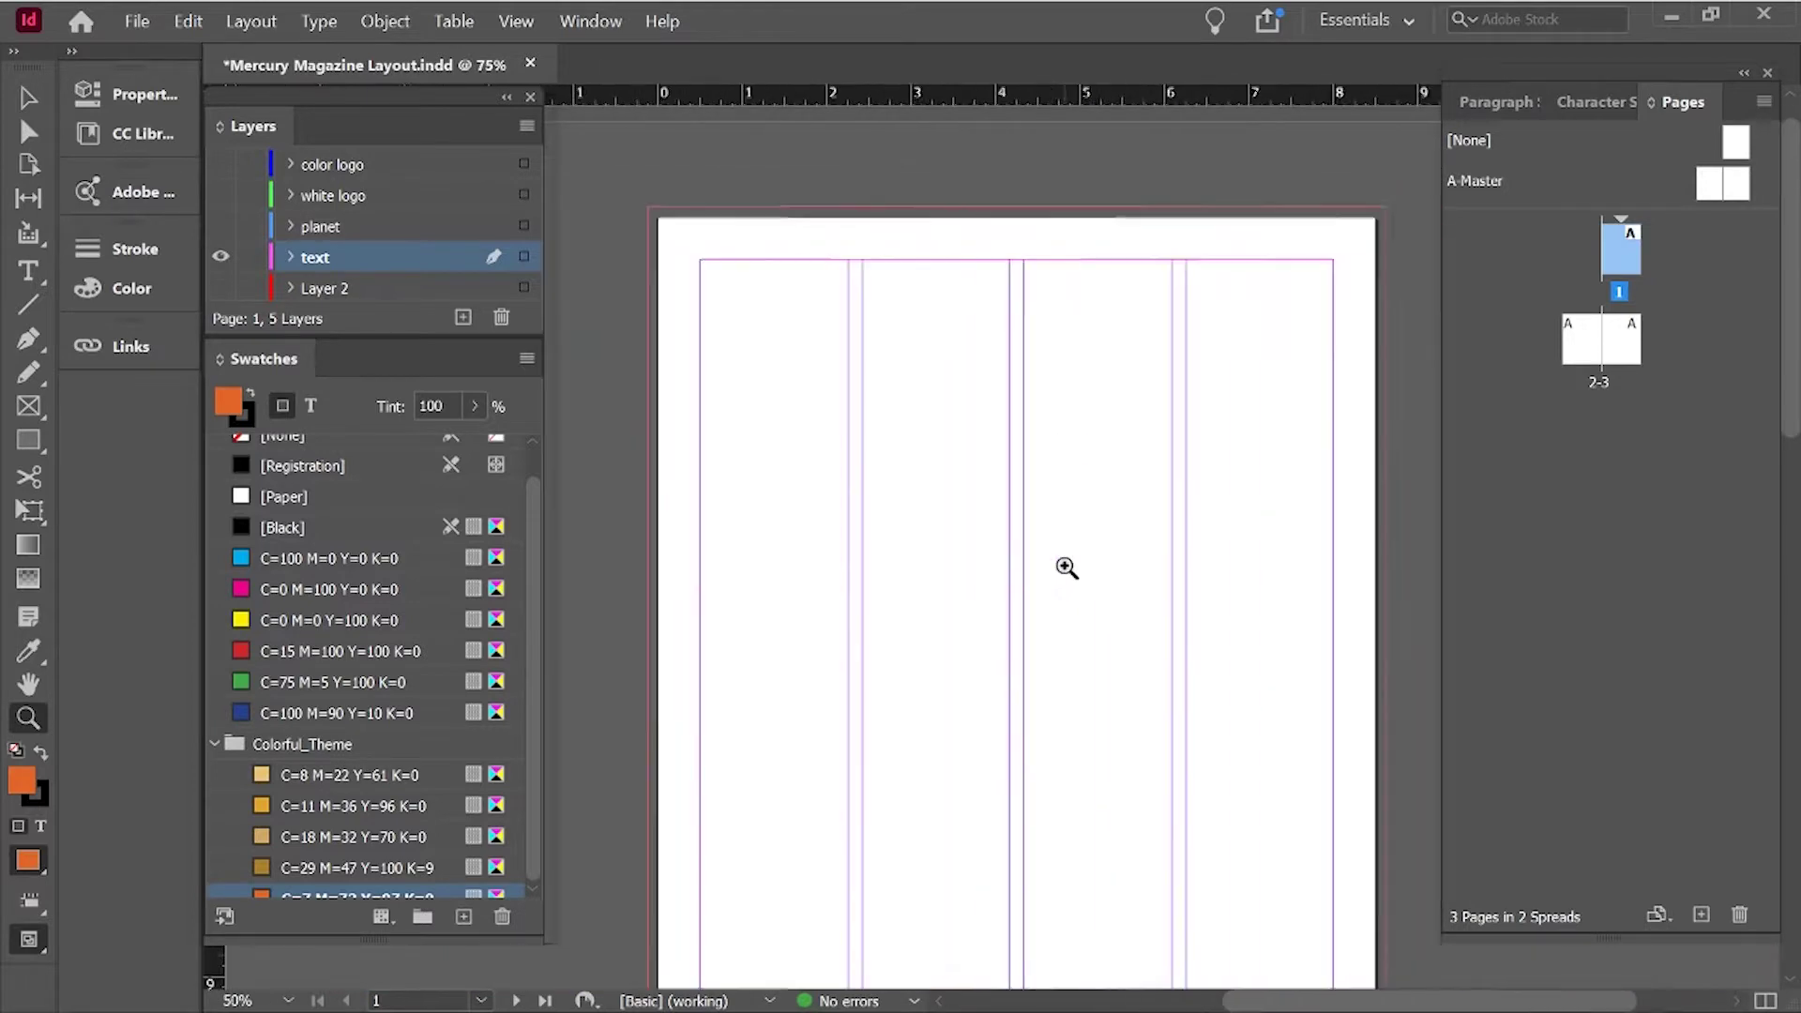
{"action": "key", "text": "v"}
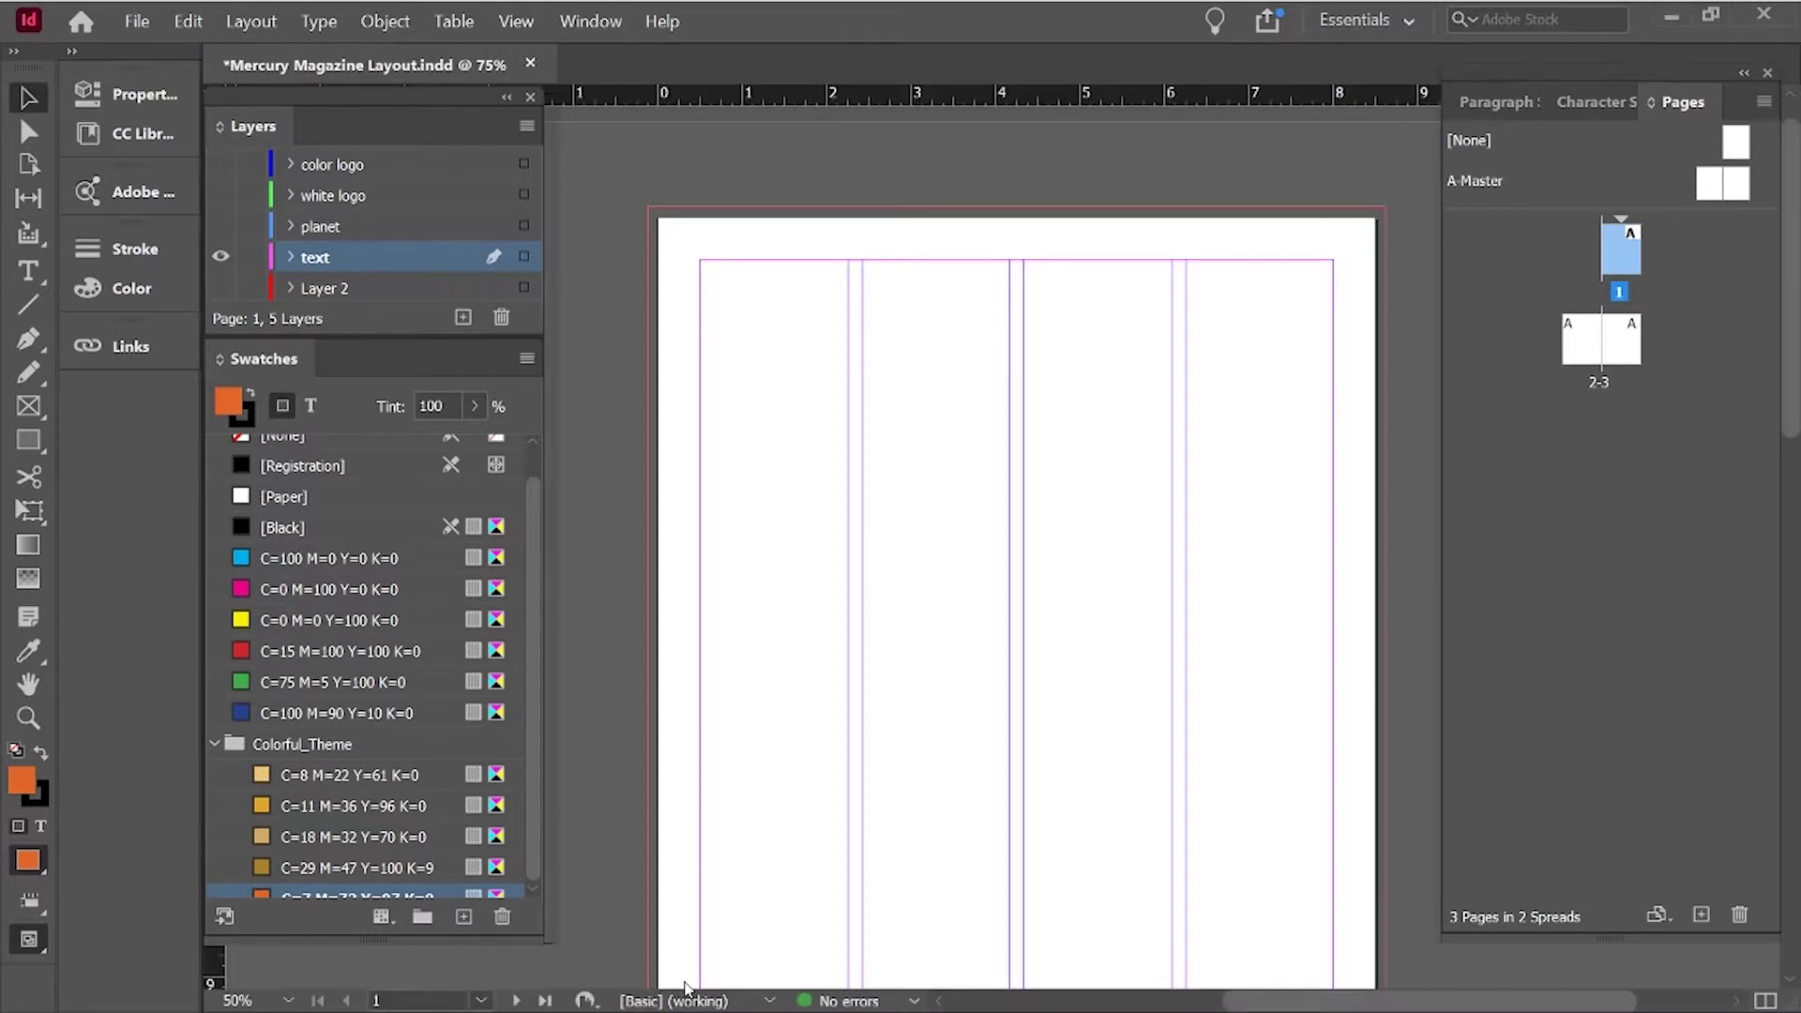
Review the Margins and Columns settings of page 1 and accept them as they are.
{"action": "key", "text": "alt+l"}
{"action": "key", "text": "m"}
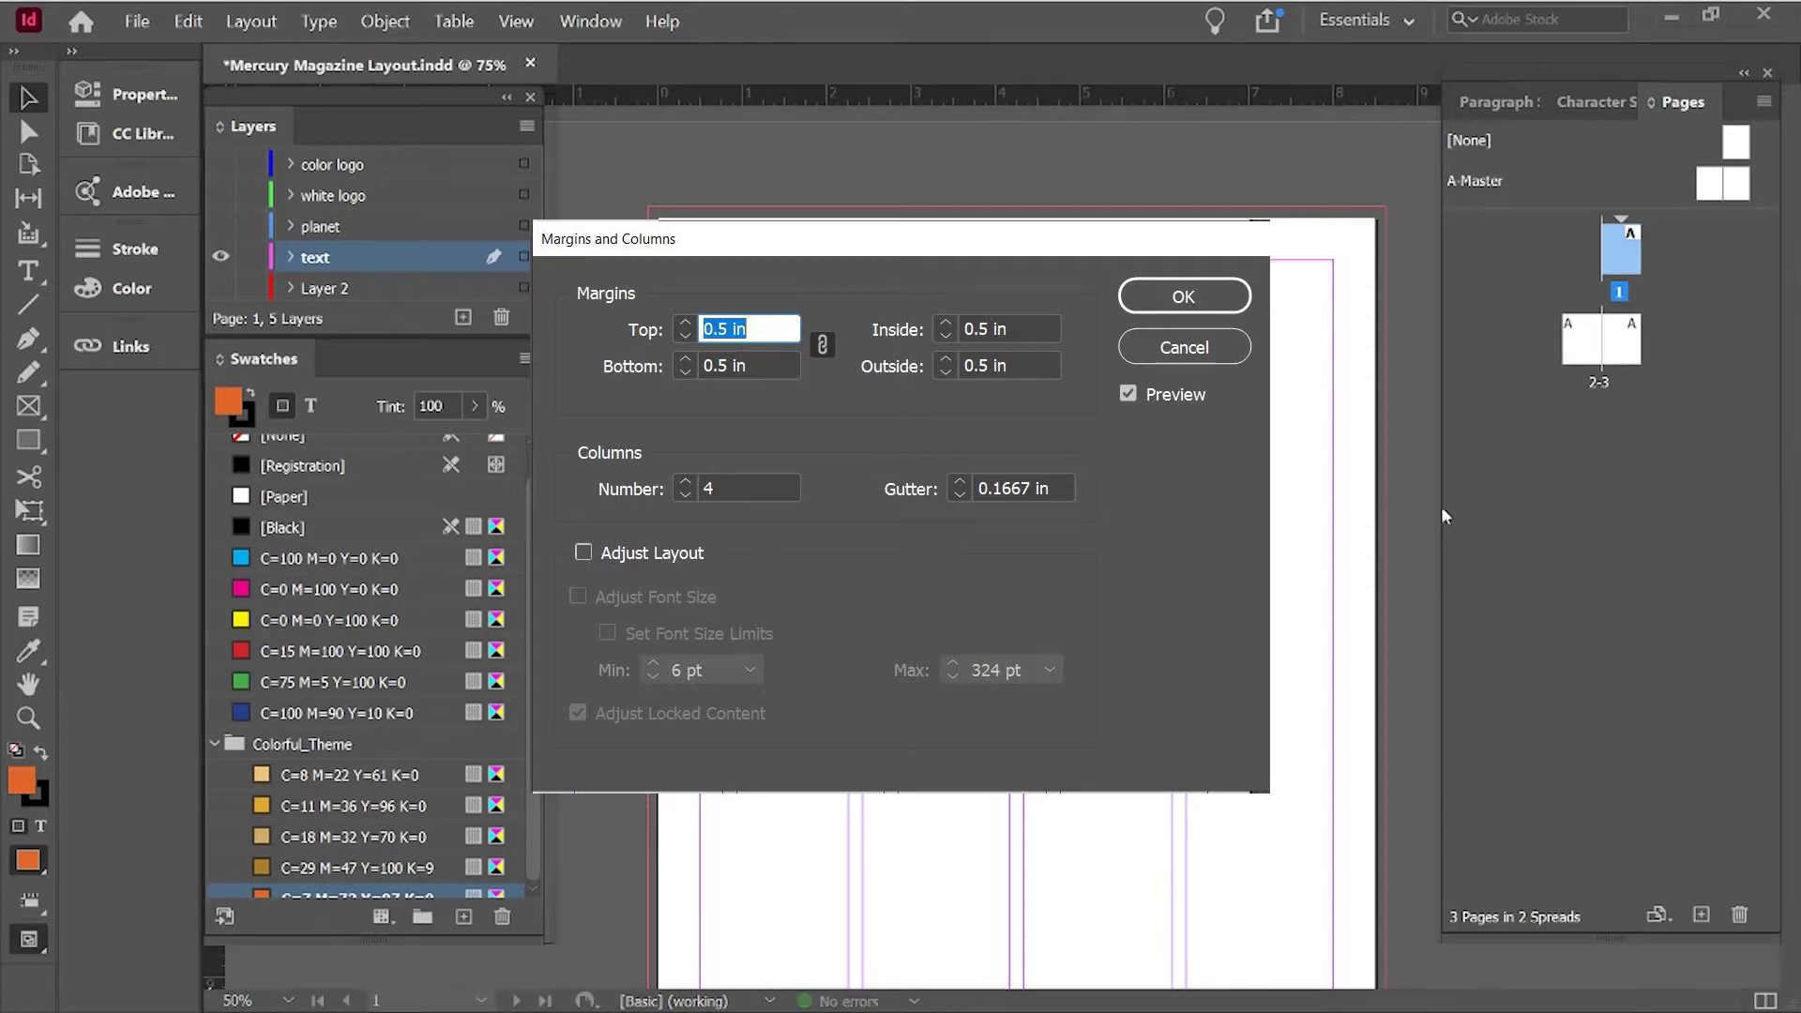
{"action": "key", "text": "Return"}
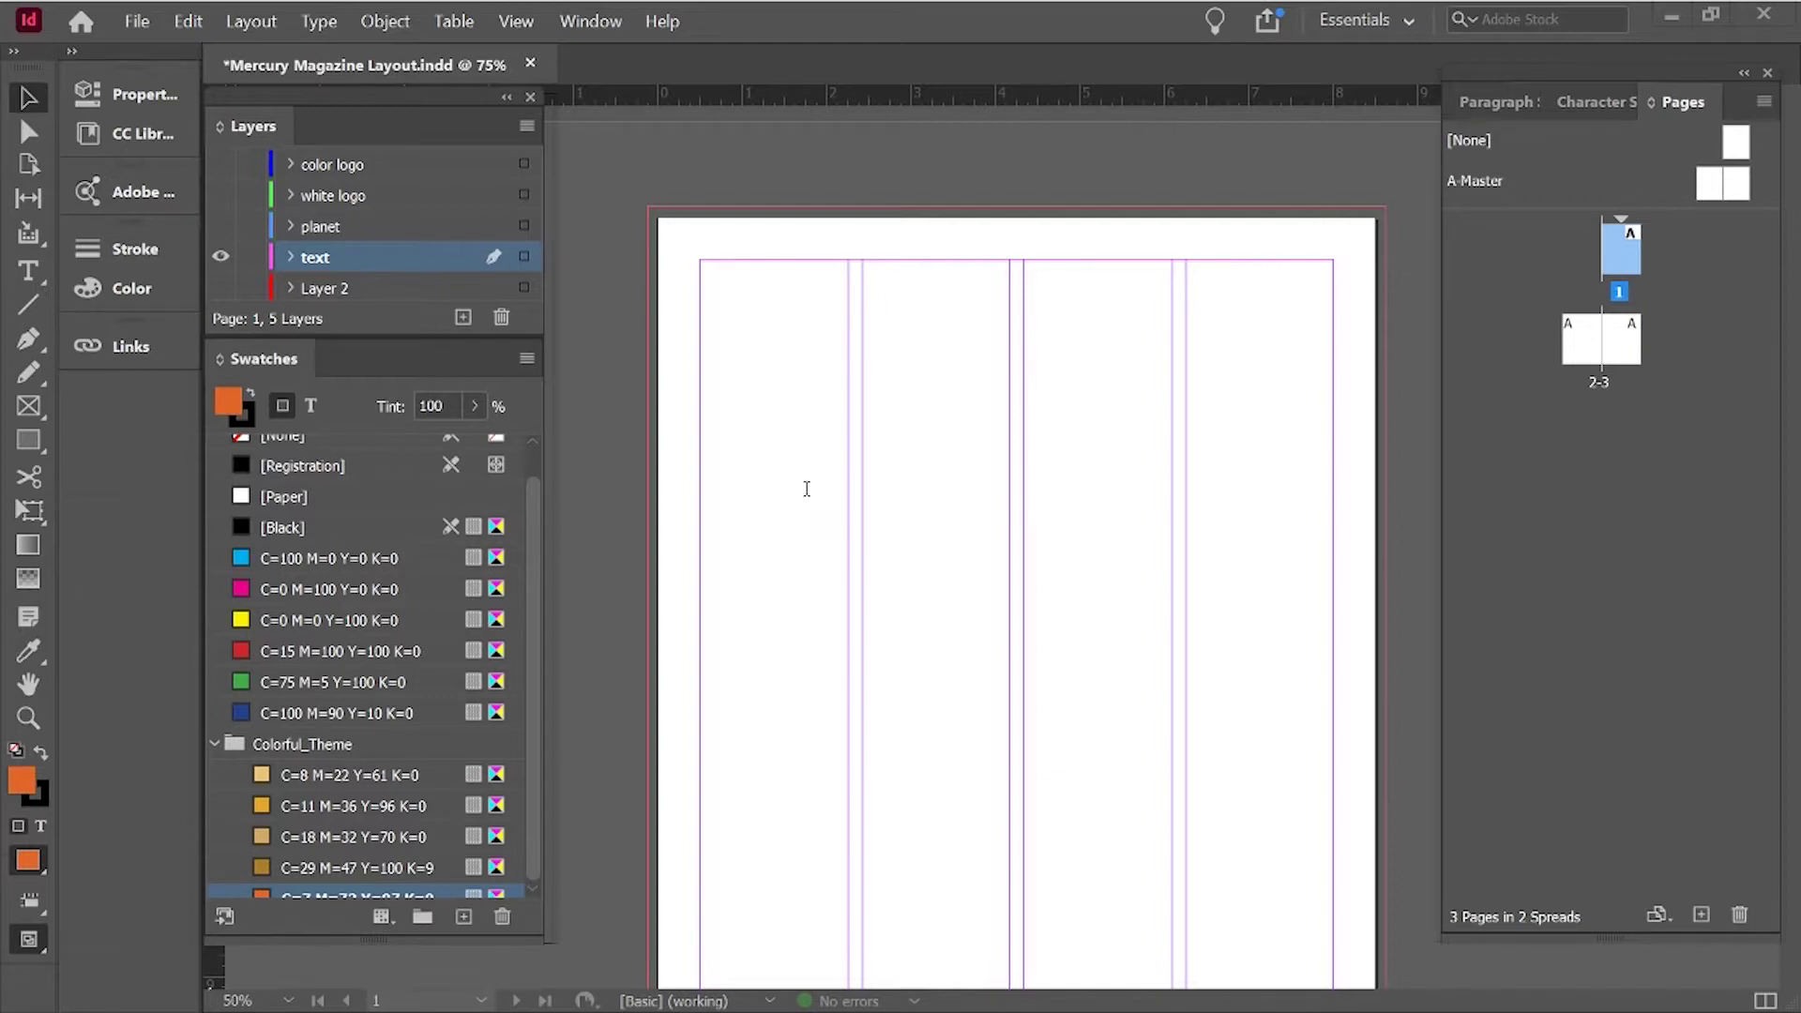
Draw a rectangle covering all of page 1 out to the bleed guides on the text layer.
{"action": "scroll", "coordinate": [807, 488], "scroll_direction": "down", "scroll_amount": 2}
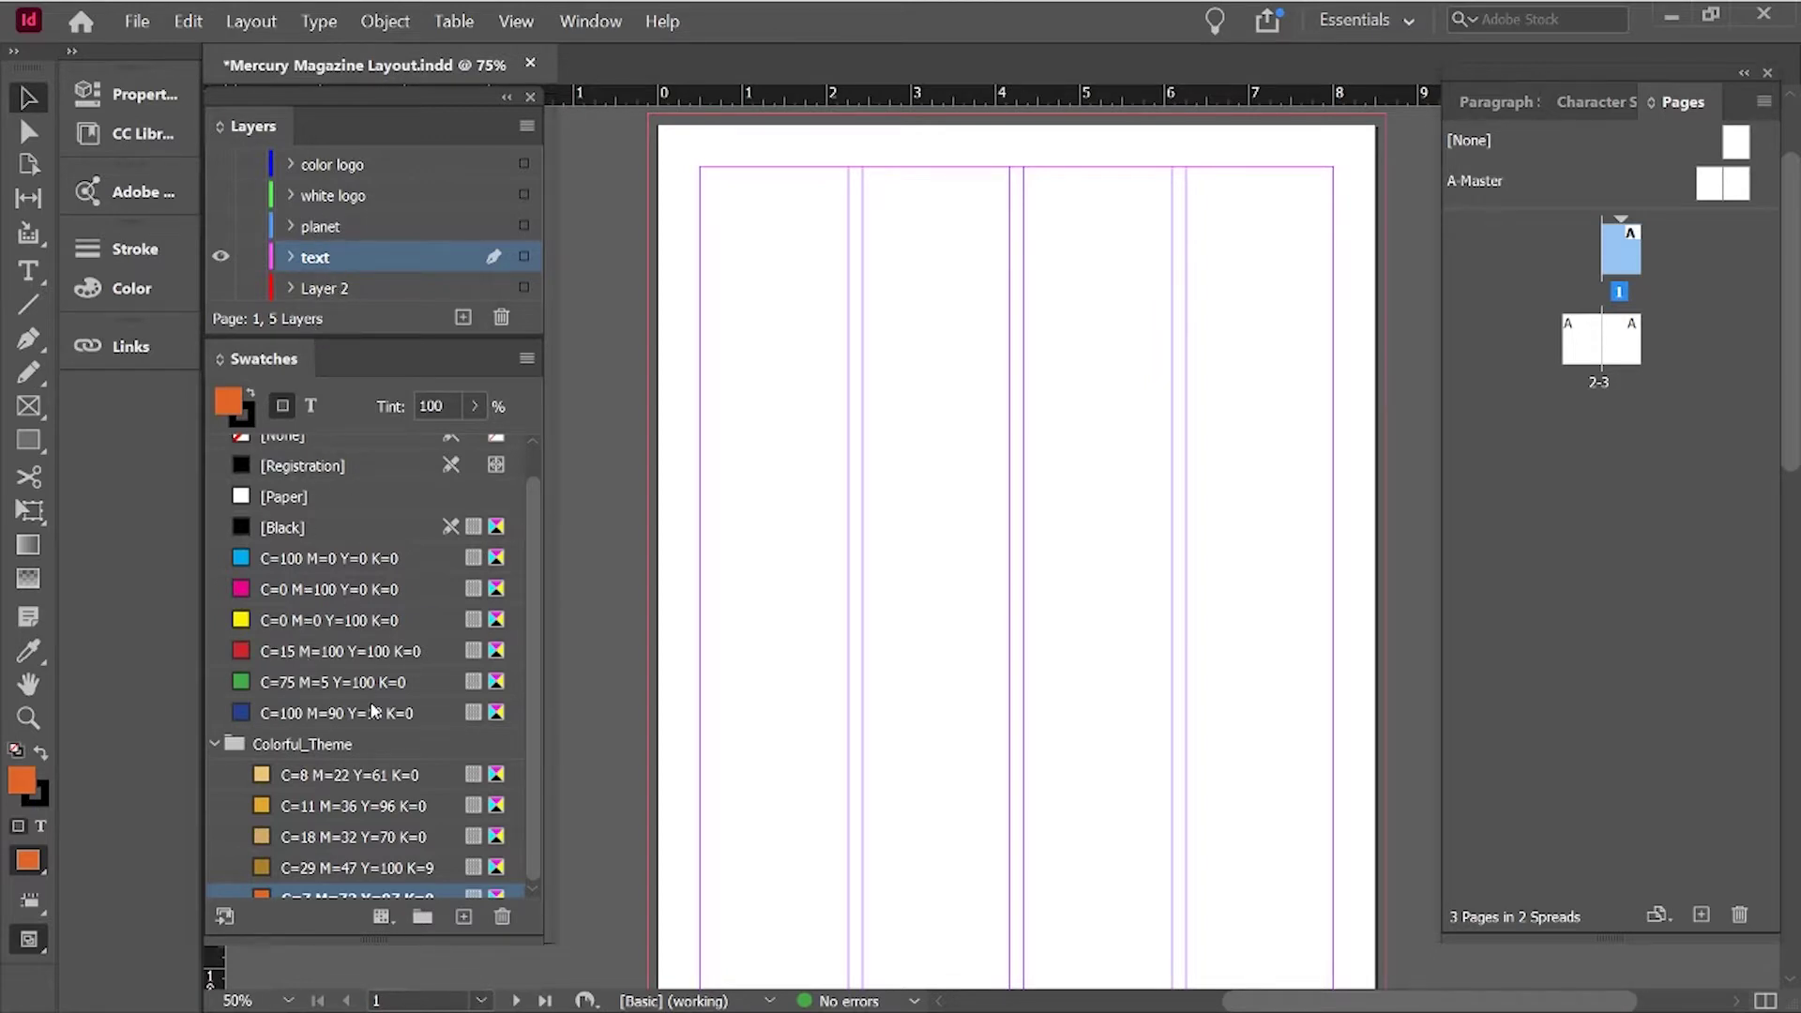
{"action": "scroll", "coordinate": [373, 710], "scroll_direction": "down", "scroll_amount": 1}
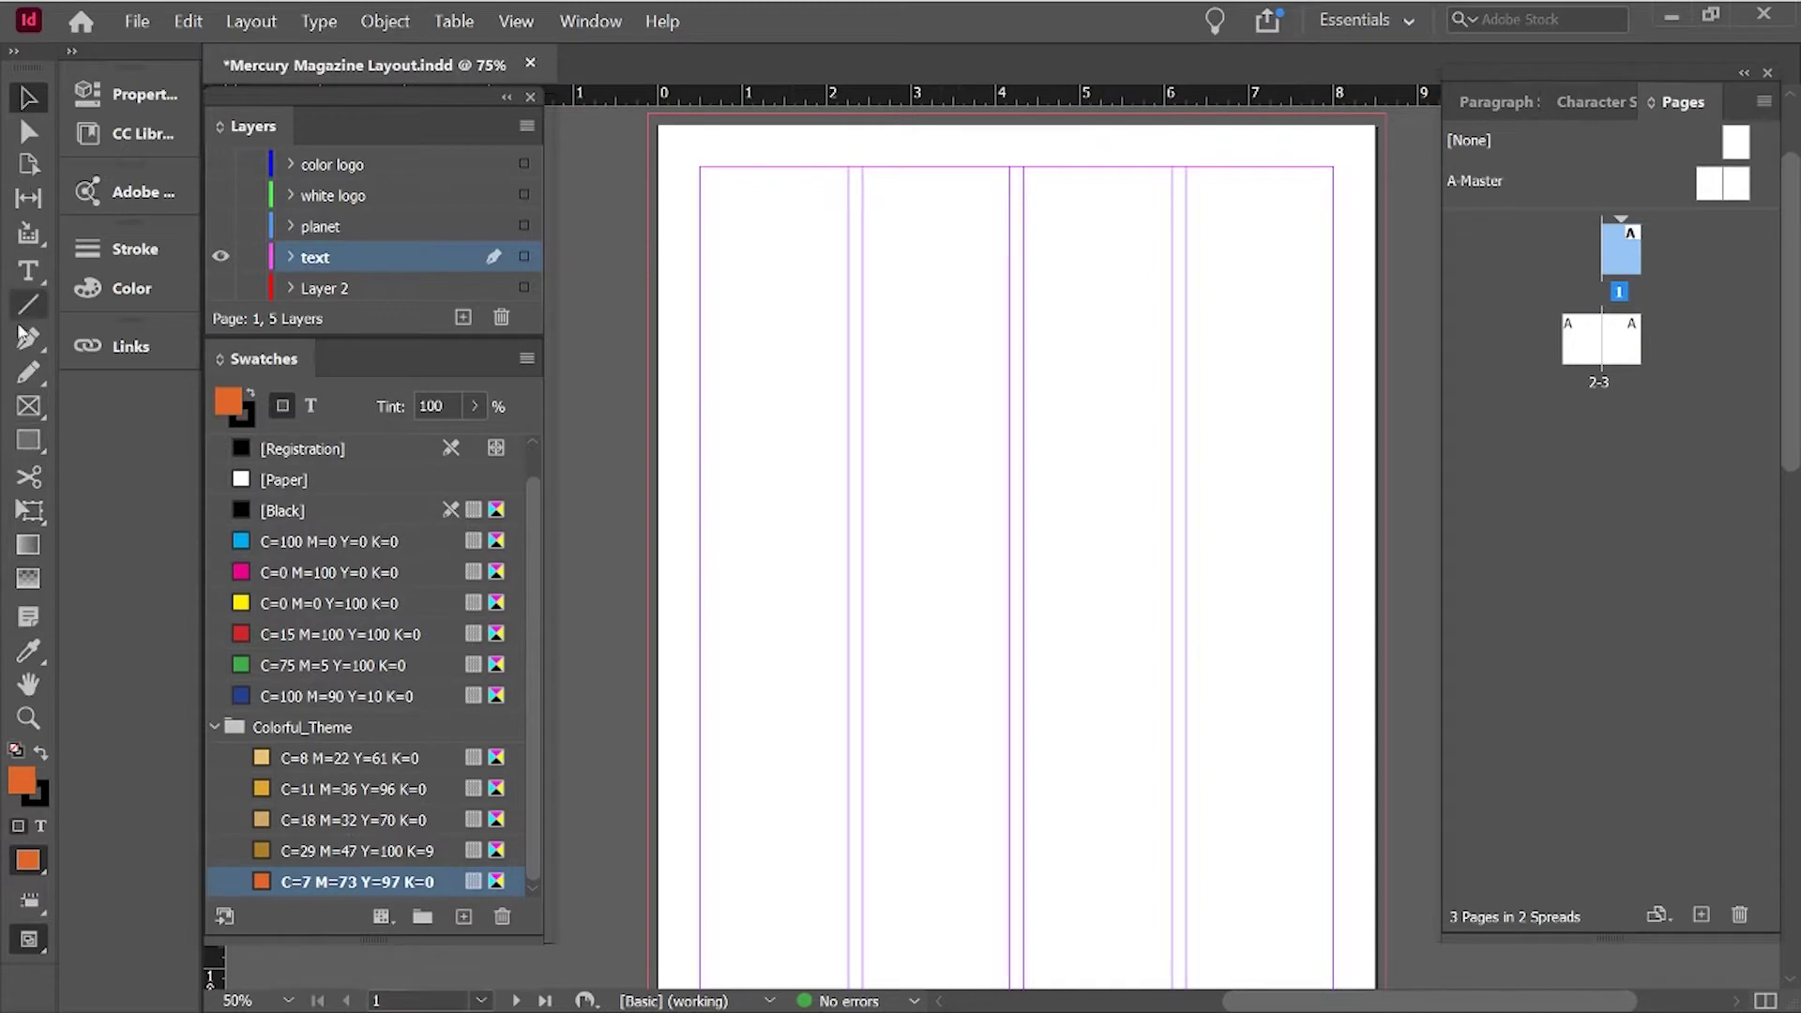
{"action": "left_click", "coordinate": [40, 58]}
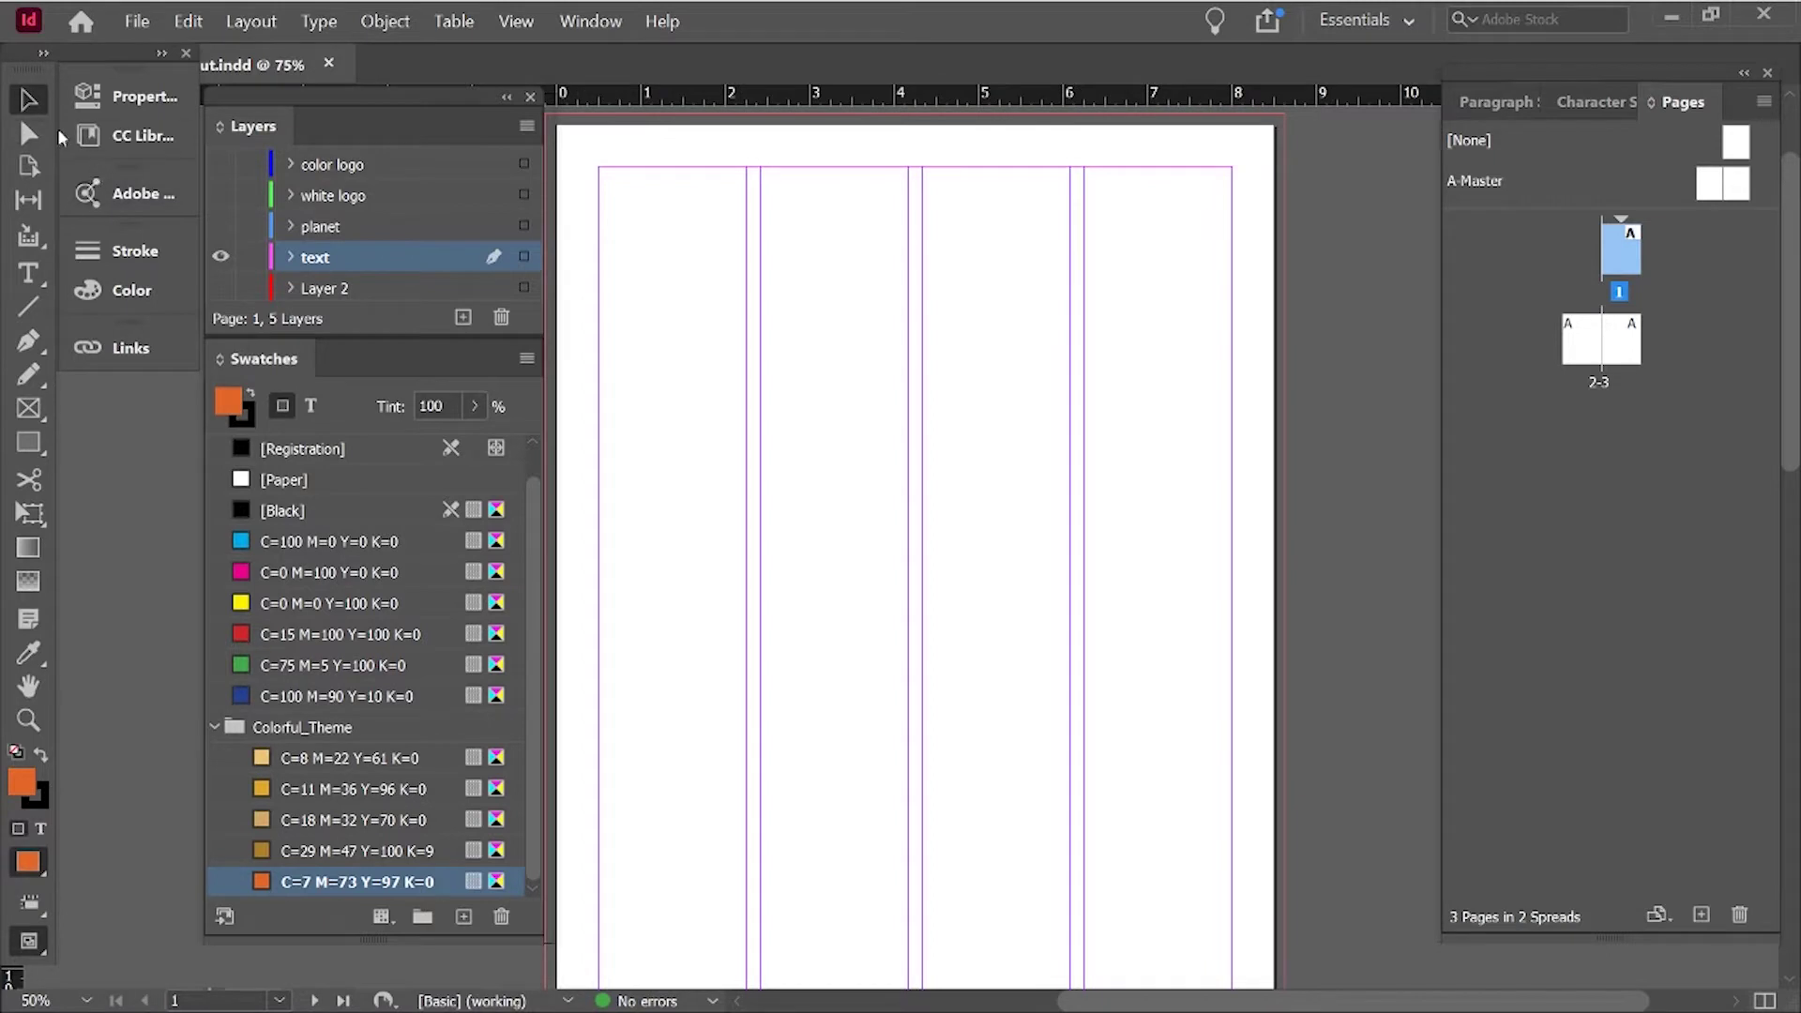
{"action": "left_click", "coordinate": [26, 60]}
{"action": "mouse_move", "coordinate": [26, 60]}
{"action": "left_mouse_down"}
{"action": "mouse_move", "coordinate": [52, 118]}
{"action": "mouse_move", "coordinate": [12, 105]}
{"action": "mouse_move", "coordinate": [31, 103]}
{"action": "left_mouse_up"}
{"action": "key", "text": "m"}
{"action": "left_click_drag", "start_coordinate": [646, 113], "coordinate": [1386, 902]}
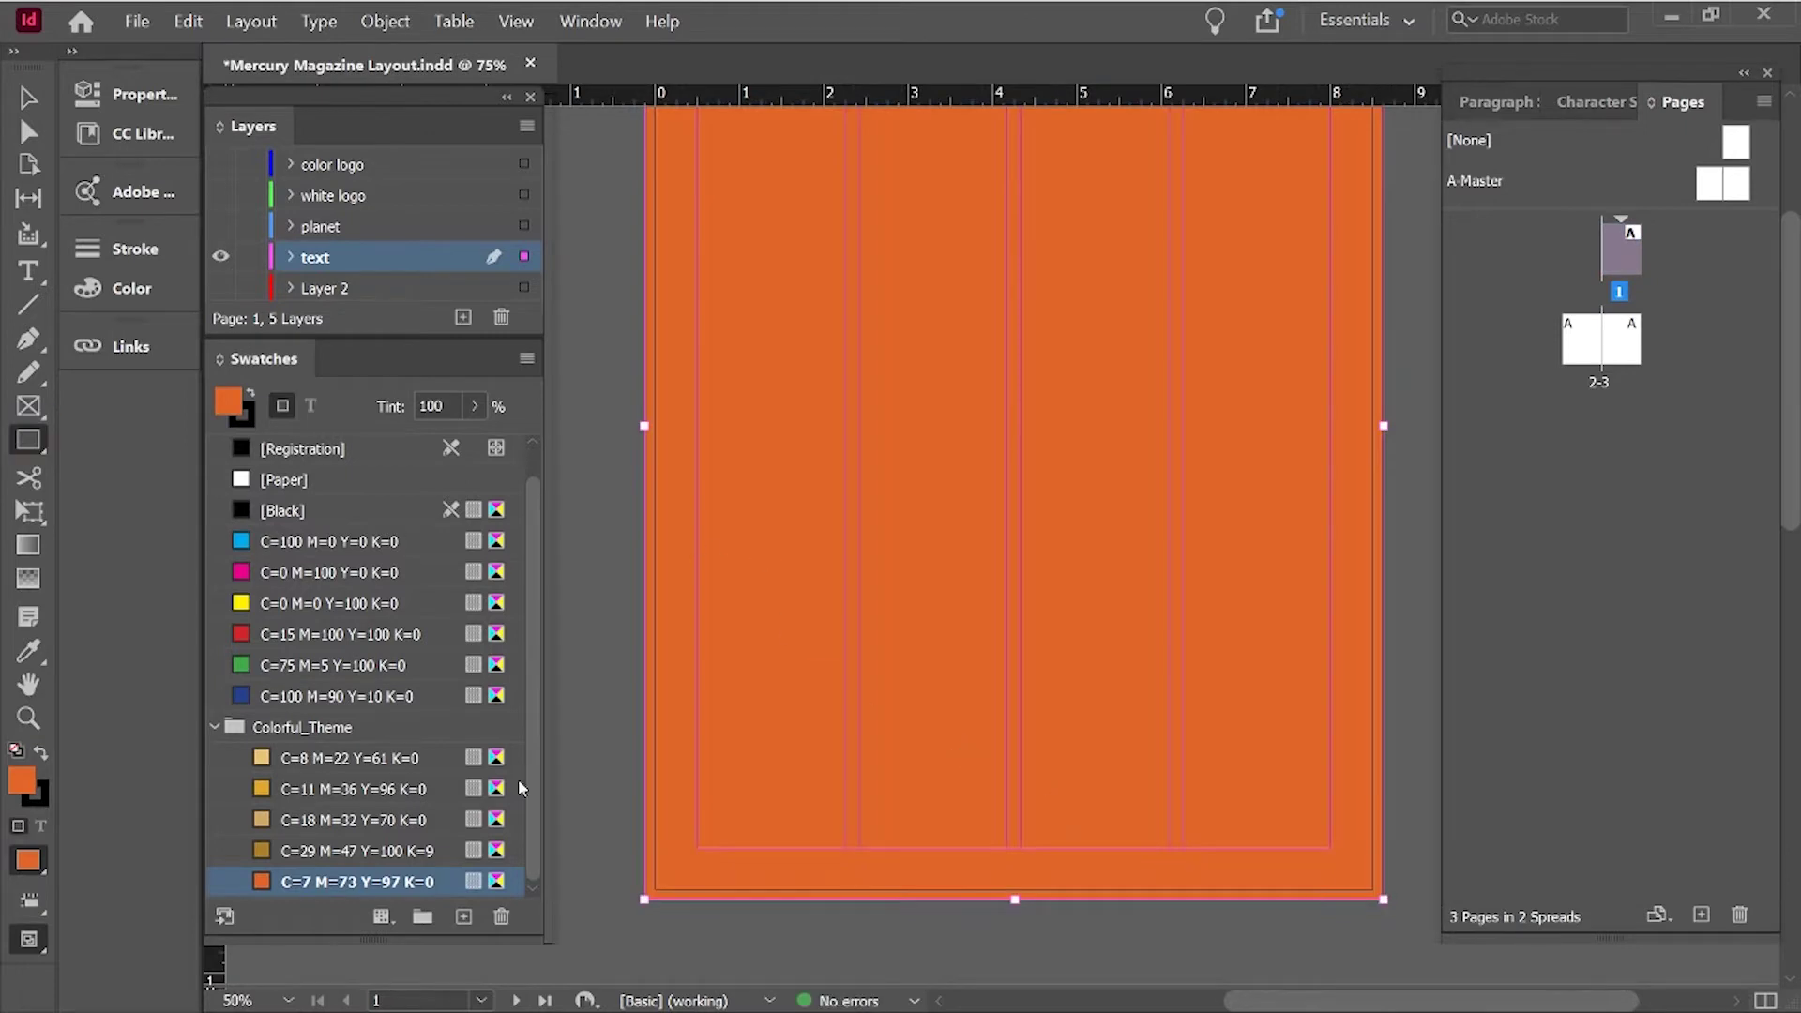
Fill the page-sized rectangle with the Colorful_Theme swatch C=8 M=22 Y=61 K=0 and deselect it.
{"action": "left_click", "coordinate": [295, 758]}
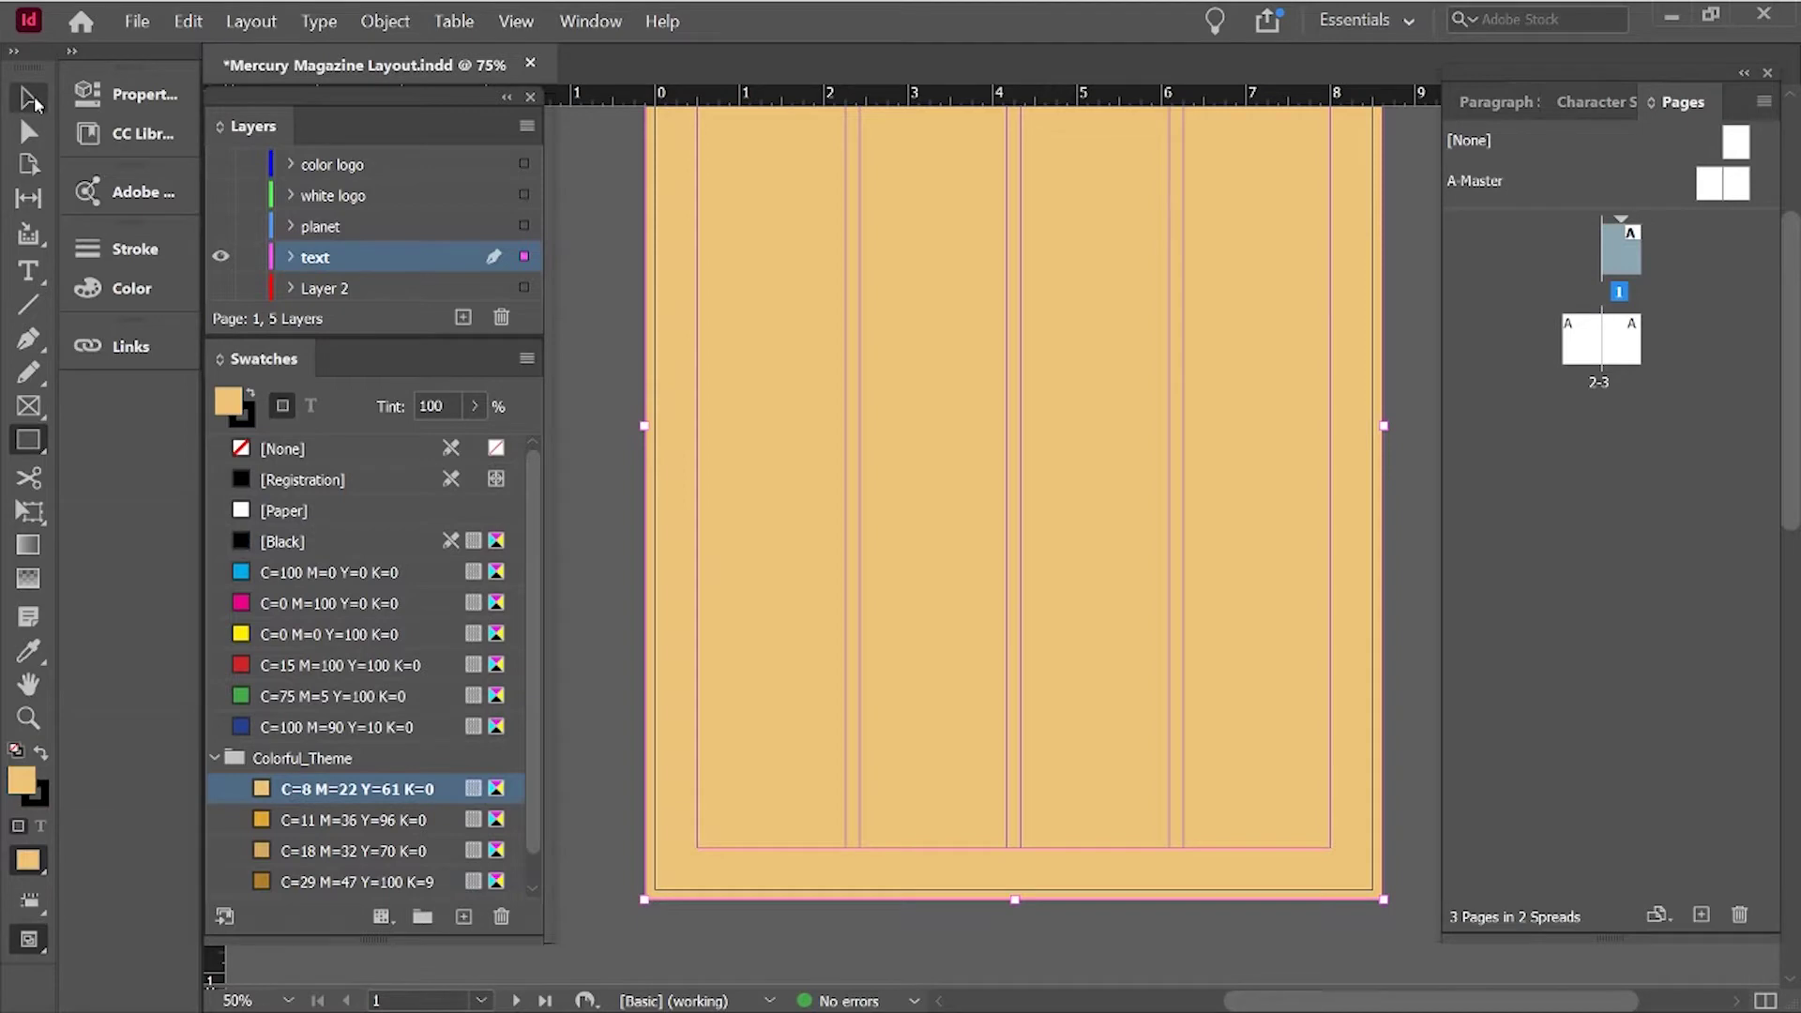
{"action": "left_click", "coordinate": [32, 101]}
{"action": "left_click", "coordinate": [617, 581]}
{"action": "key", "text": "ctrl+z"}
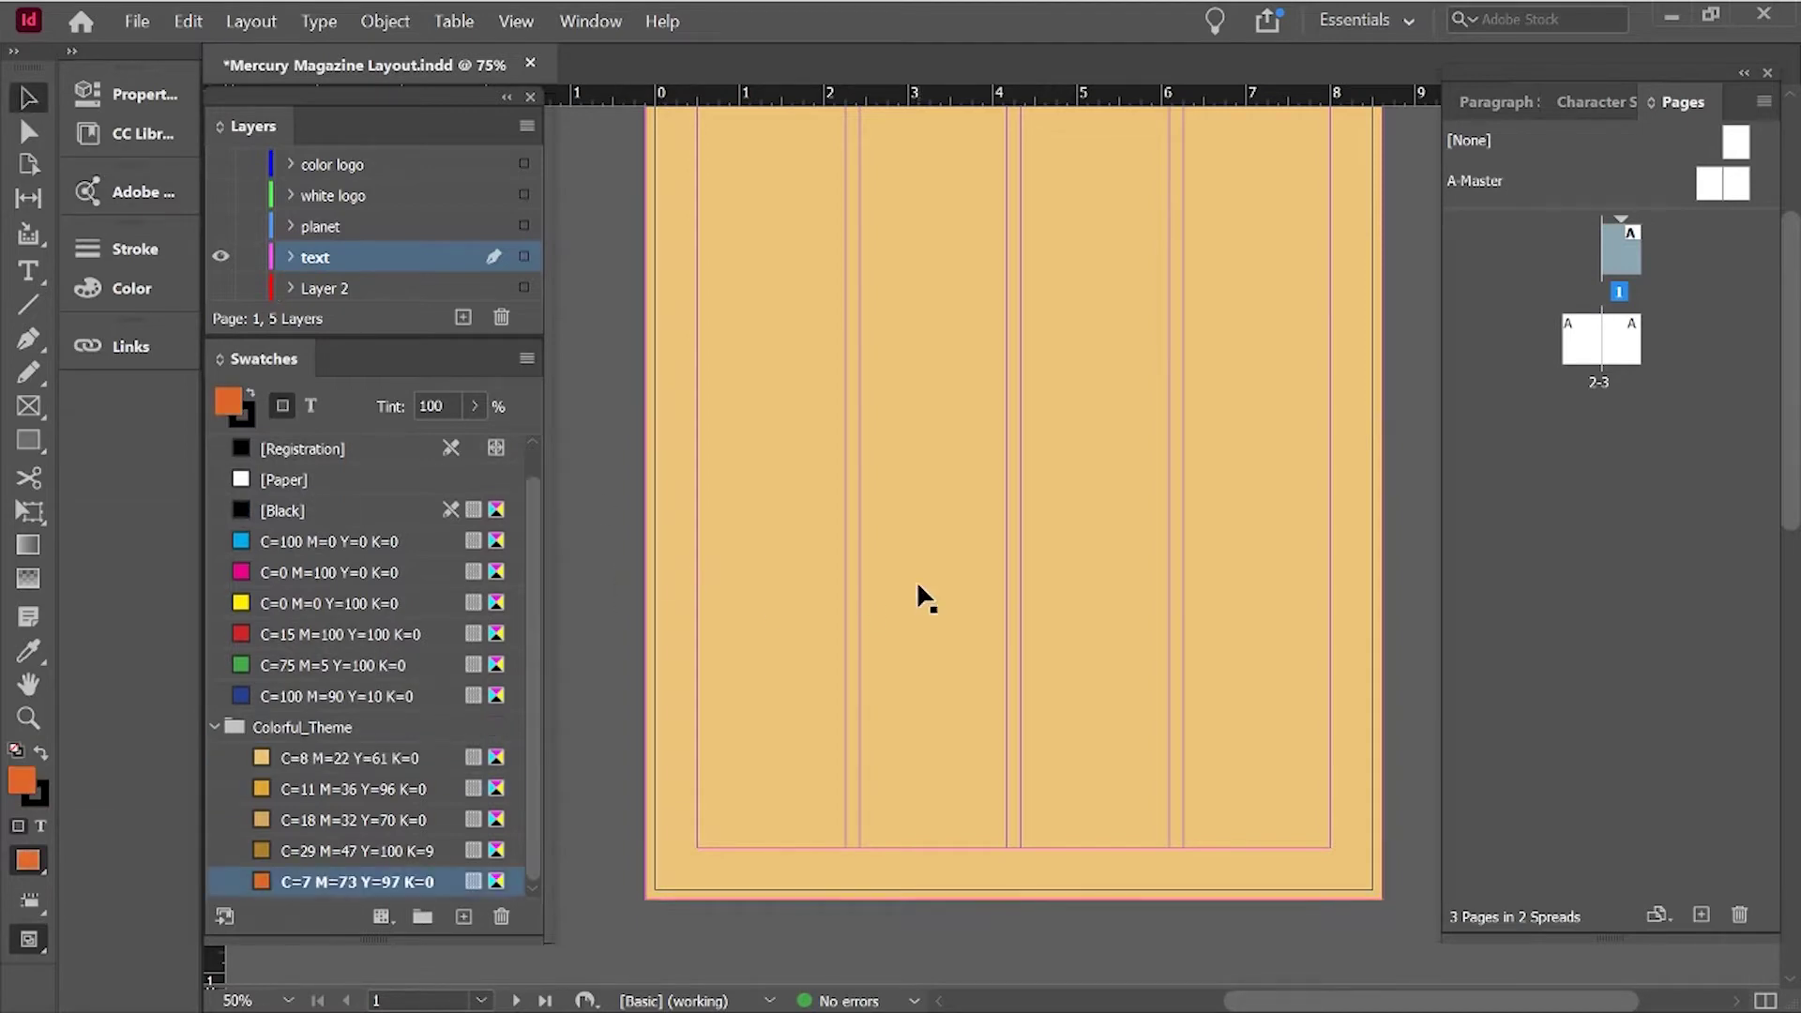
Remove the black outline from the background rectangle by setting its stroke to [None].
{"action": "scroll", "coordinate": [915, 579], "scroll_direction": "up", "scroll_amount": 5}
{"action": "scroll", "coordinate": [915, 580], "scroll_direction": "down", "scroll_amount": 2}
{"action": "scroll", "coordinate": [915, 579], "scroll_direction": "up", "scroll_amount": 2}
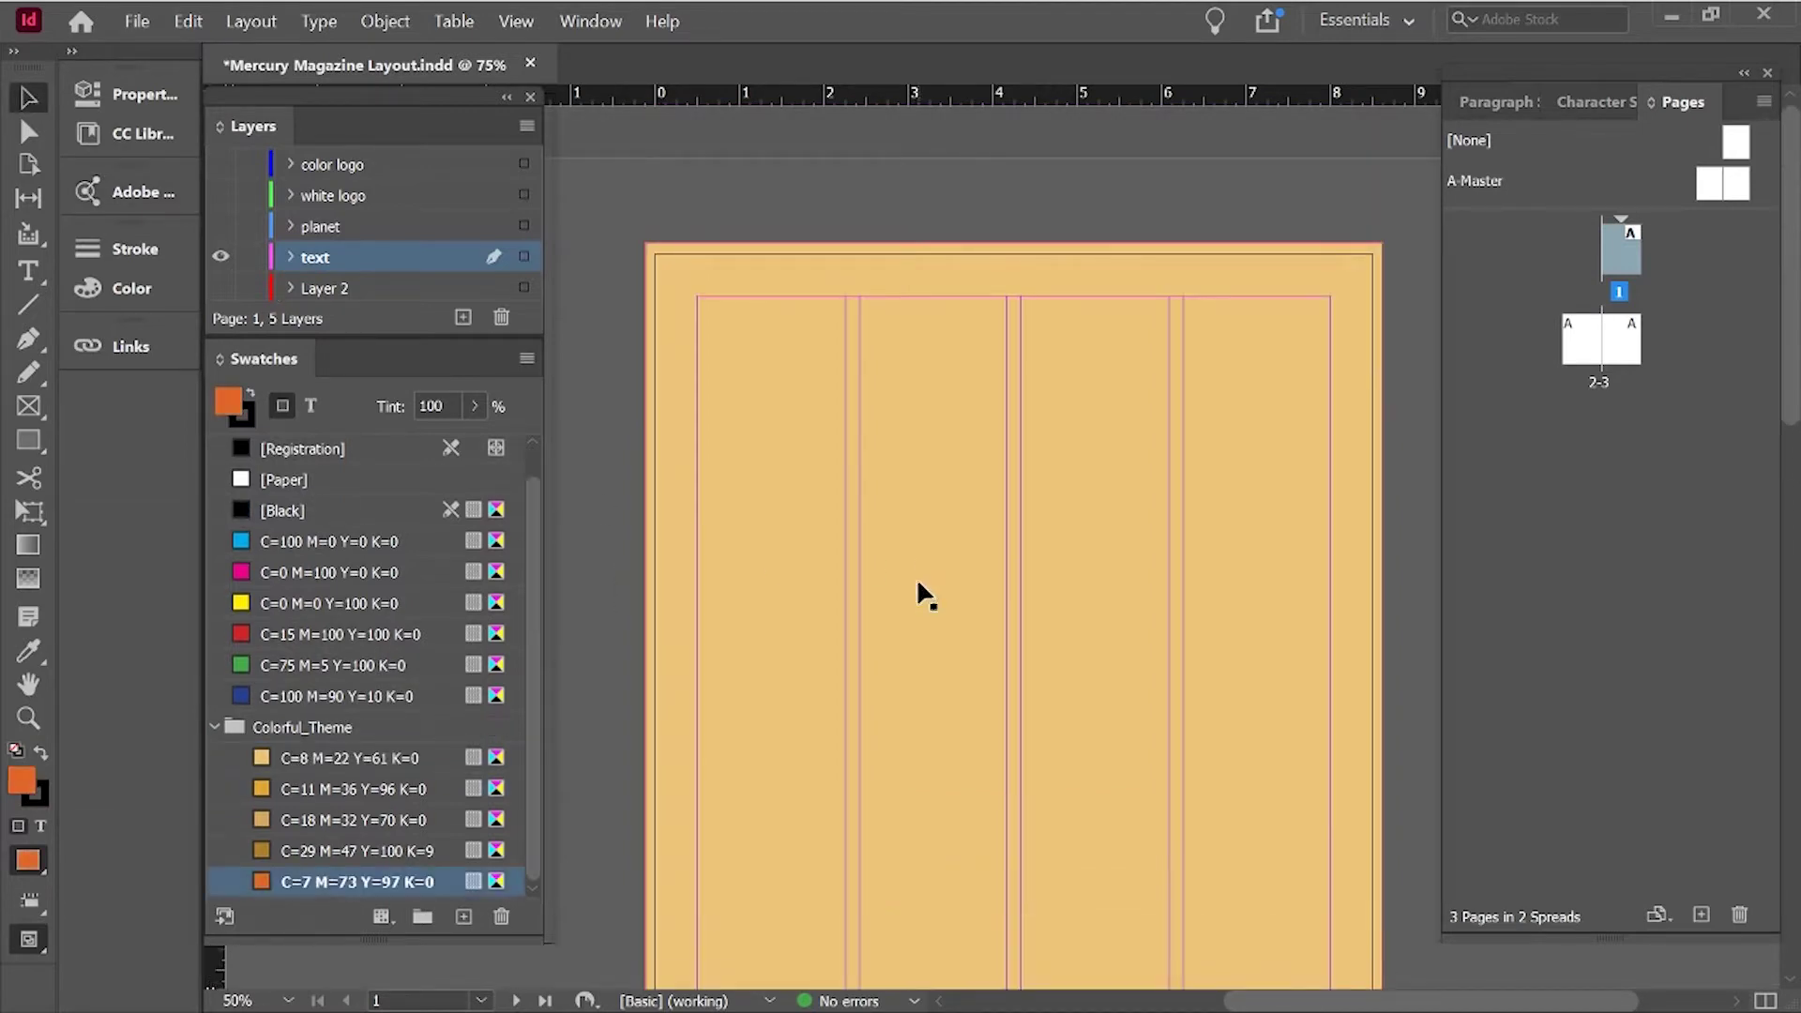
{"action": "key", "text": "z"}
{"action": "left_click_drag", "start_coordinate": [681, 234], "coordinate": [828, 319]}
{"action": "scroll", "coordinate": [657, 344], "scroll_direction": "left", "scroll_amount": 5}
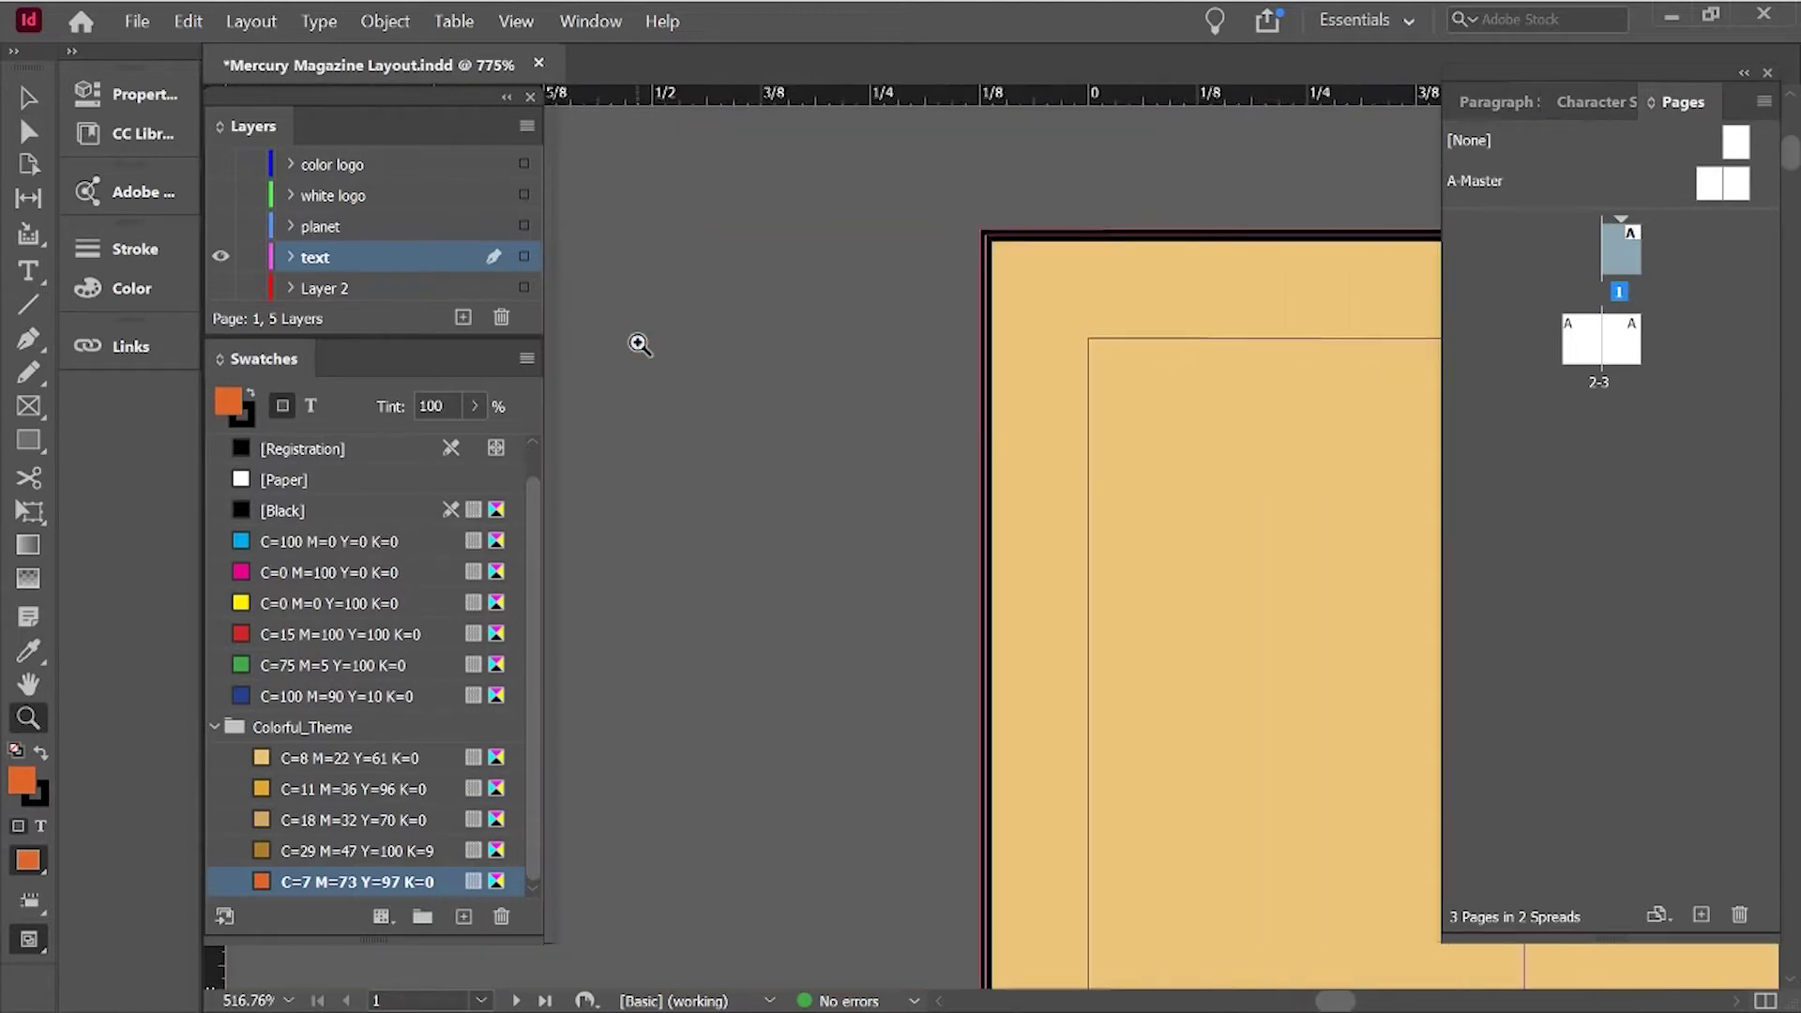
{"action": "key", "text": "v"}
{"action": "left_click", "coordinate": [907, 350]}
{"action": "left_click", "coordinate": [245, 407]}
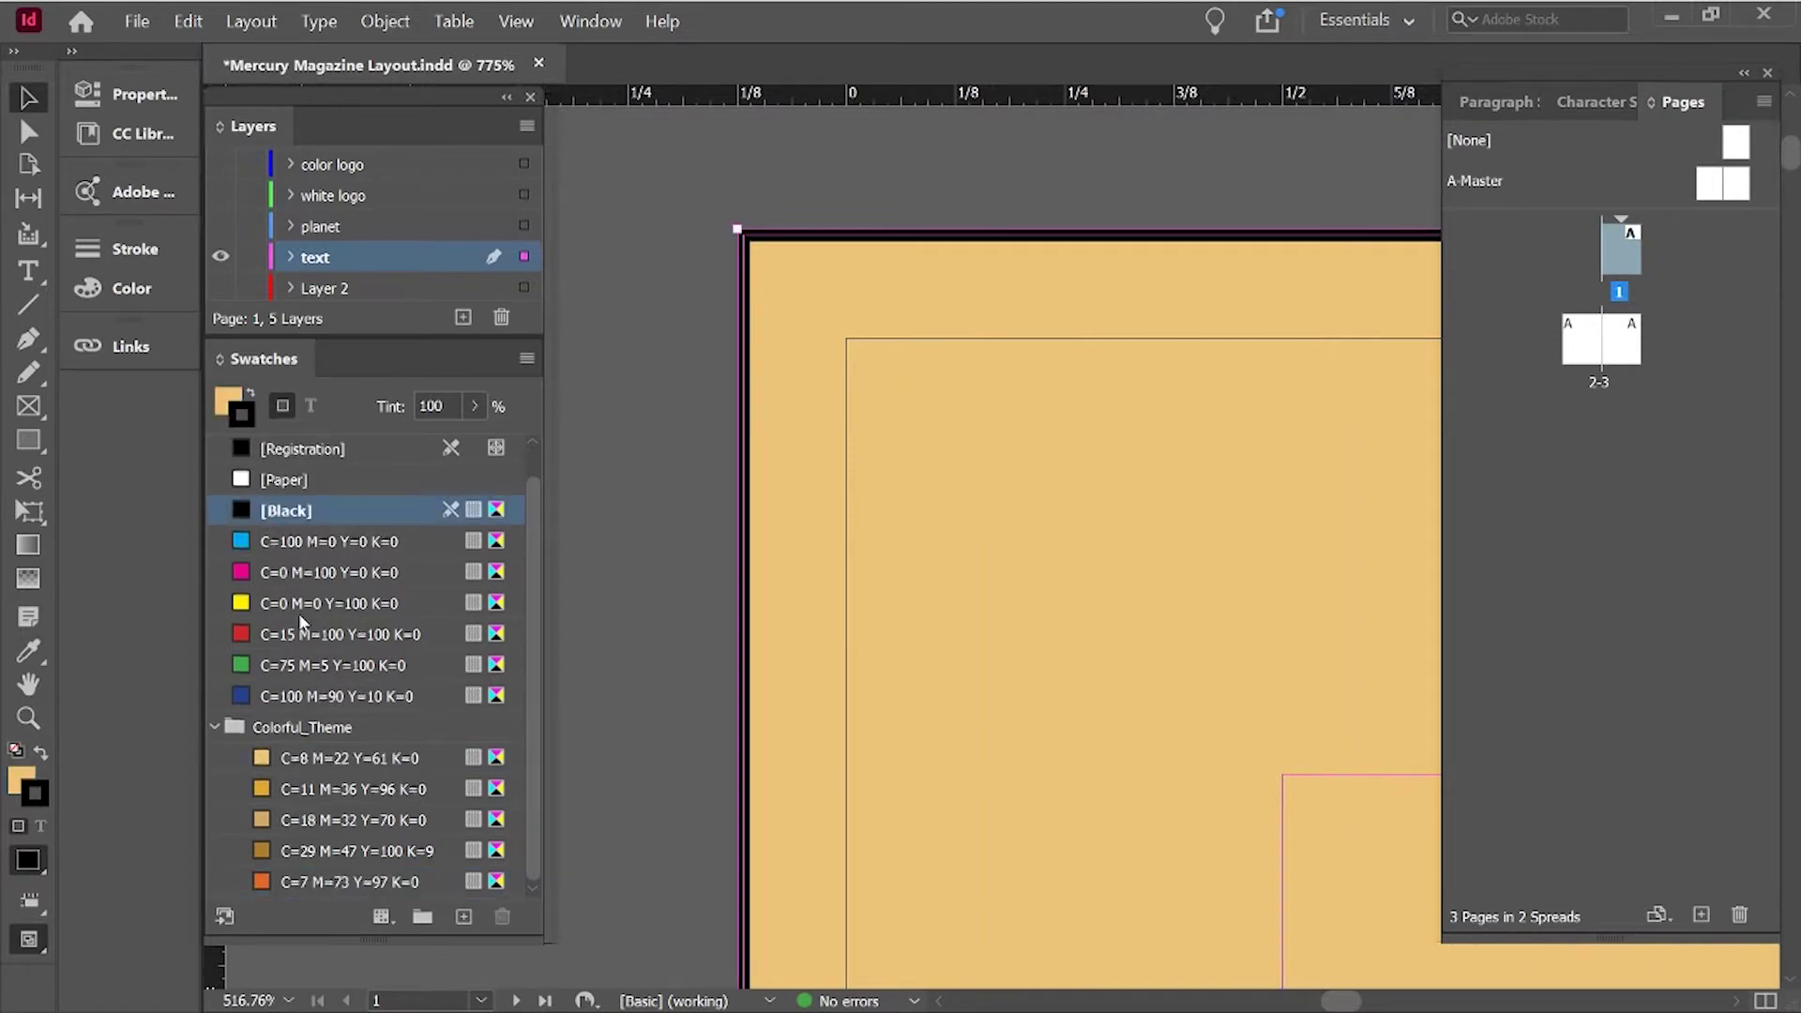
{"action": "scroll", "coordinate": [299, 611], "scroll_direction": "up", "scroll_amount": 1}
{"action": "left_click", "coordinate": [325, 448]}
{"action": "left_click", "coordinate": [648, 399]}
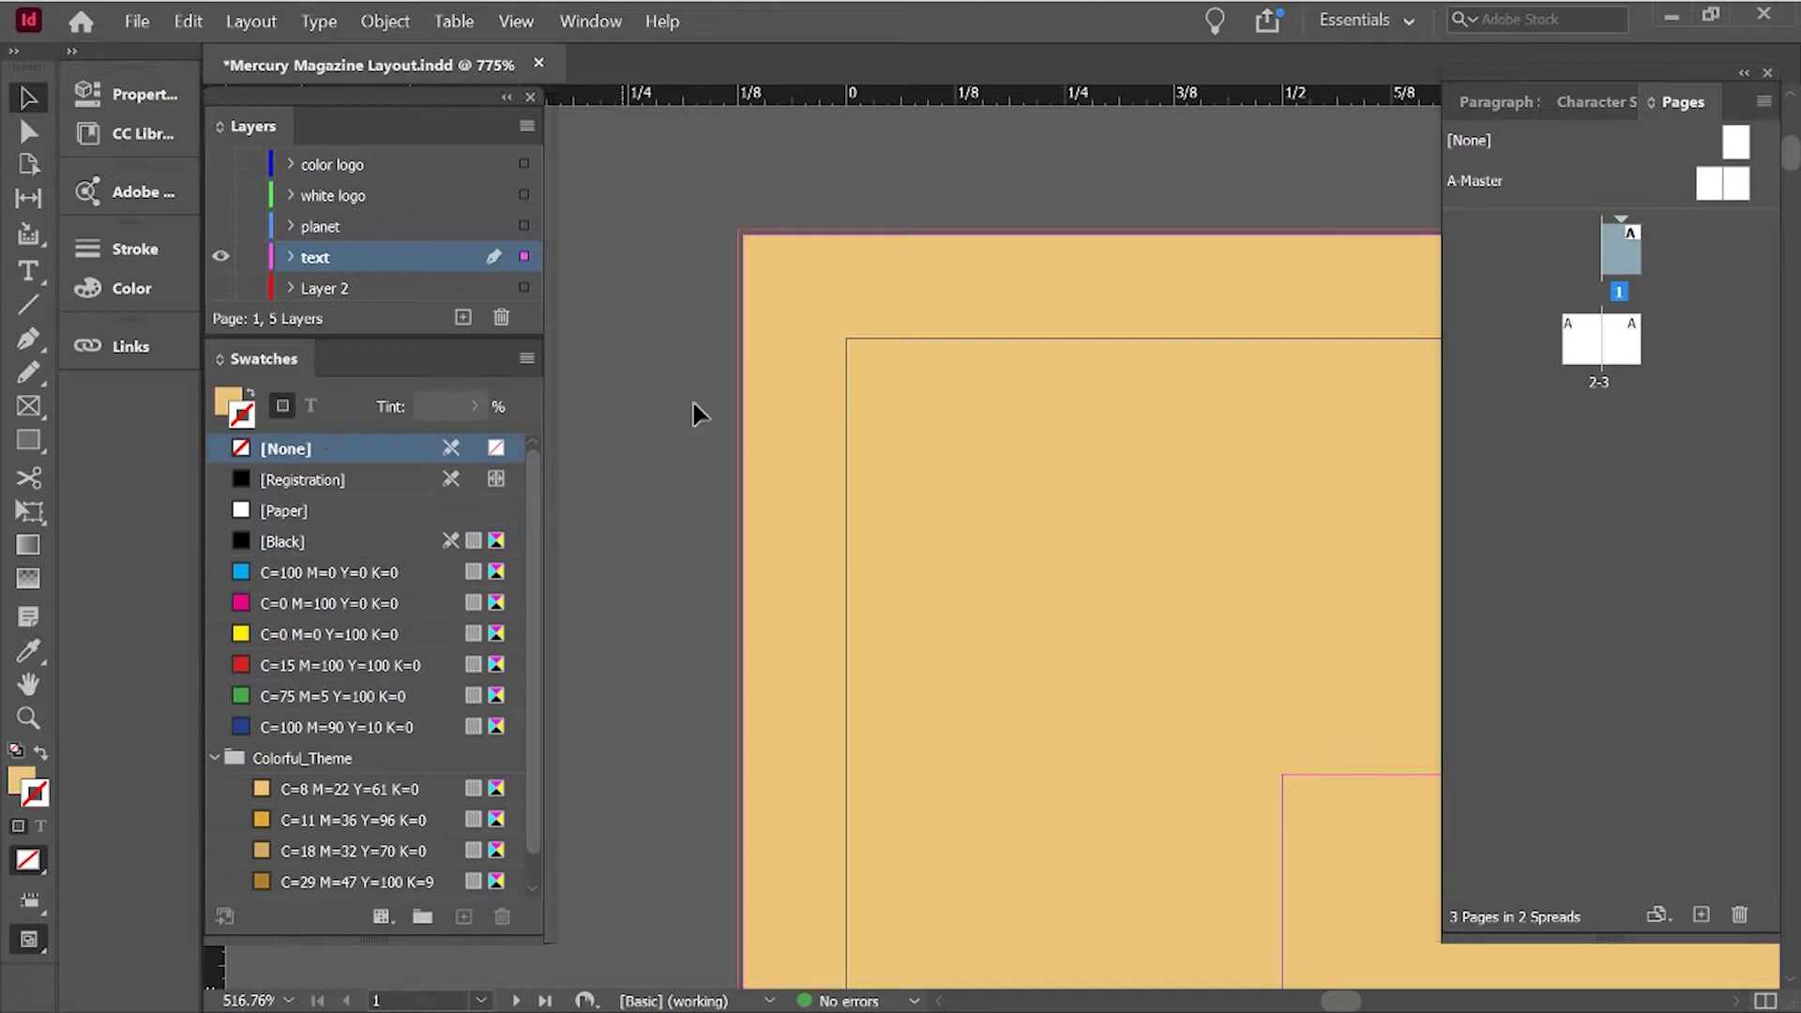
Extend the background rectangle's upper-left corner to meet the bleed guide corner of page 1.
{"action": "left_click", "coordinate": [778, 274]}
{"action": "left_click_drag", "start_coordinate": [735, 229], "coordinate": [737, 229]}
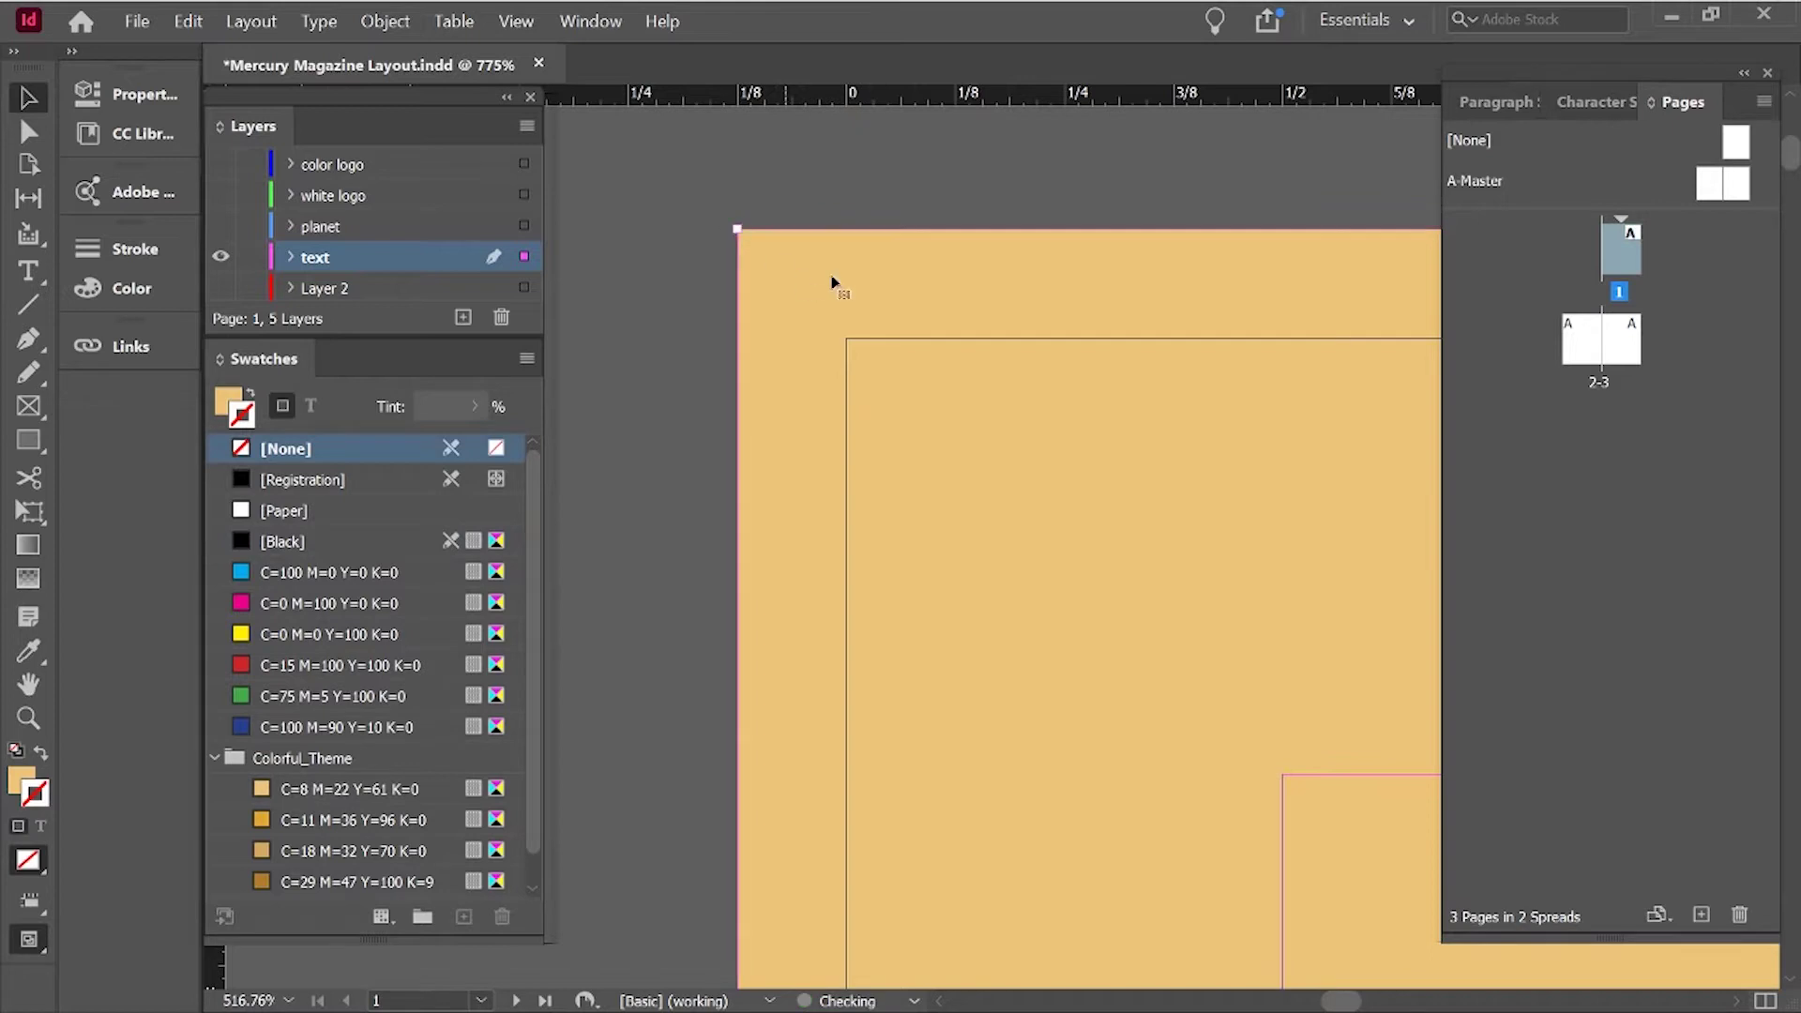
{"action": "left_click", "coordinate": [889, 217]}
Extend the background rectangle's lower-right corner to the bleed guide corner of page 1.
{"action": "scroll", "coordinate": [1060, 314], "scroll_direction": "right", "scroll_amount": 5}
{"action": "scroll", "coordinate": [1057, 302], "scroll_direction": "right", "scroll_amount": 4}
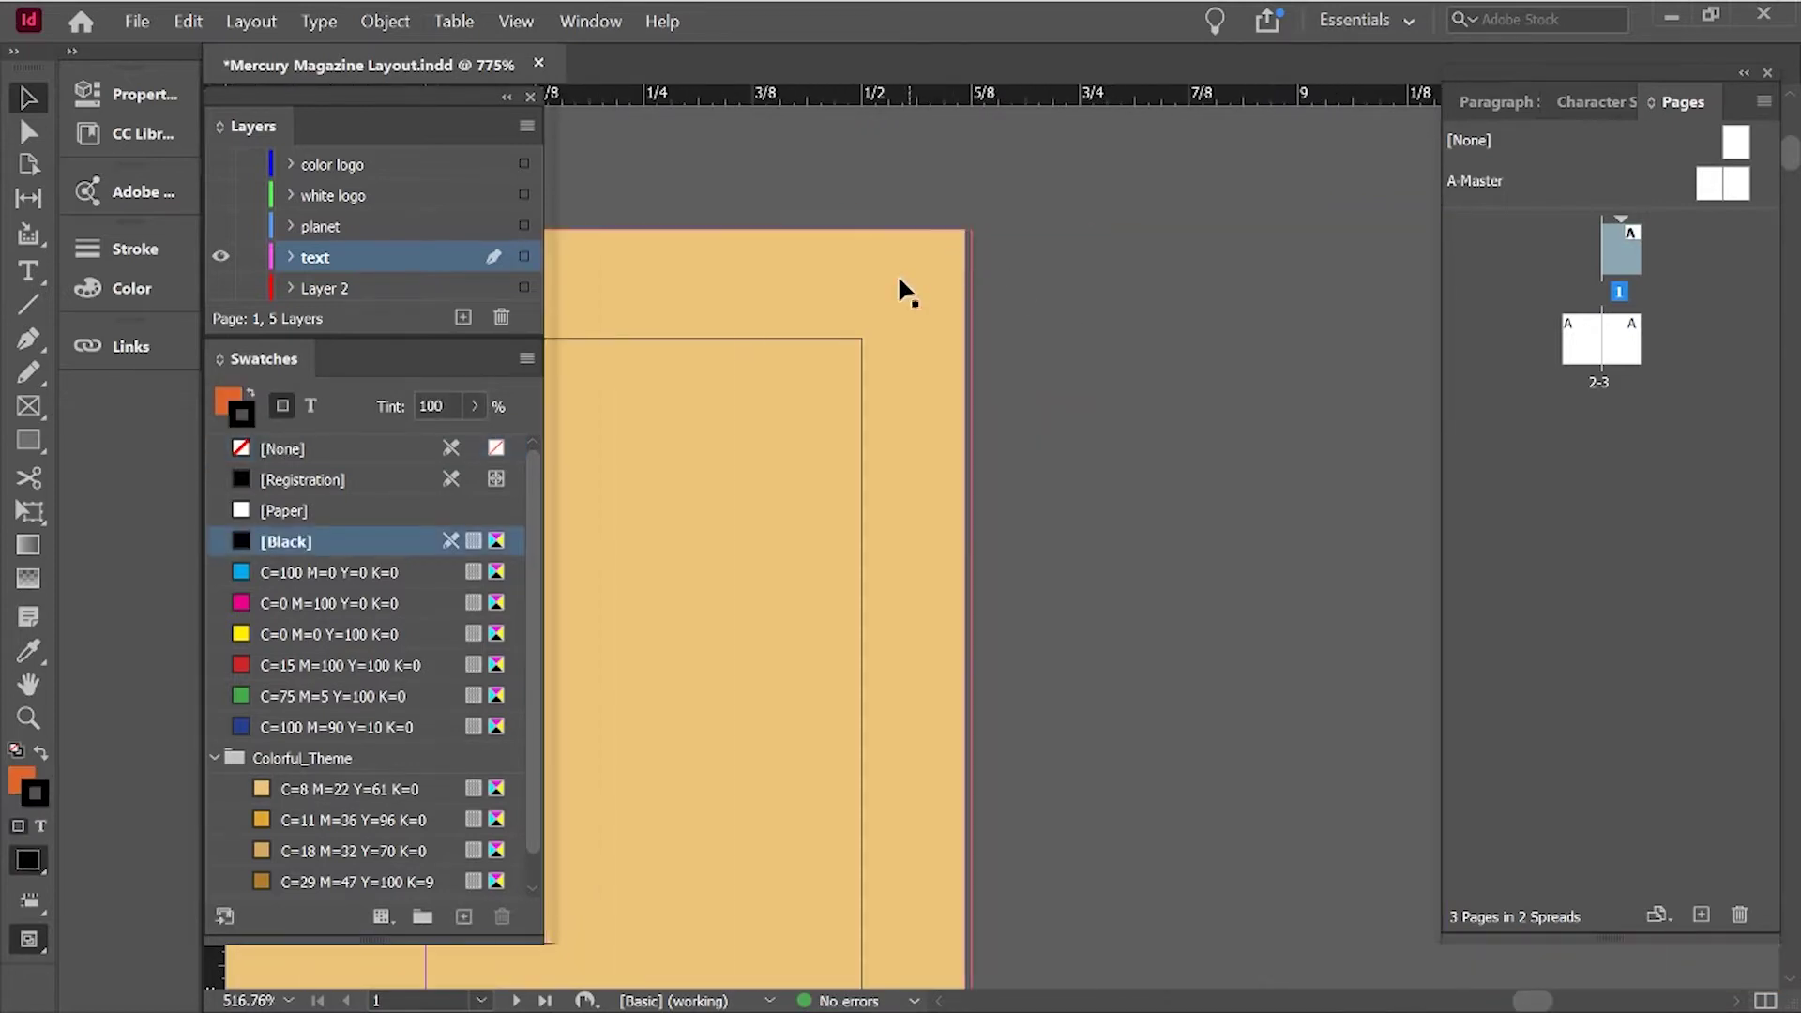
{"action": "left_click", "coordinate": [1004, 278]}
{"action": "scroll", "coordinate": [999, 371], "scroll_direction": "down", "scroll_amount": 3}
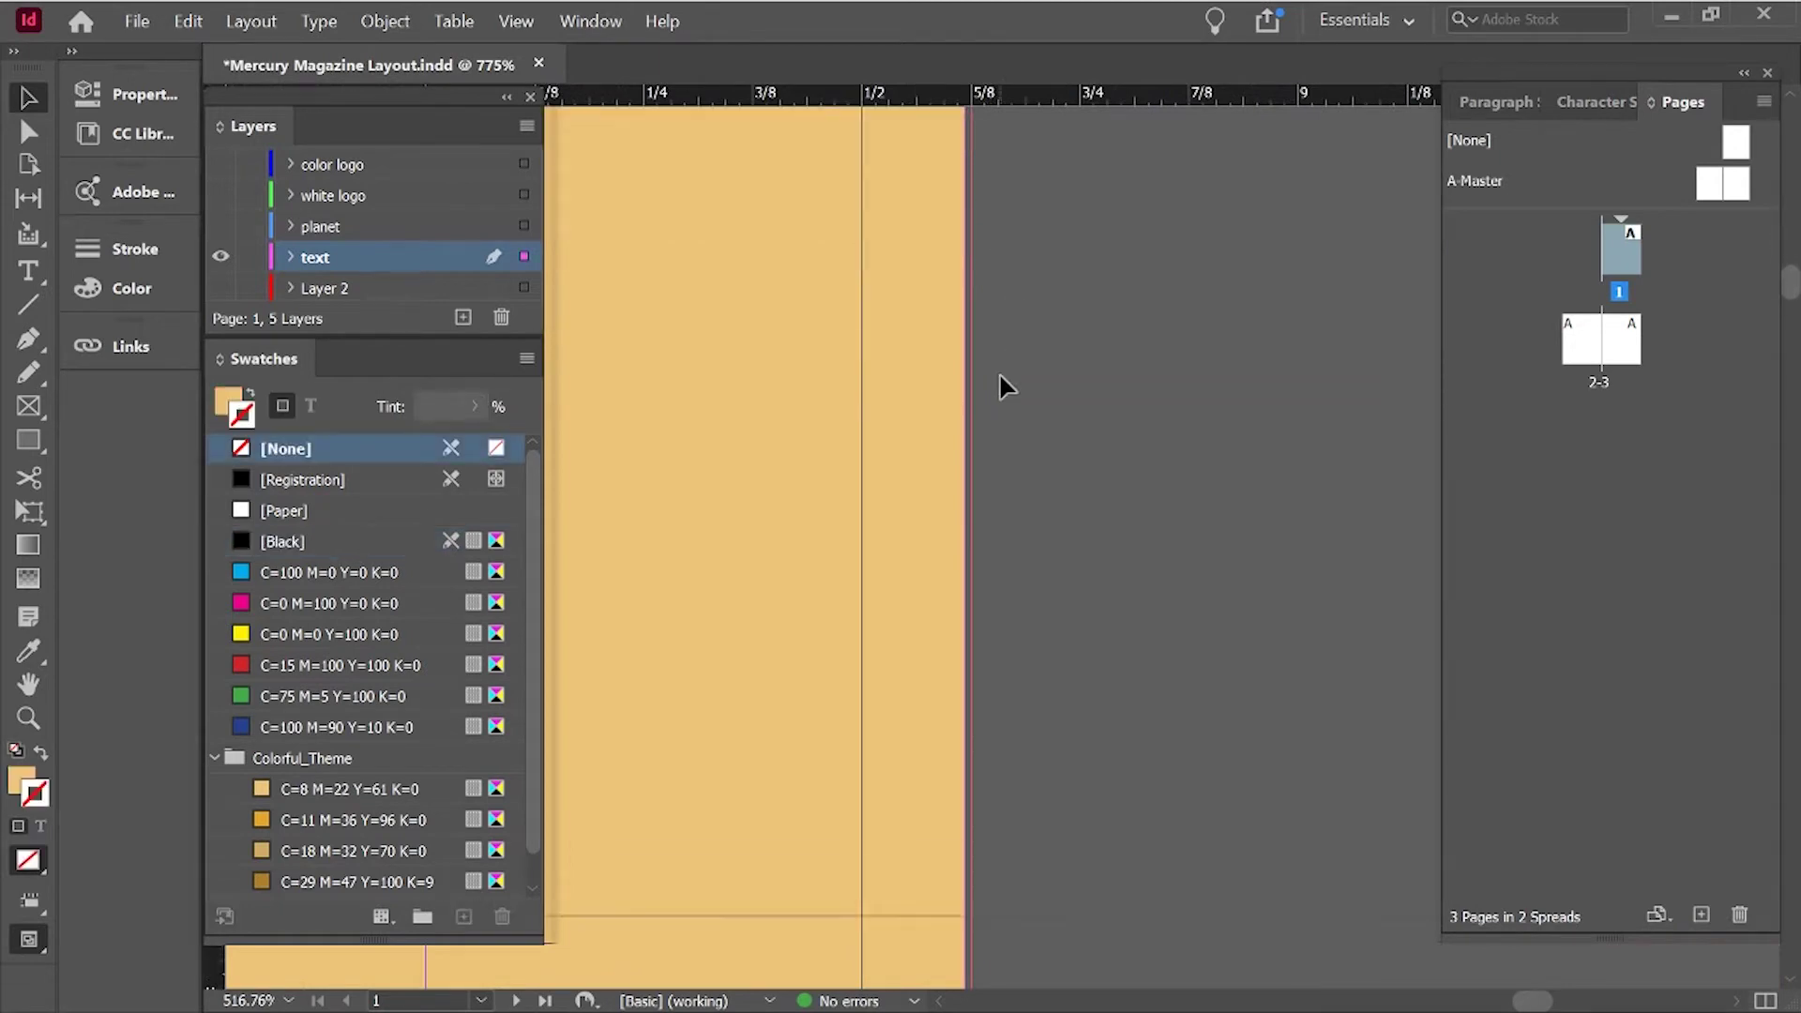
{"action": "scroll", "coordinate": [1000, 375], "scroll_direction": "down", "scroll_amount": 5}
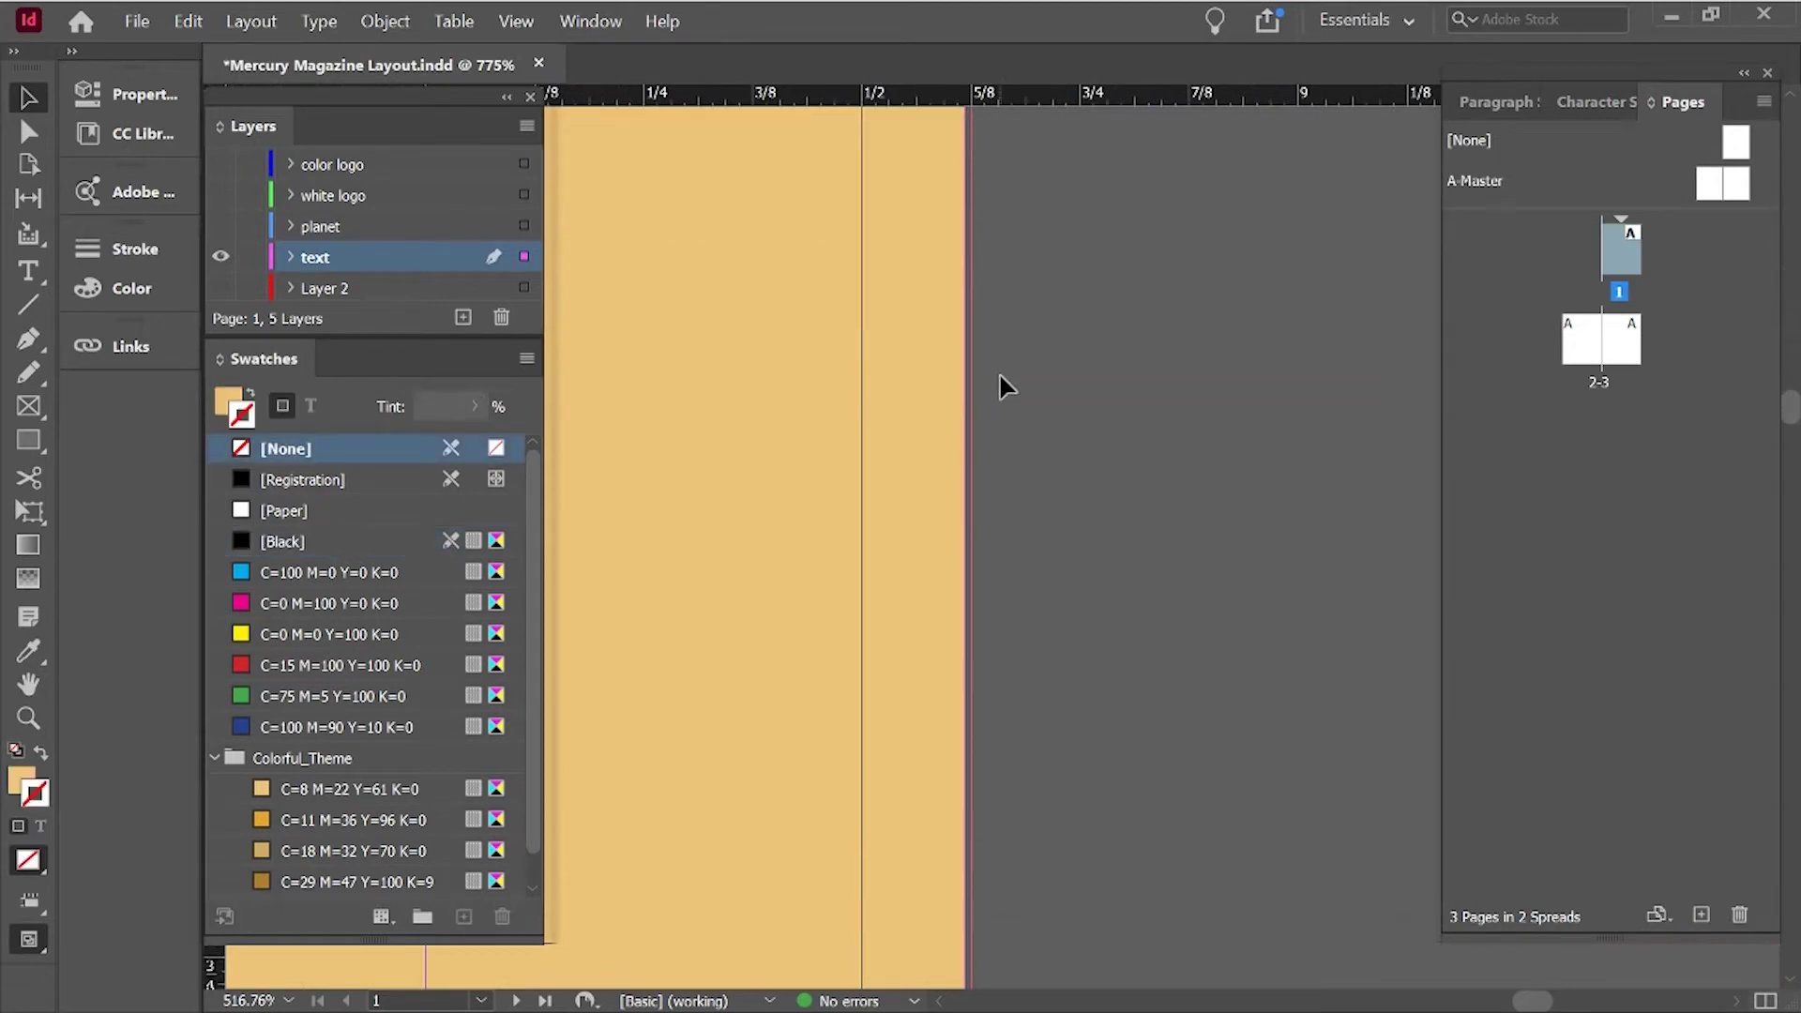
{"action": "scroll", "coordinate": [999, 371], "scroll_direction": "down", "scroll_amount": 6}
{"action": "scroll", "coordinate": [1000, 384], "scroll_direction": "up", "scroll_amount": 4}
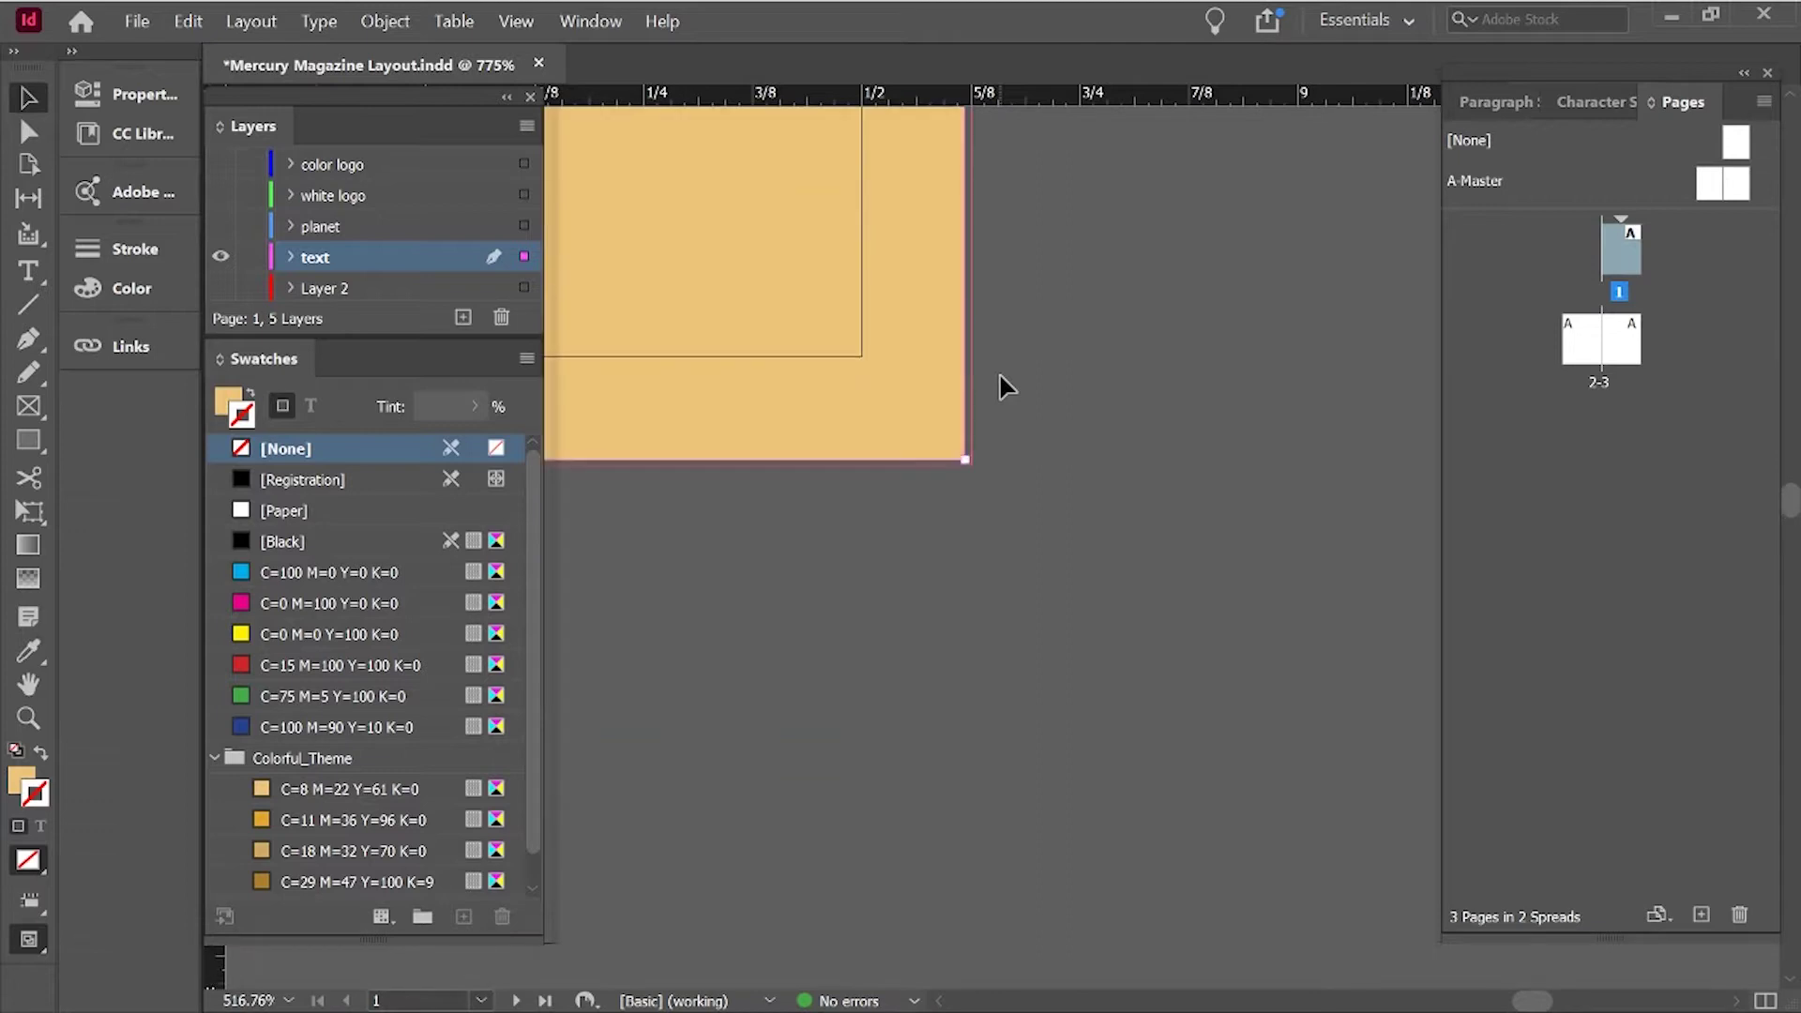
{"action": "left_click_drag", "start_coordinate": [965, 679], "coordinate": [973, 685]}
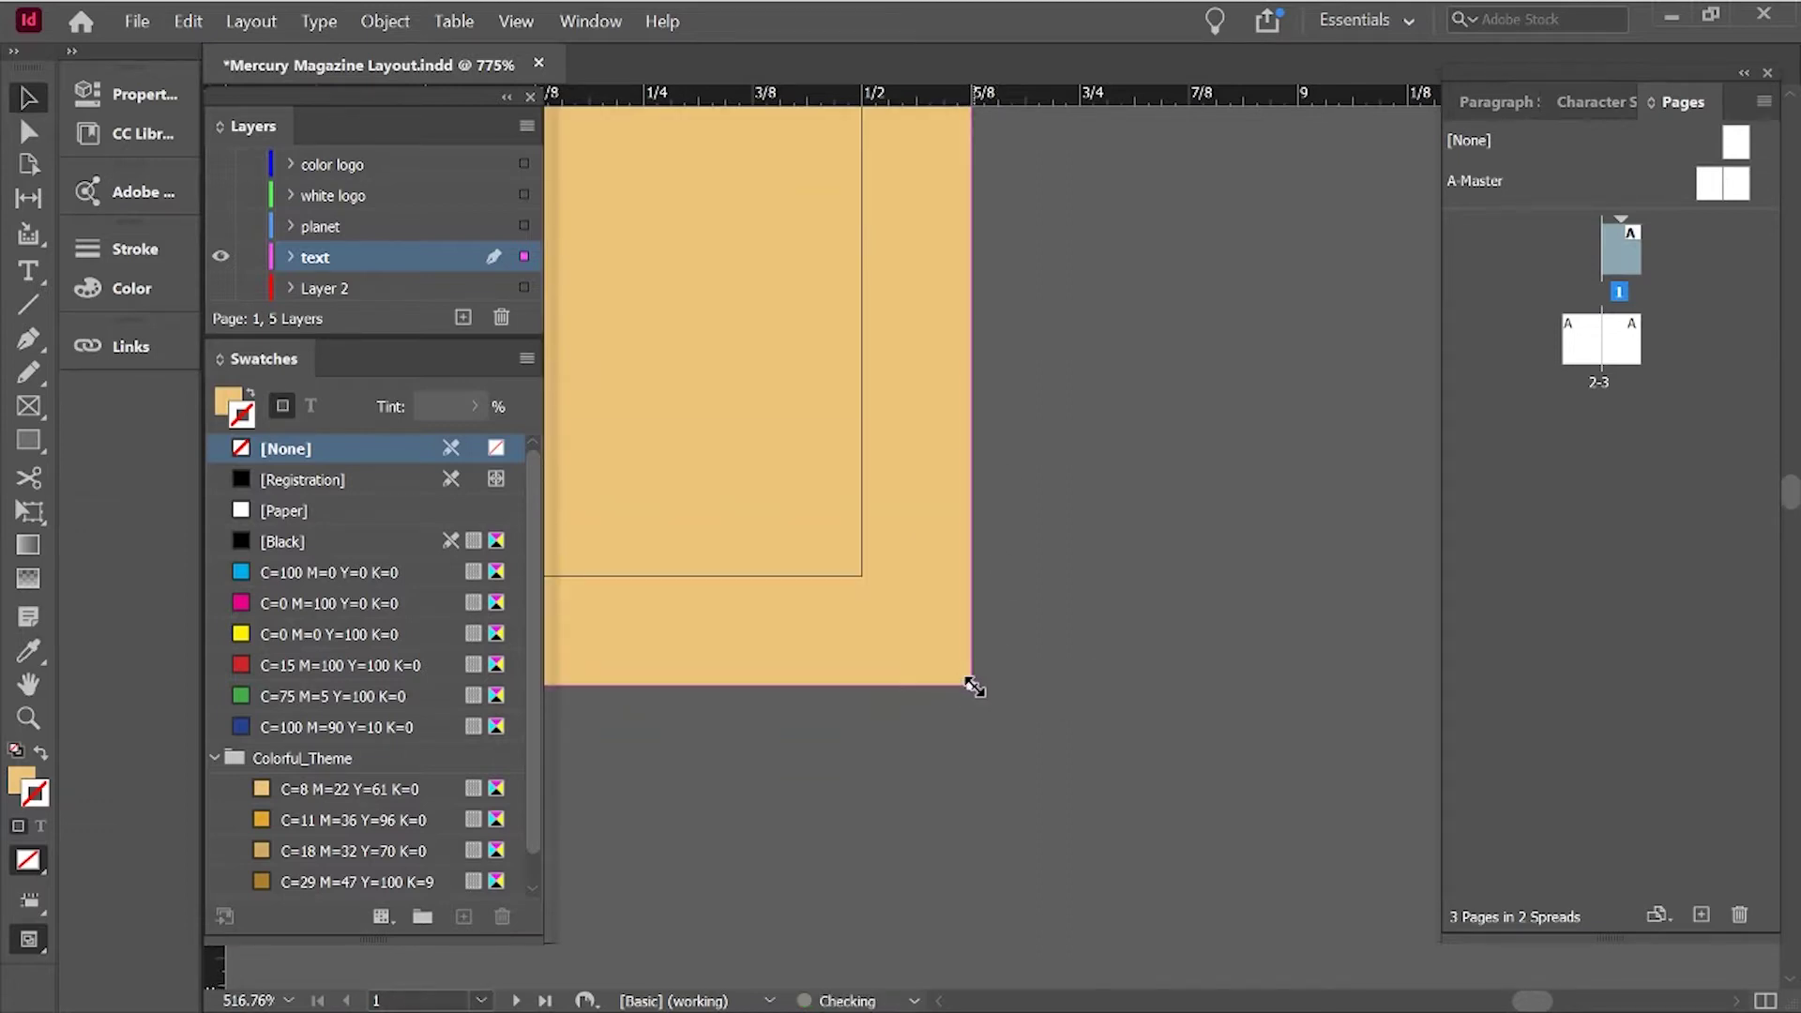
{"action": "left_click", "coordinate": [1135, 642]}
Check the background rectangle's right and top edges and its upper-left corner against the bleed guides.
{"action": "scroll", "coordinate": [1003, 428], "scroll_direction": "up", "scroll_amount": 3}
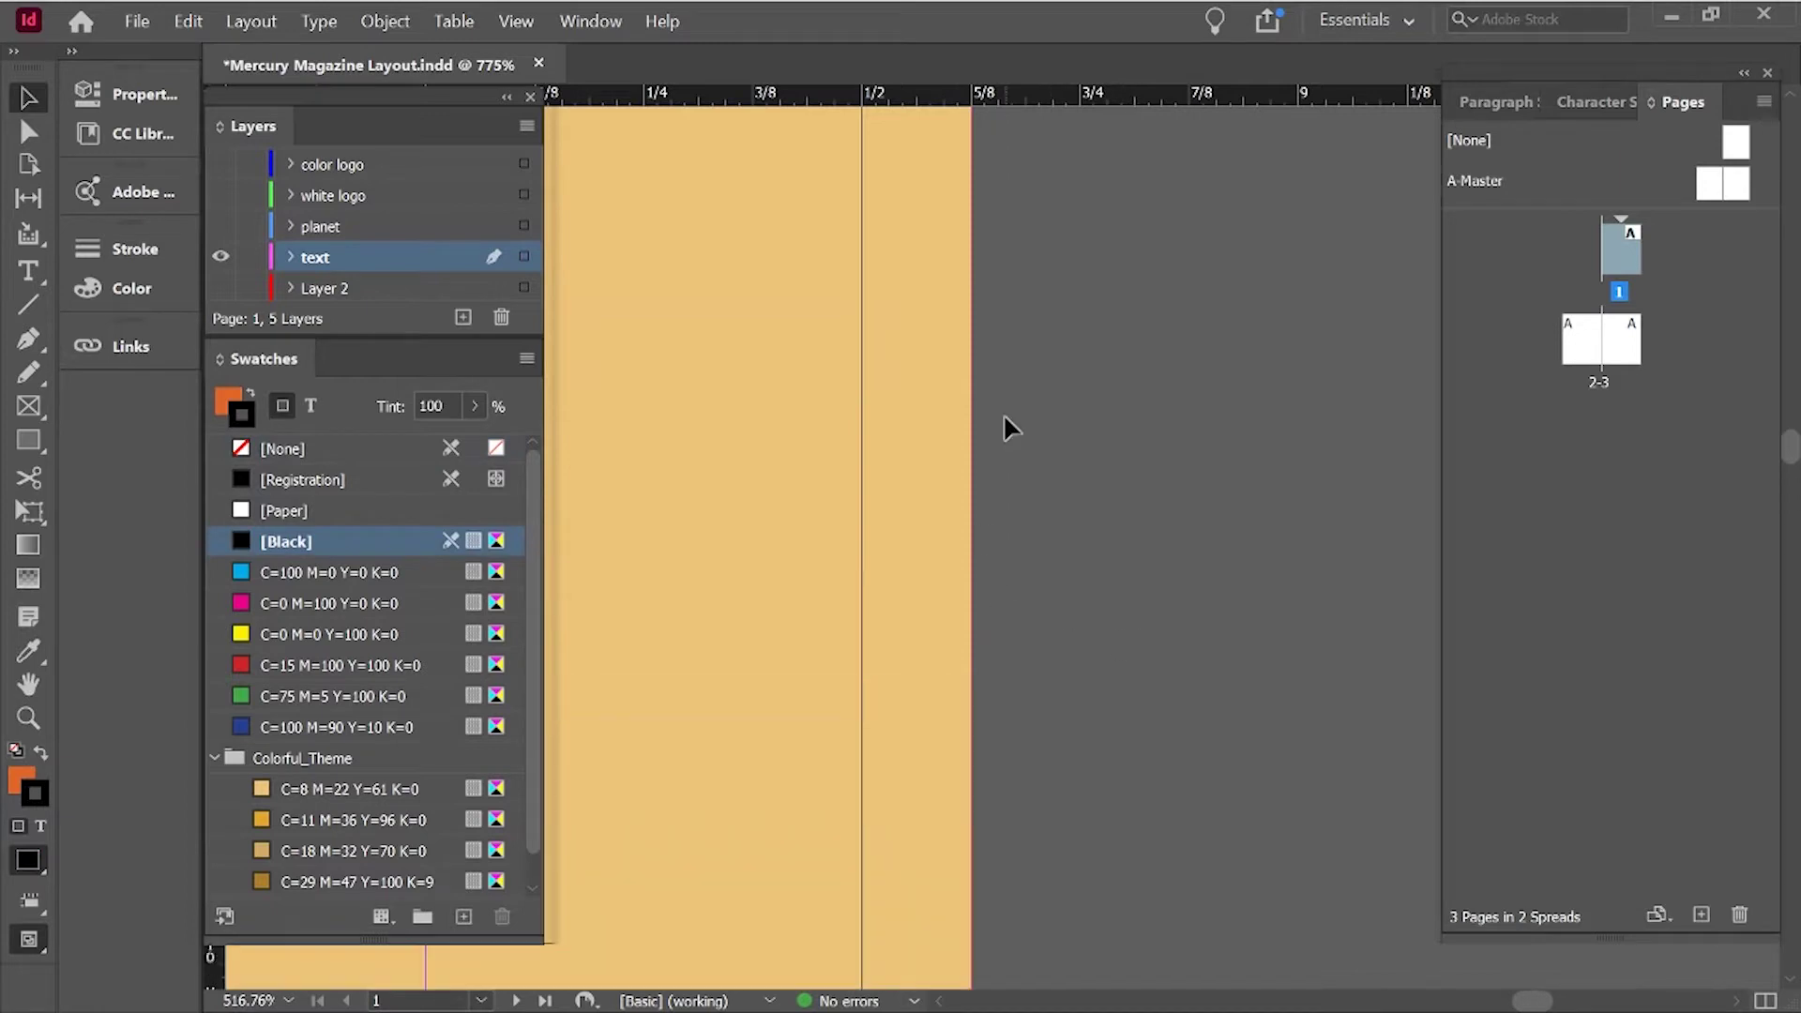
{"action": "scroll", "coordinate": [1005, 427], "scroll_direction": "up", "scroll_amount": 10}
{"action": "scroll", "coordinate": [1003, 428], "scroll_direction": "up", "scroll_amount": 5}
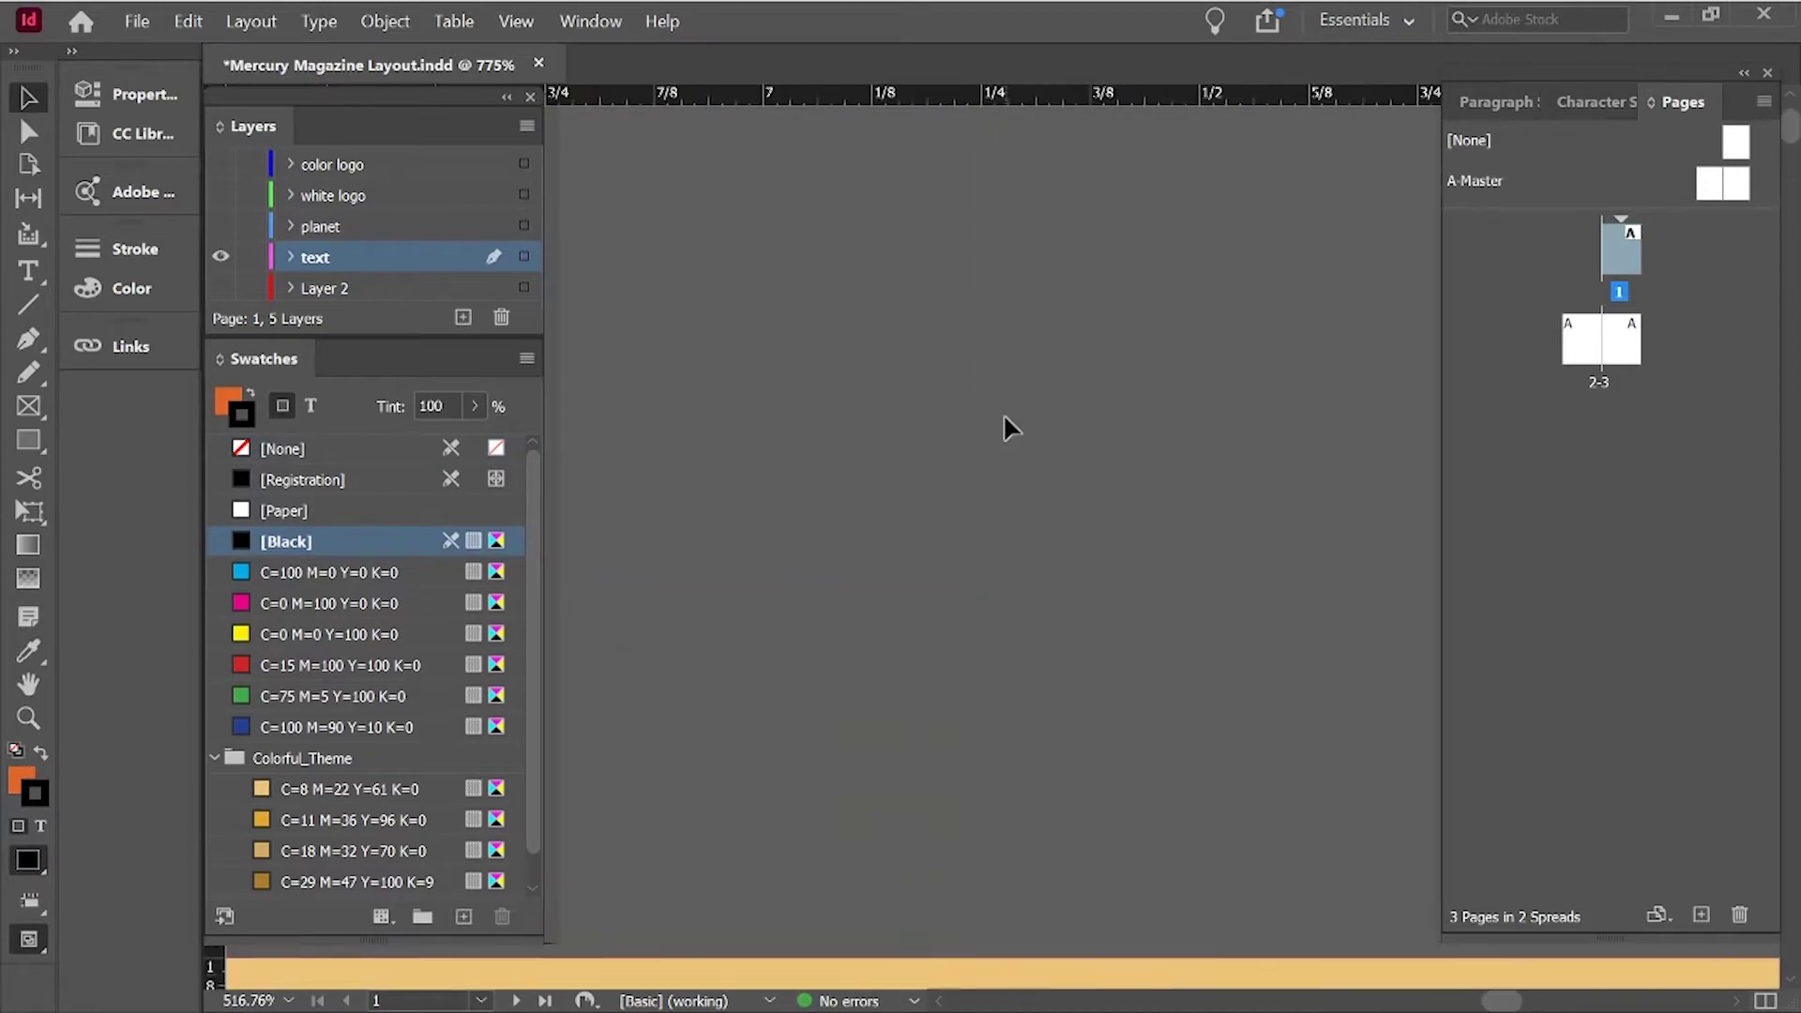
{"action": "scroll", "coordinate": [1003, 417], "scroll_direction": "down", "scroll_amount": 4}
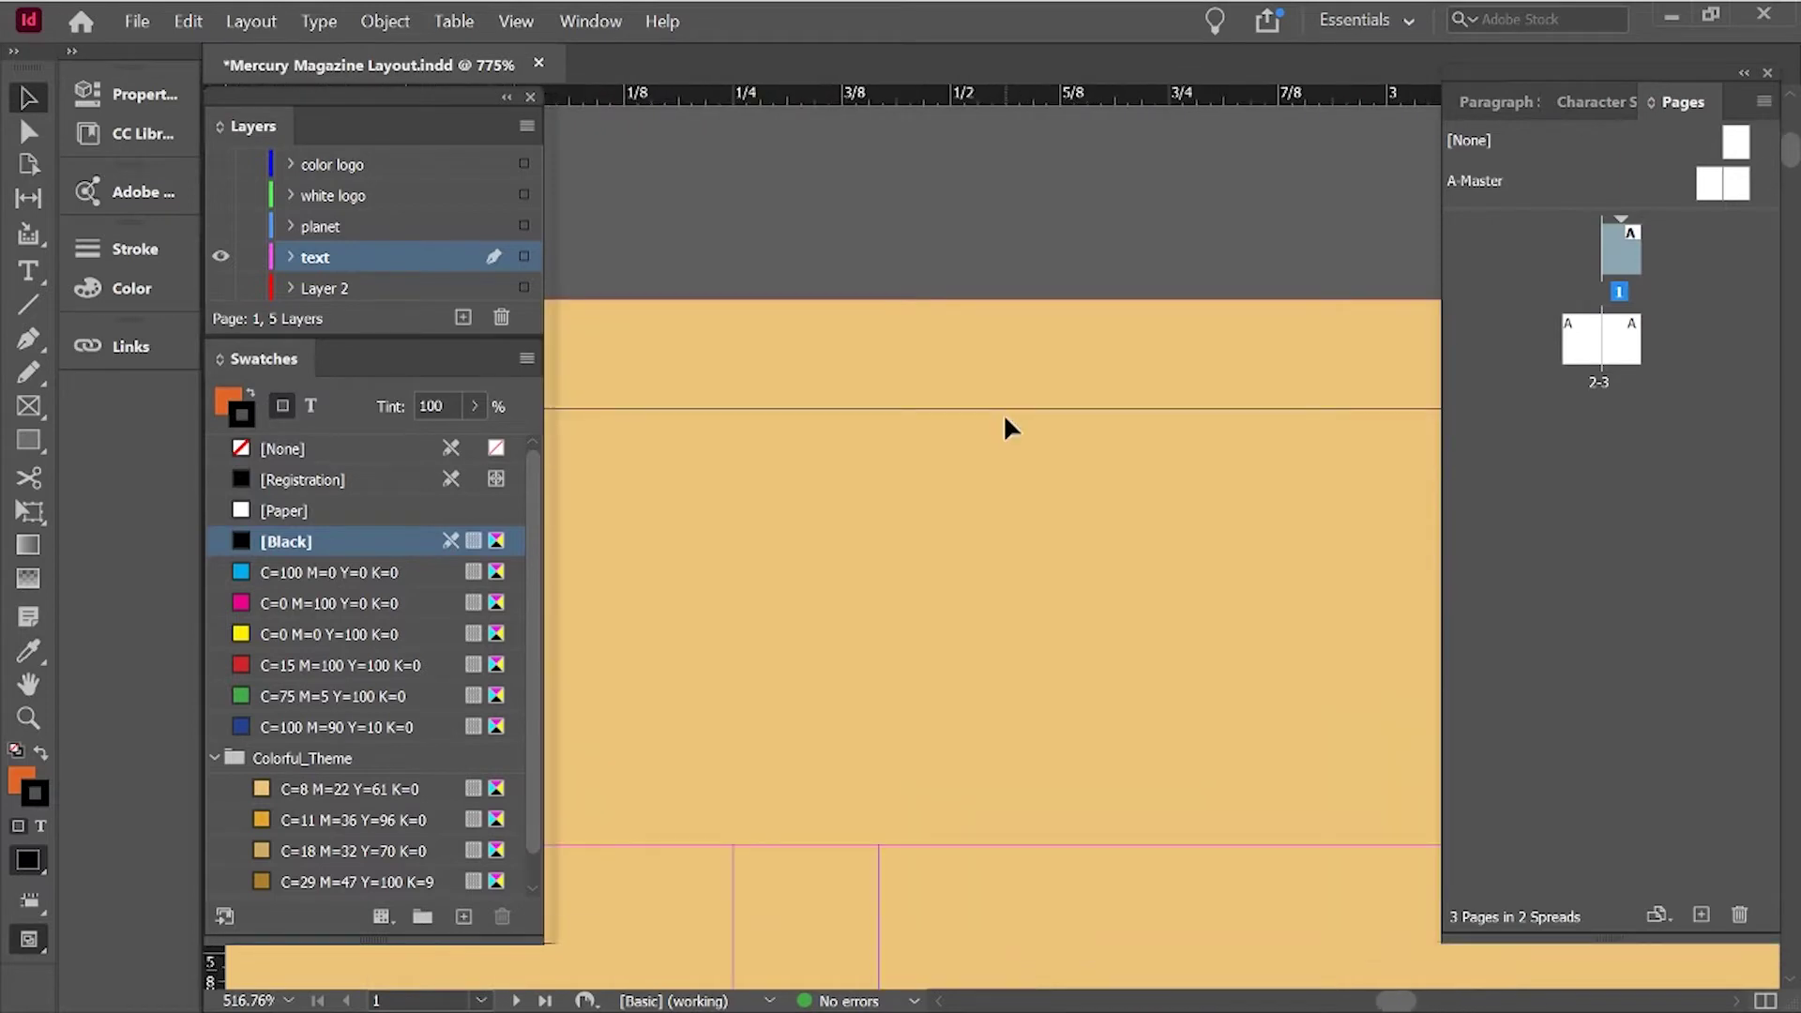
{"action": "key", "text": "z"}
{"action": "left_click", "coordinate": [1006, 419], "text": "alt"}
{"action": "left_click", "coordinate": [1007, 418], "text": "alt"}
{"action": "left_click", "coordinate": [1007, 419], "text": "alt"}
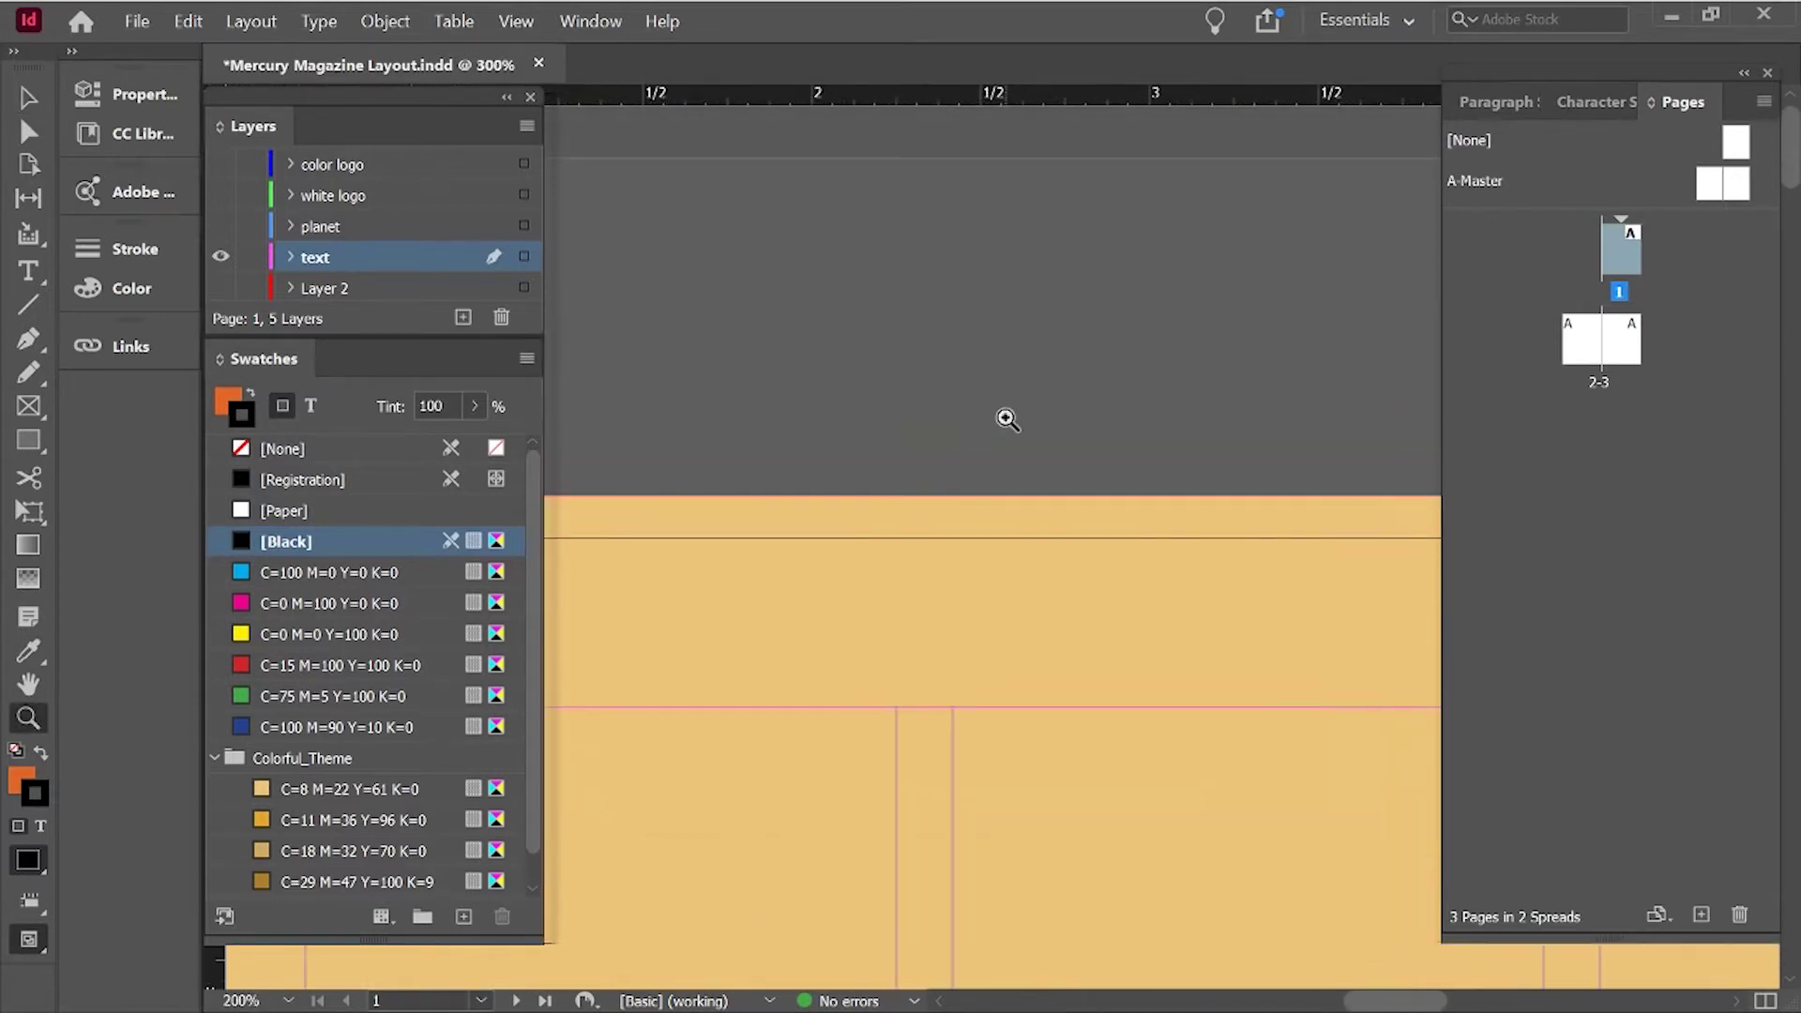
{"action": "left_click", "coordinate": [1006, 419], "text": "alt"}
{"action": "left_click", "coordinate": [1006, 418], "text": "alt"}
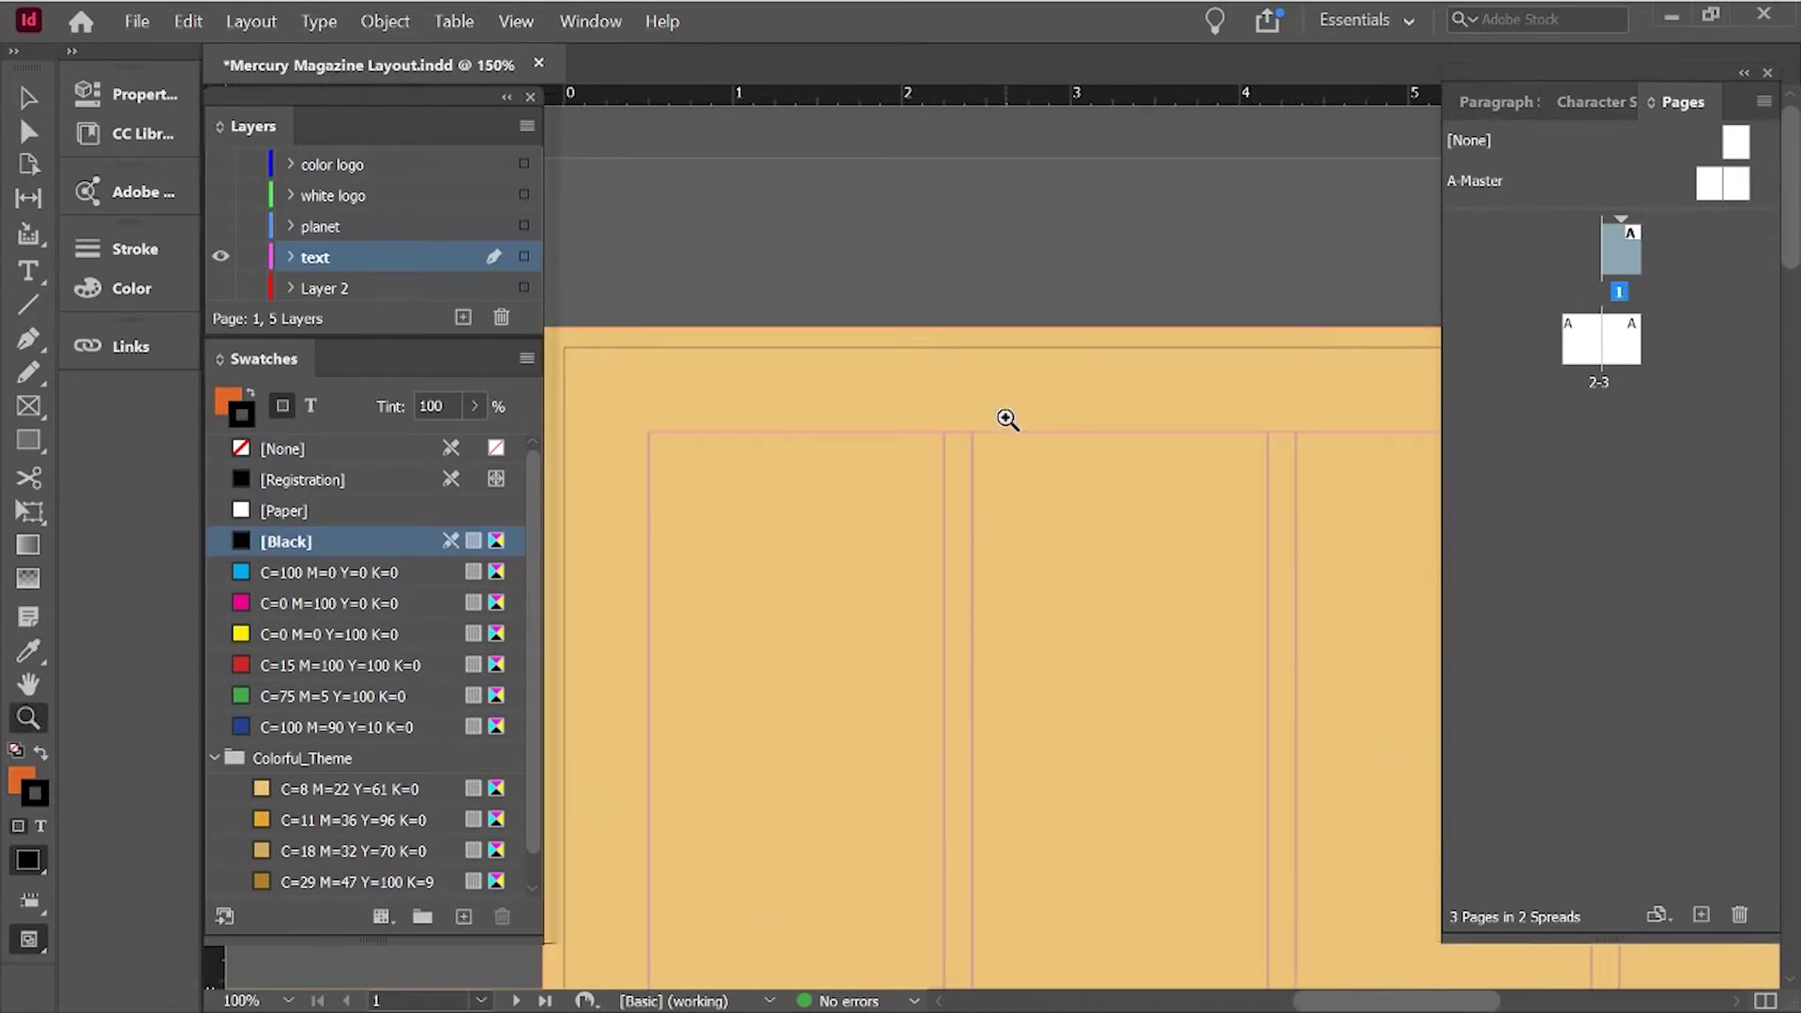
{"action": "left_click", "coordinate": [855, 412]}
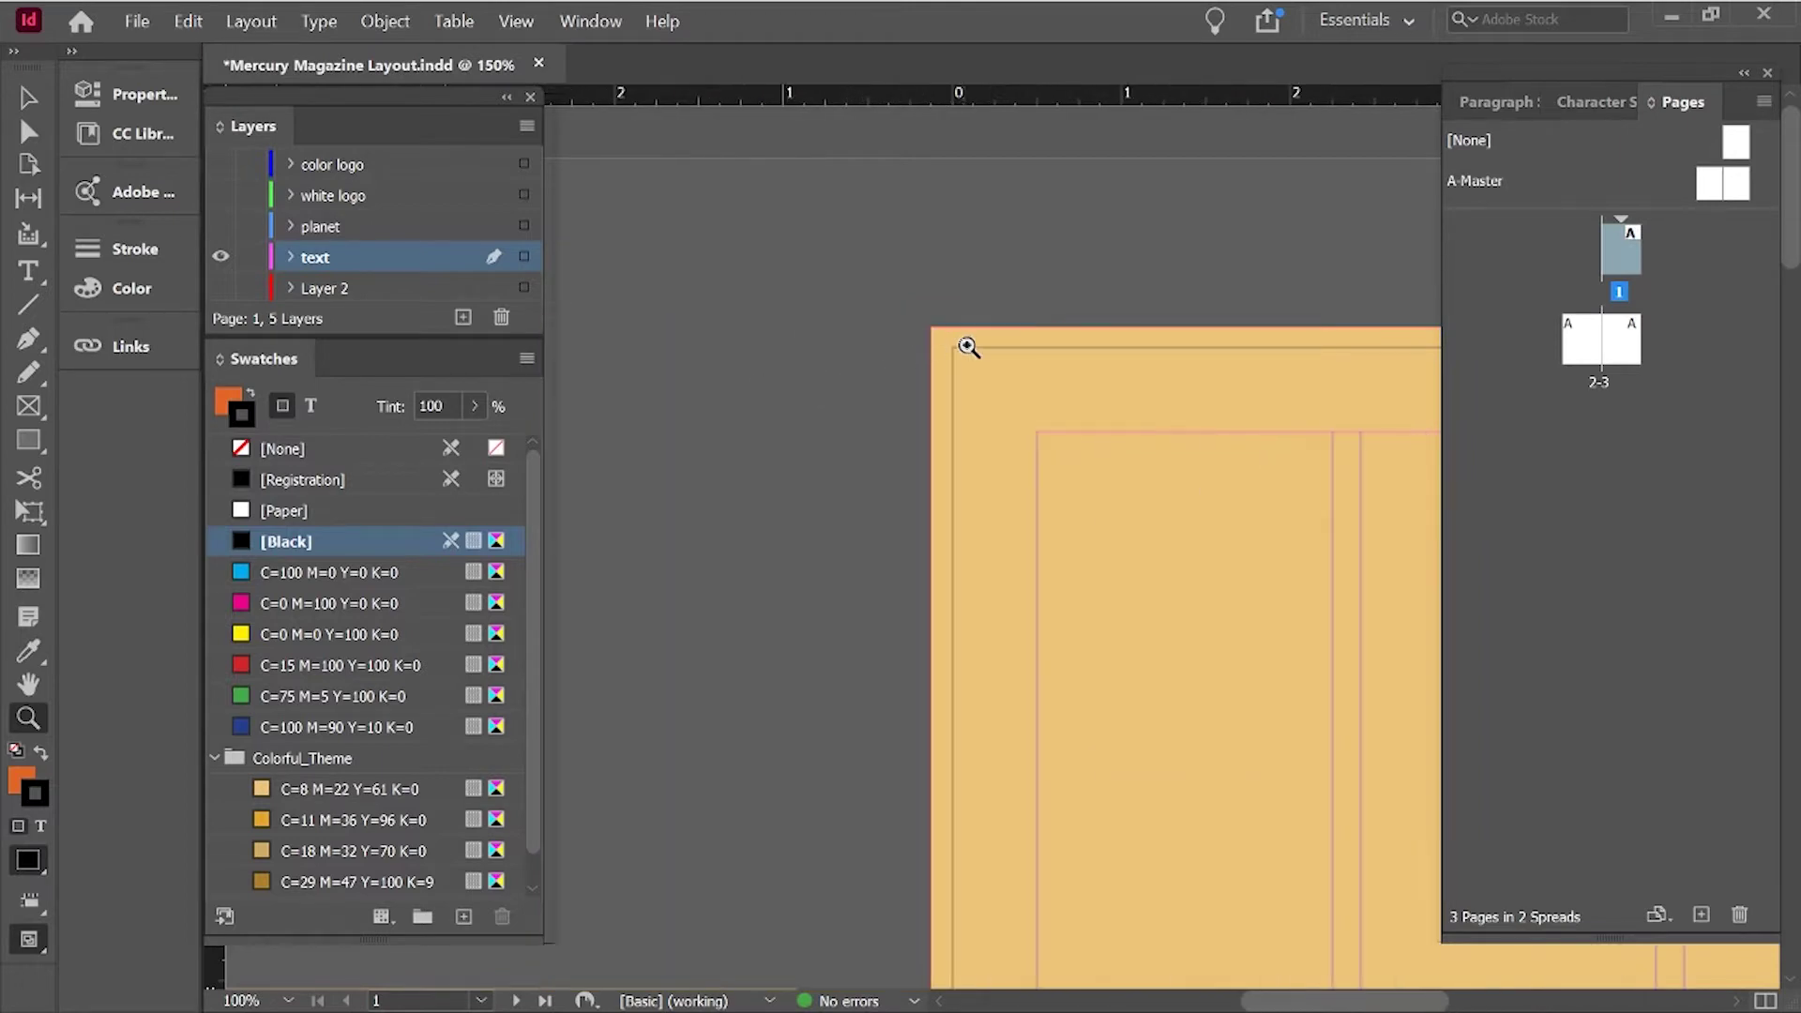
{"action": "left_click", "coordinate": [1017, 424]}
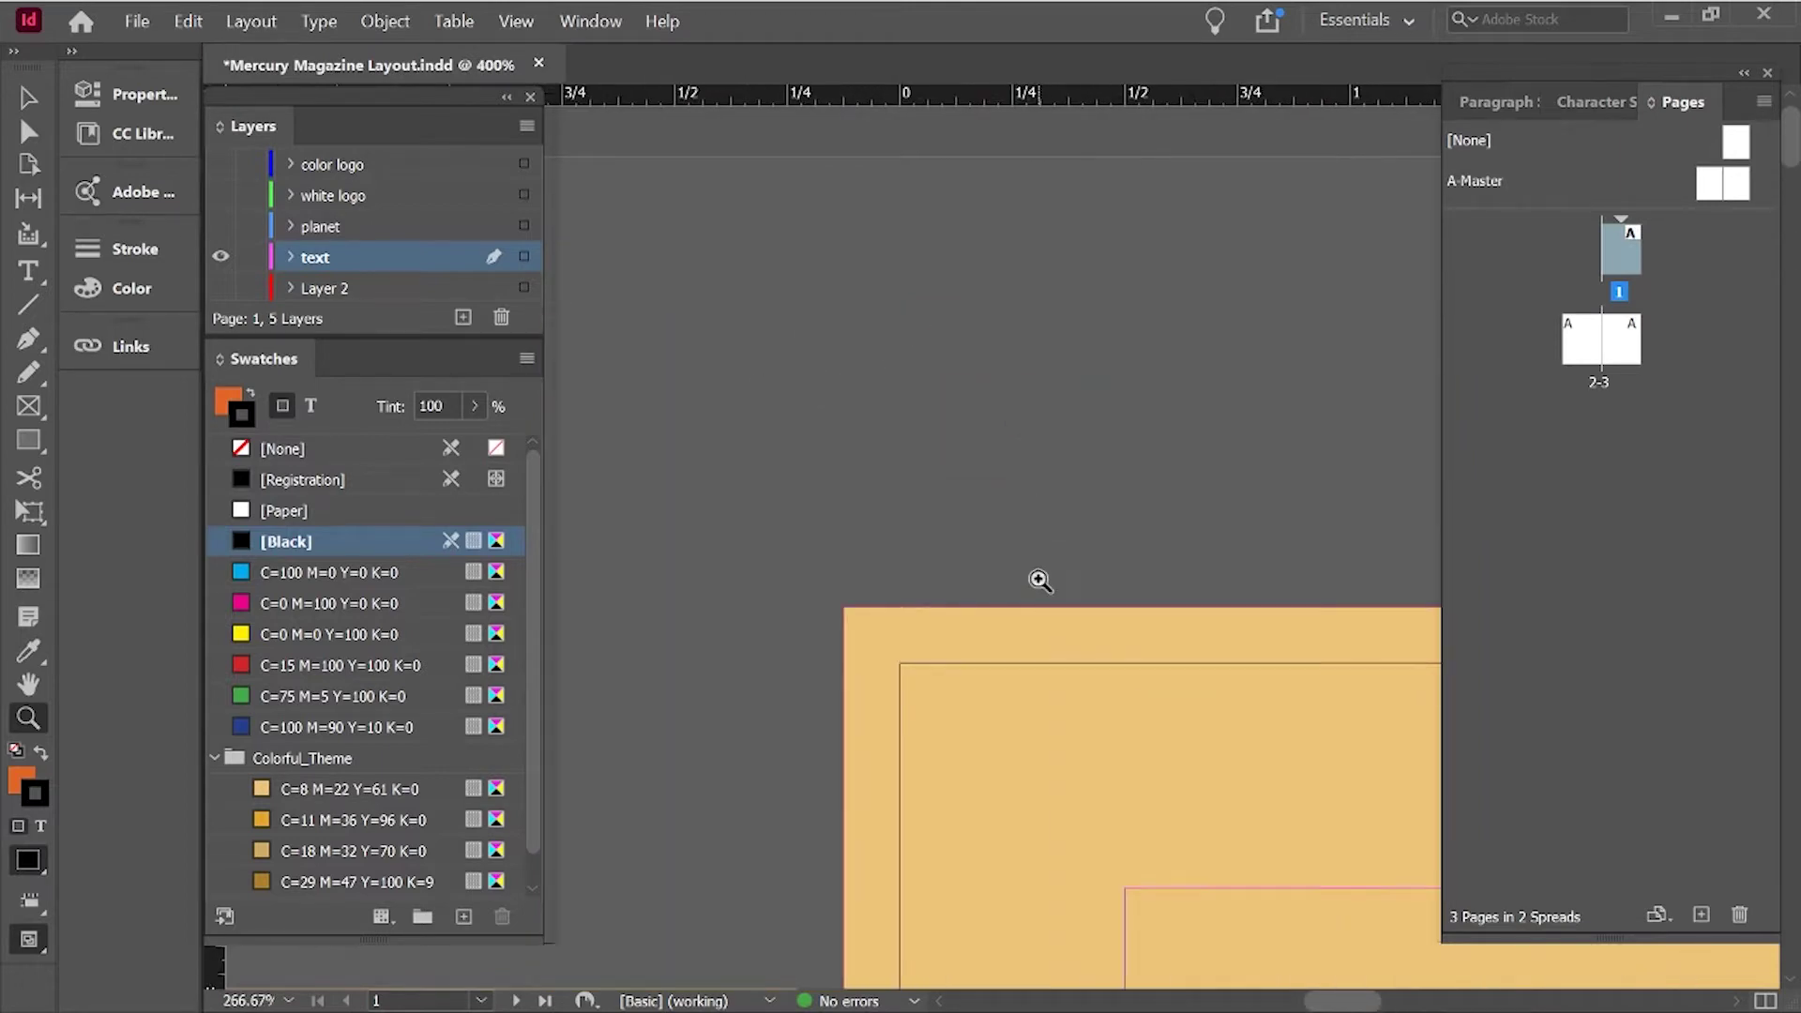
{"action": "key", "text": "v"}
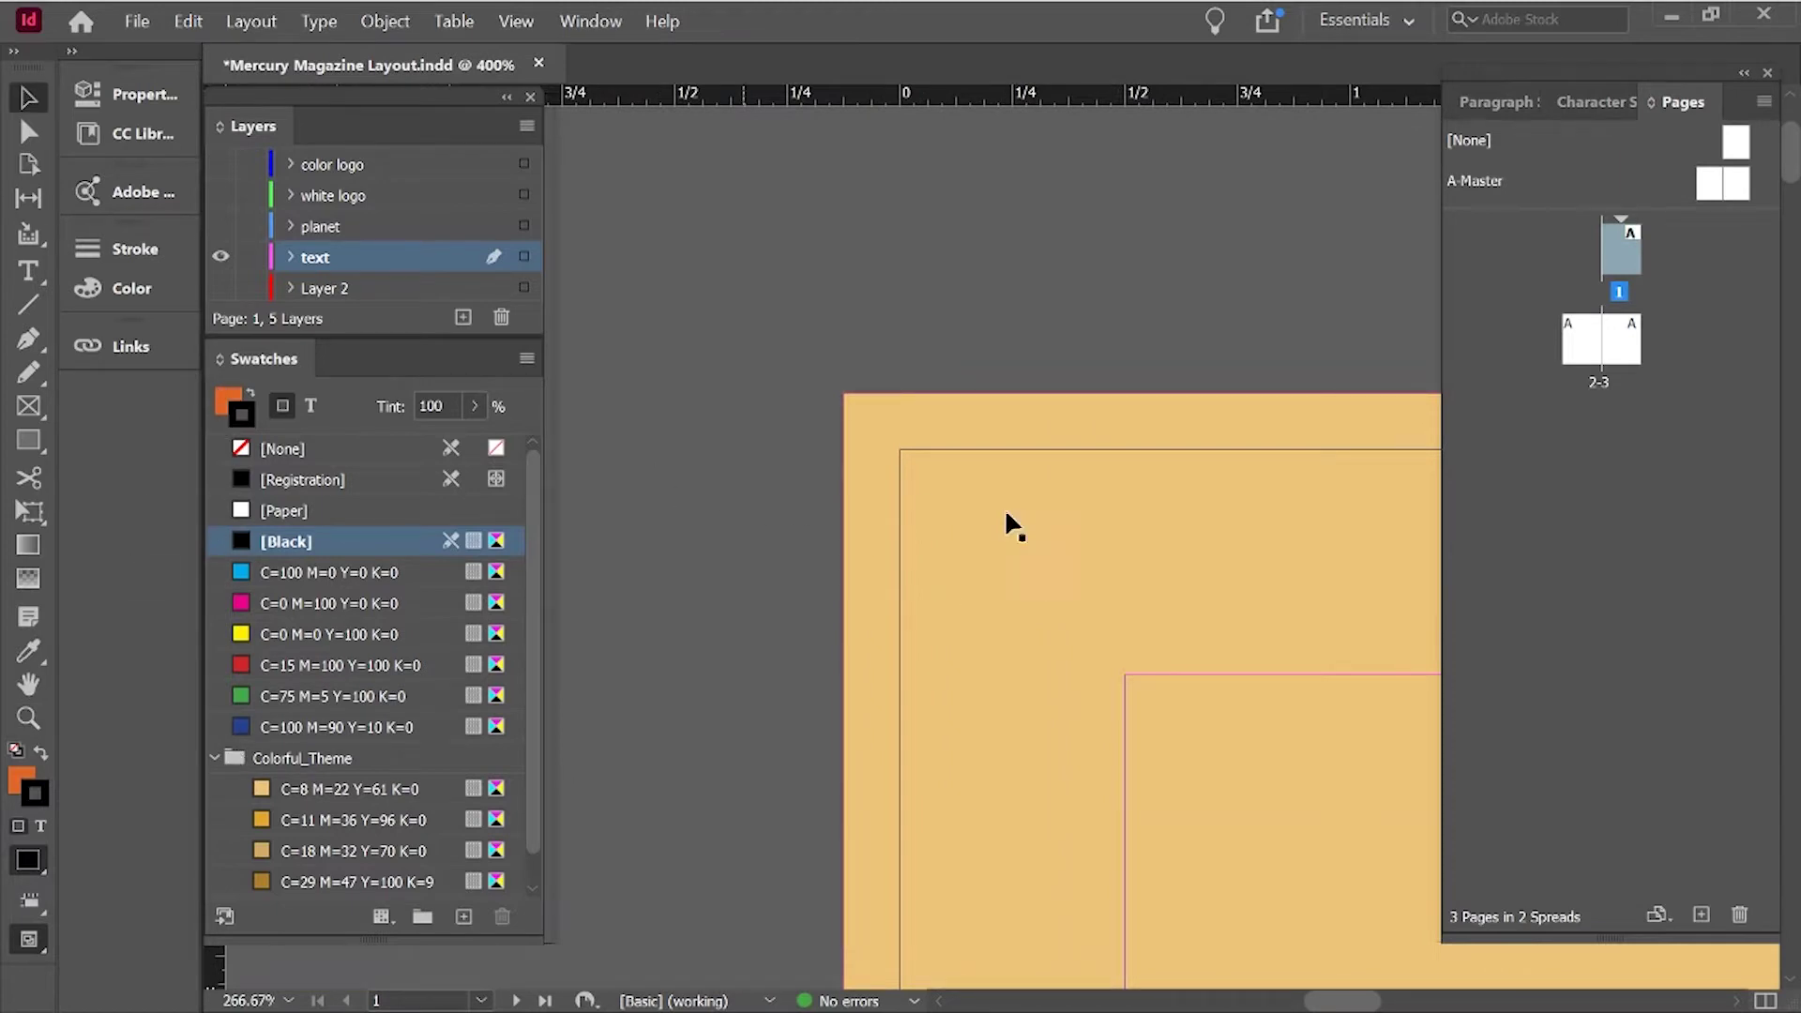
{"action": "left_click", "coordinate": [1077, 532]}
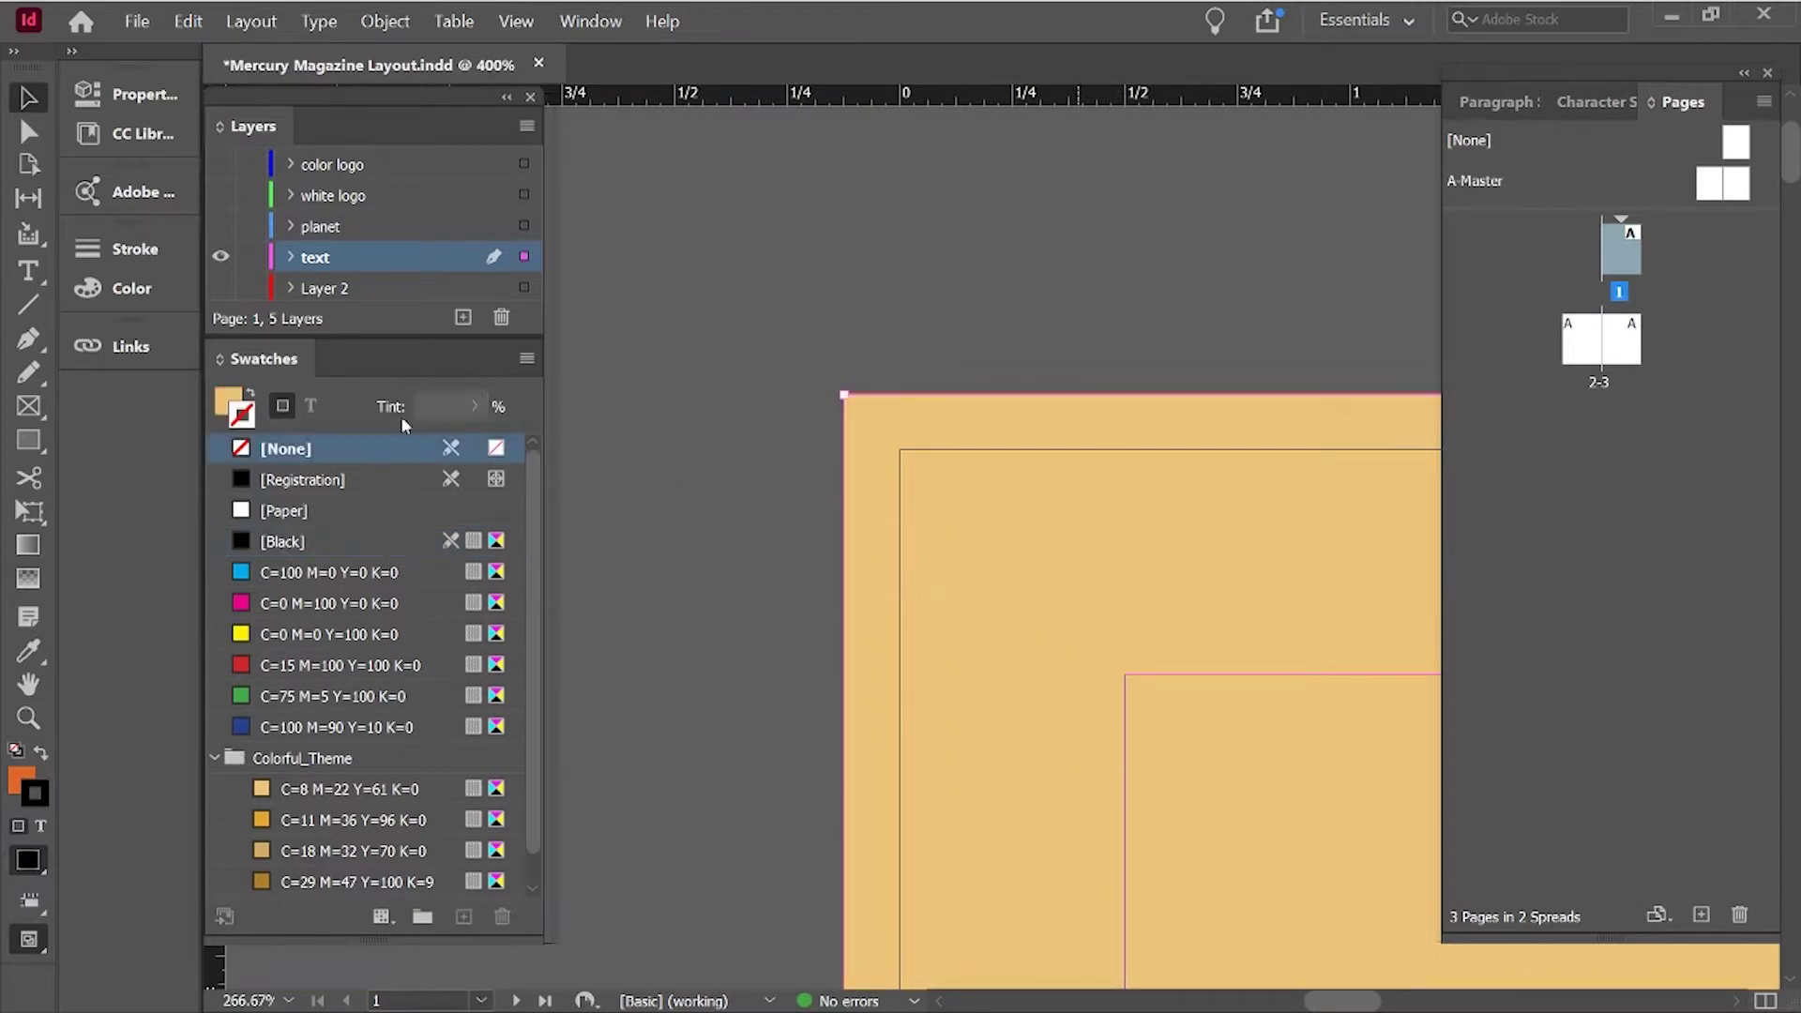
Try removing the background rectangle's fill with [None], and reapply the C=8 M=22 Y=61 K=0 swatch.
{"action": "left_click", "coordinate": [225, 399]}
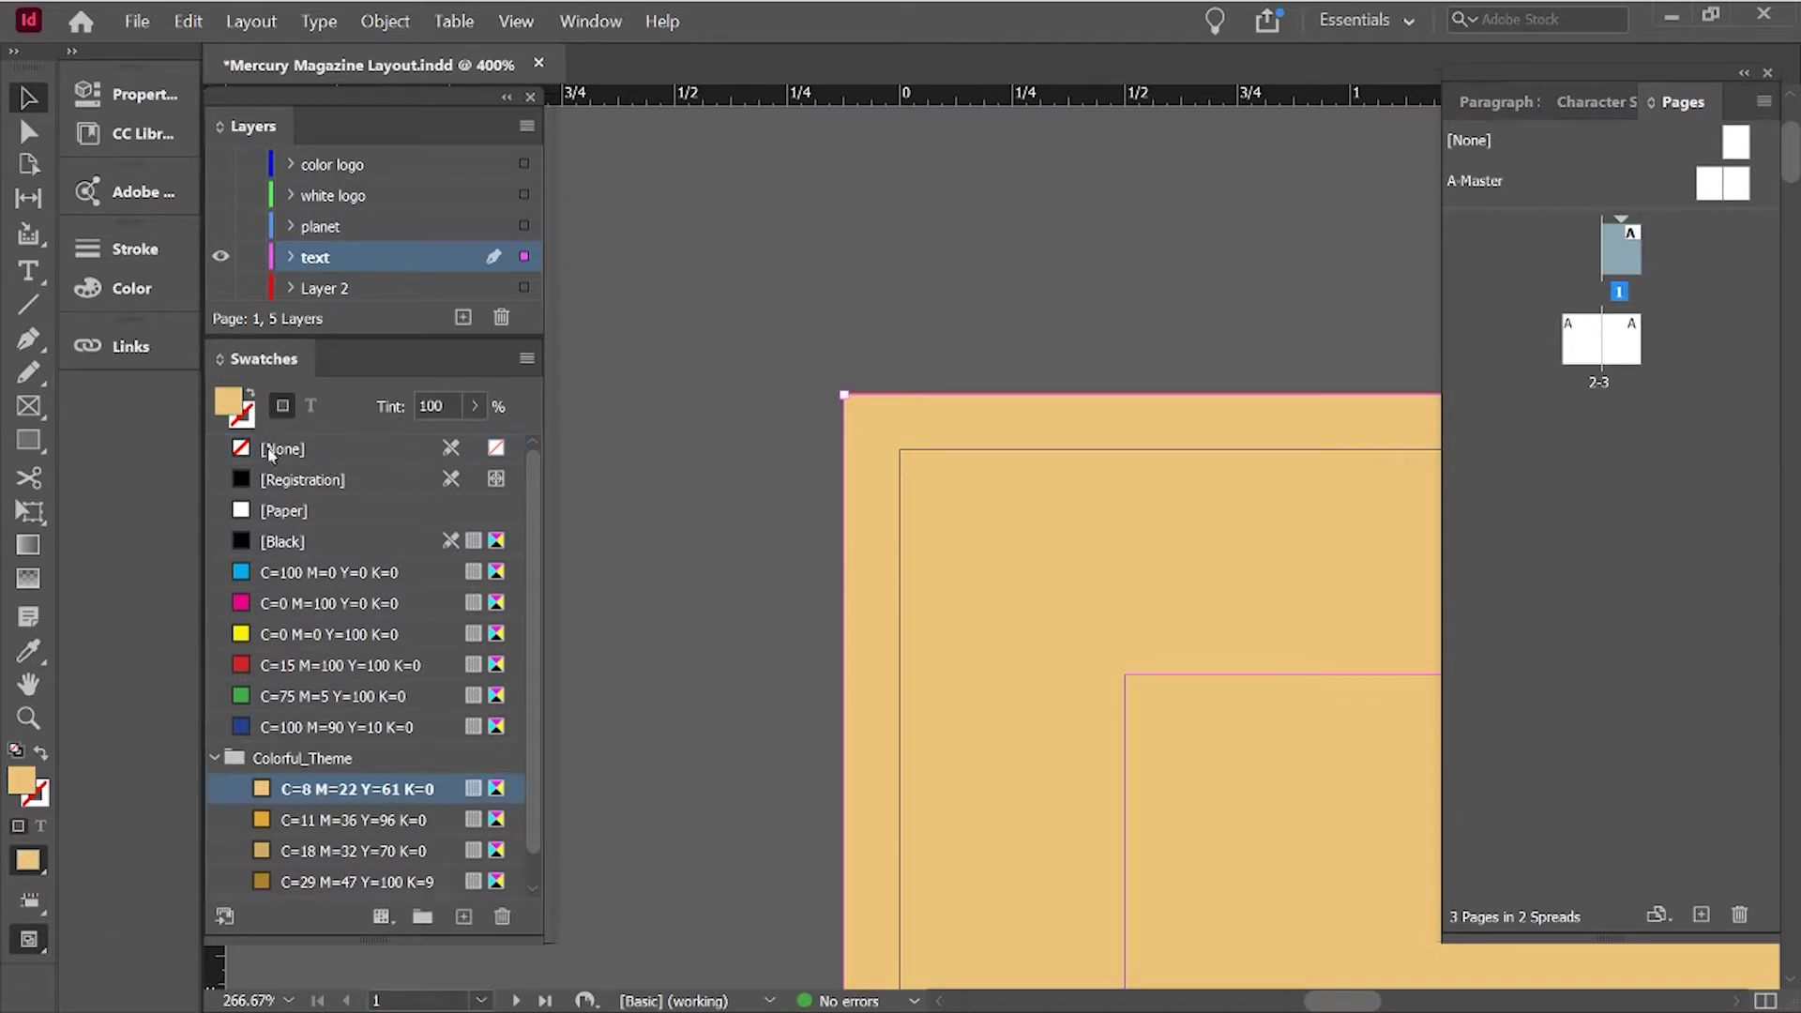
{"action": "left_click", "coordinate": [270, 450]}
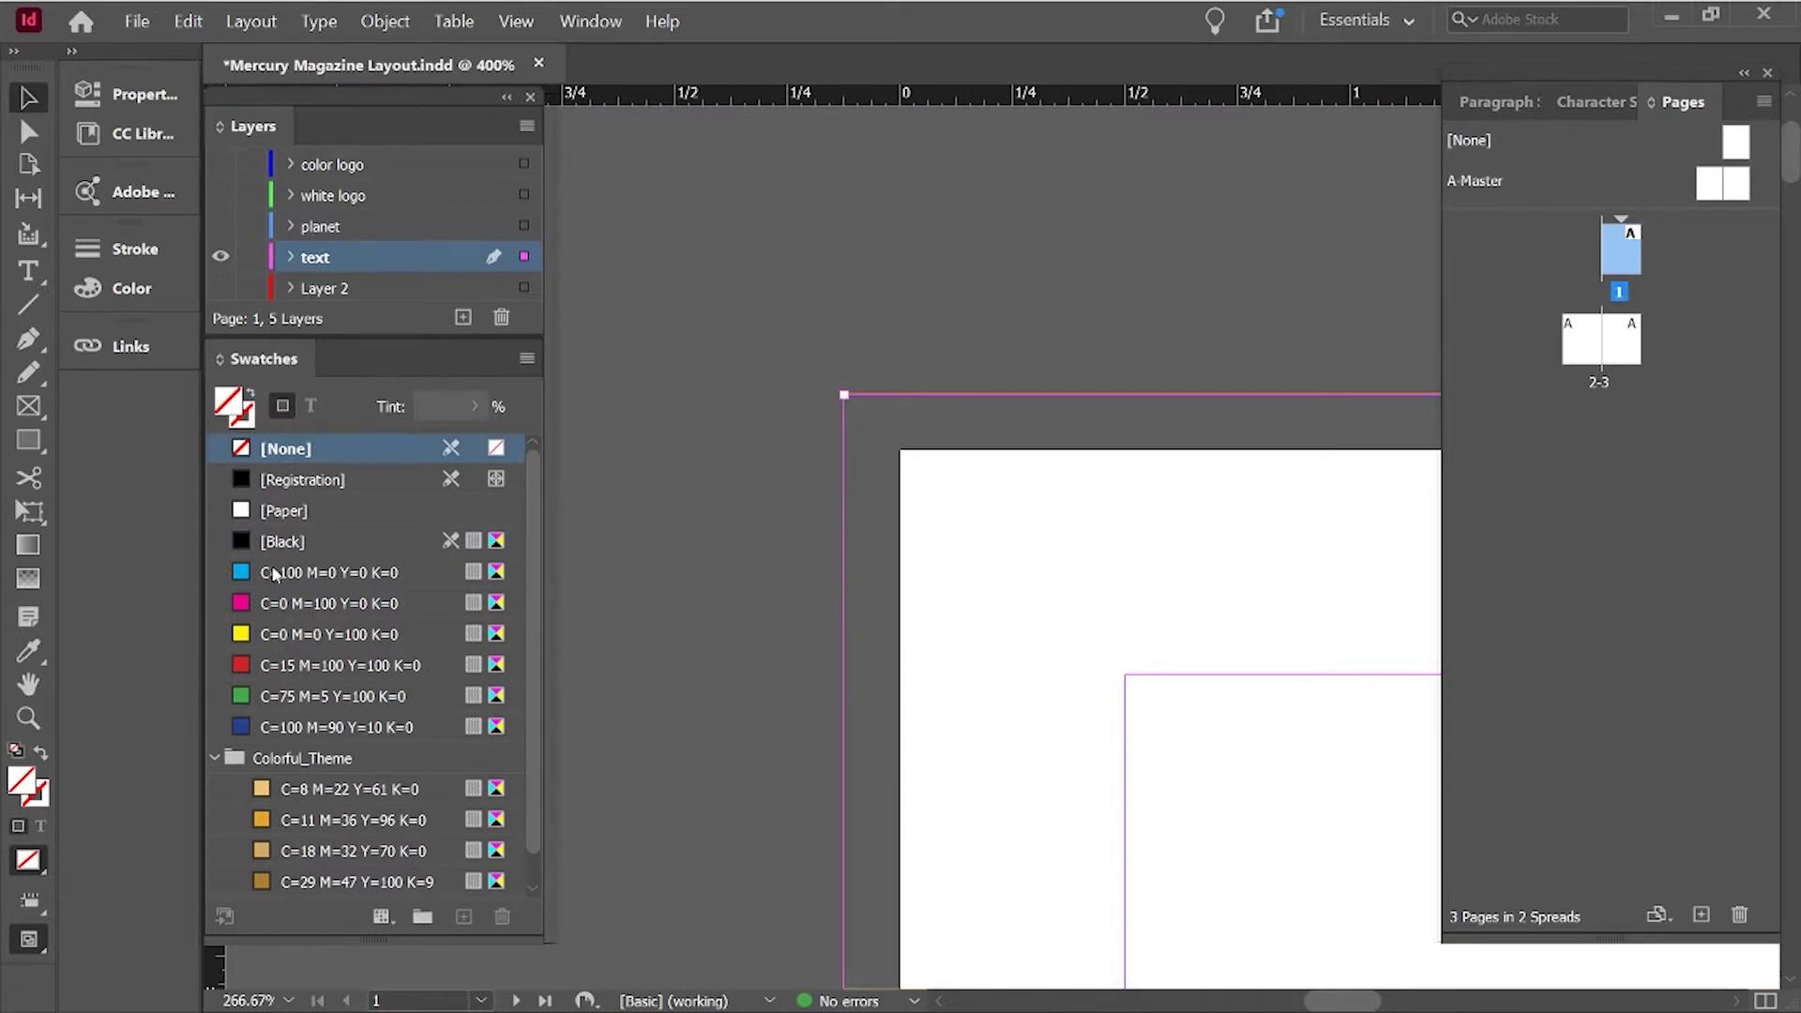
{"action": "left_click", "coordinate": [311, 790]}
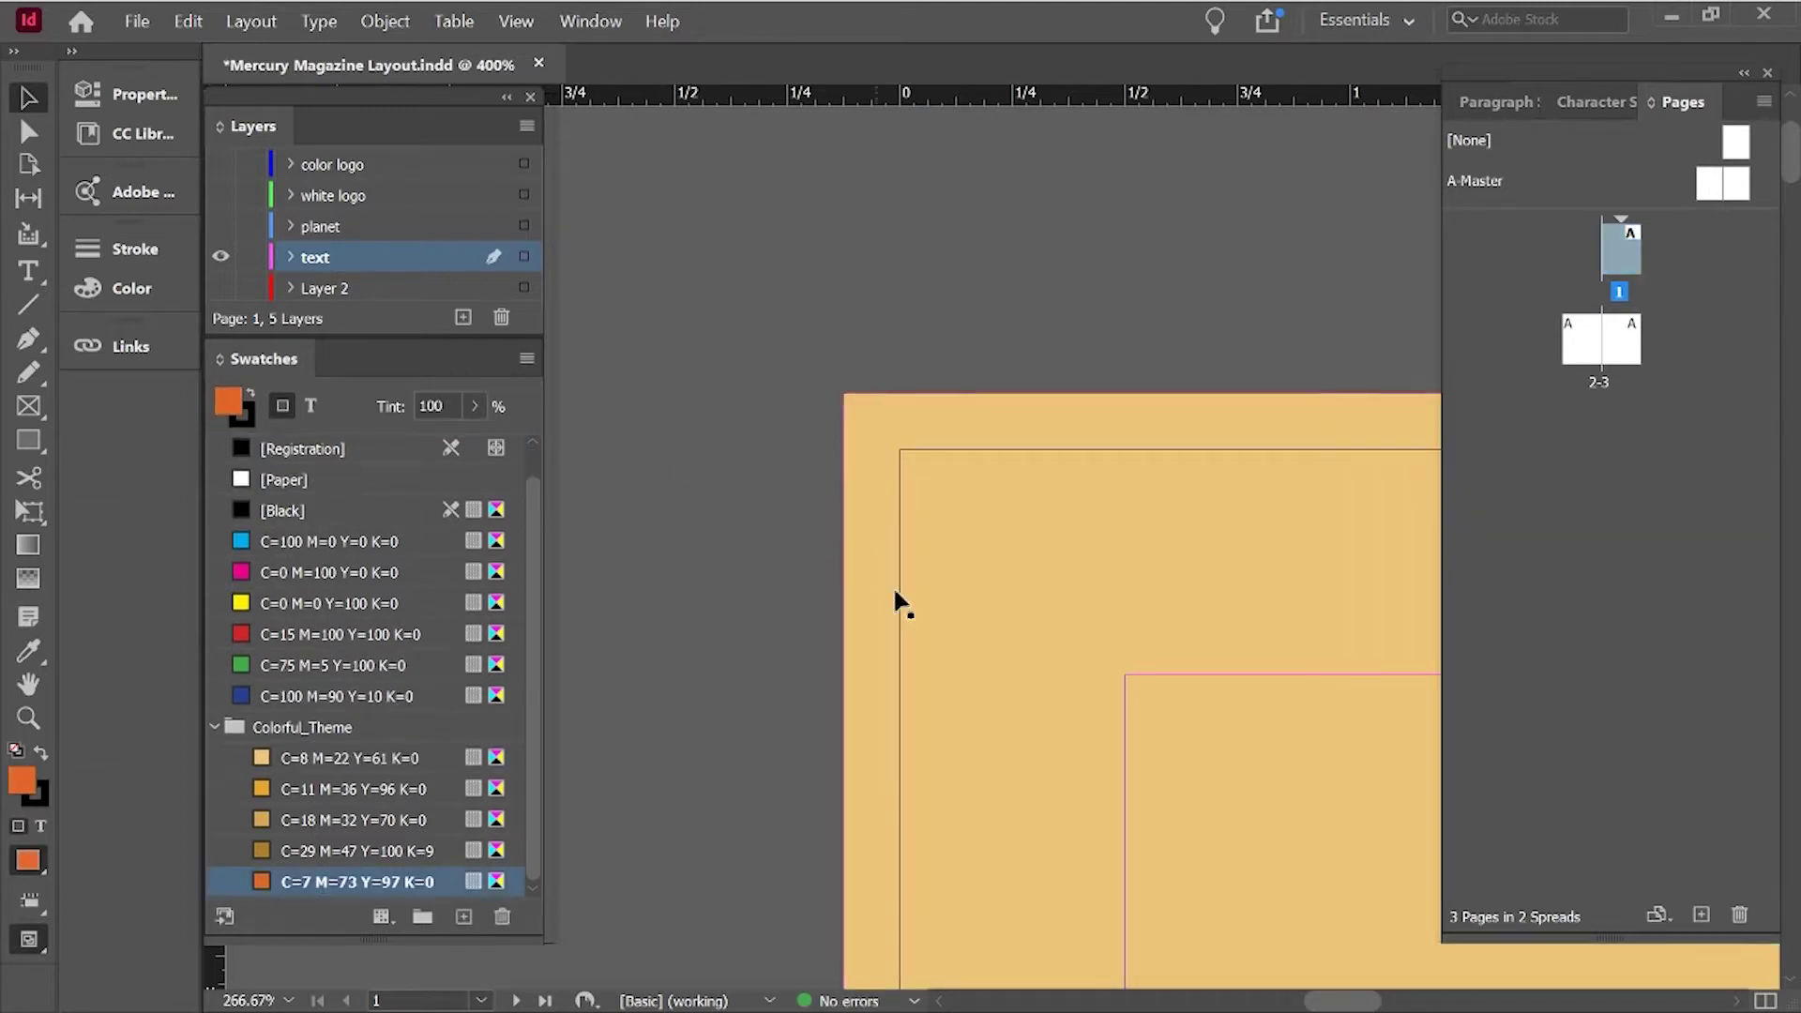
Hide and show the text layer to check whether the background rectangle sits on it.
{"action": "key", "text": "z"}
{"action": "left_click", "coordinate": [961, 608], "text": "alt"}
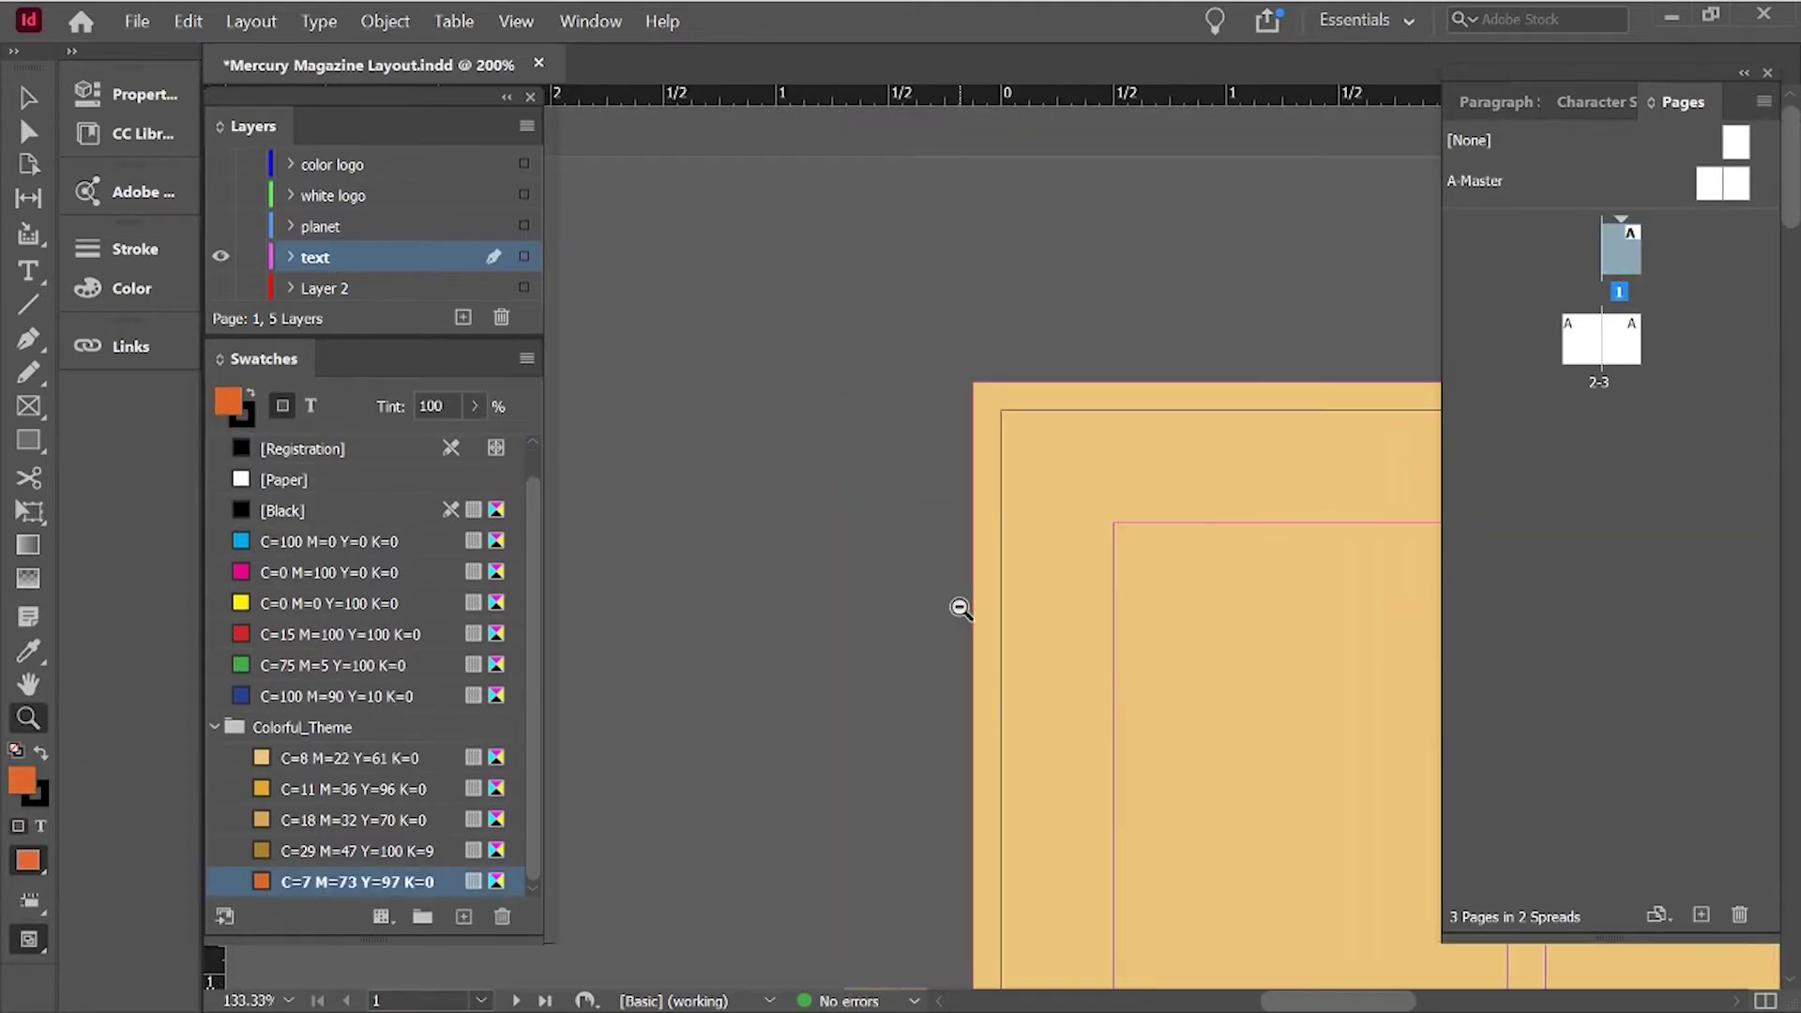
{"action": "left_click", "coordinate": [961, 608], "text": "alt"}
{"action": "left_click", "coordinate": [961, 608], "text": "alt"}
{"action": "left_click", "coordinate": [961, 608], "text": "alt"}
{"action": "left_click", "coordinate": [961, 608], "text": "alt"}
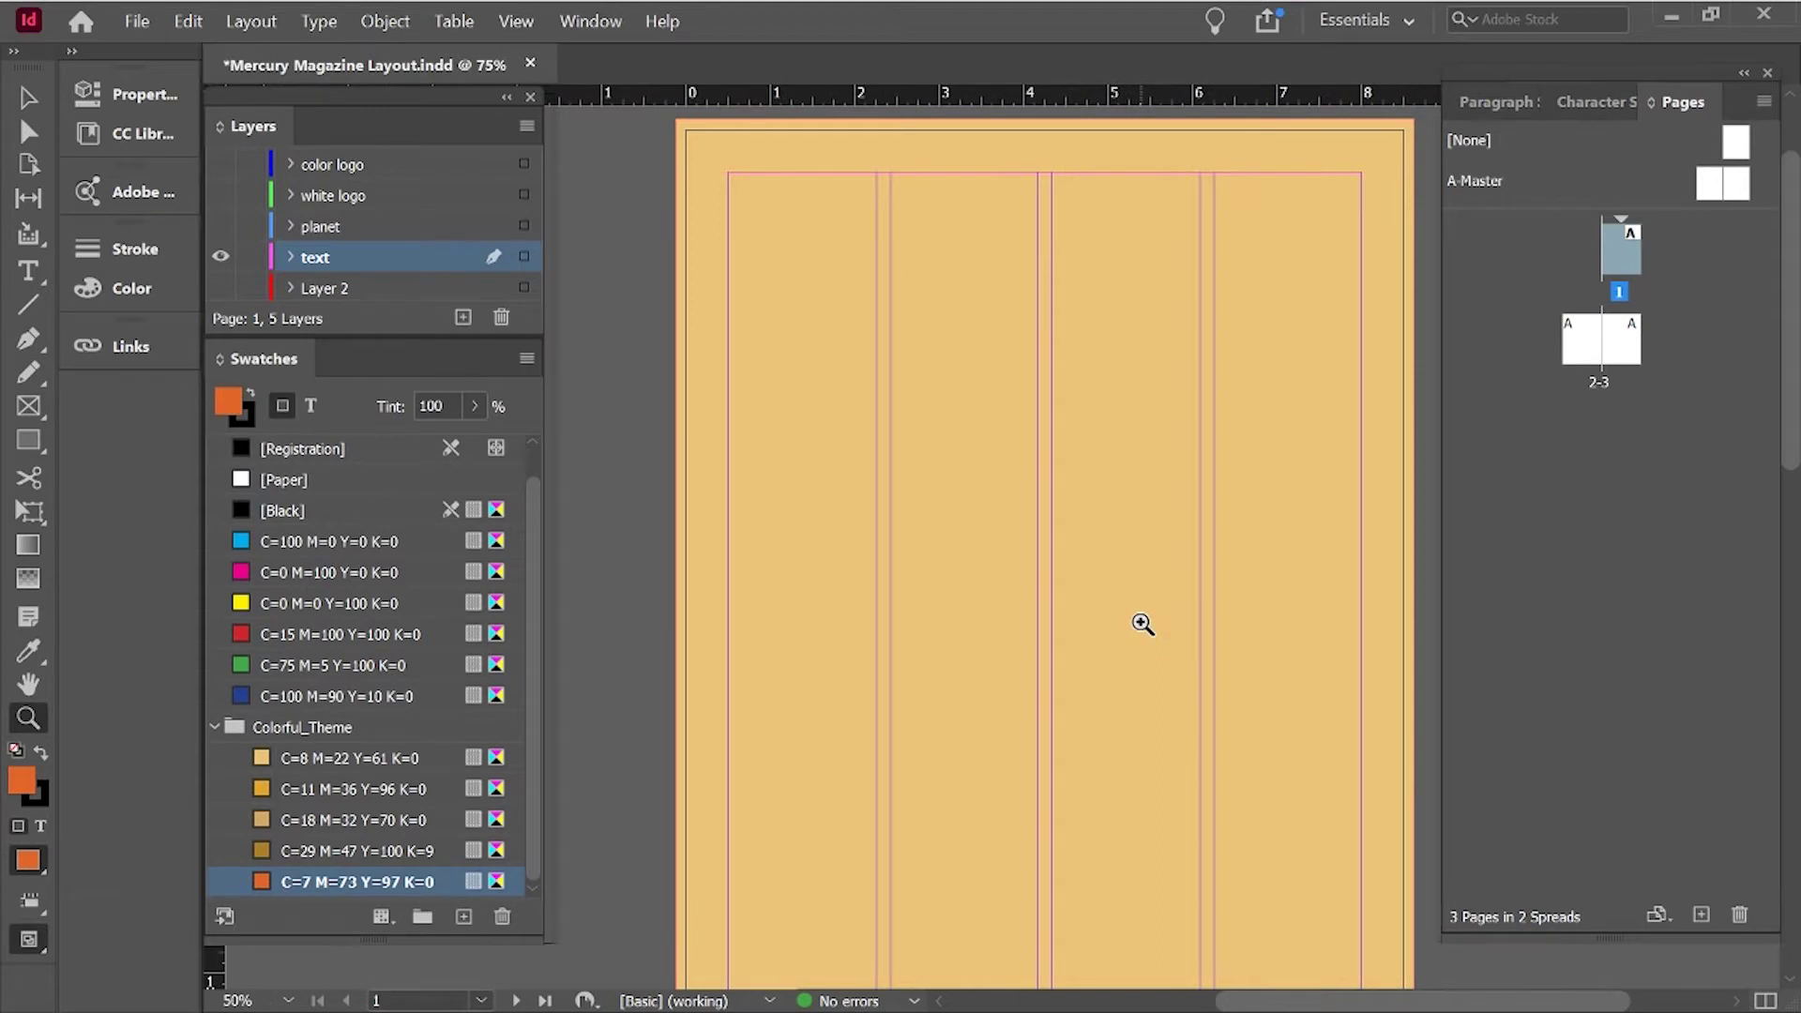
{"action": "key", "text": "v"}
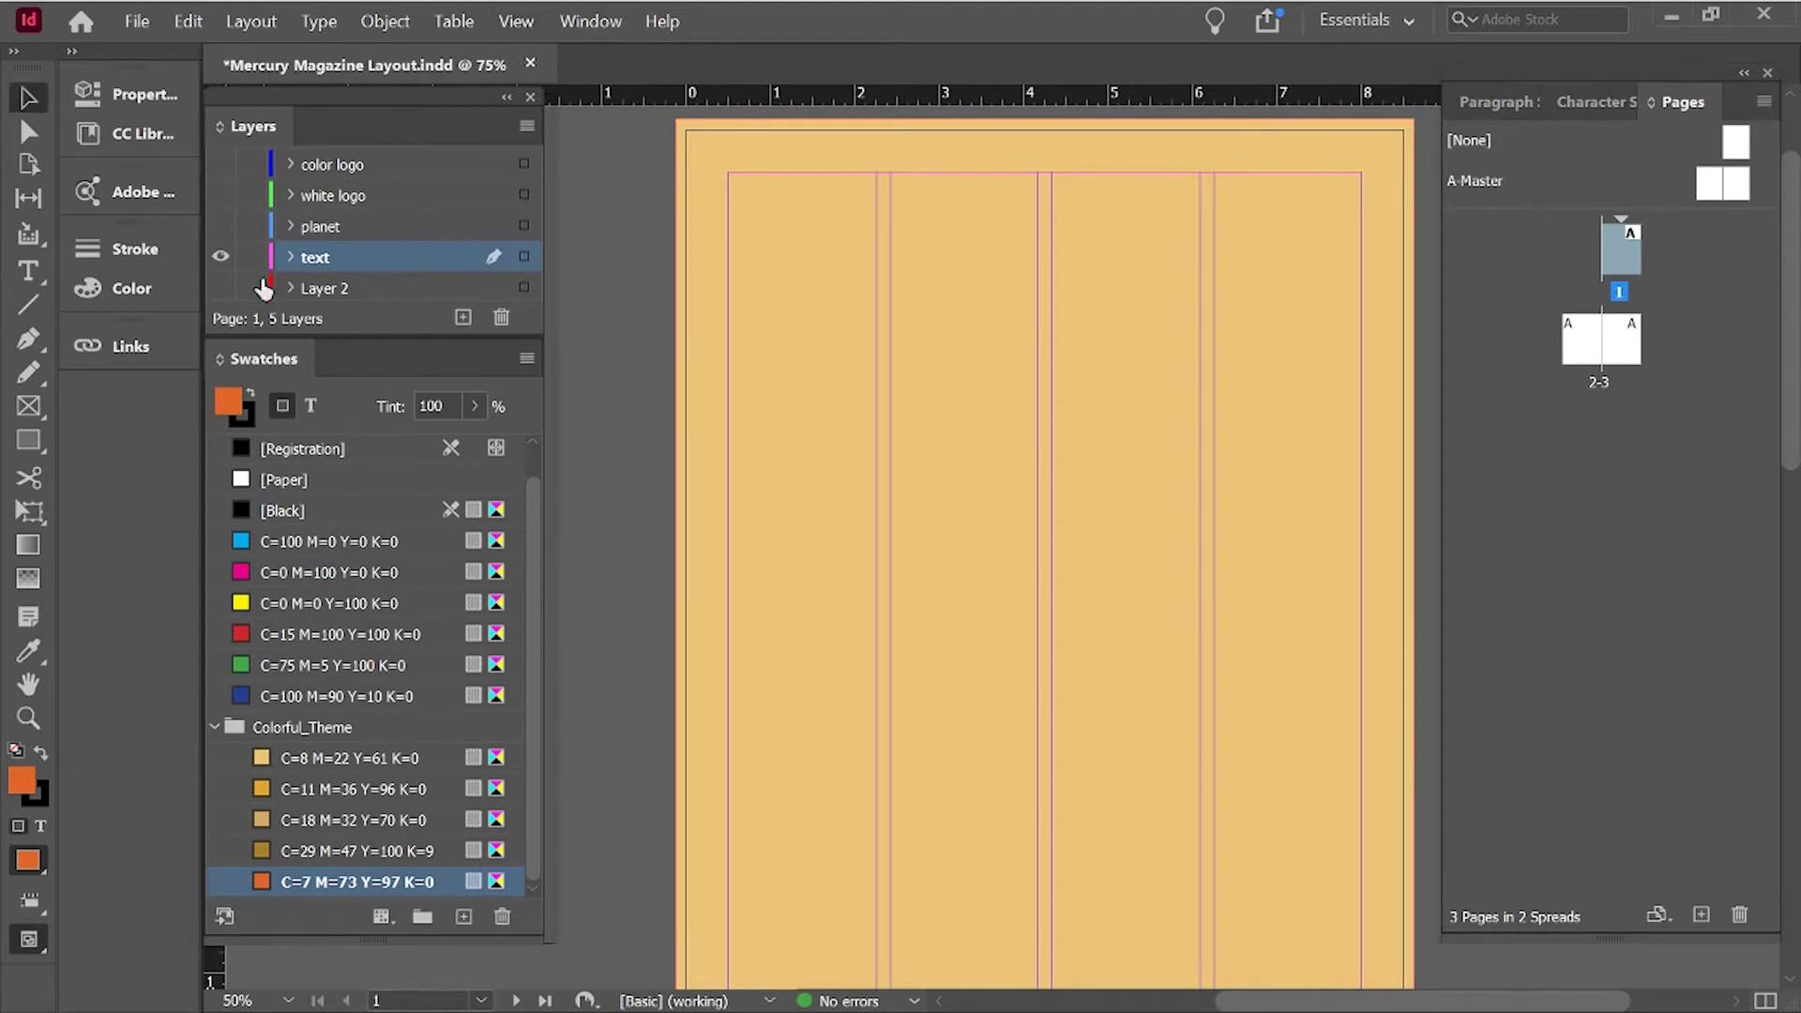
{"action": "left_click", "coordinate": [221, 257]}
{"action": "left_click", "coordinate": [222, 257]}
Put the background rectangle on a new layer named Background below the text layer, and add a Cover text layer above it.
{"action": "left_click", "coordinate": [934, 370]}
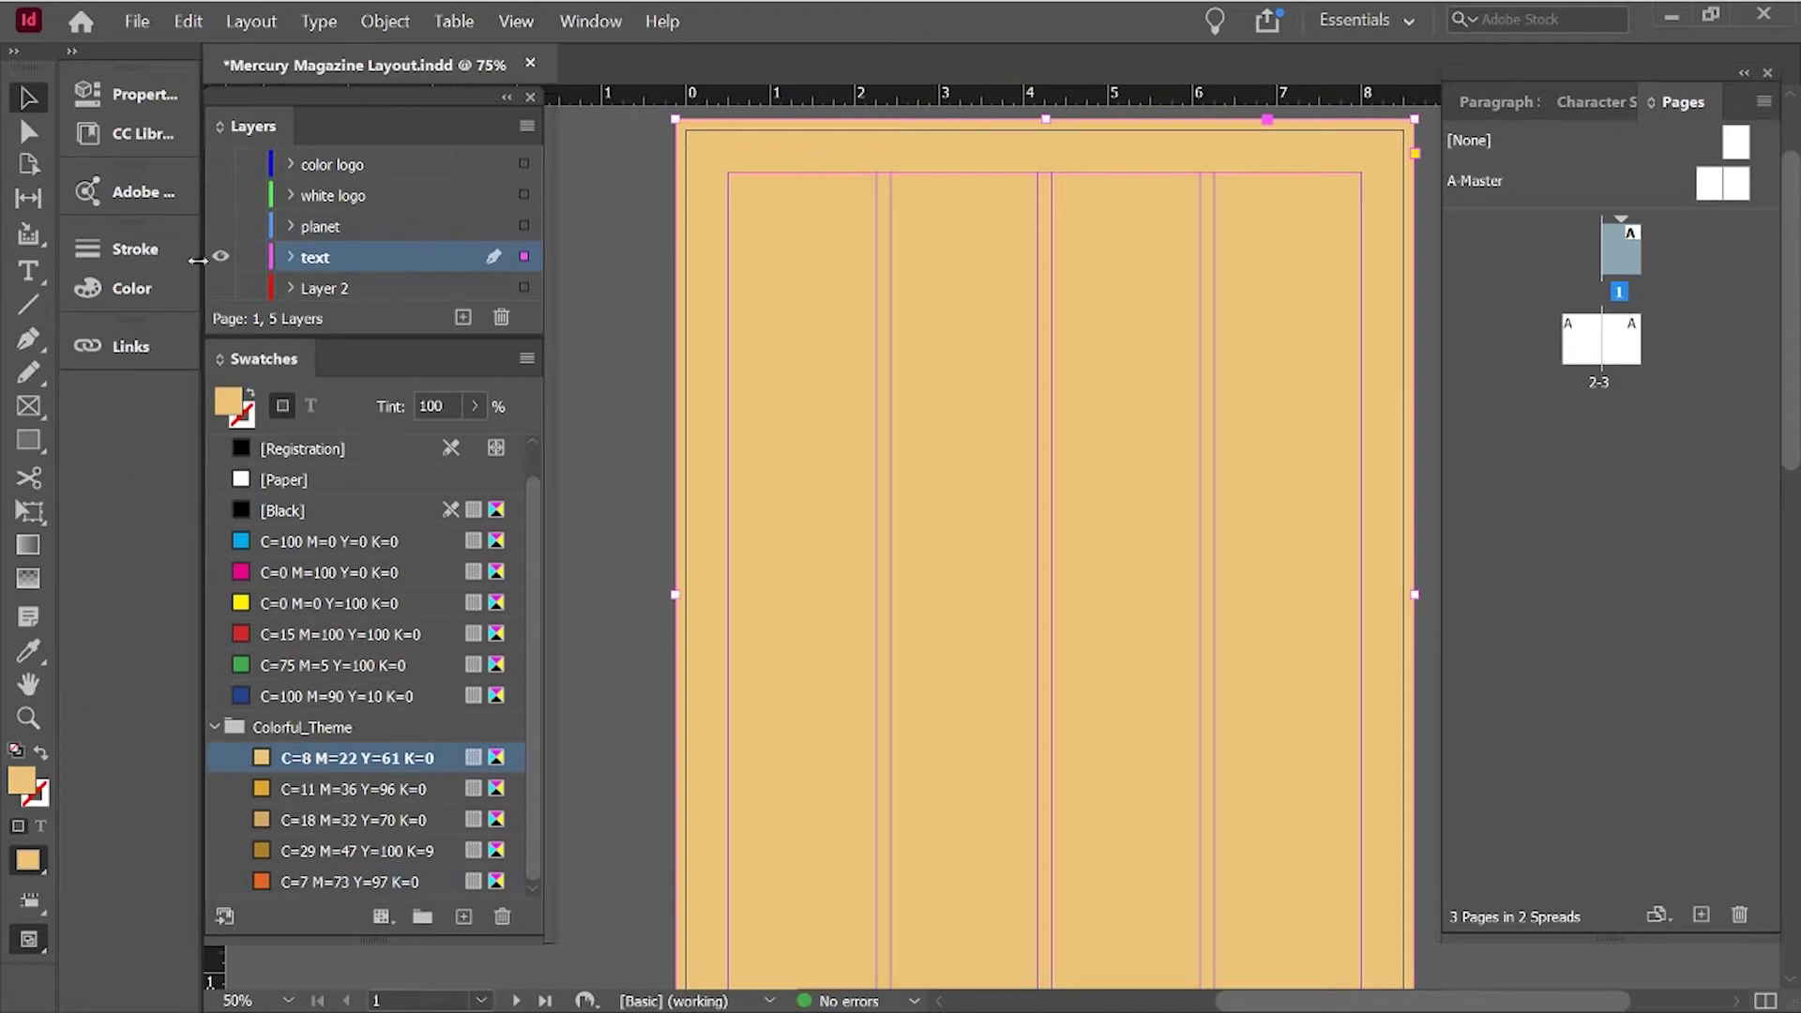
{"action": "left_click", "coordinate": [466, 322]}
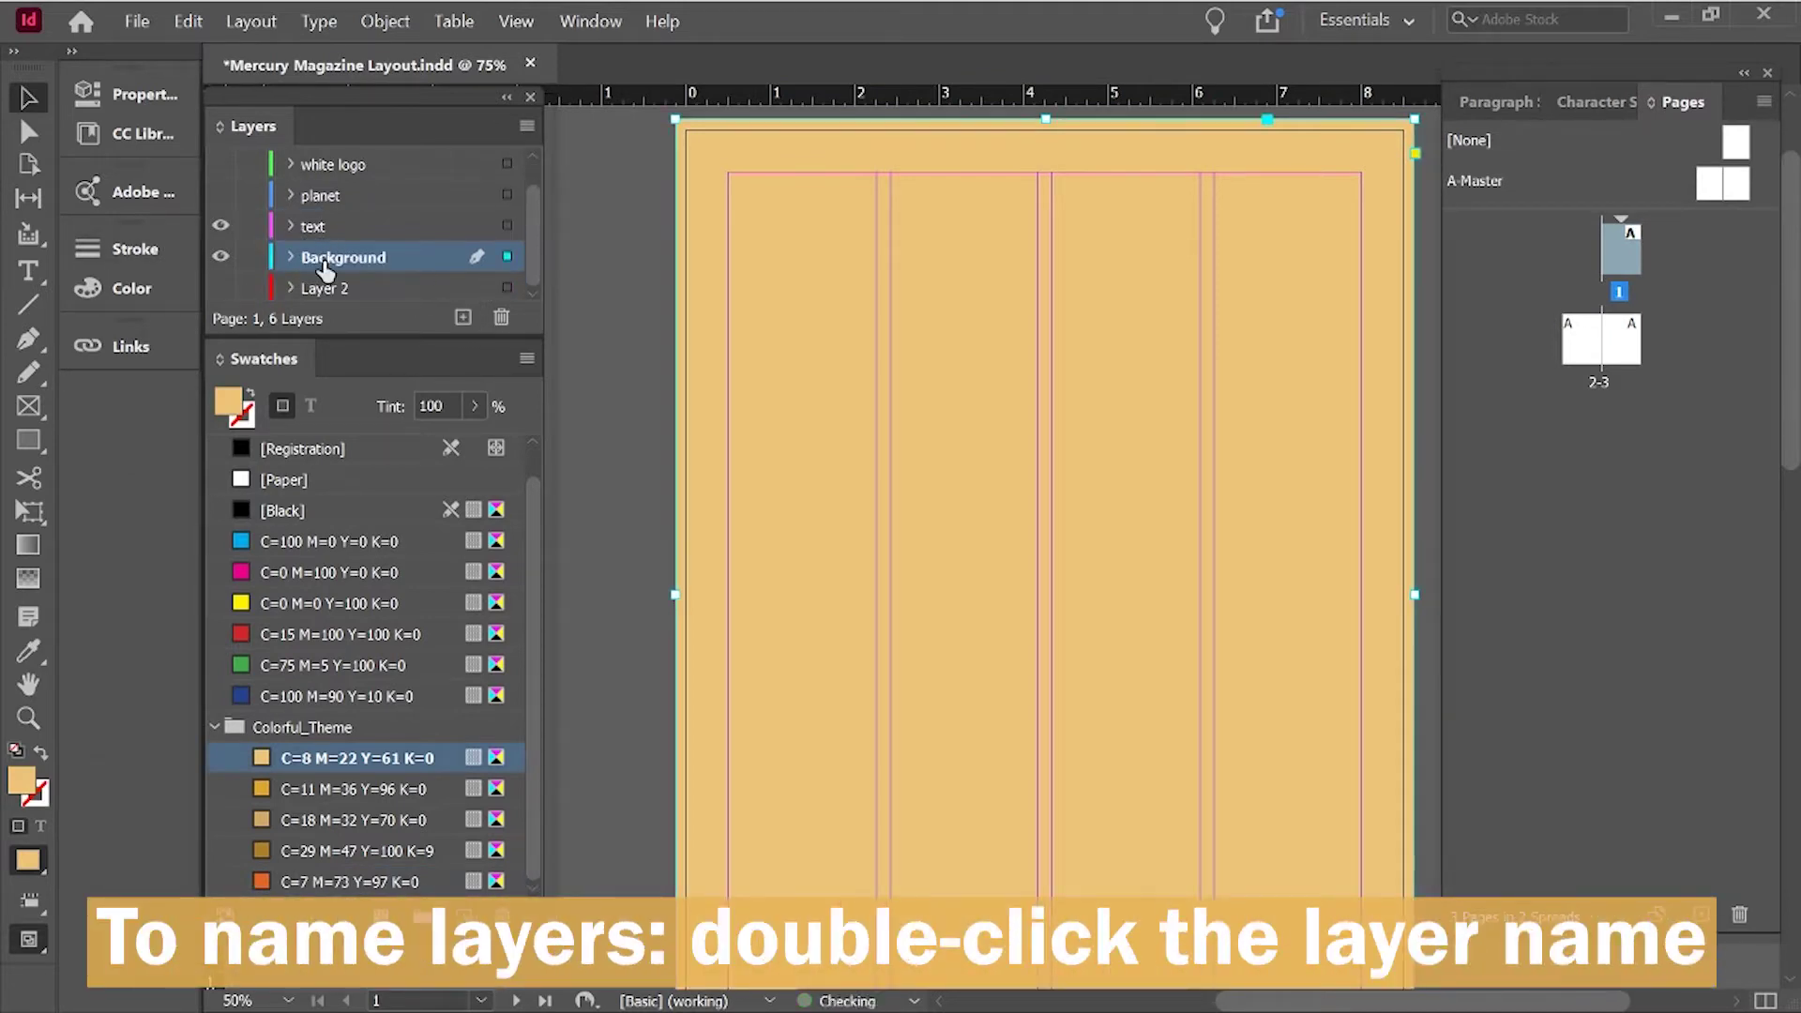
{"action": "left_click", "coordinate": [594, 370]}
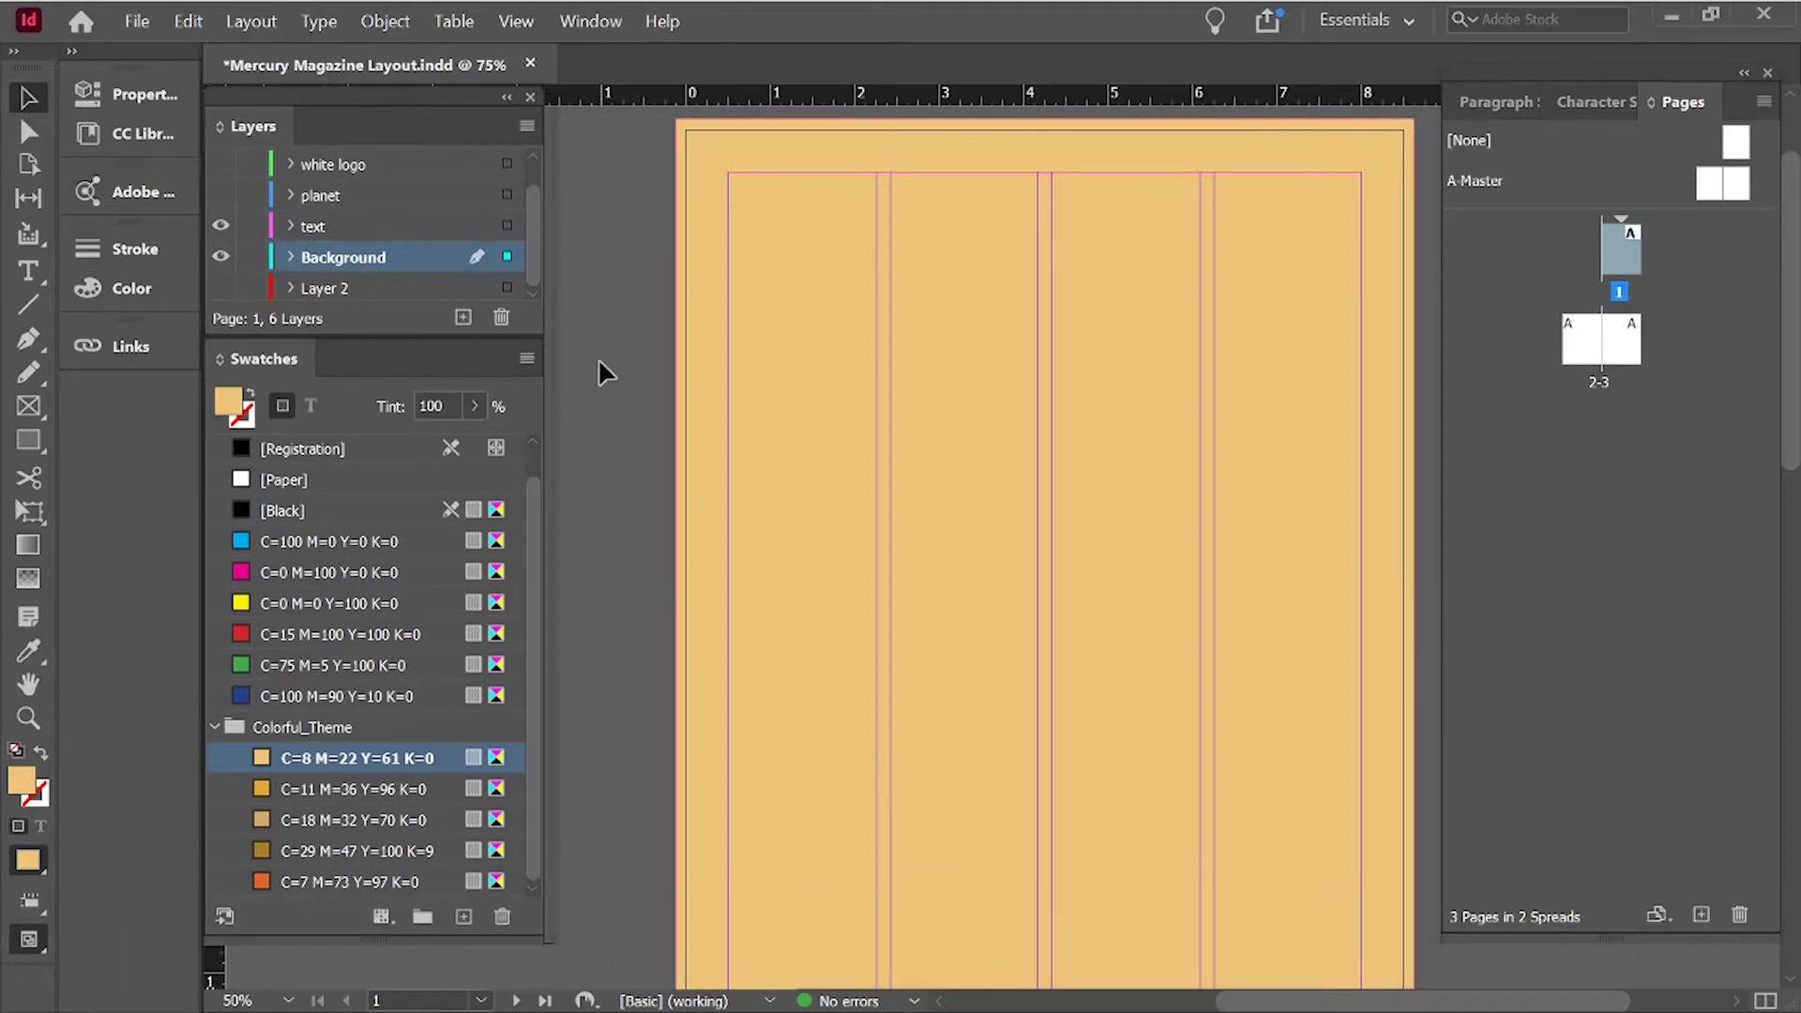
{"action": "left_click", "coordinate": [328, 230]}
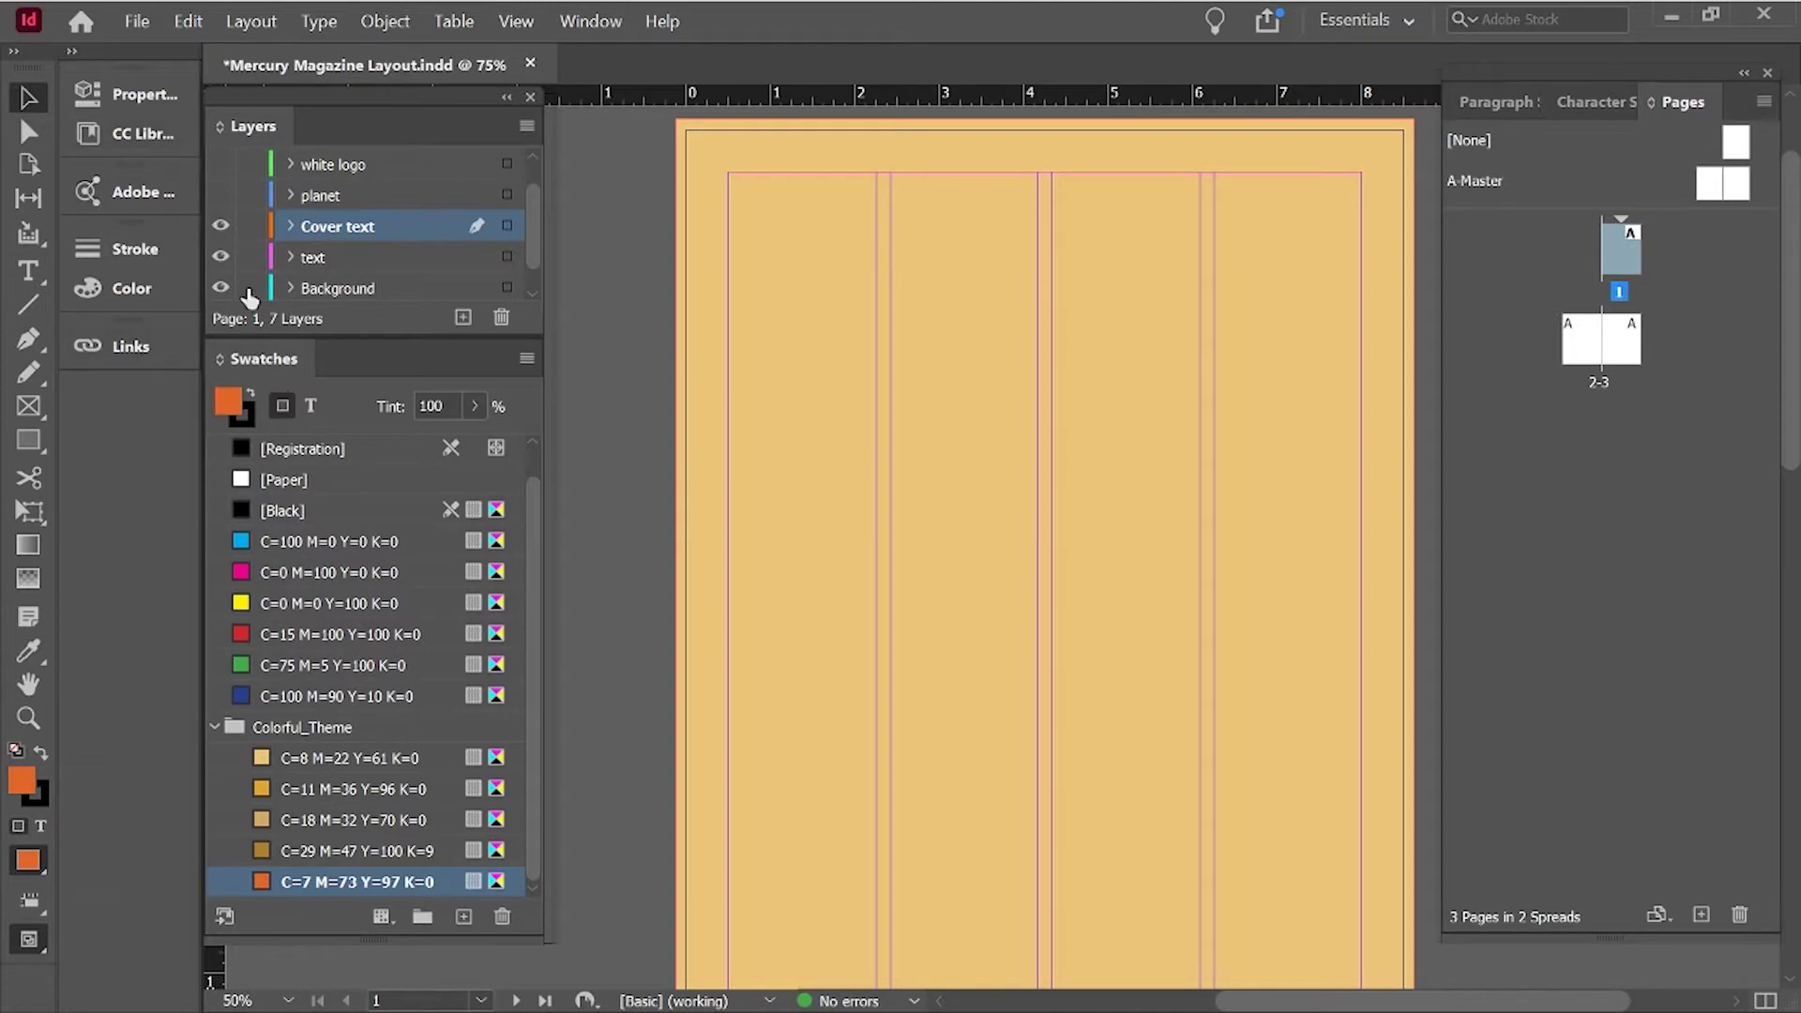
Create a text frame about 3.4 in wide on the pasteboard beside page 1 and enter "Mercury" in it.
{"action": "scroll", "coordinate": [884, 525], "scroll_direction": "left", "scroll_amount": 5}
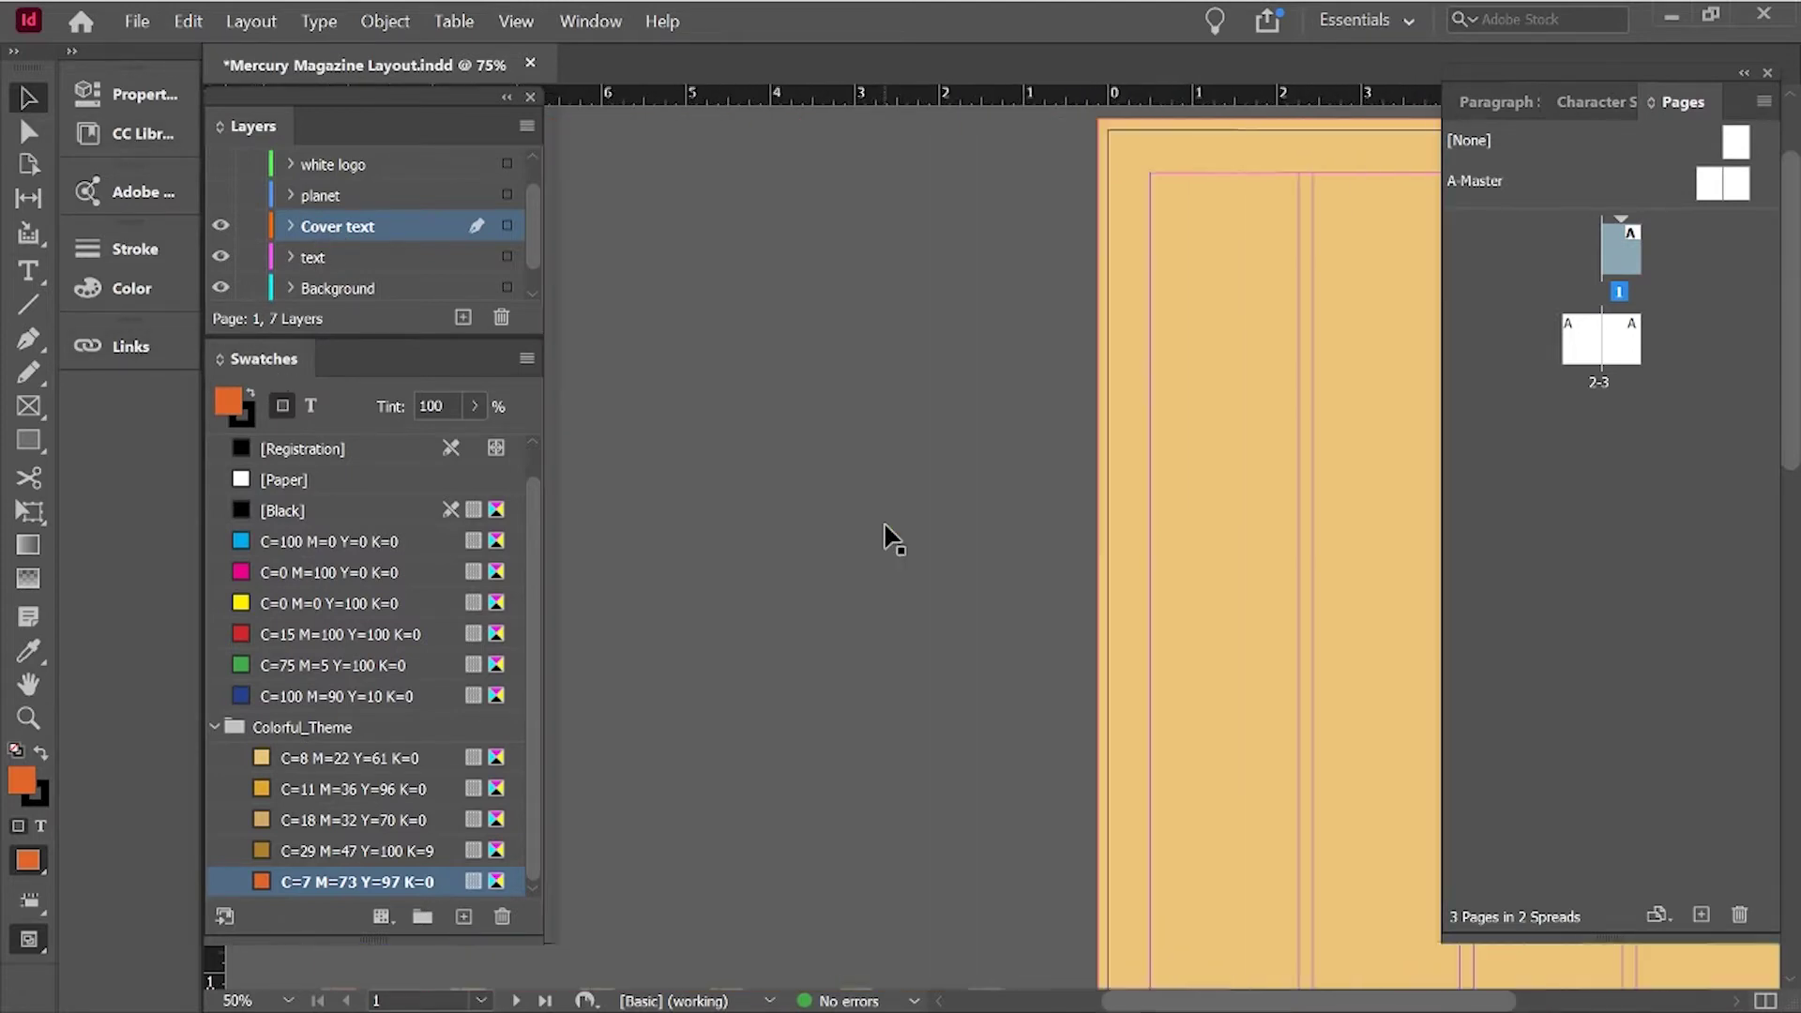
{"action": "scroll", "coordinate": [885, 525], "scroll_direction": "right", "scroll_amount": 8}
{"action": "scroll", "coordinate": [884, 526], "scroll_direction": "left", "scroll_amount": 3}
{"action": "scroll", "coordinate": [885, 526], "scroll_direction": "left", "scroll_amount": 4}
{"action": "scroll", "coordinate": [885, 525], "scroll_direction": "right", "scroll_amount": 3}
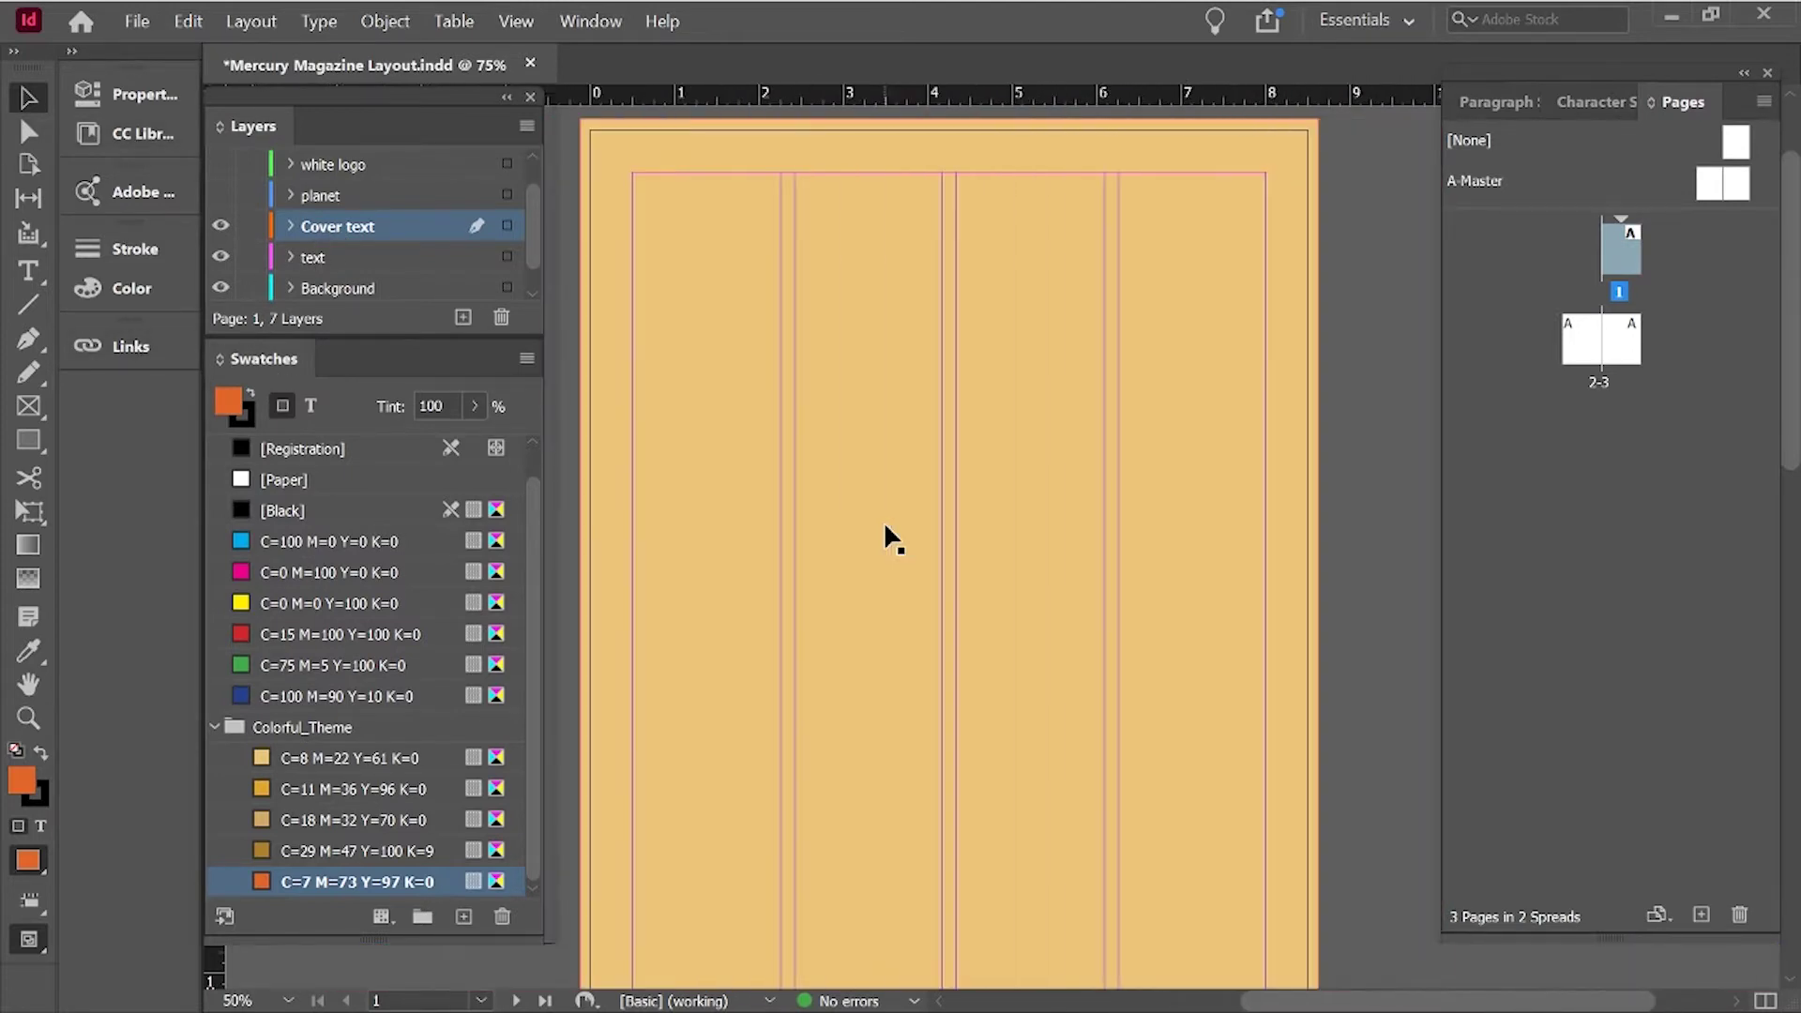
{"action": "key", "text": "t"}
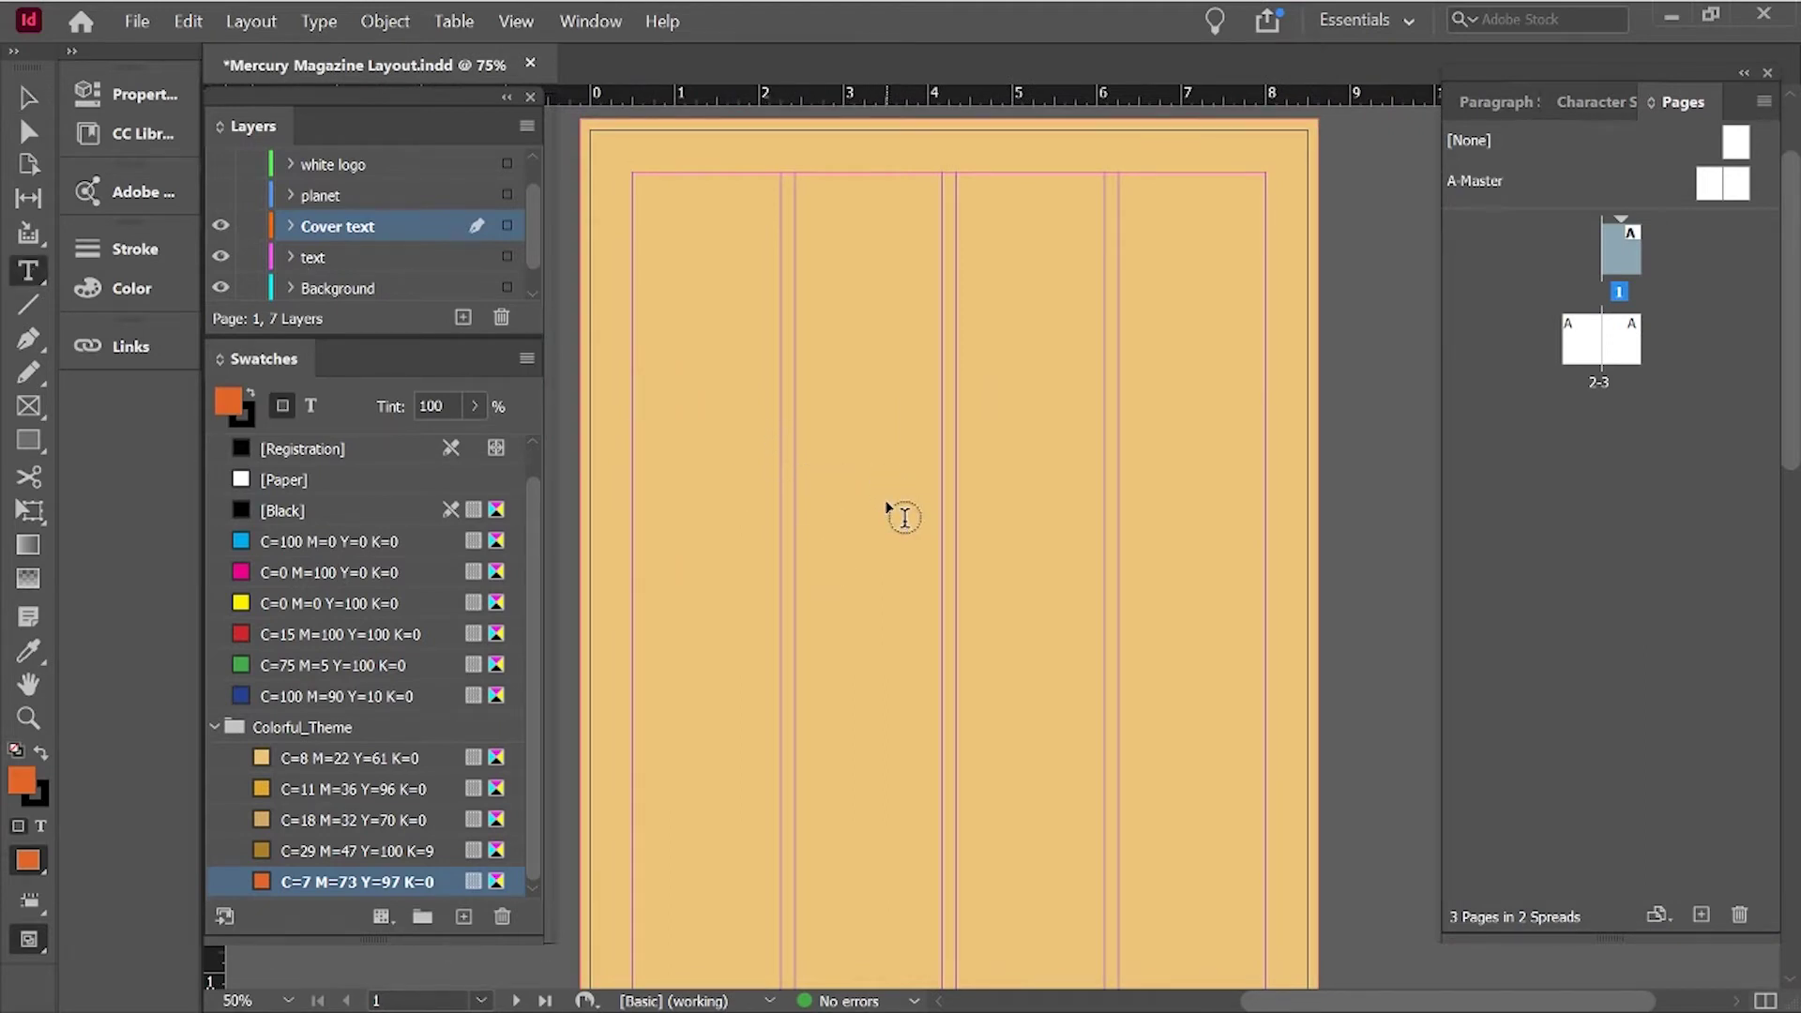
{"action": "scroll", "coordinate": [886, 509], "scroll_direction": "right", "scroll_amount": 3}
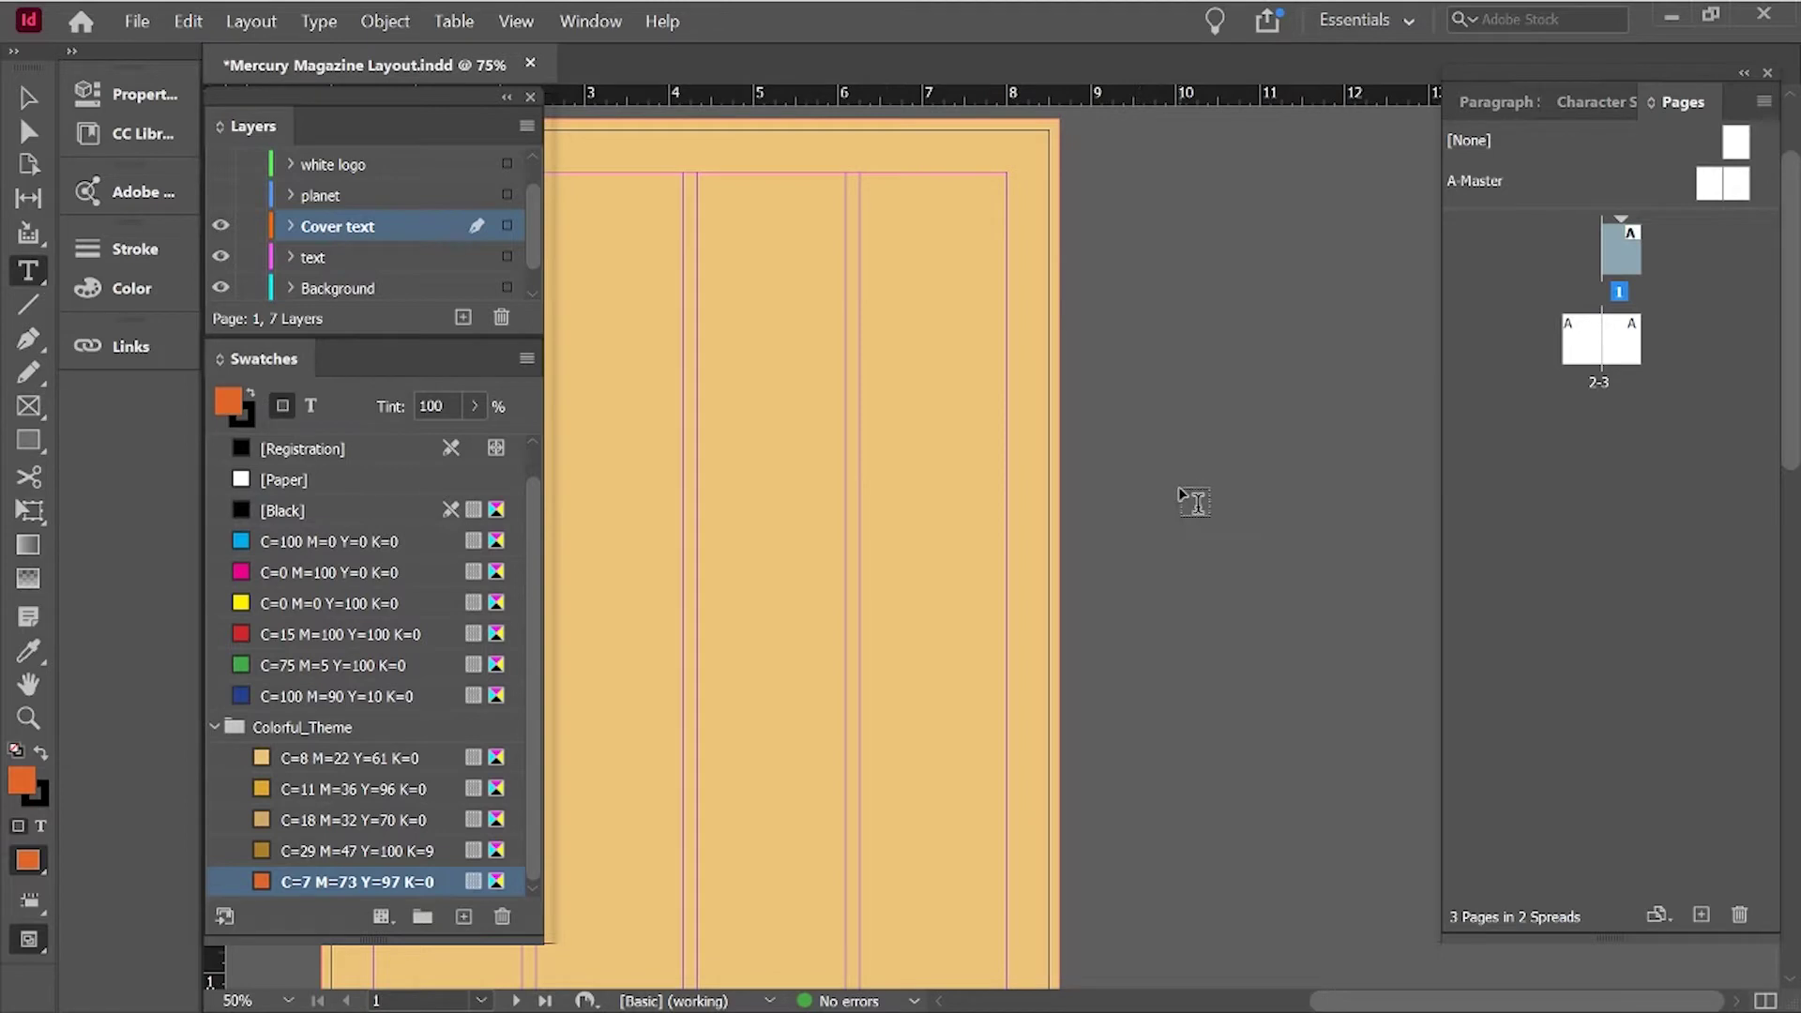
{"action": "left_click_drag", "start_coordinate": [1135, 457], "coordinate": [1418, 538]}
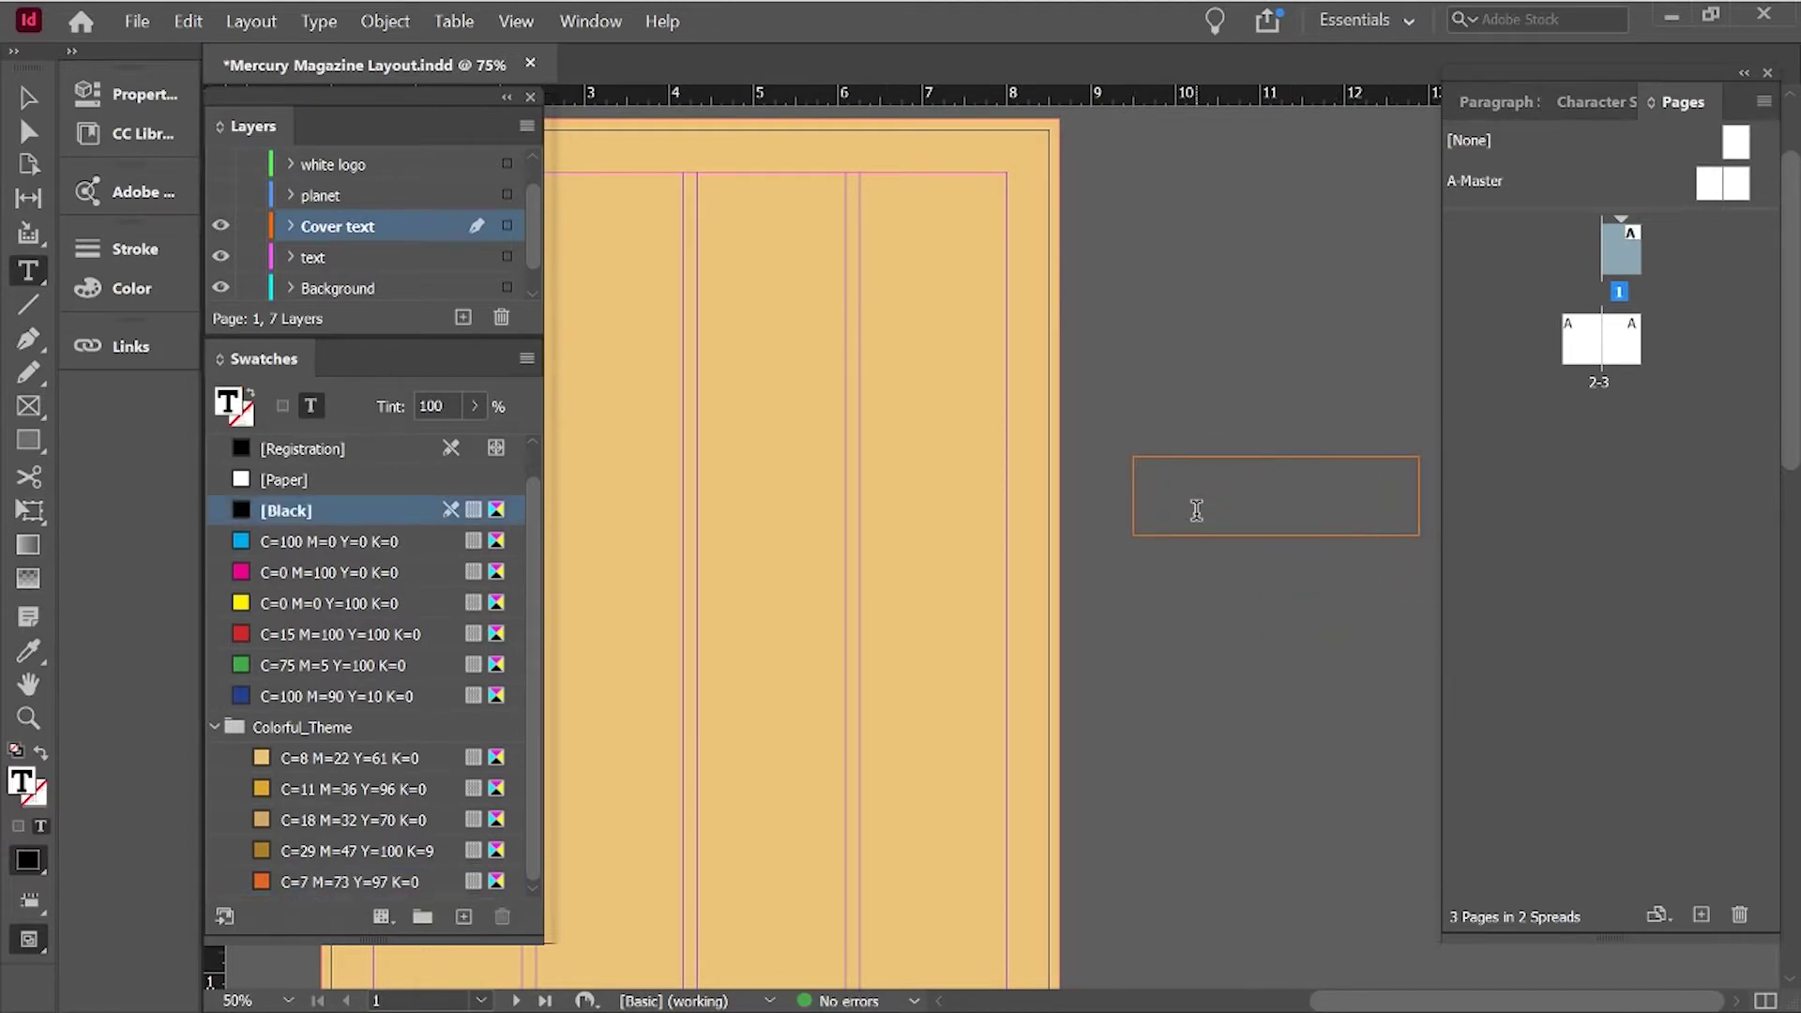
{"action": "type", "text": "Mercury"}
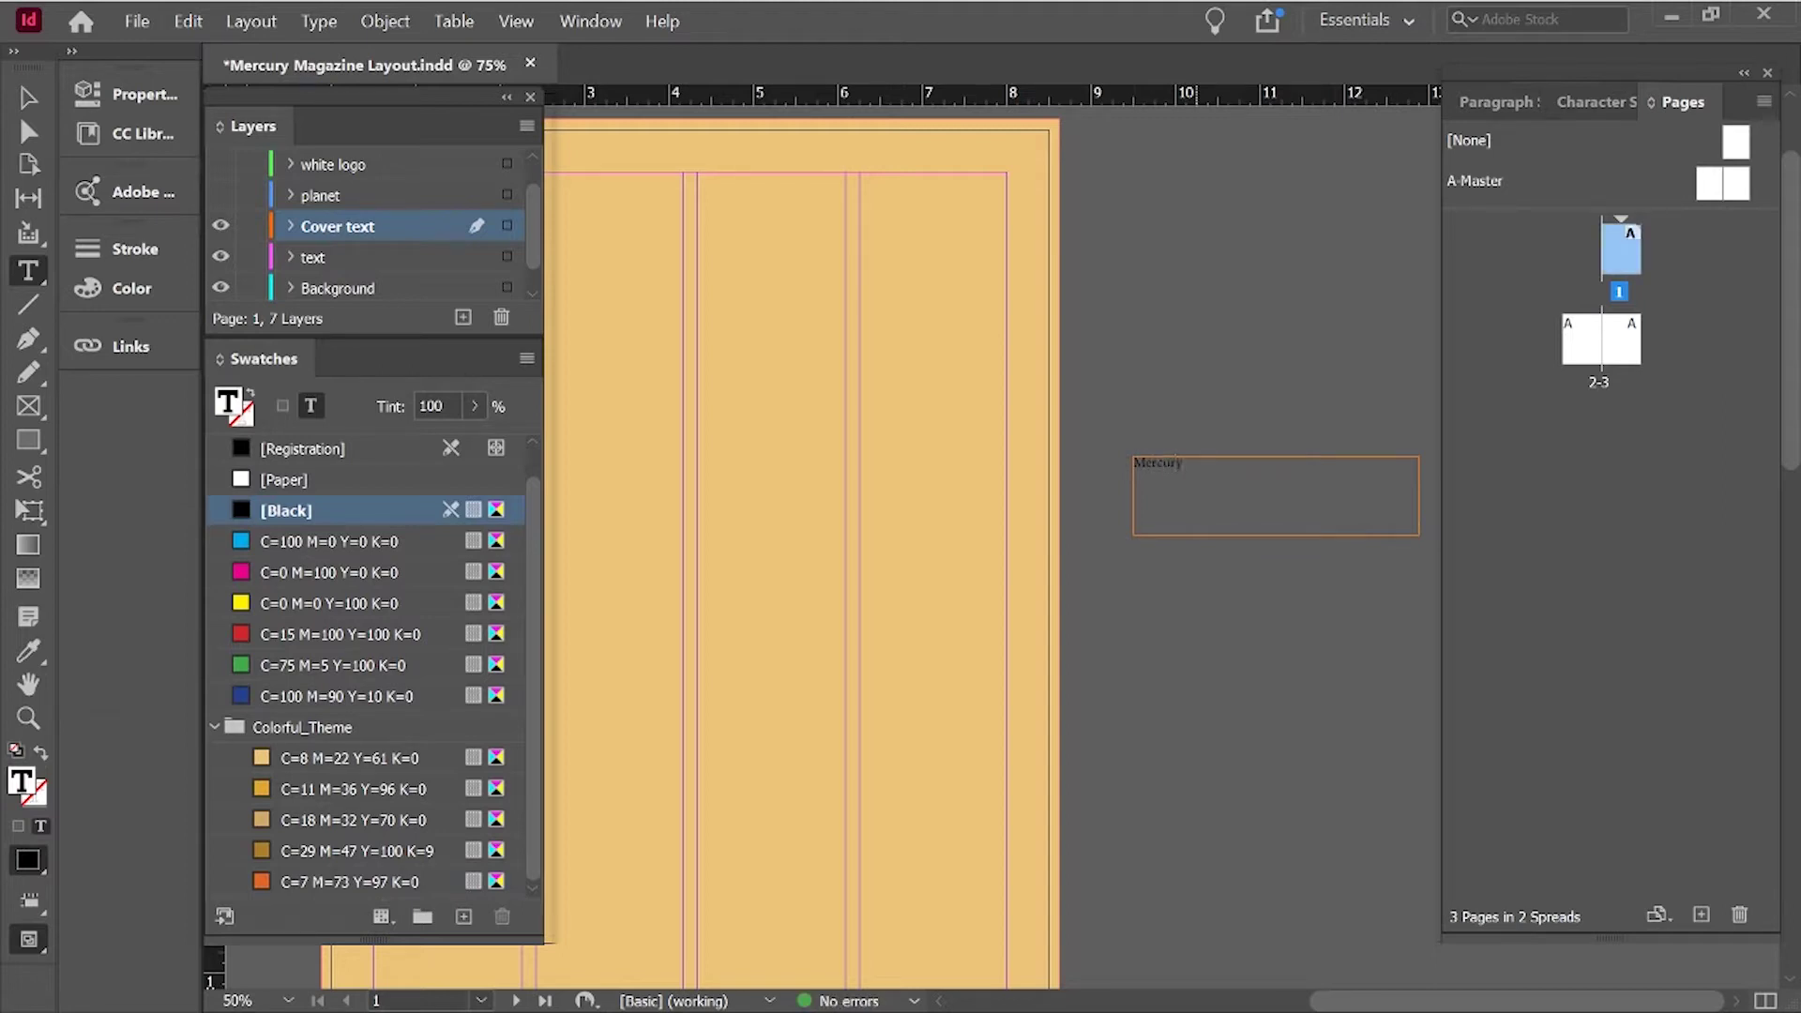
Fit the Mercury text frame to its content.
{"action": "left_click", "coordinate": [25, 111]}
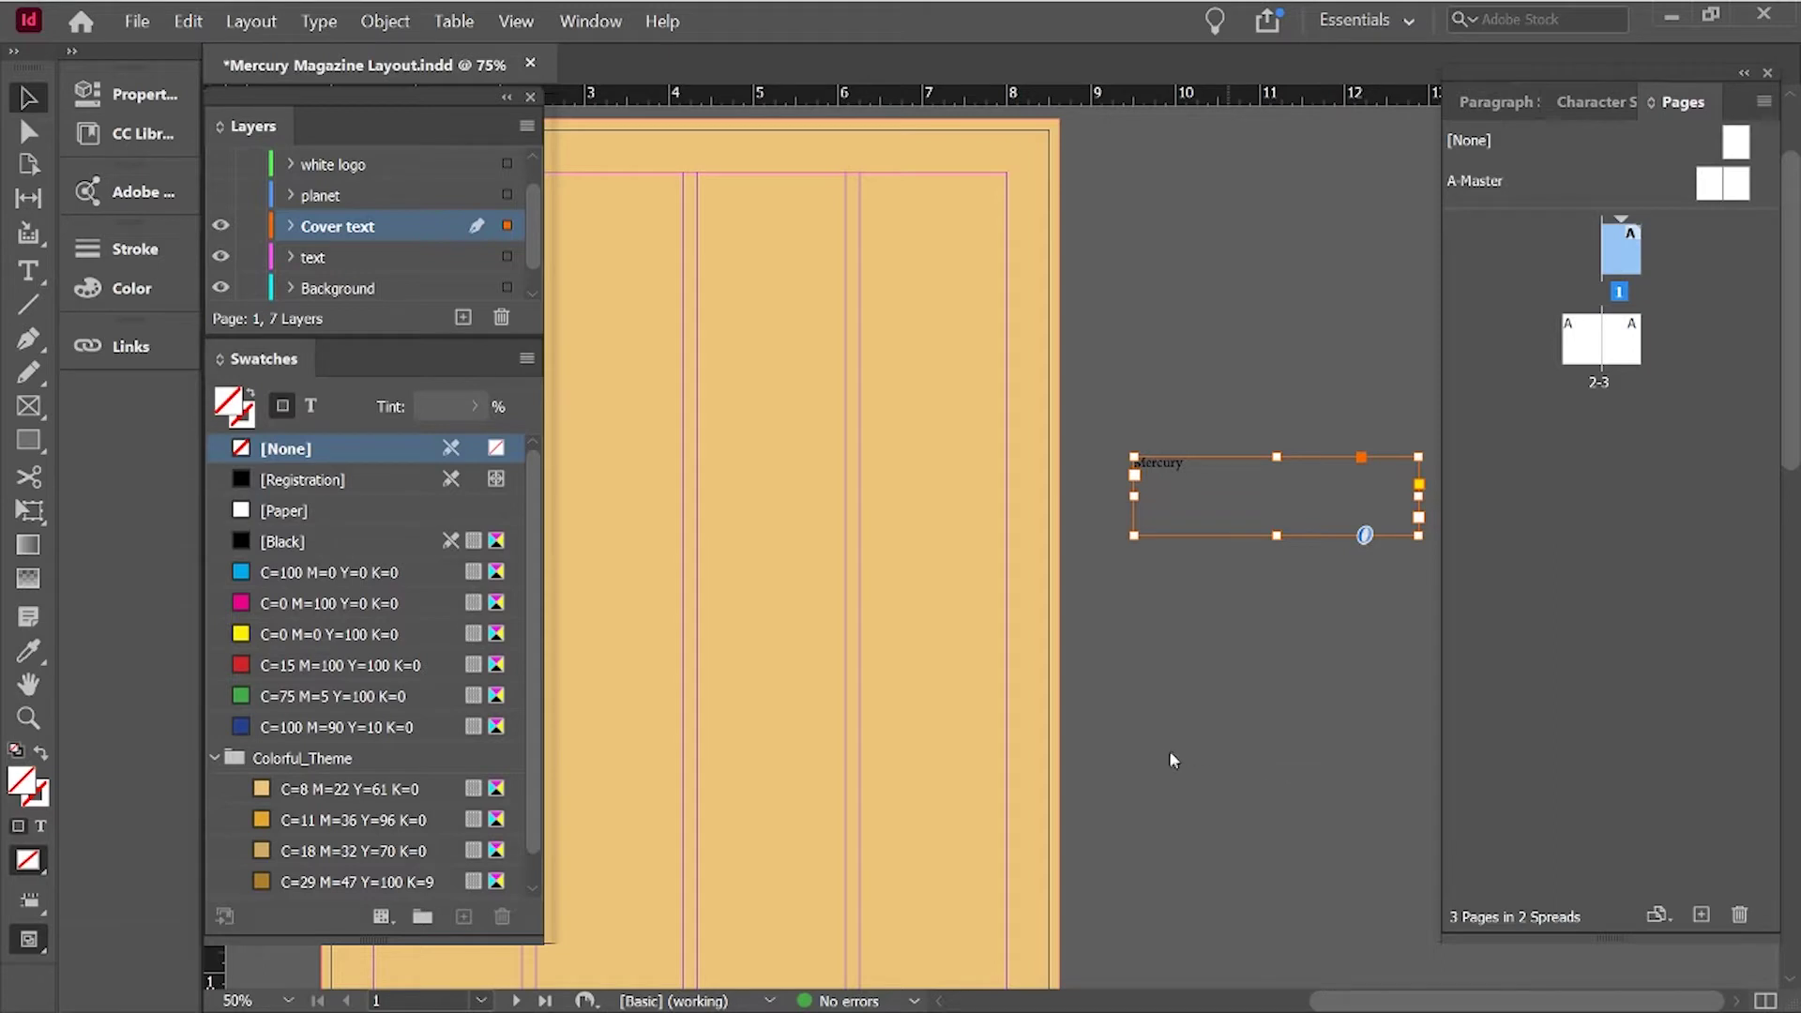
{"action": "key", "text": "ctrl+alt+c"}
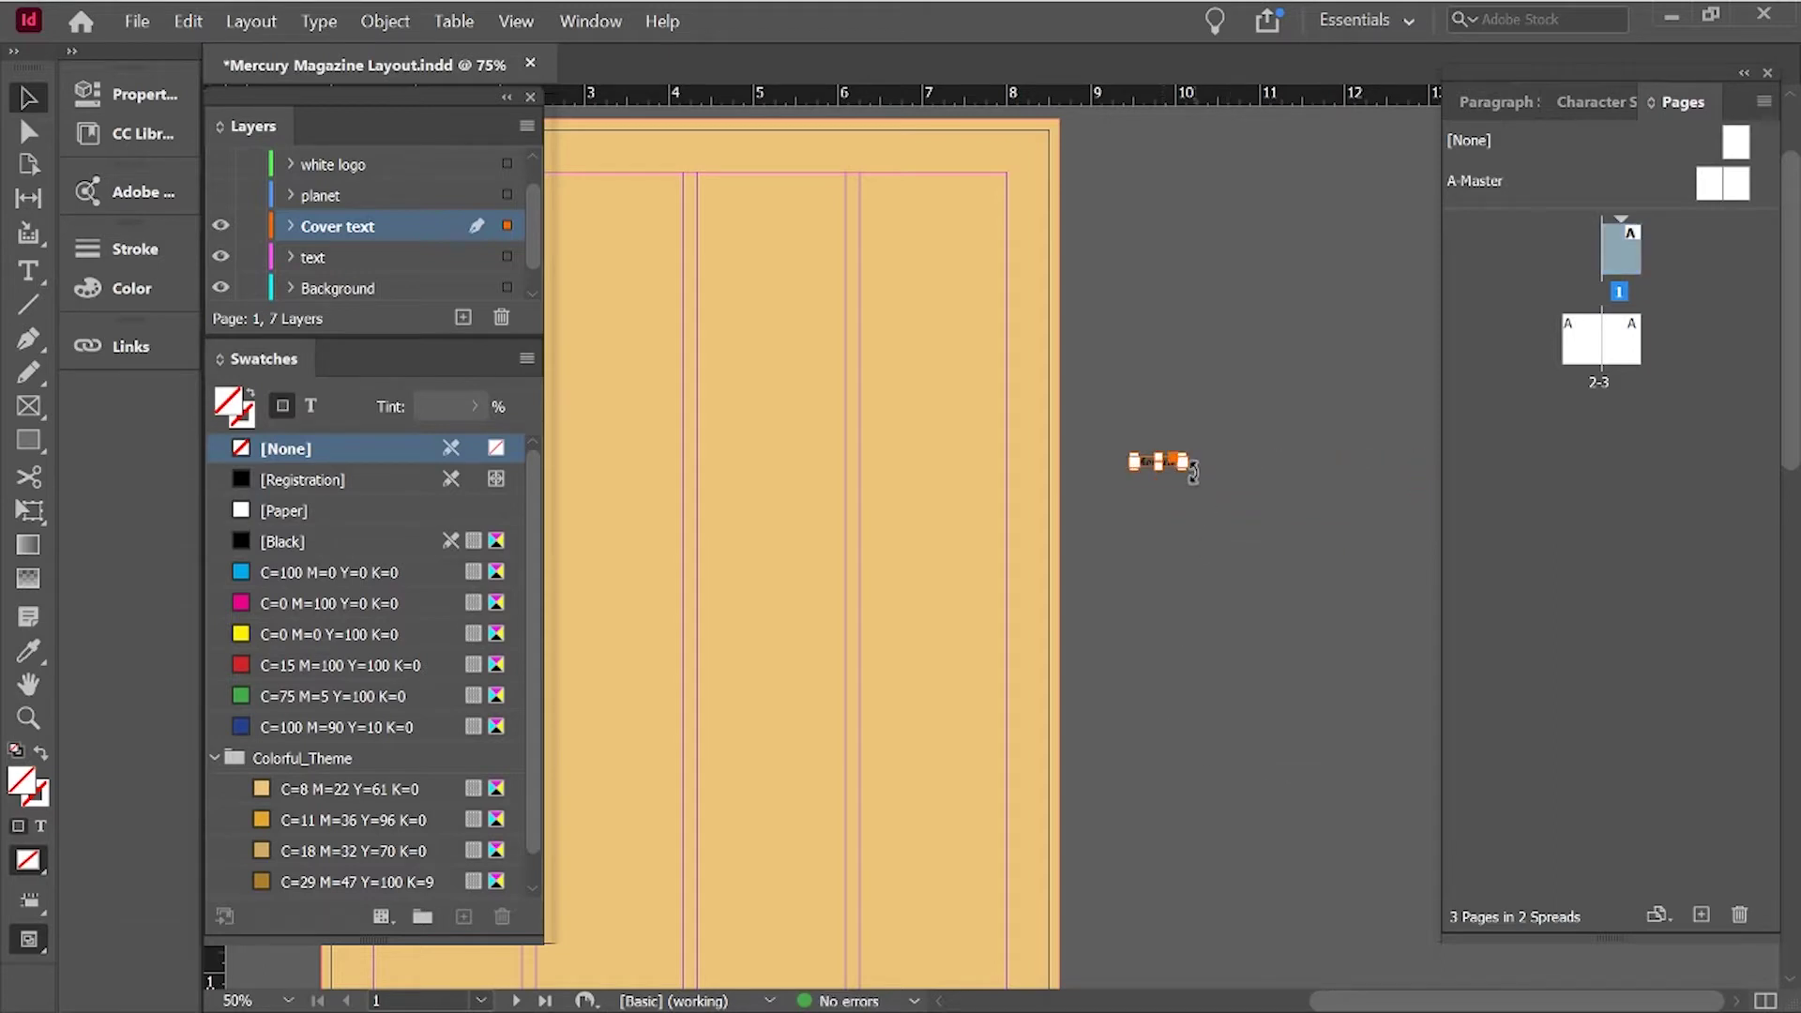
{"action": "key", "text": "ctrl+z"}
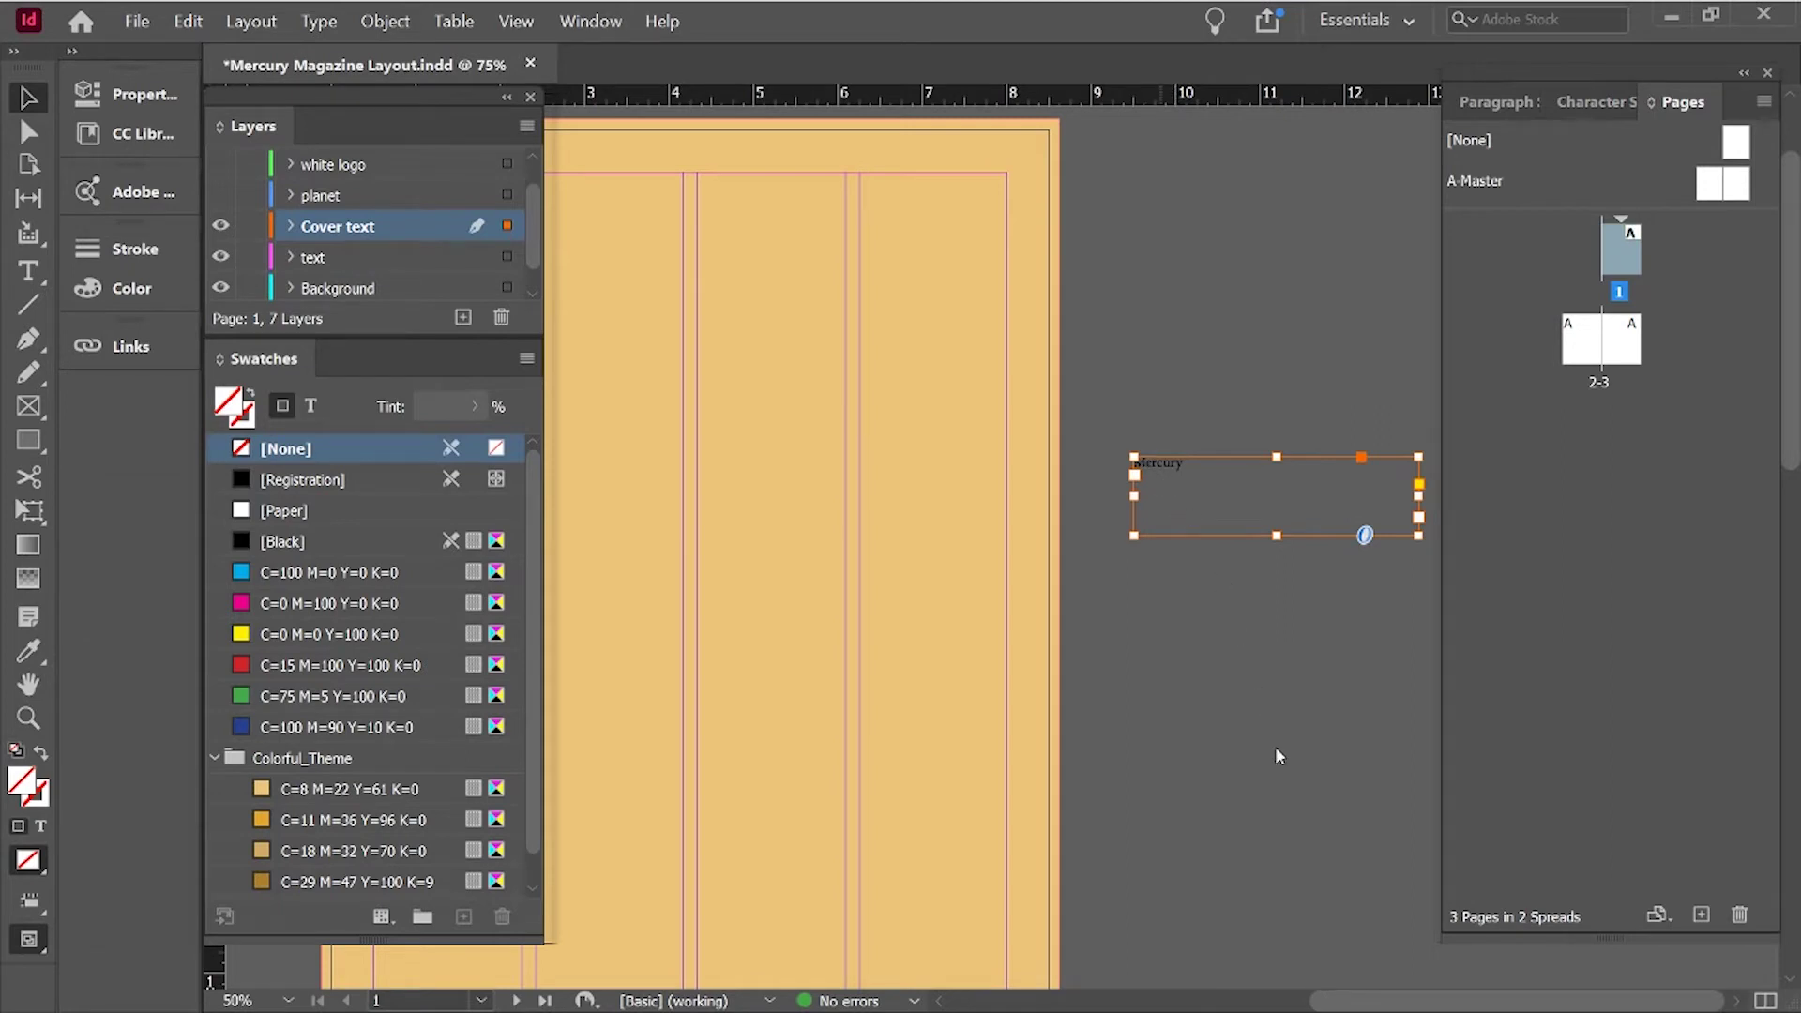
{"action": "key", "text": "ctrl+alt+c"}
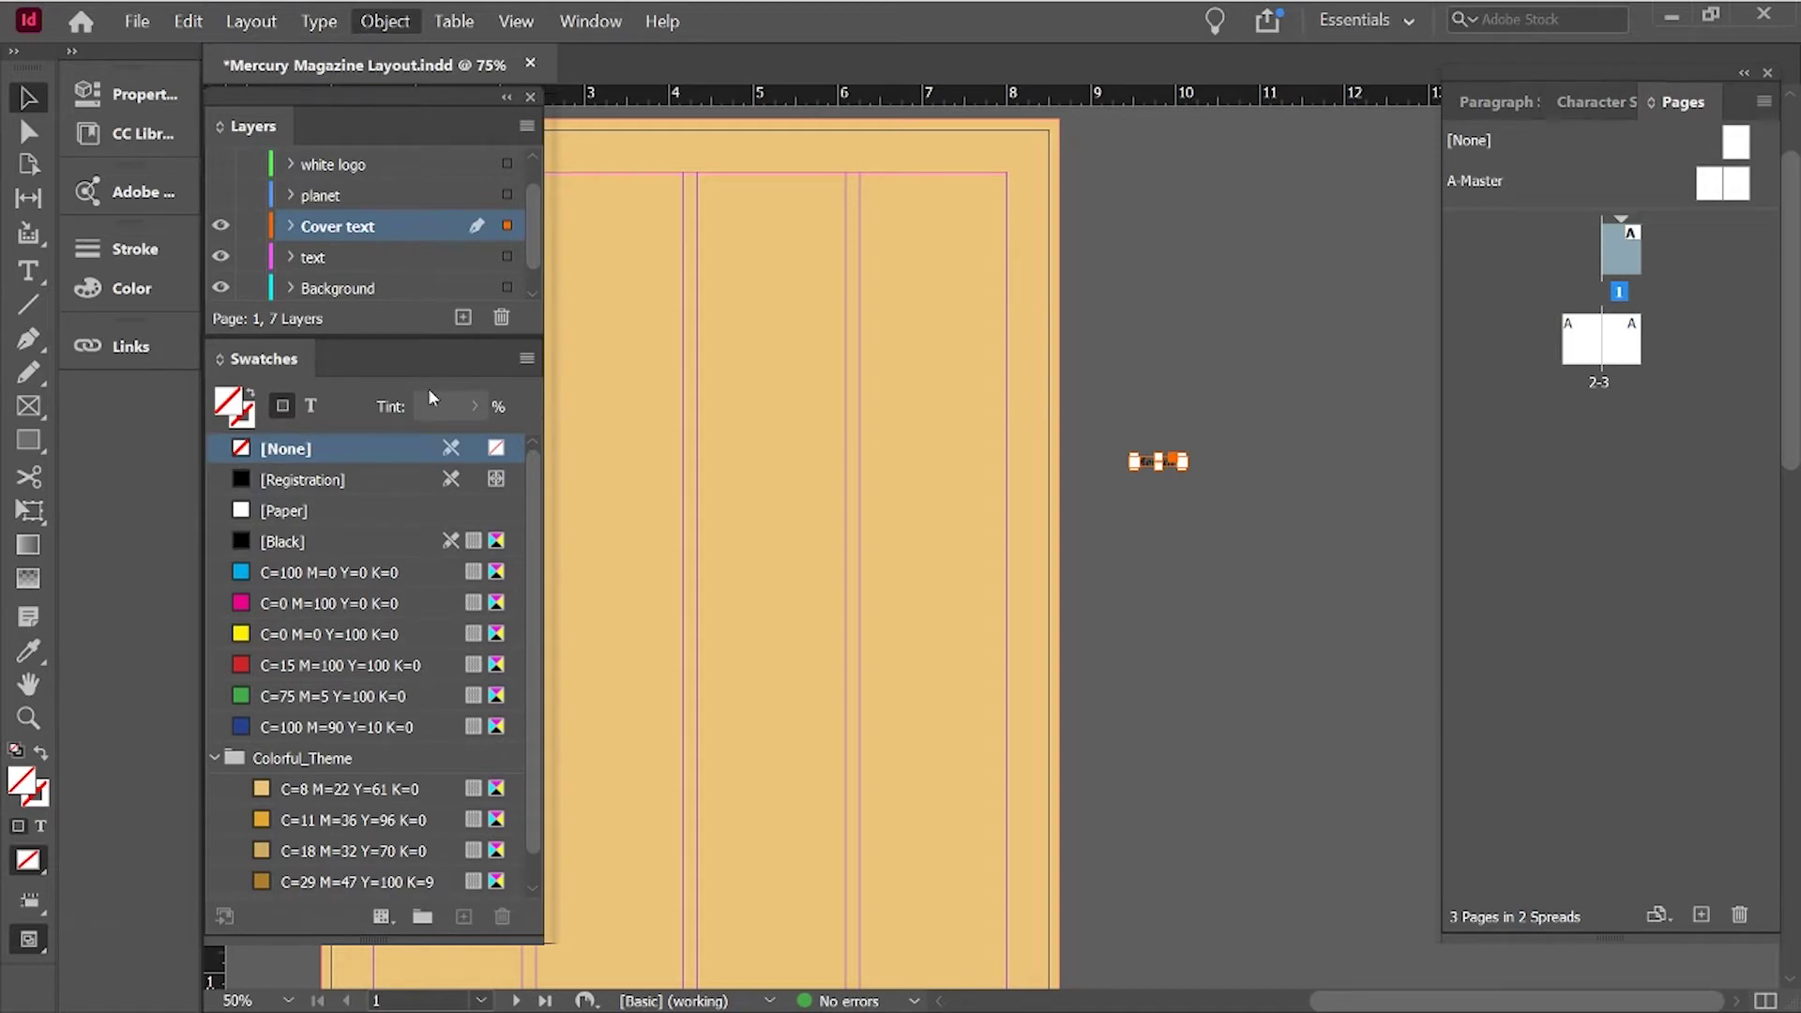
{"action": "key", "text": "ctrl+alt+c"}
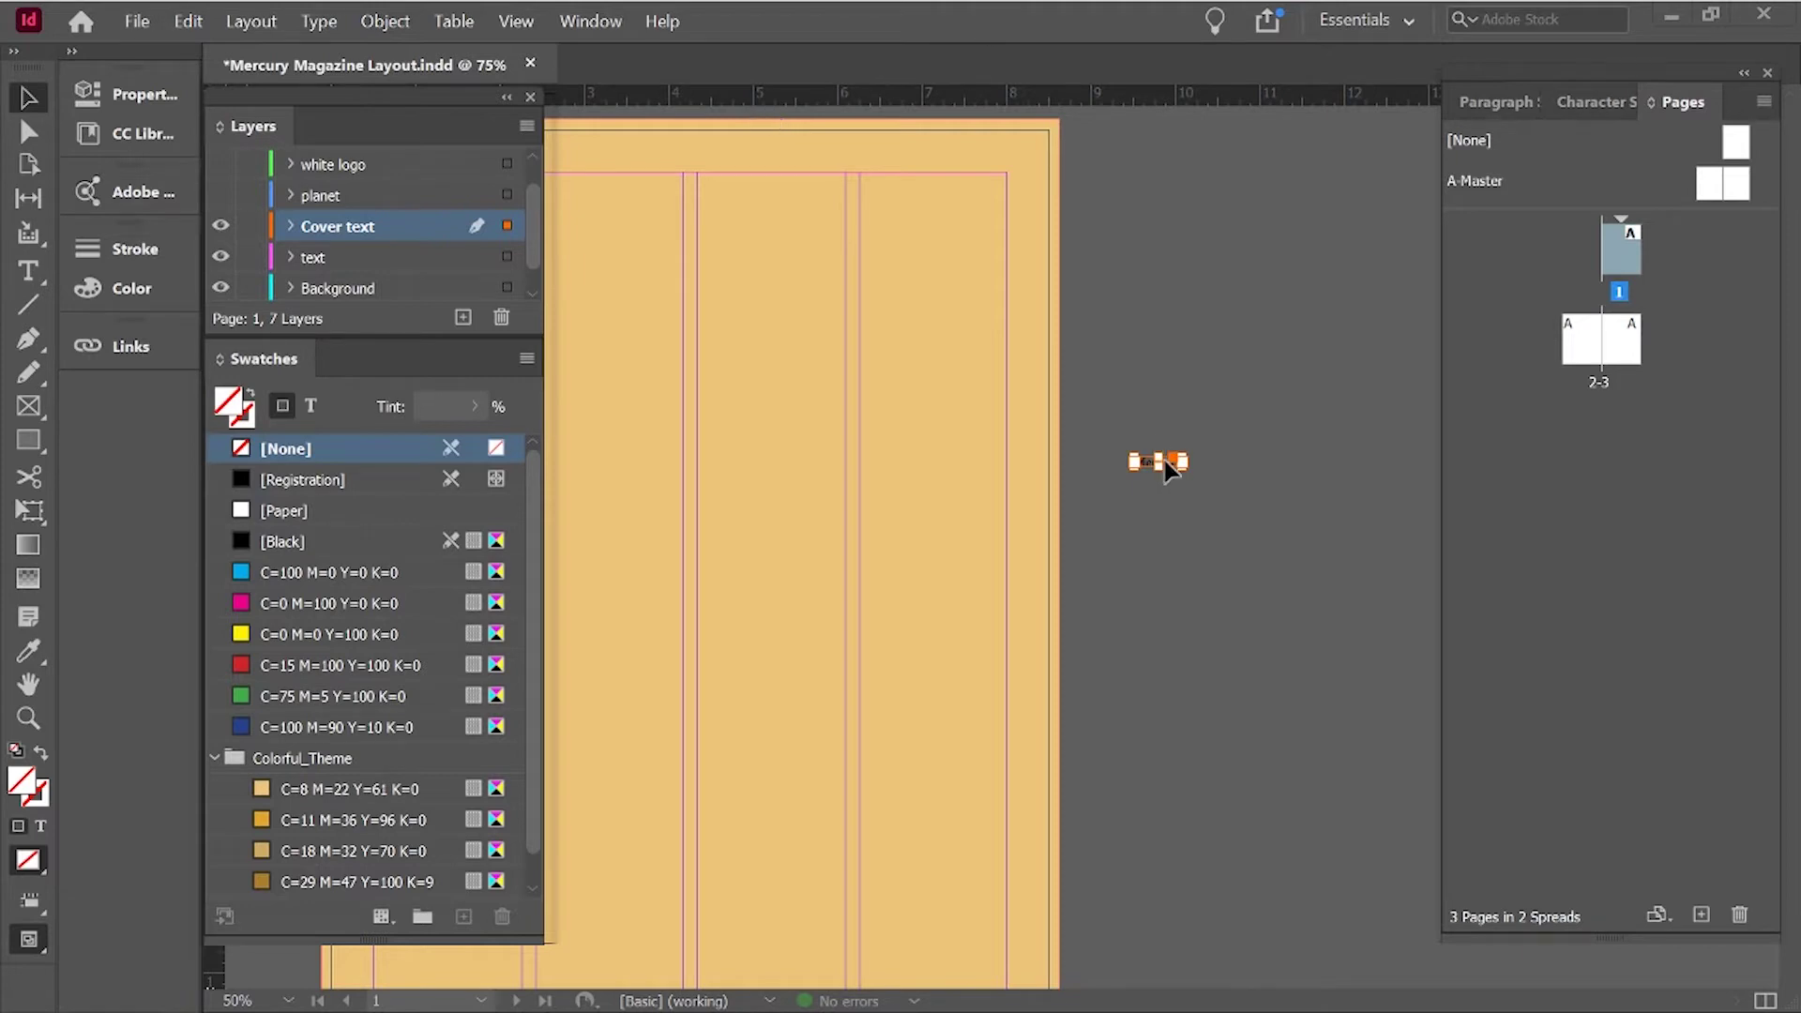
Apply the Cover Text character style to Mercury and enlarge its frame until the whole word fits.
{"action": "key", "text": "shift+F11"}
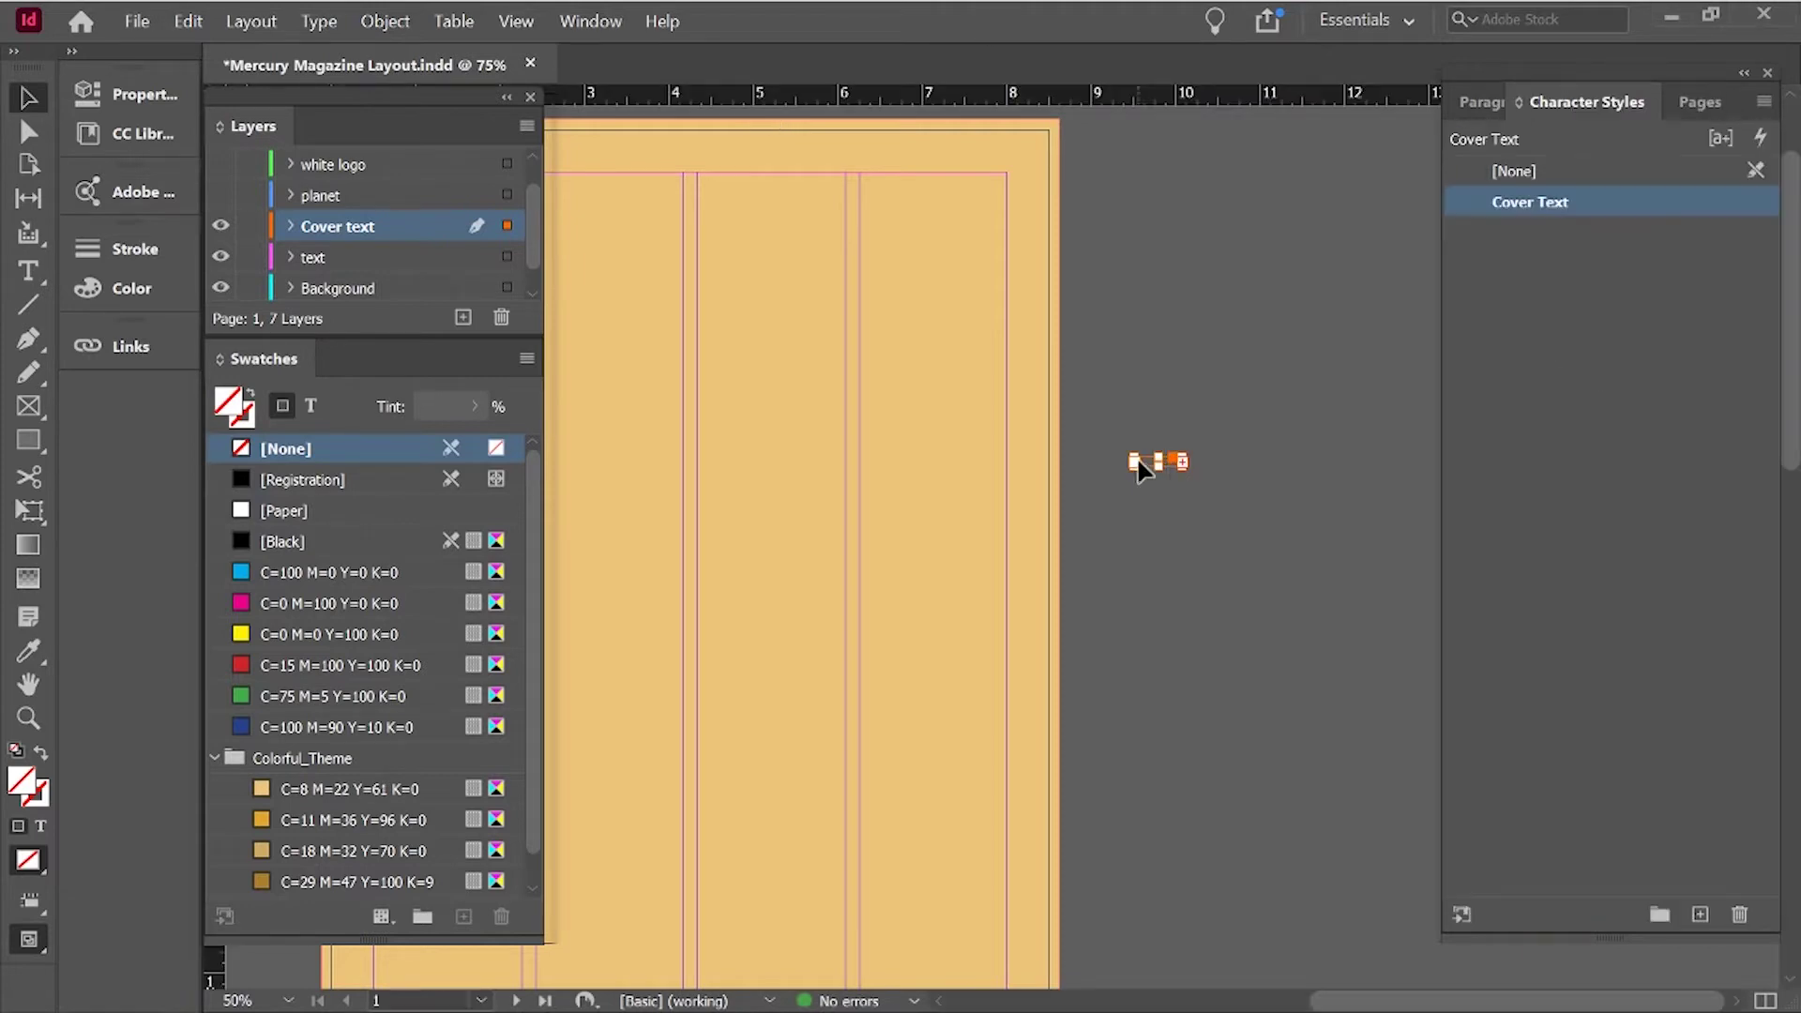
{"action": "left_click_drag", "start_coordinate": [1161, 468], "coordinate": [1167, 597]}
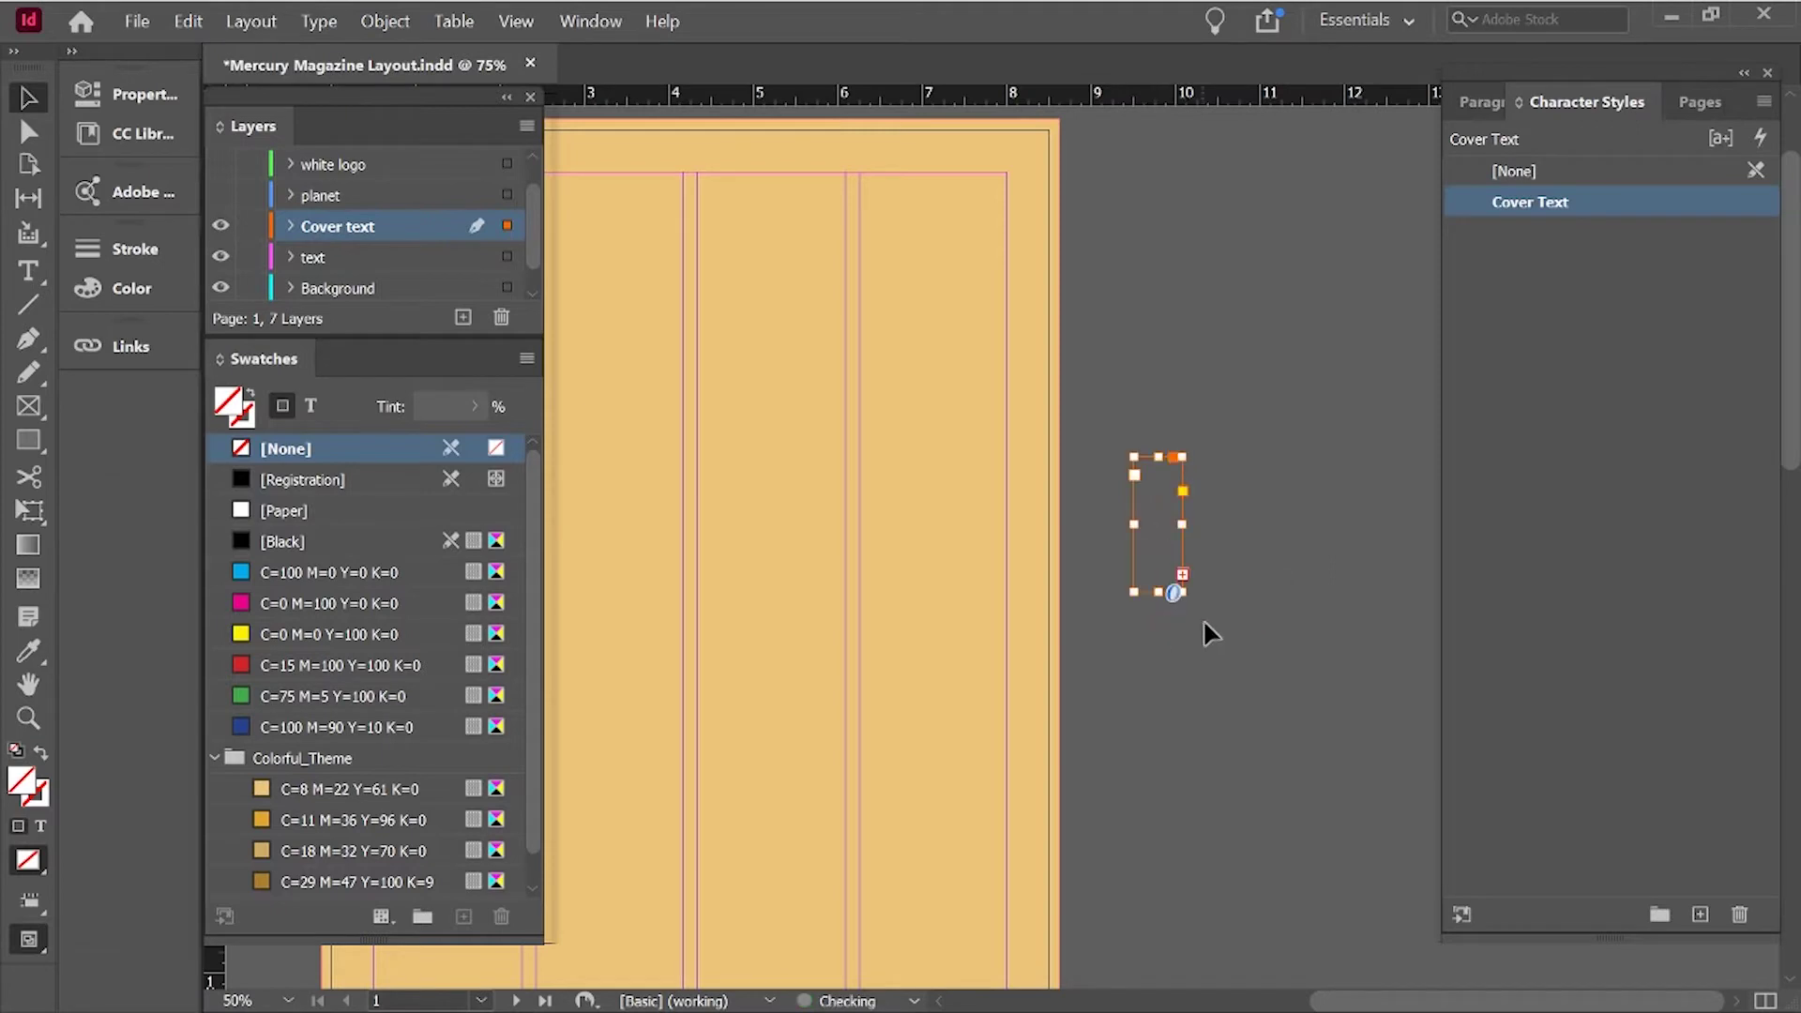
{"action": "left_click_drag", "start_coordinate": [1183, 525], "coordinate": [1474, 536]}
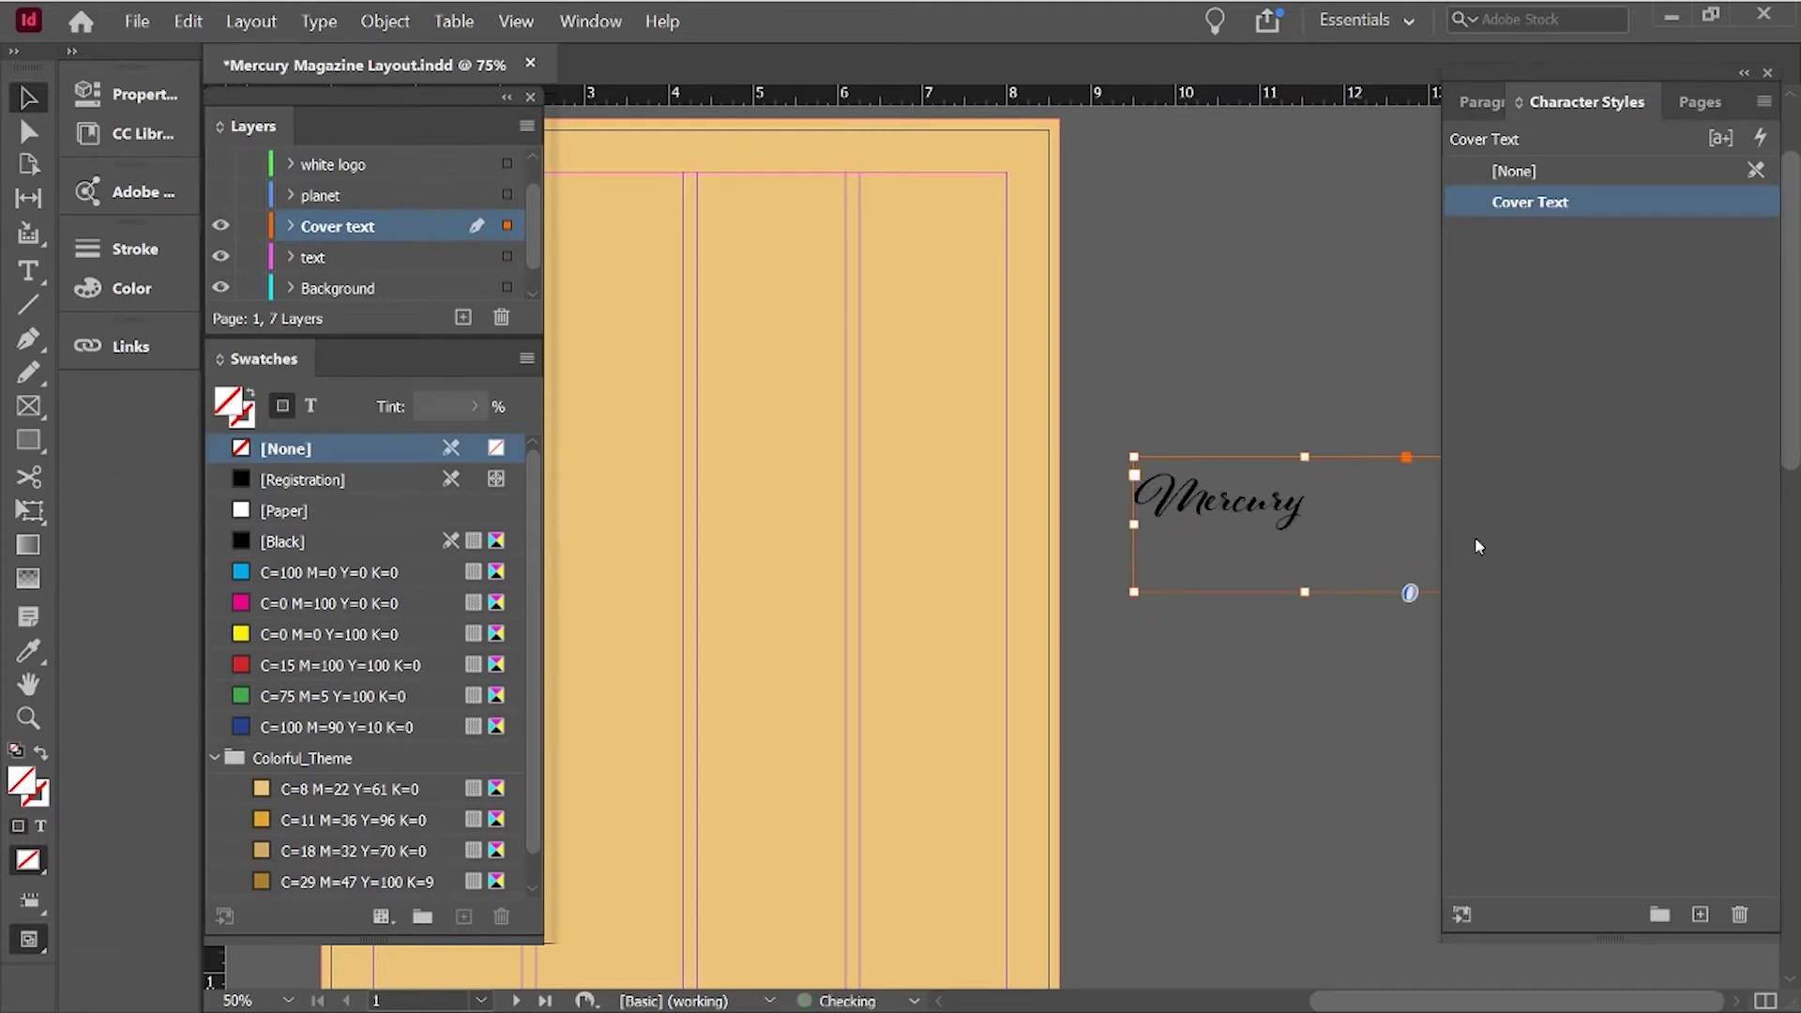
Place the Mercury text near the middle of page 1, rotated 90° counterclockwise to read upward.
{"action": "left_click_drag", "start_coordinate": [1225, 549], "coordinate": [791, 518]}
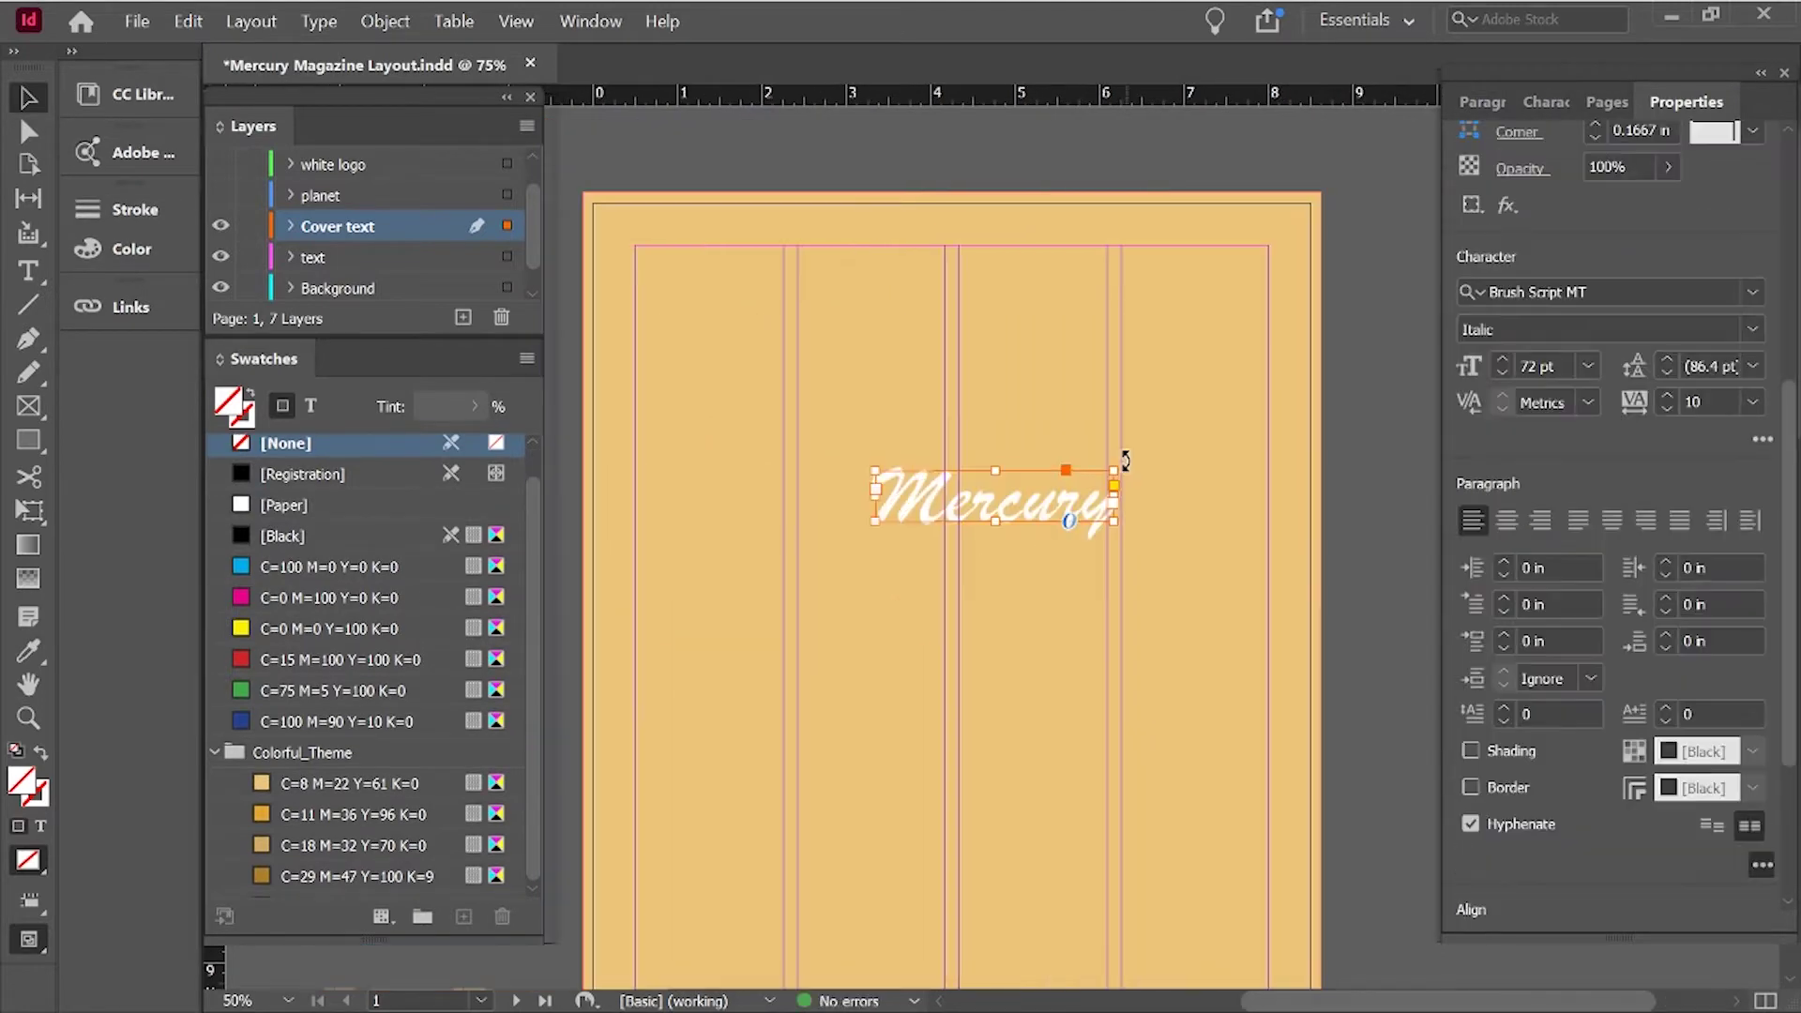
{"action": "left_click_drag", "start_coordinate": [1124, 460], "coordinate": [904, 312]}
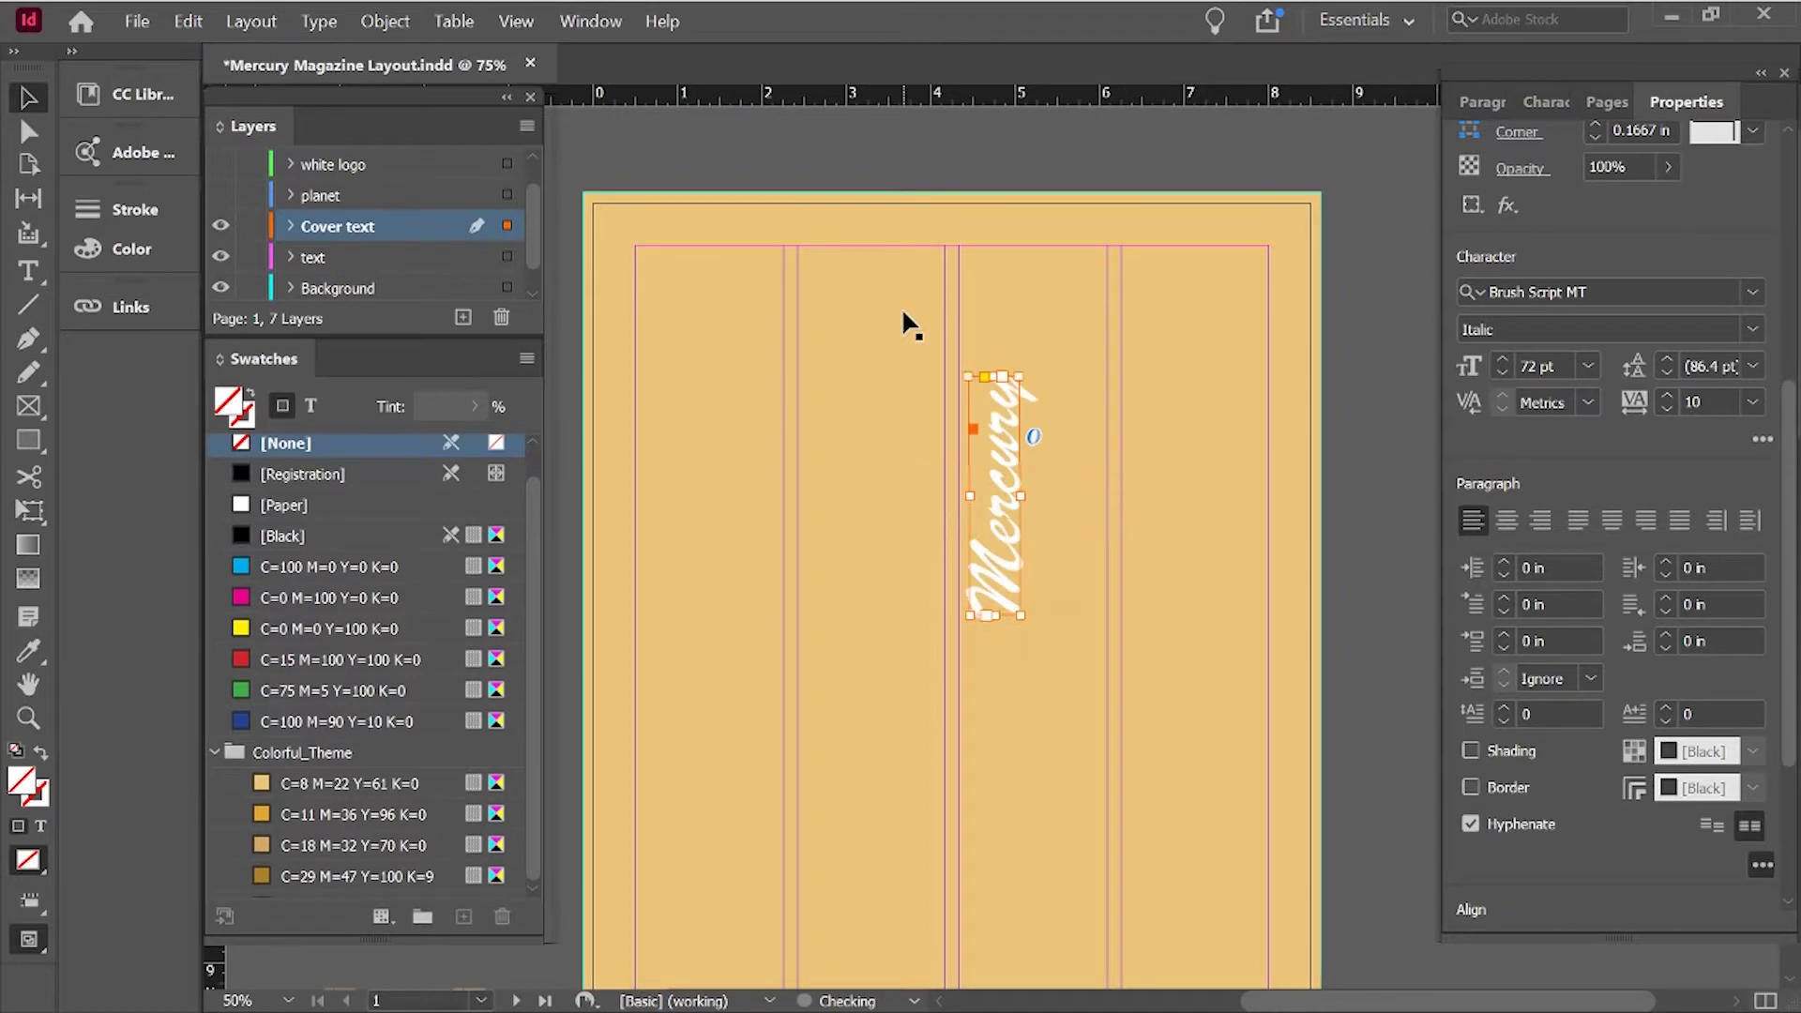
{"action": "left_click_drag", "start_coordinate": [1013, 587], "coordinate": [957, 812]}
{"action": "scroll", "coordinate": [998, 606], "scroll_direction": "down", "scroll_amount": 5}
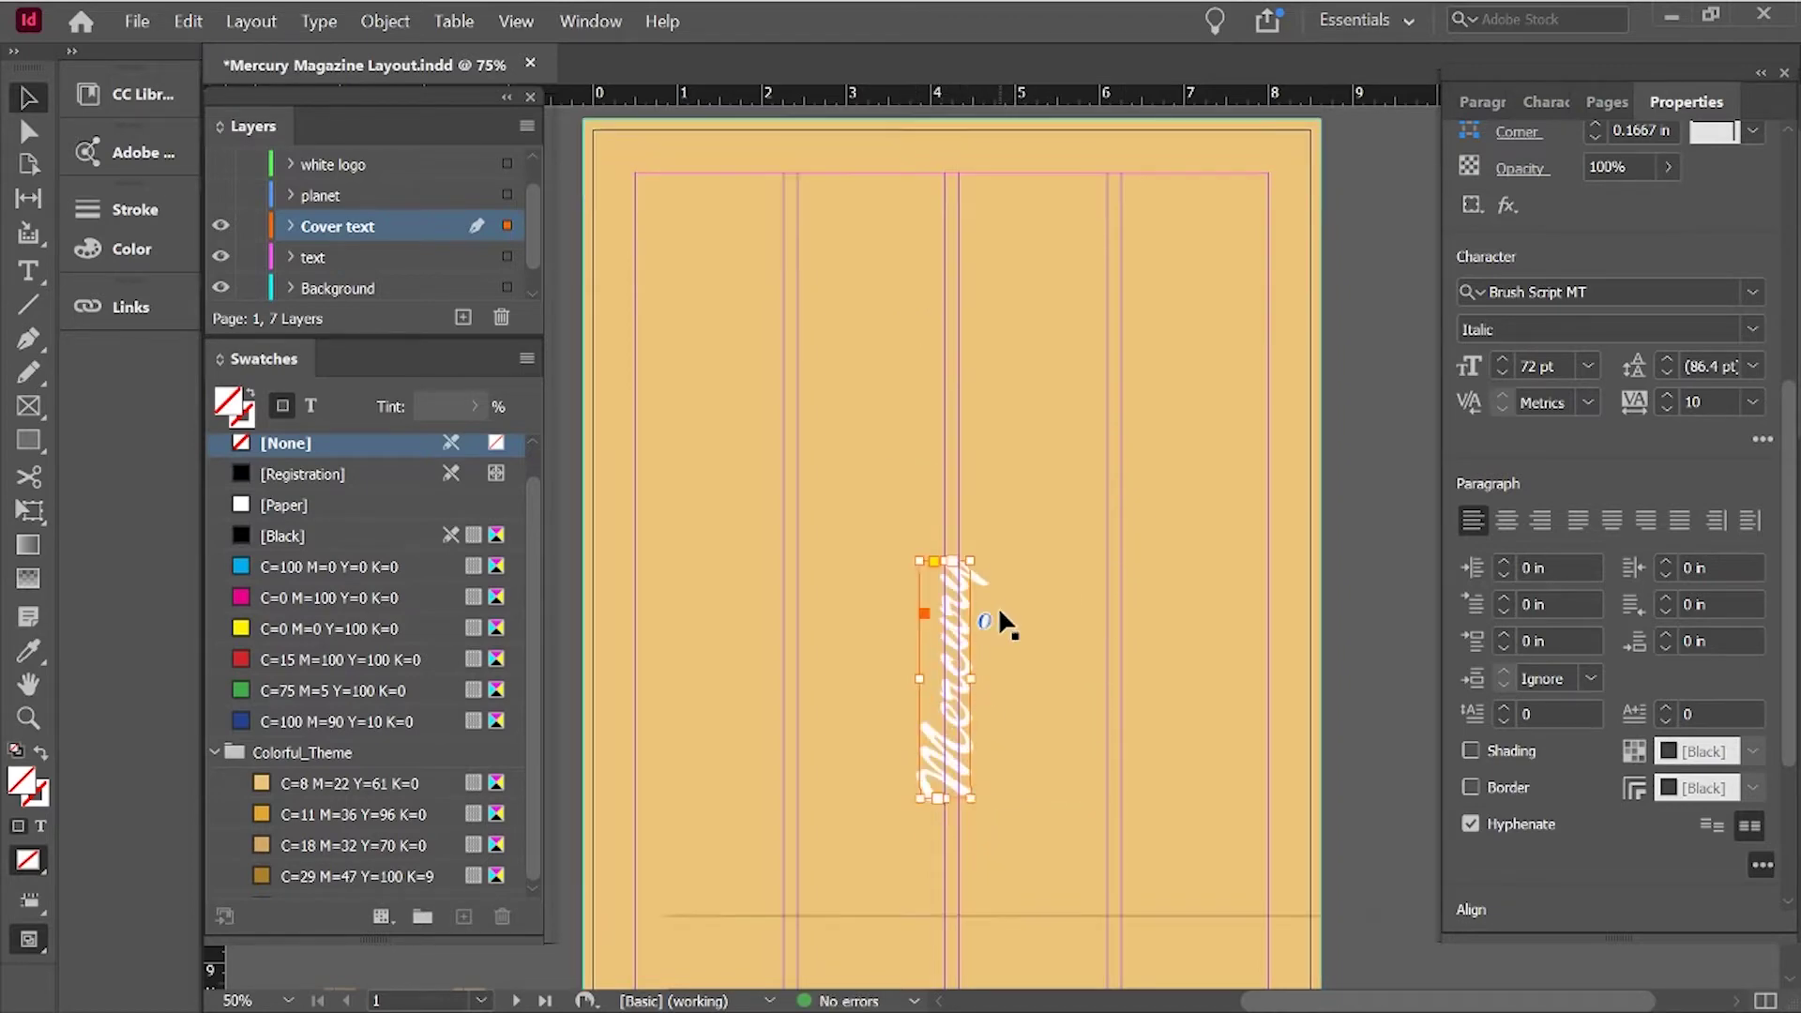
Scale the vertical Mercury text up proportionally to about 163 pt and shift it toward the page's center.
{"action": "scroll", "coordinate": [998, 606], "scroll_direction": "up", "scroll_amount": 6}
{"action": "left_click_drag", "start_coordinate": [970, 685], "coordinate": [1033, 385]}
{"action": "scroll", "coordinate": [1020, 668], "scroll_direction": "down", "scroll_amount": 3}
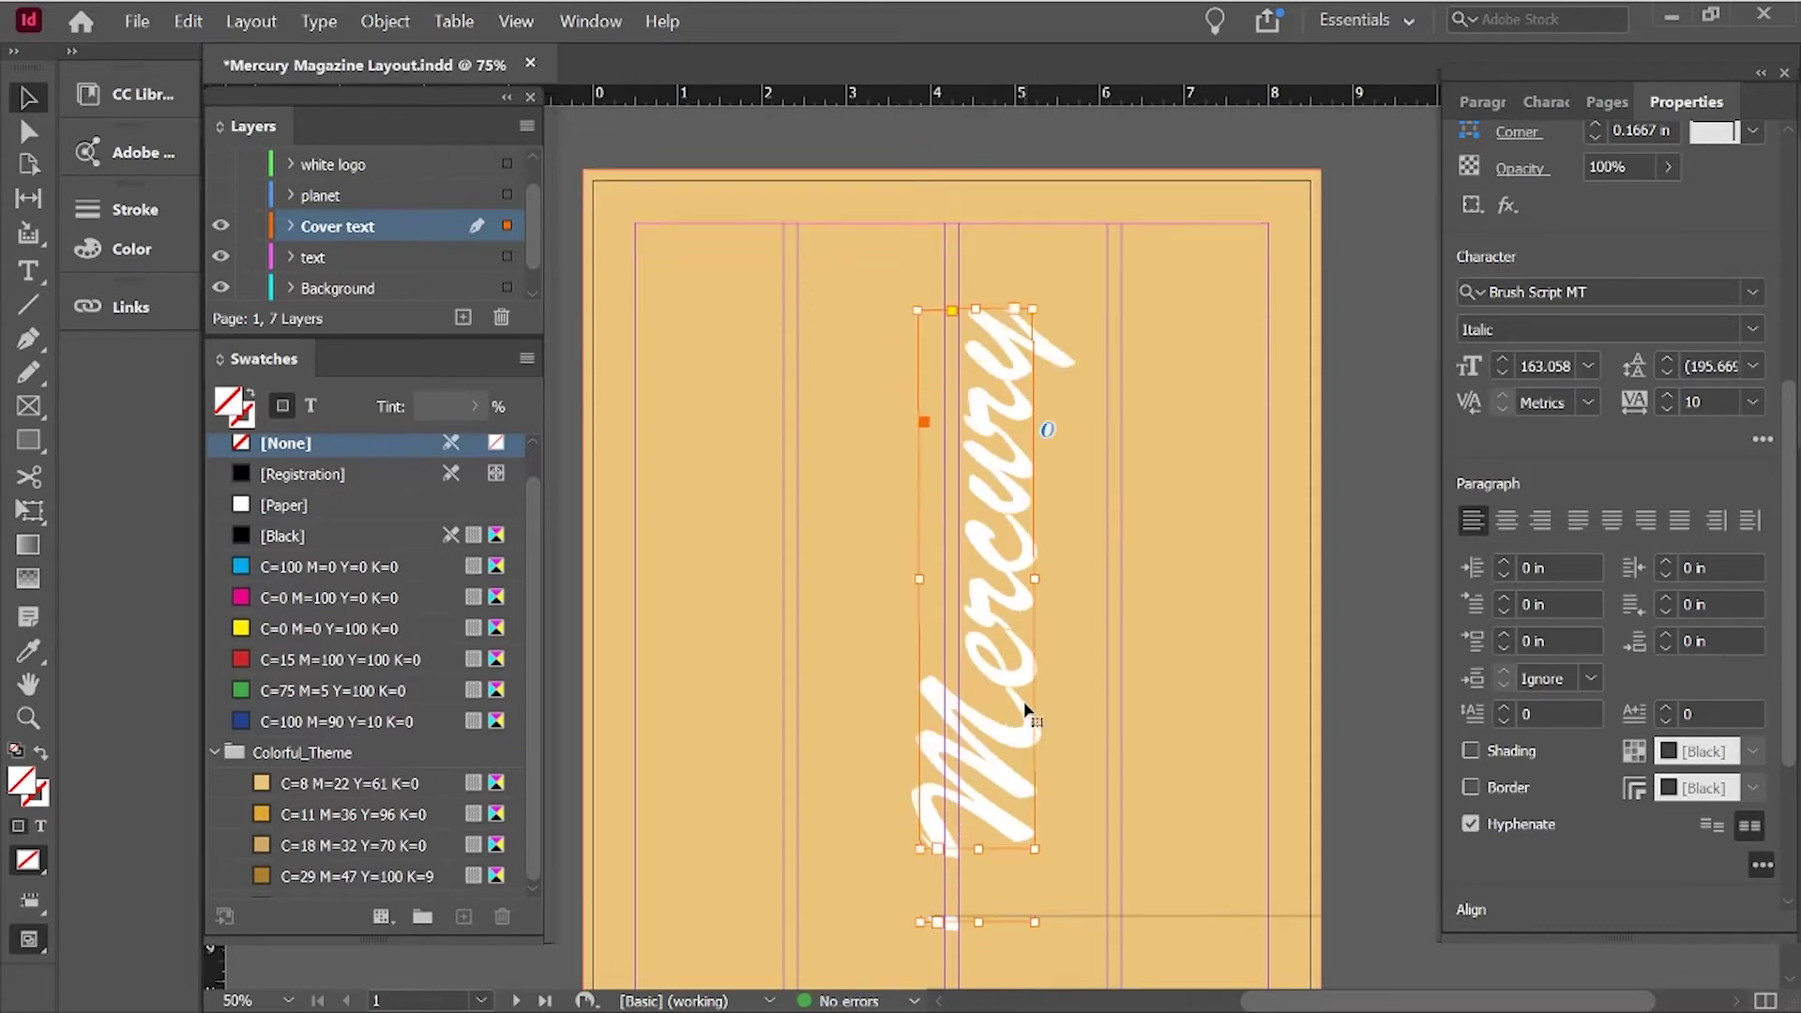
{"action": "left_click_drag", "start_coordinate": [995, 539], "coordinate": [964, 569]}
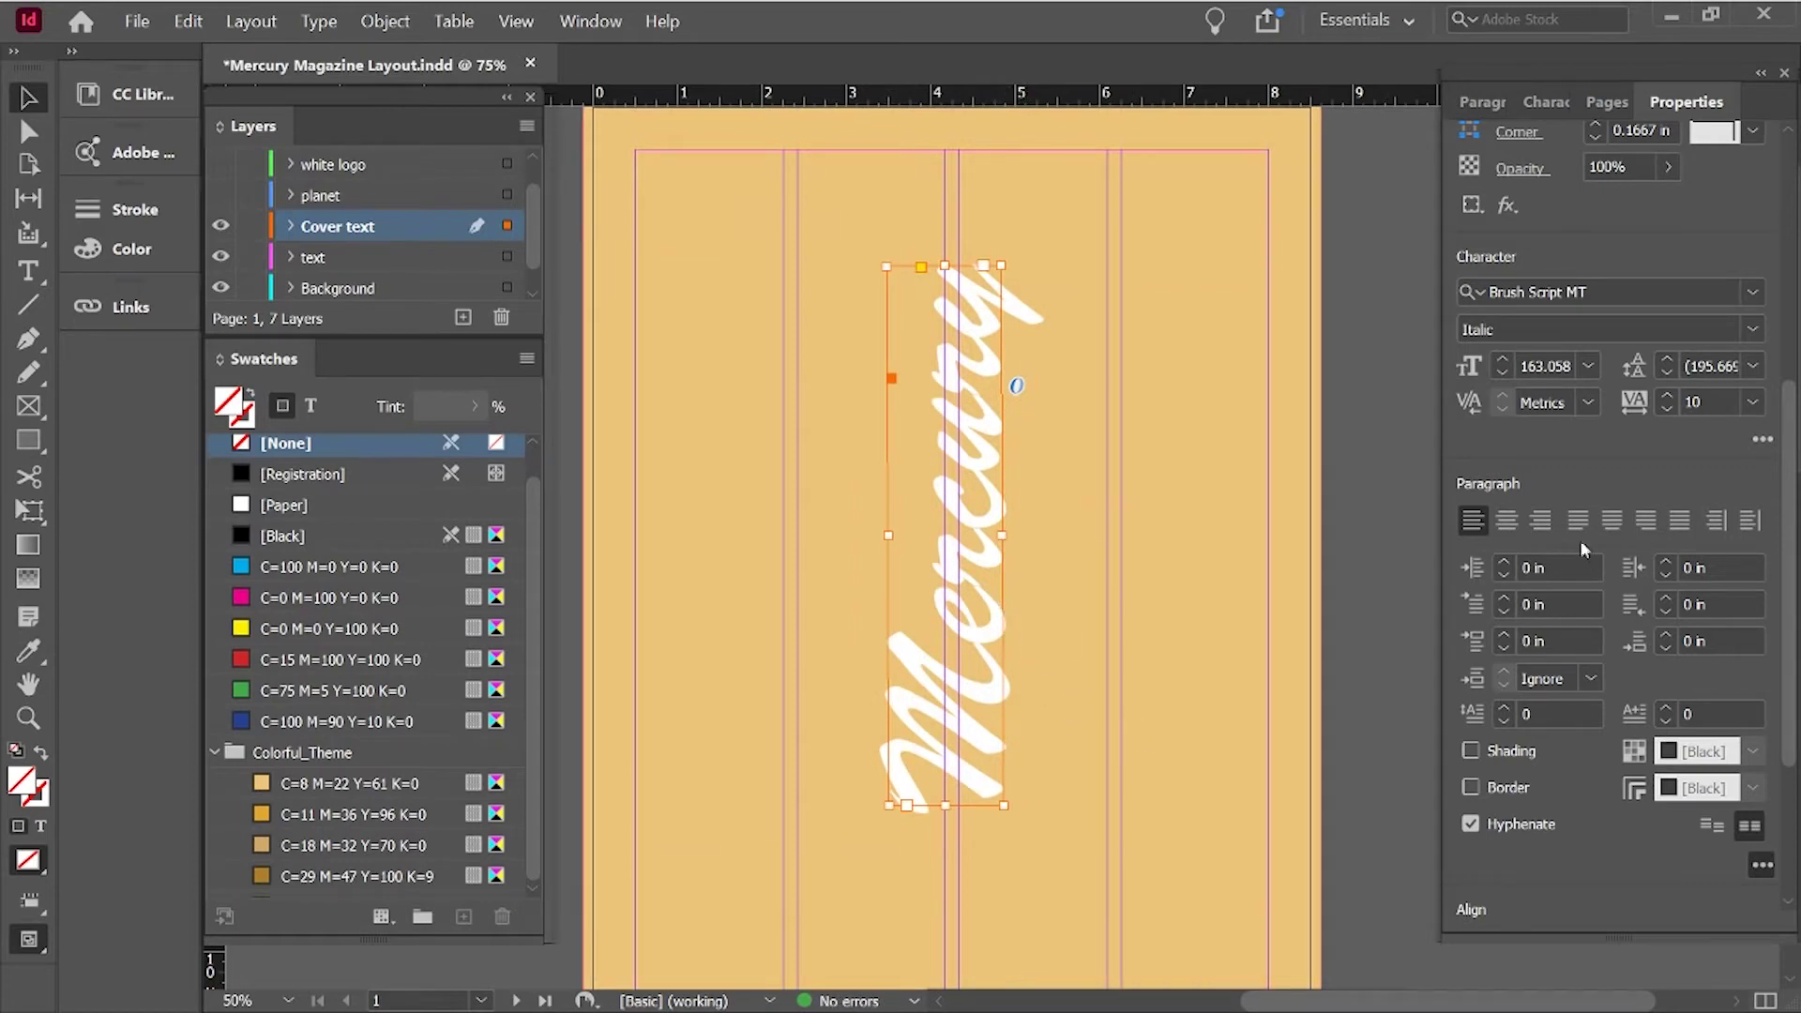
Align the Mercury text to the exact horizontal and vertical center of the page.
{"action": "scroll", "coordinate": [1648, 640], "scroll_direction": "down", "scroll_amount": 3}
{"action": "scroll", "coordinate": [1648, 641], "scroll_direction": "up", "scroll_amount": 2}
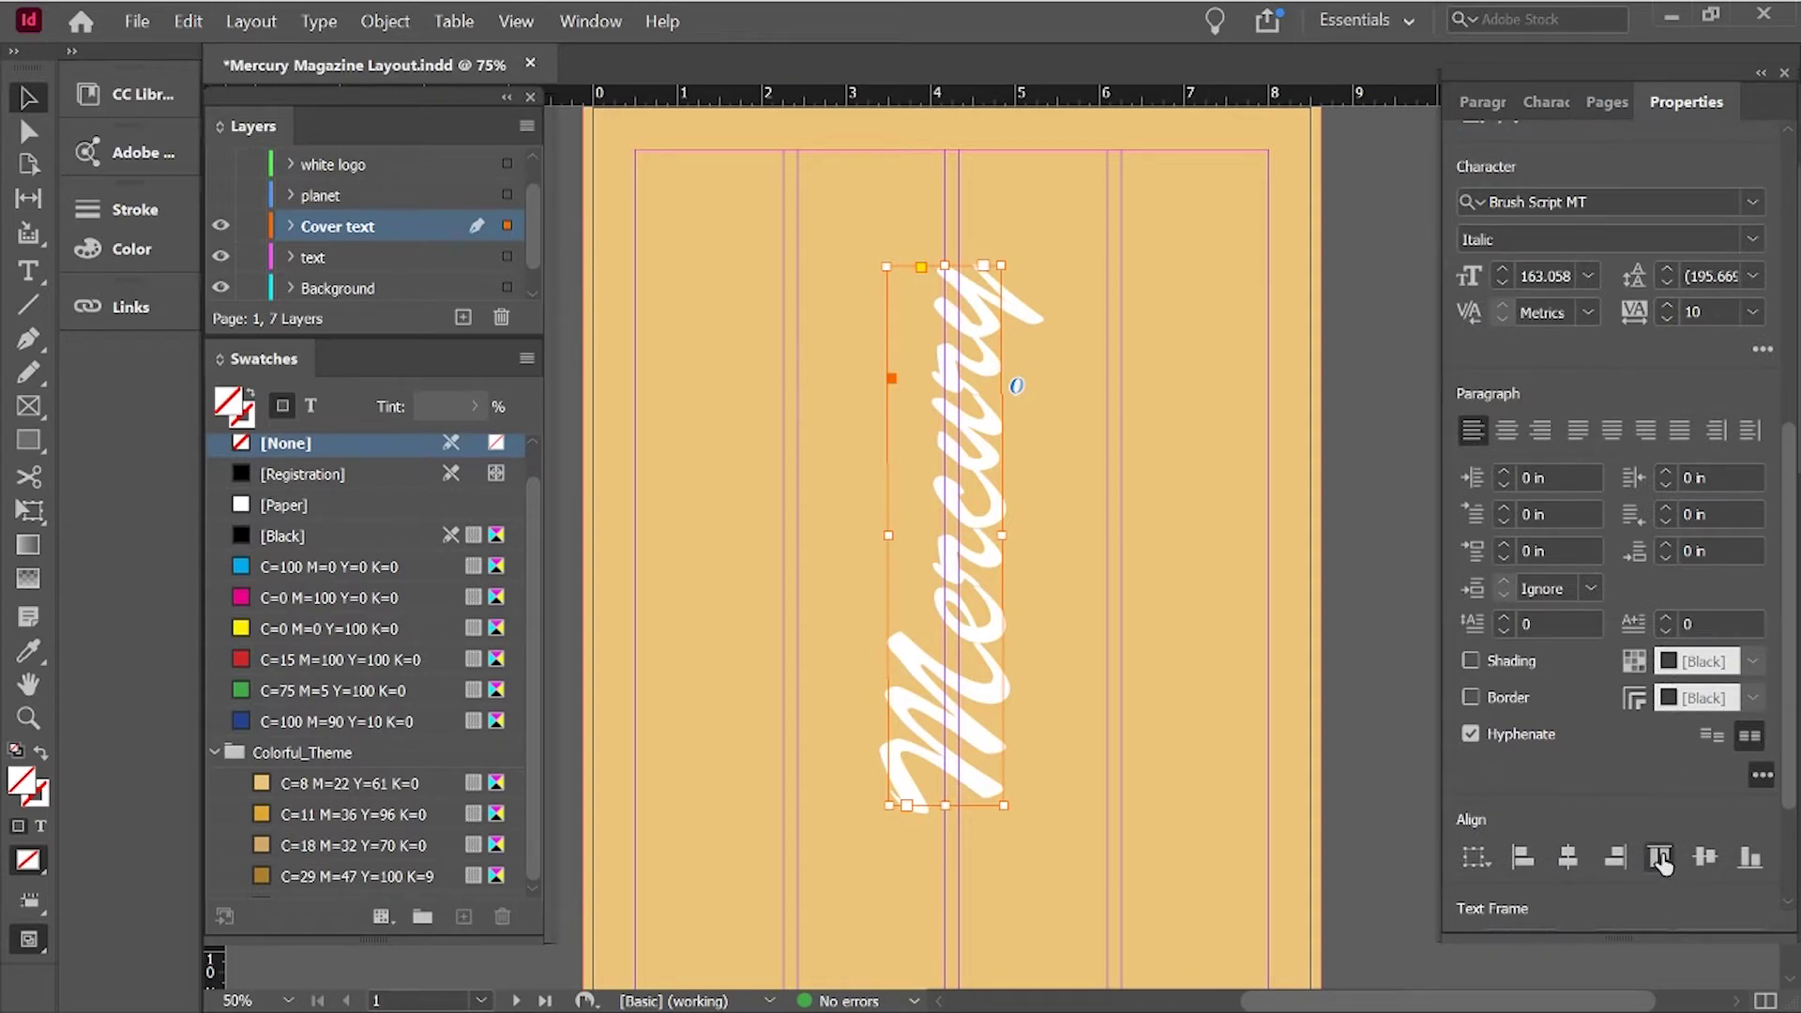
{"action": "scroll", "coordinate": [1620, 775], "scroll_direction": "down", "scroll_amount": 2}
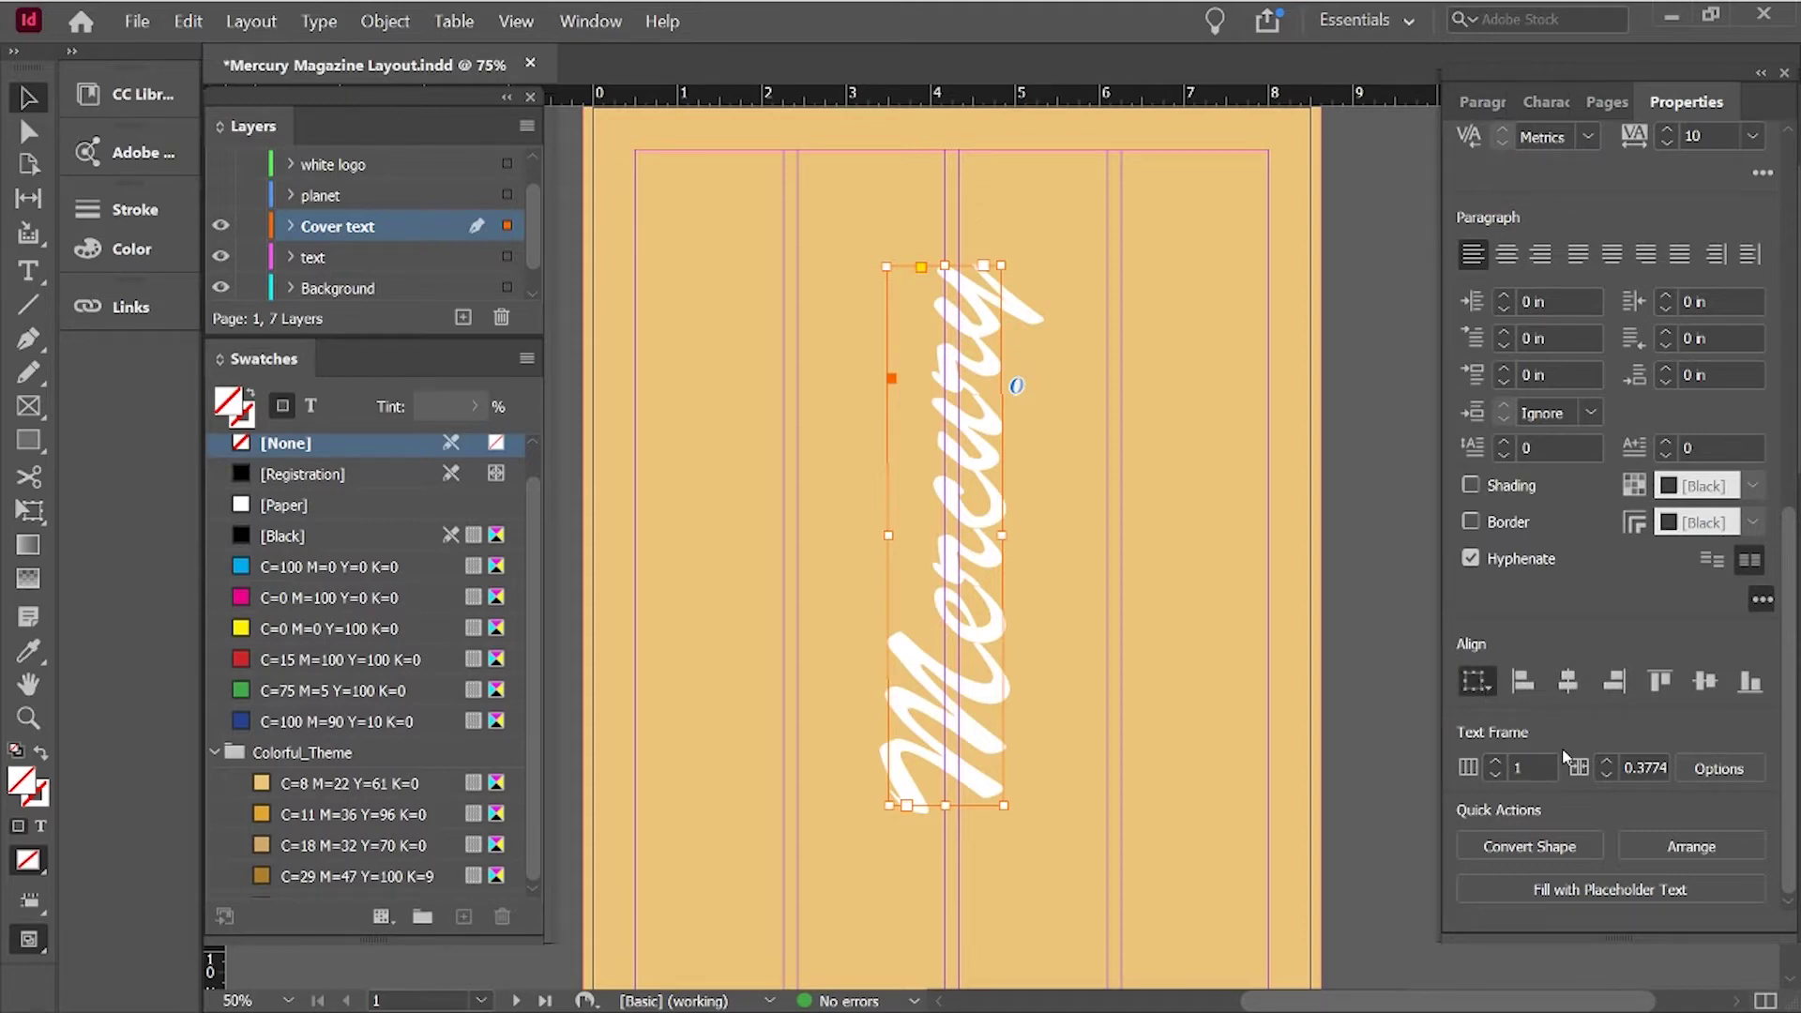
{"action": "left_click", "coordinate": [1475, 681]}
{"action": "left_click", "coordinate": [1660, 681]}
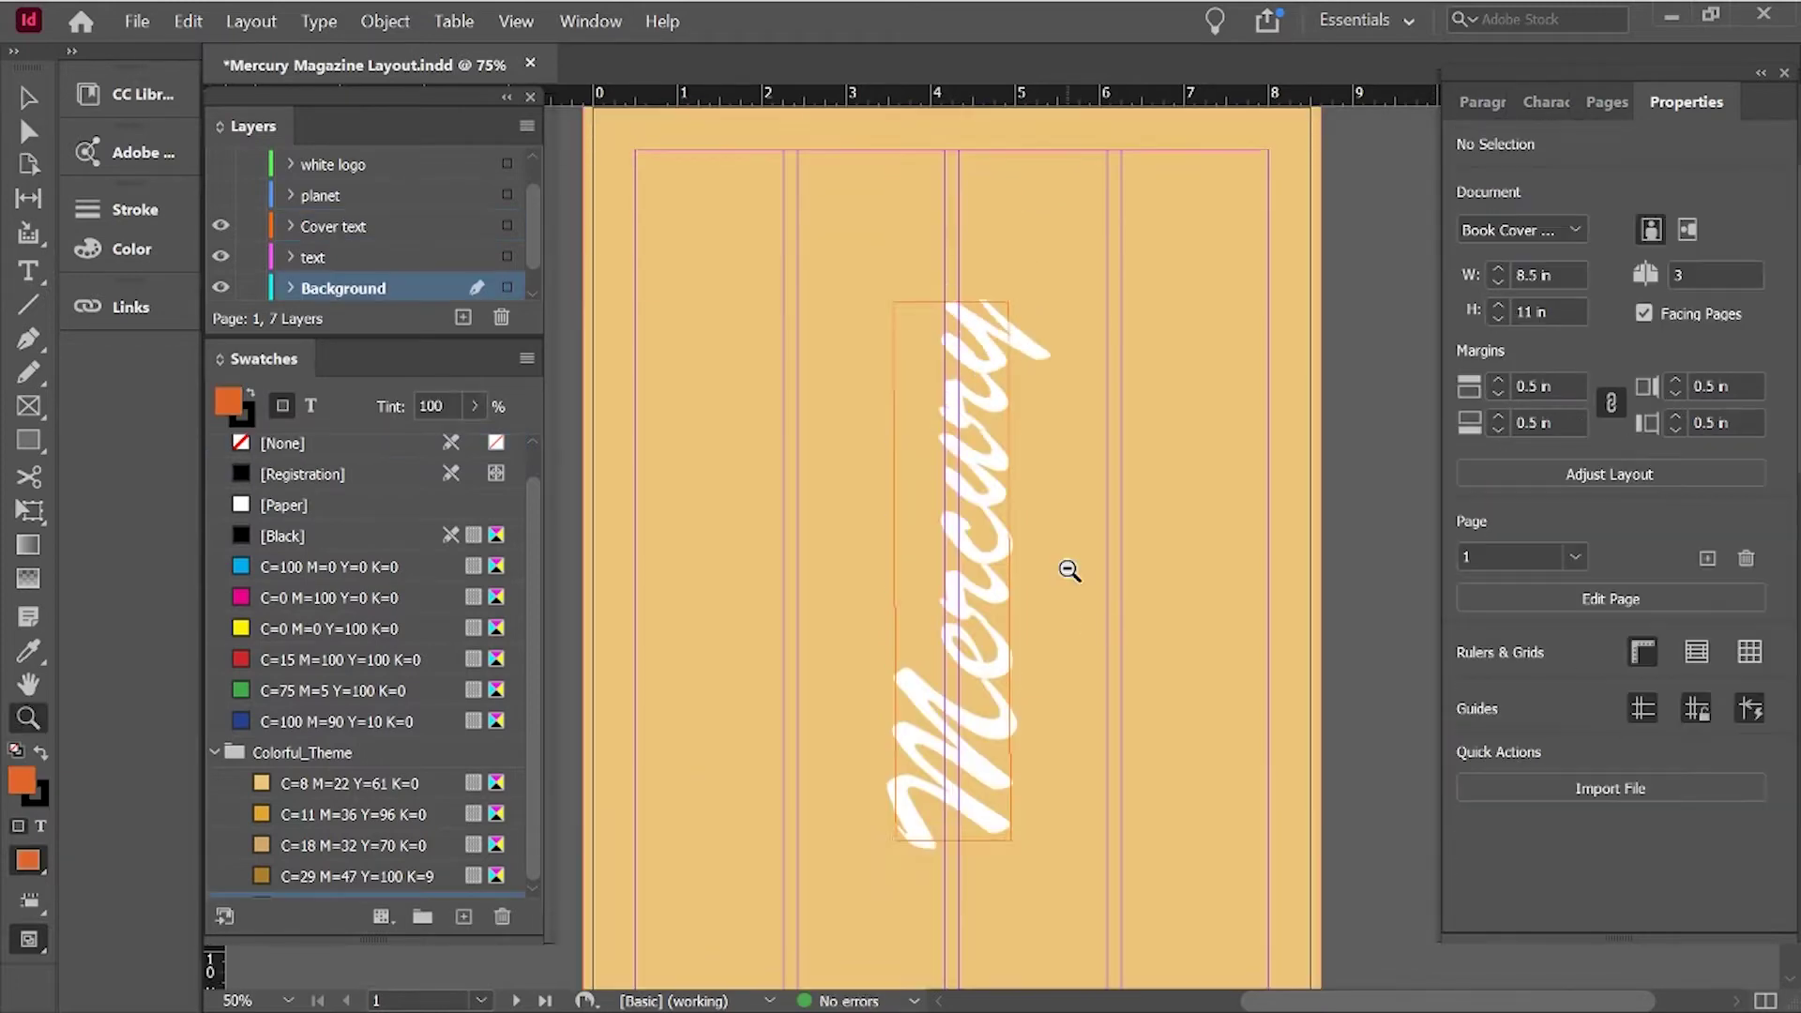
Preview the whole cover page without guides and frame edges, and return to the normal view.
{"action": "left_click", "coordinate": [1069, 570], "text": "alt"}
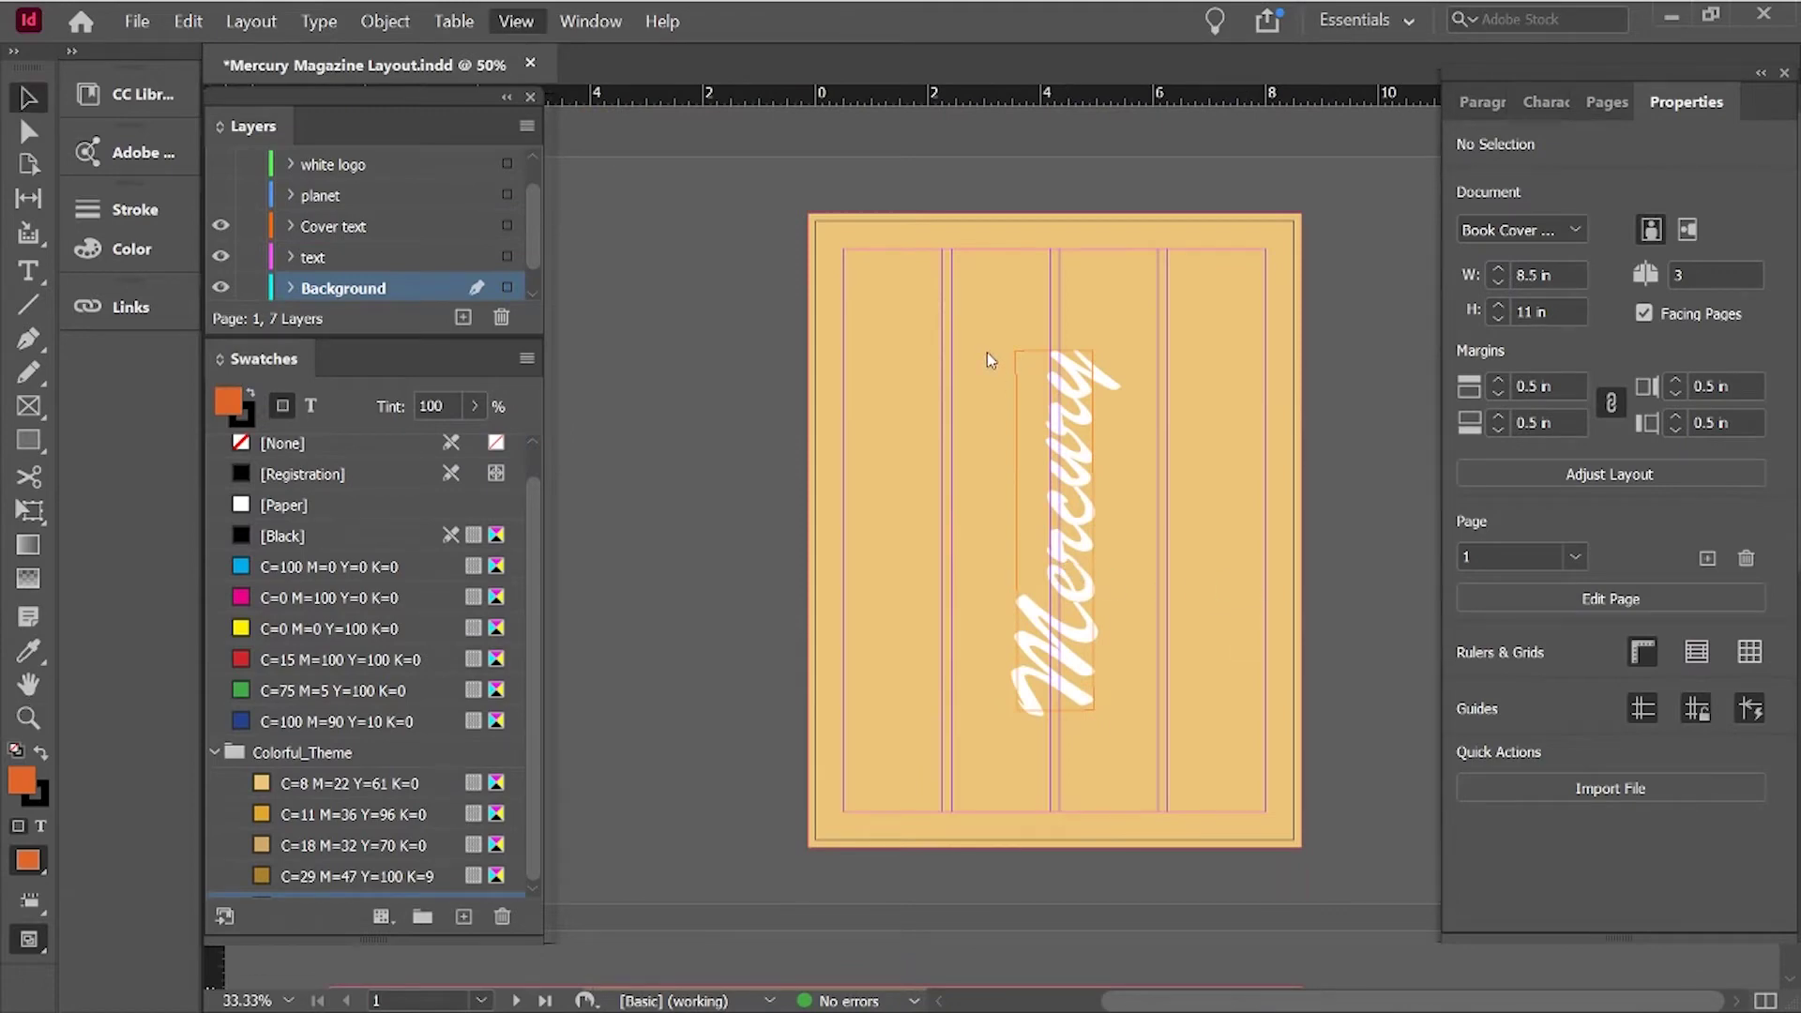
{"action": "key", "text": "w"}
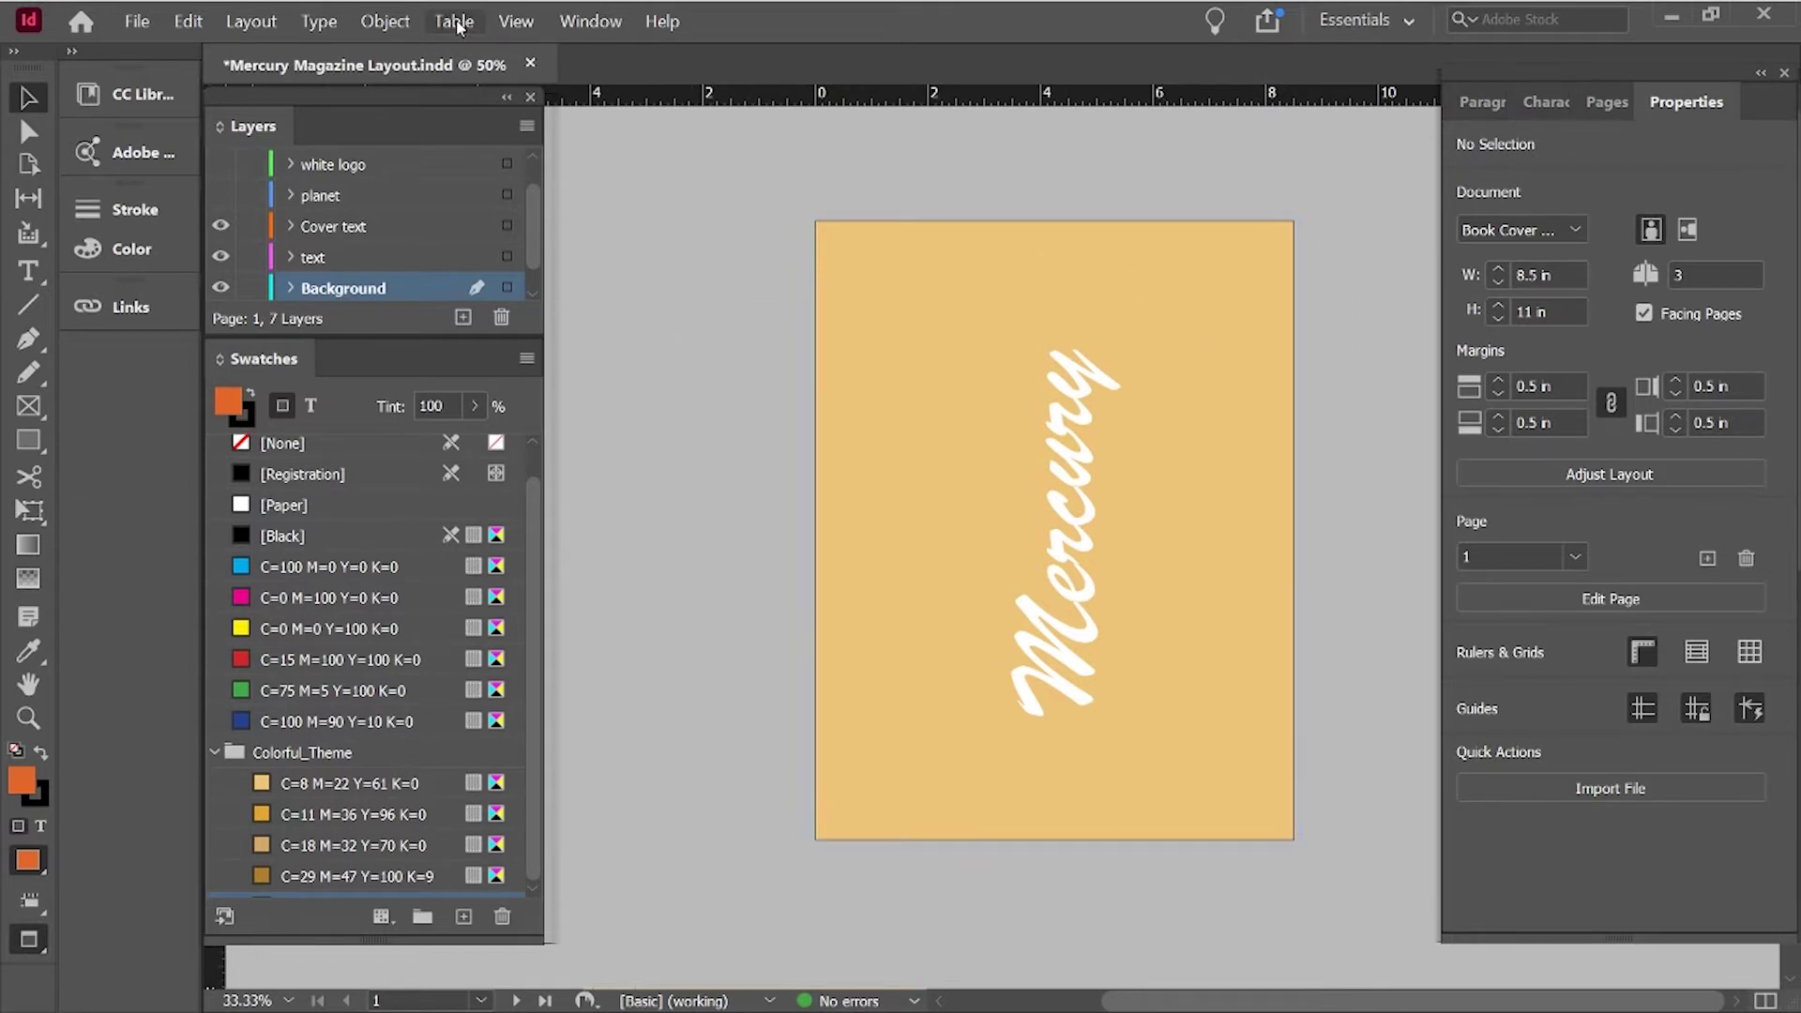
{"action": "key", "text": "w"}
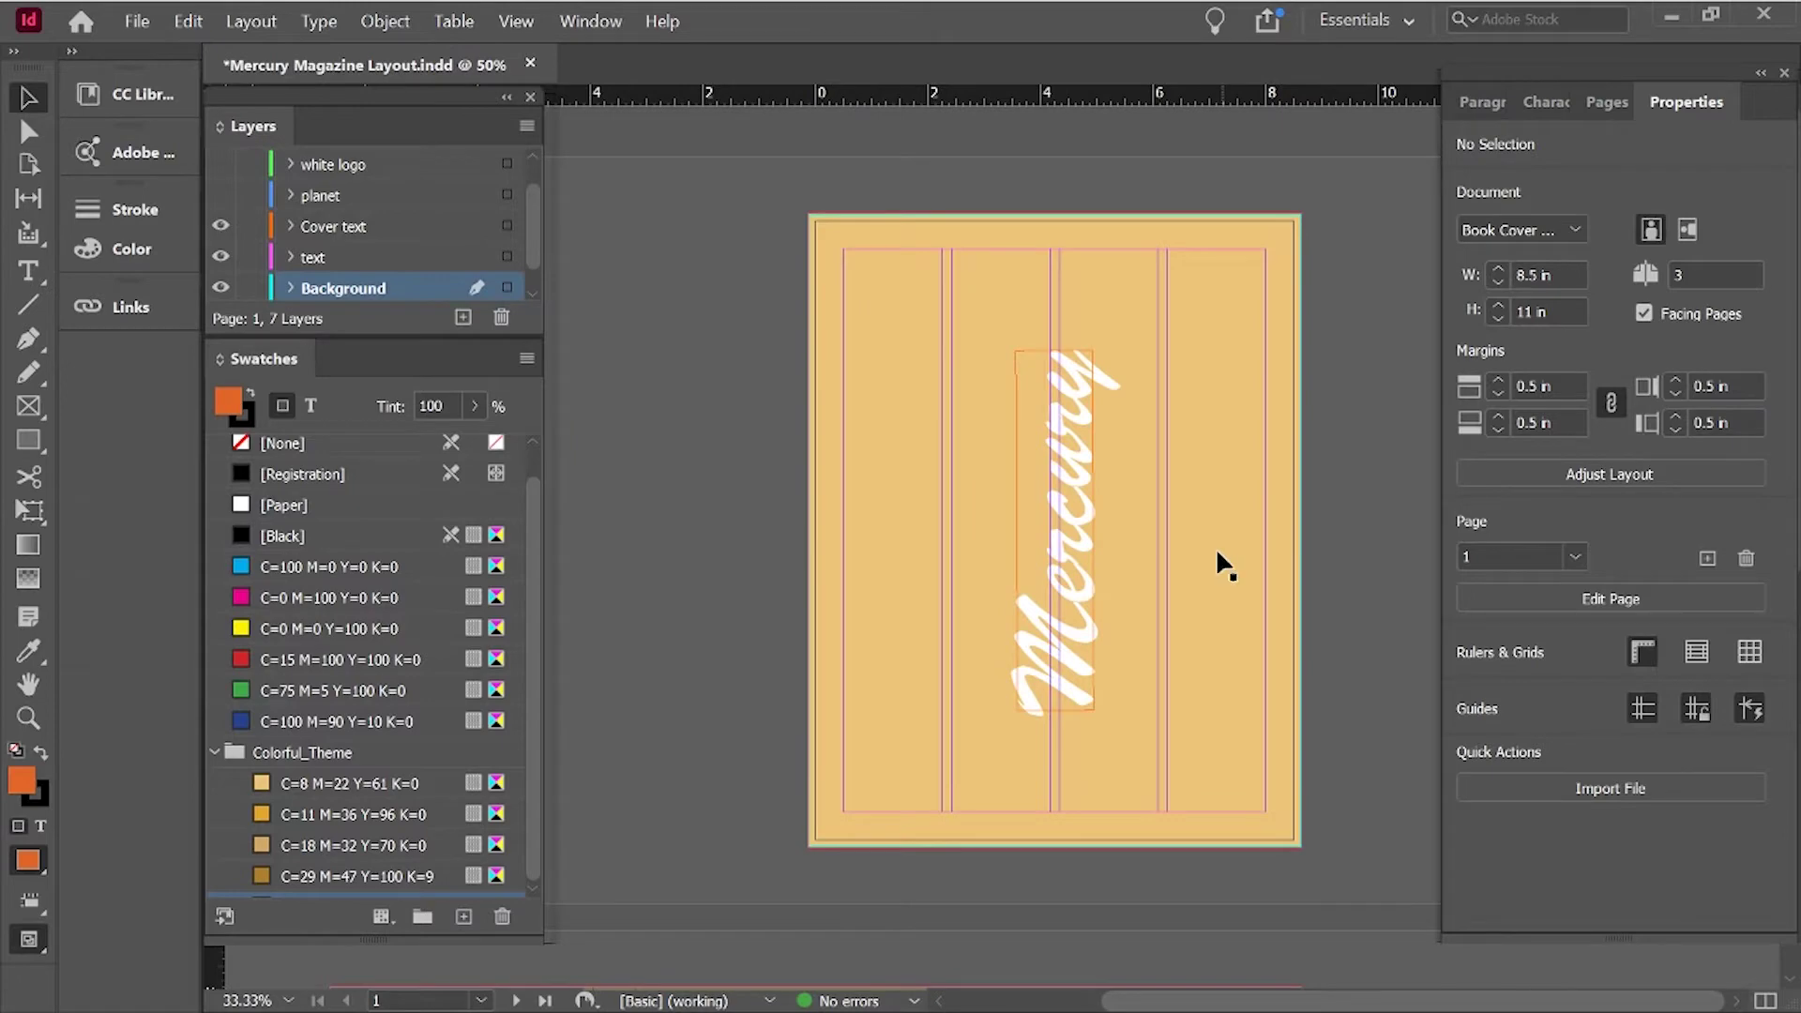
Show the planet layer, move the planet image over the upper-left part of the cover, and place its layer below Cover text.
{"action": "key", "text": "ctrl+equal"}
{"action": "key", "text": "ctrl+minus"}
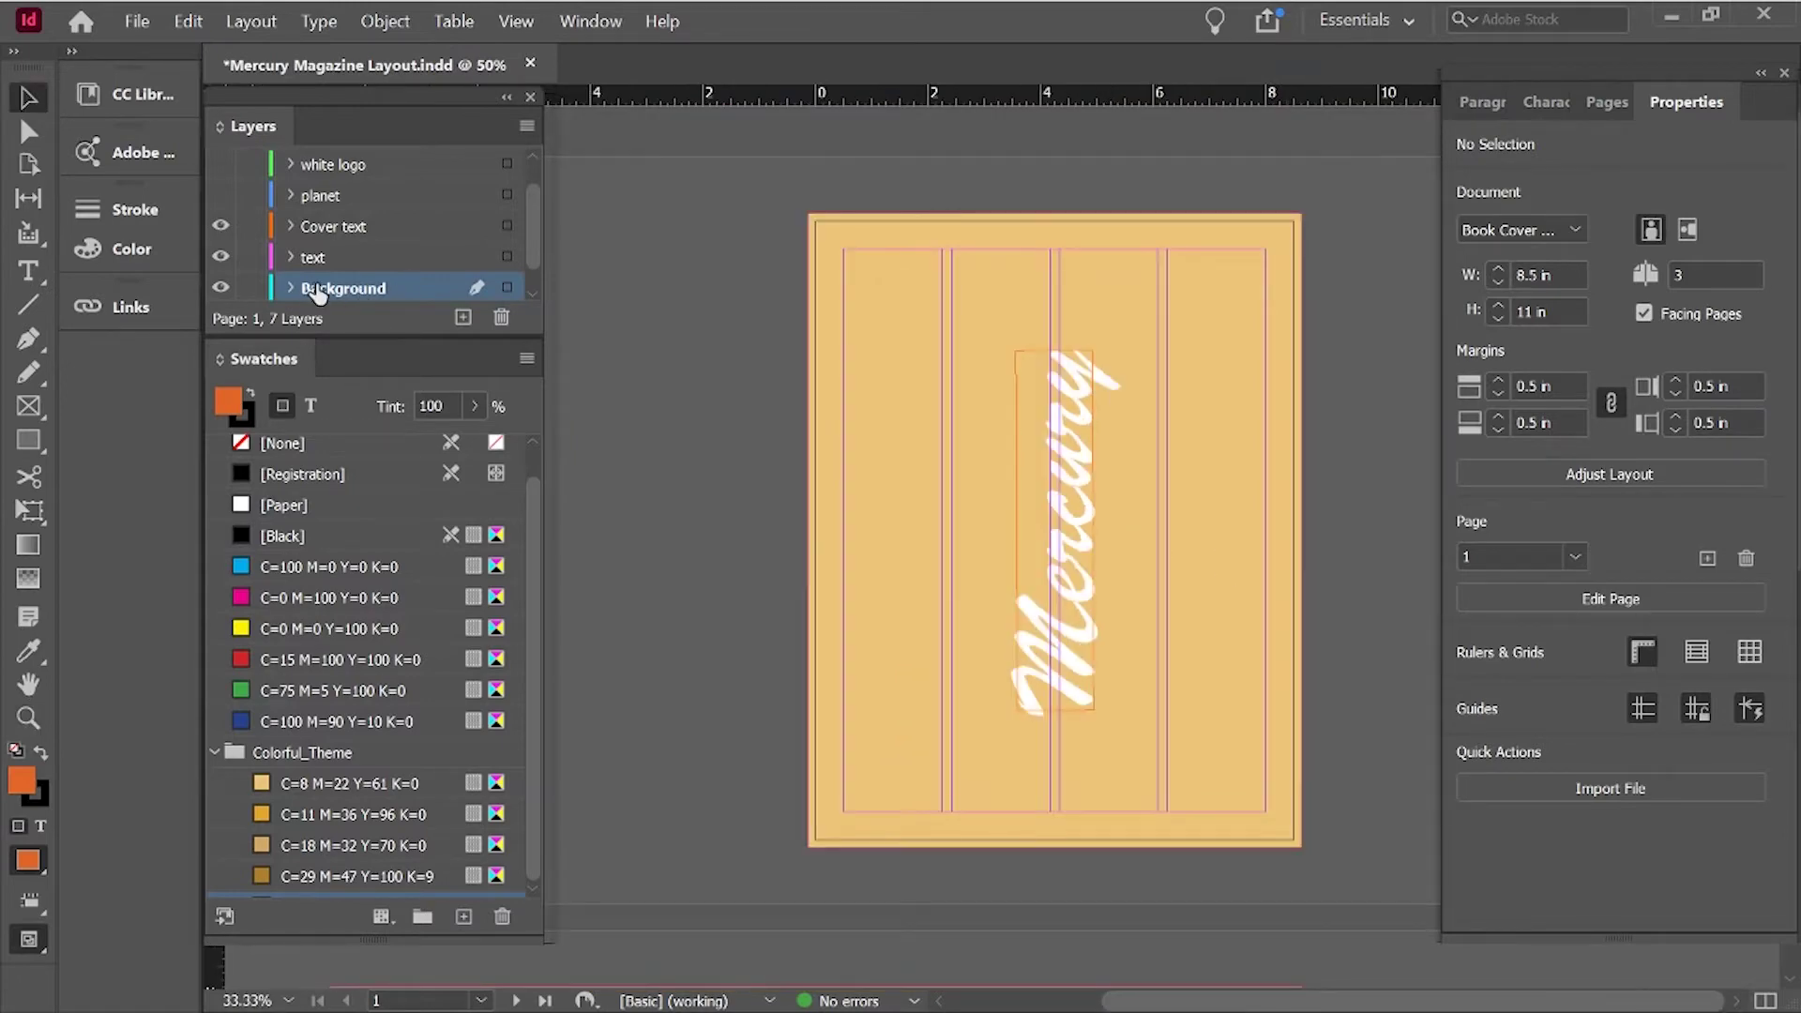
{"action": "left_click", "coordinate": [221, 194]}
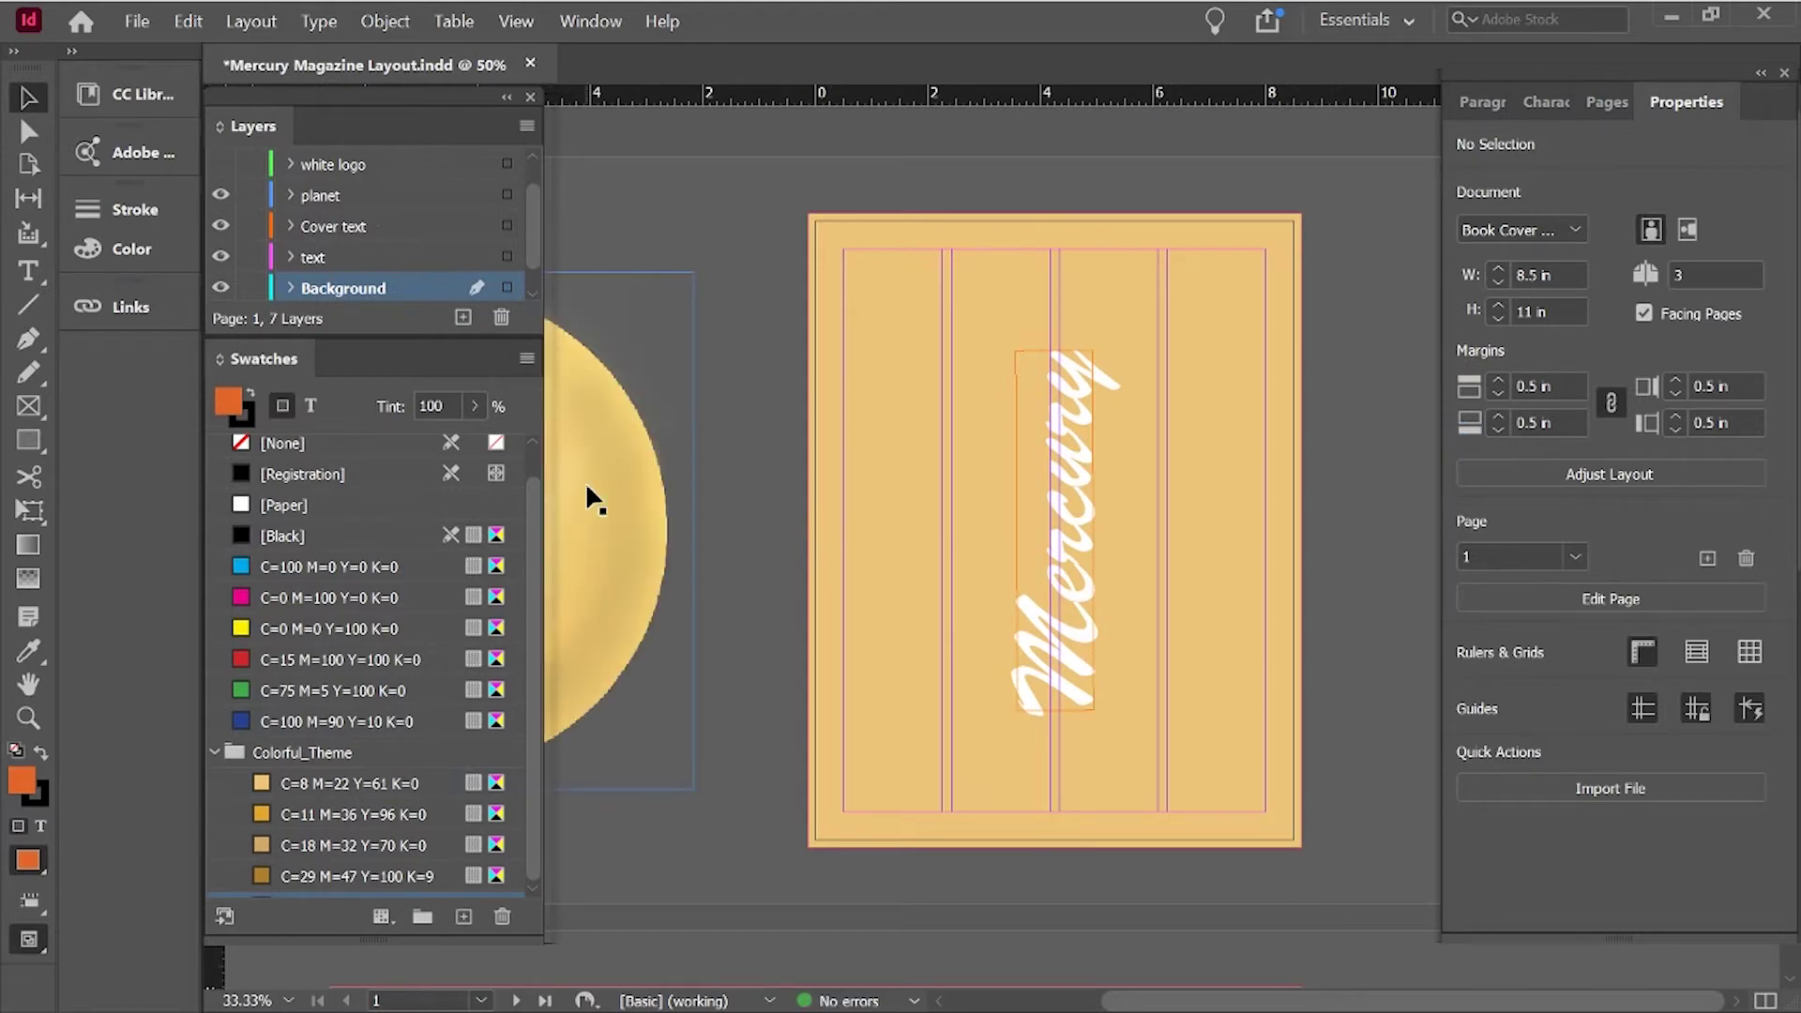
{"action": "left_click_drag", "start_coordinate": [586, 481], "coordinate": [804, 522]}
{"action": "left_click_drag", "start_coordinate": [735, 575], "coordinate": [702, 674]}
{"action": "left_click_drag", "start_coordinate": [366, 195], "coordinate": [369, 246]}
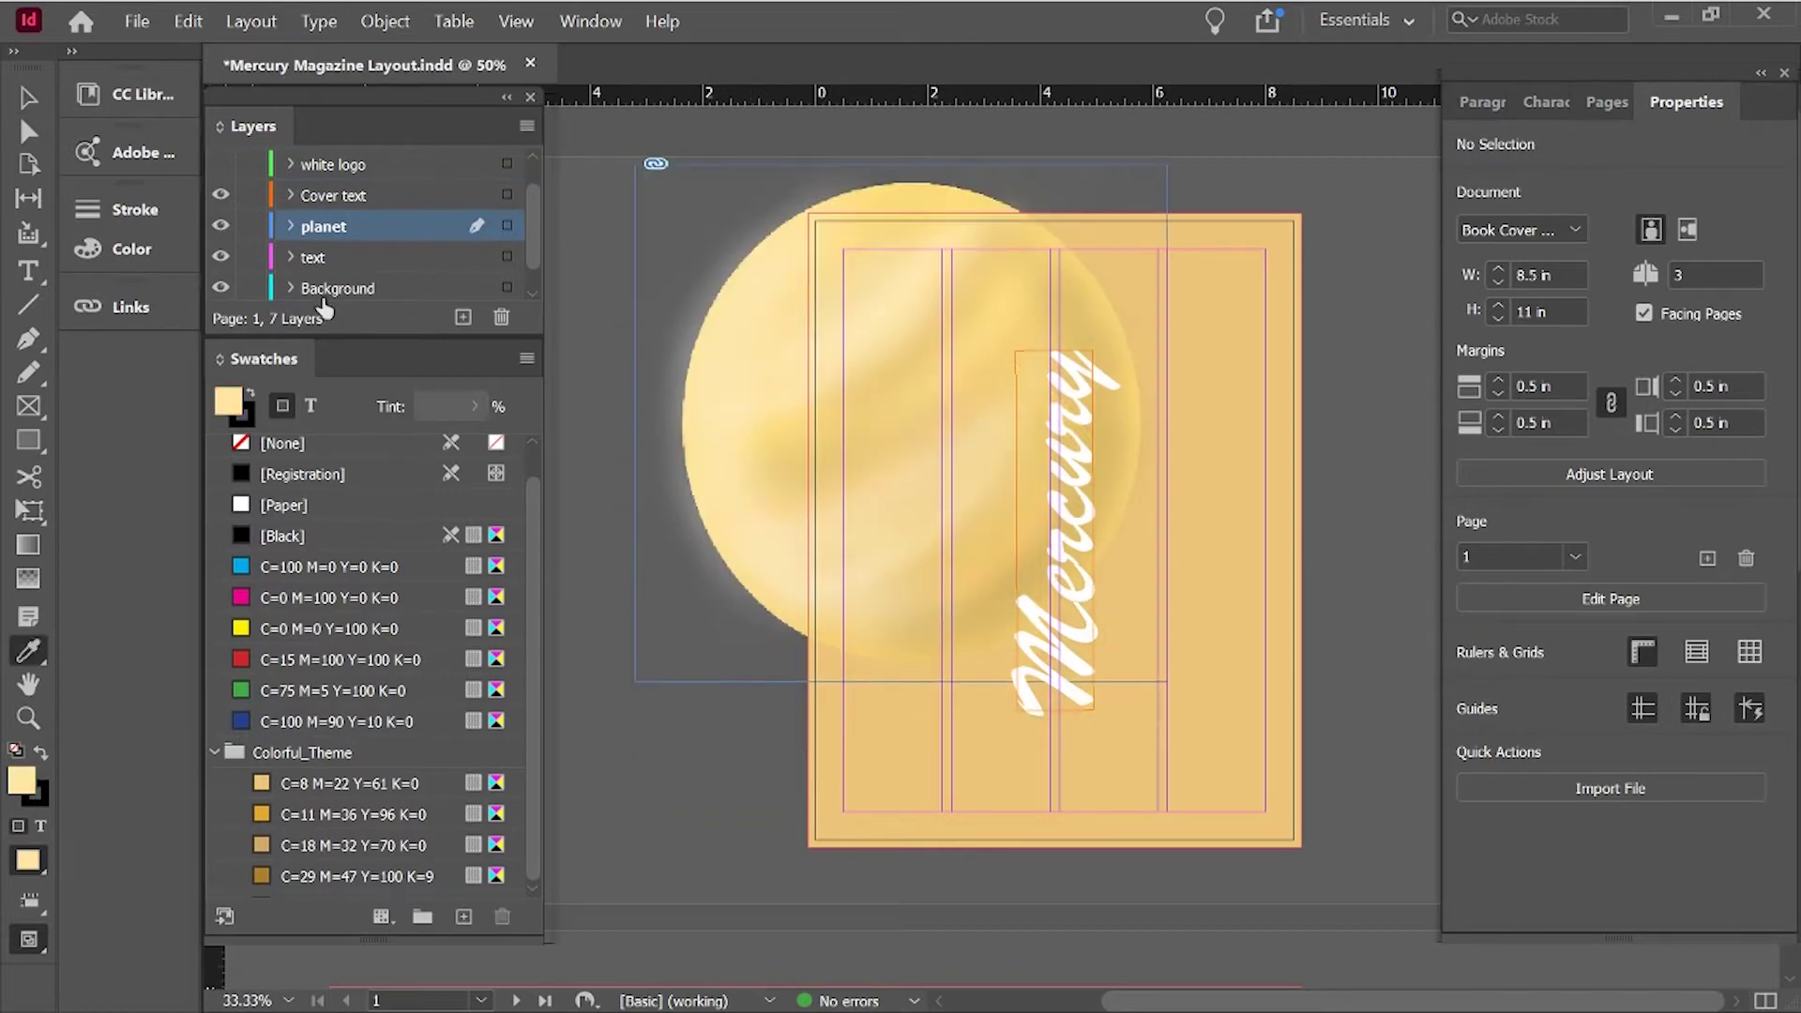
Fill the cover's background rectangle with a light yellow sampled from the planet image.
{"action": "left_click", "coordinate": [356, 288]}
{"action": "left_click", "coordinate": [943, 748]}
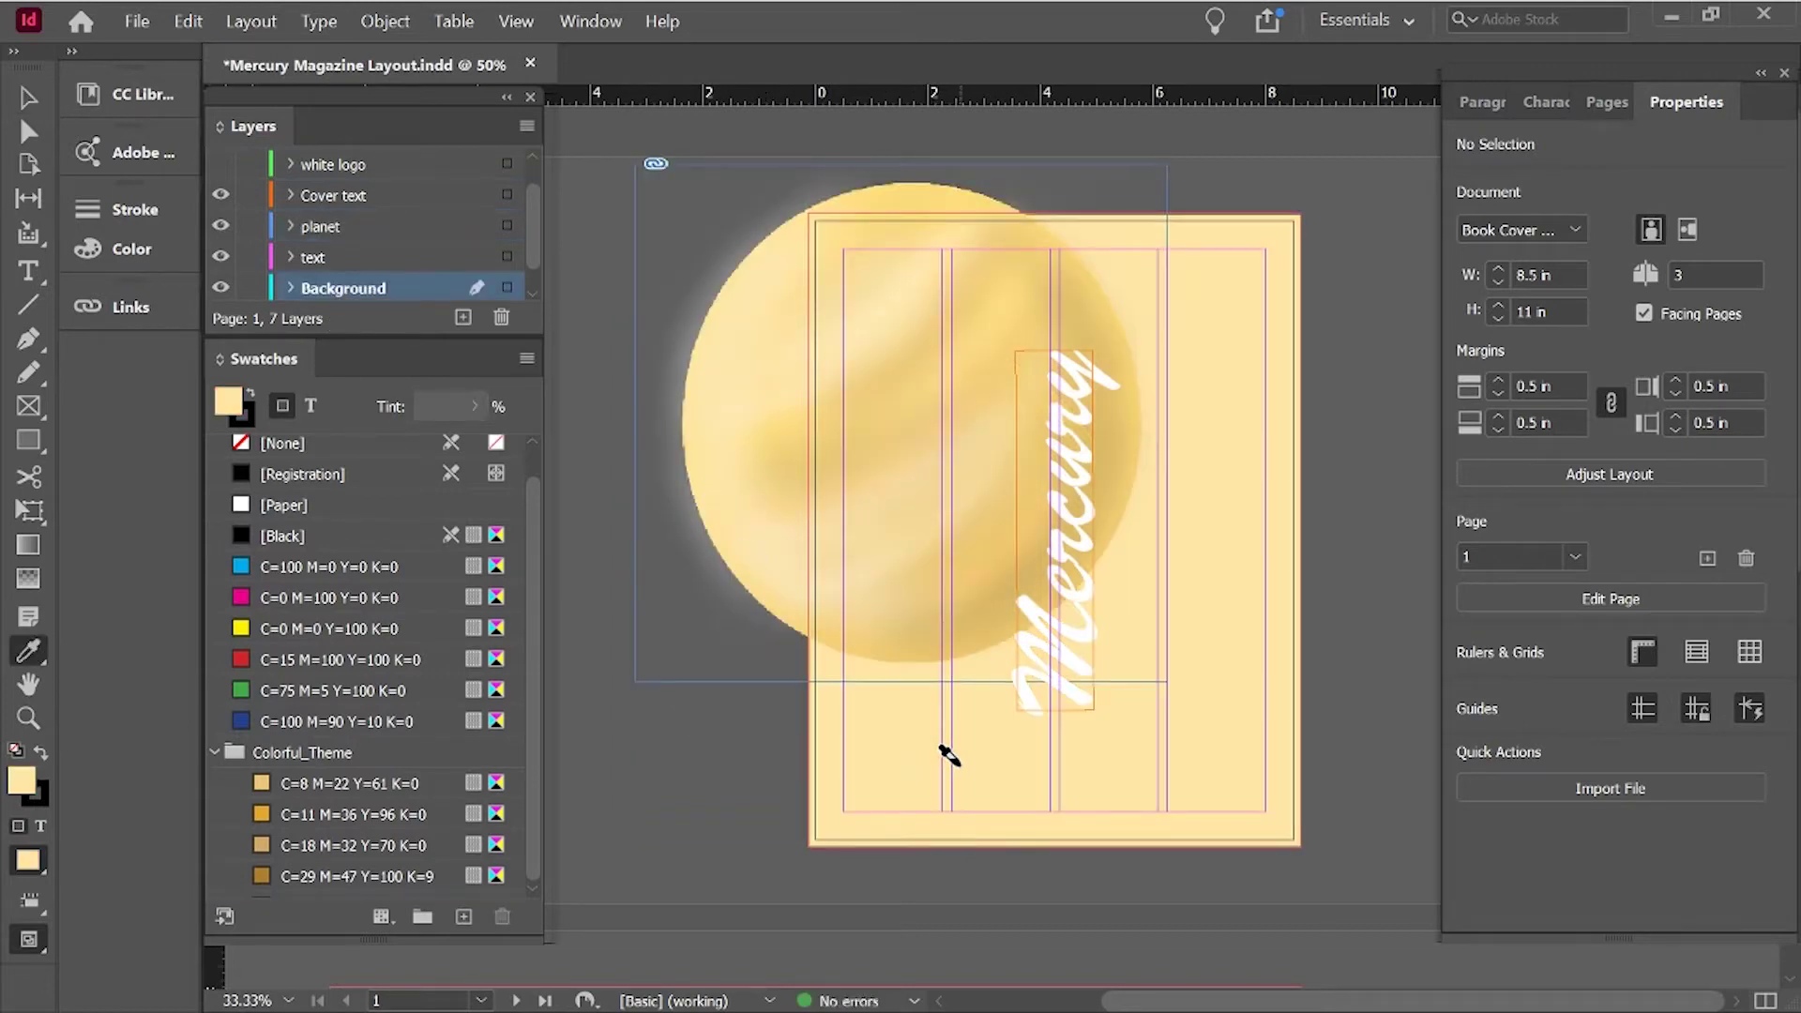
{"action": "left_click", "coordinate": [20, 97]}
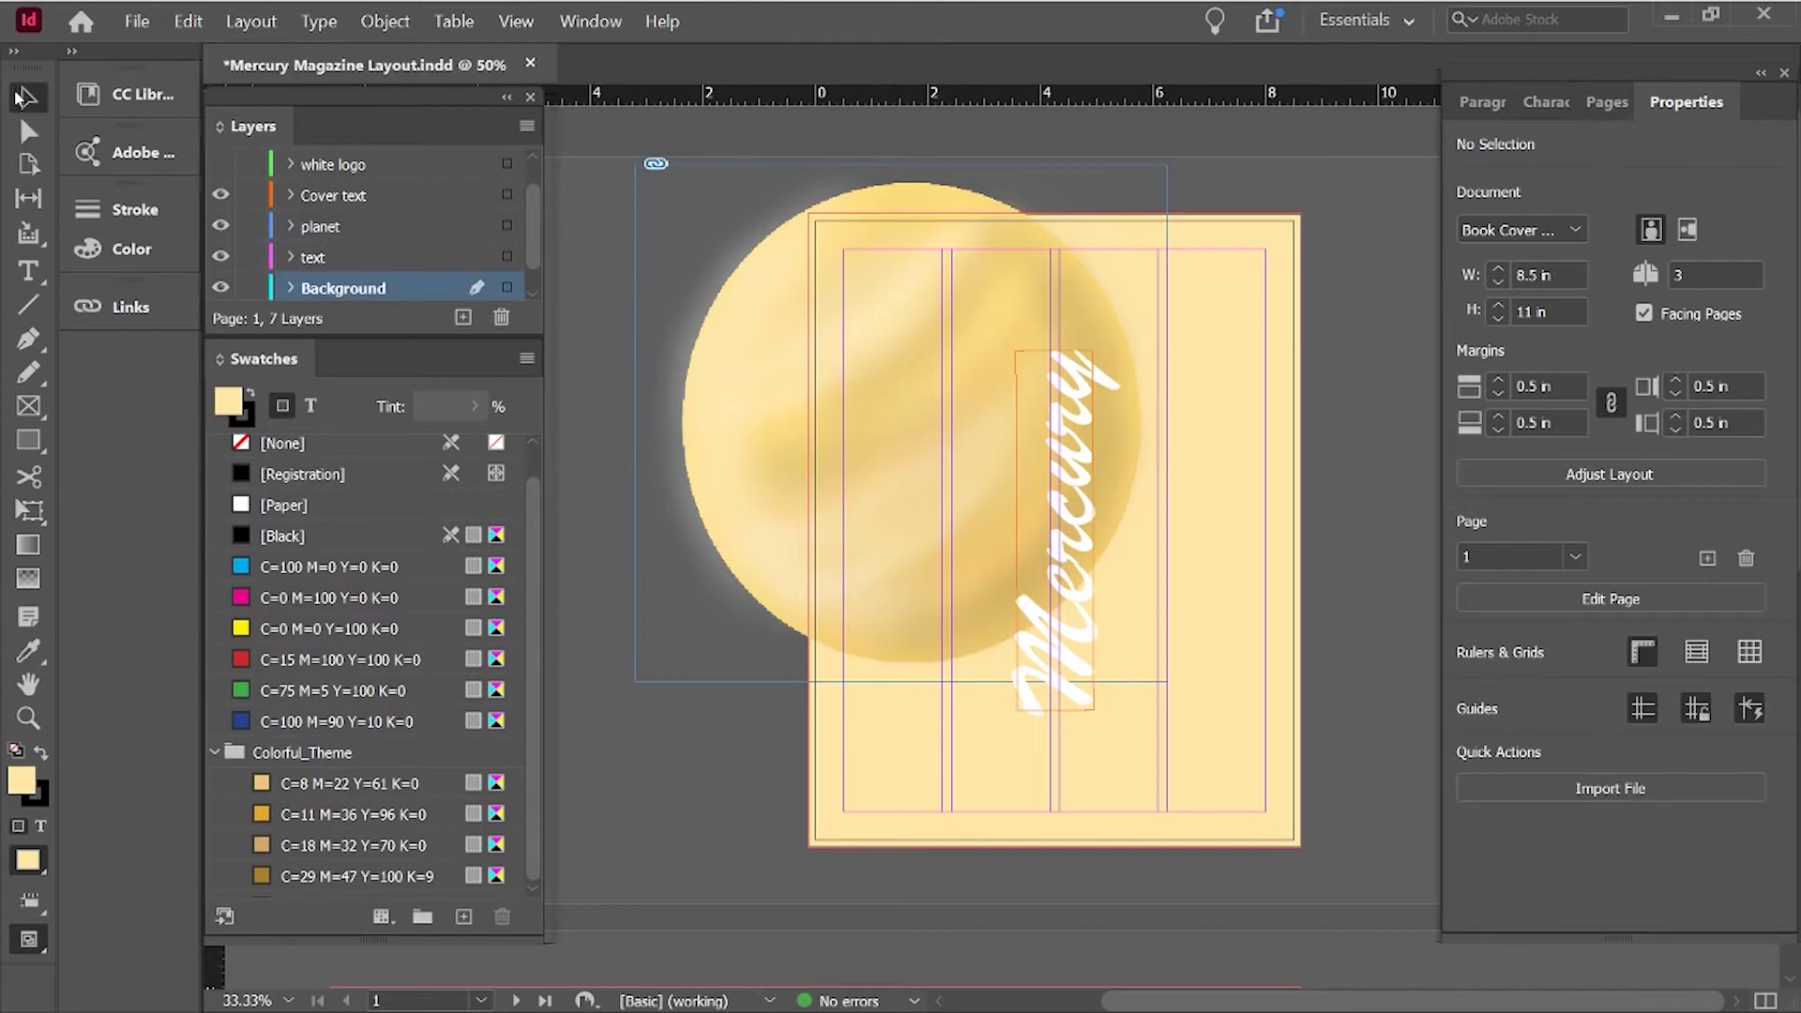
Enlarge the planet image to about 10.6 × 10 in and shift it toward the cover's upper-left corner.
{"action": "key", "text": "ctrl+0"}
{"action": "key", "text": "w"}
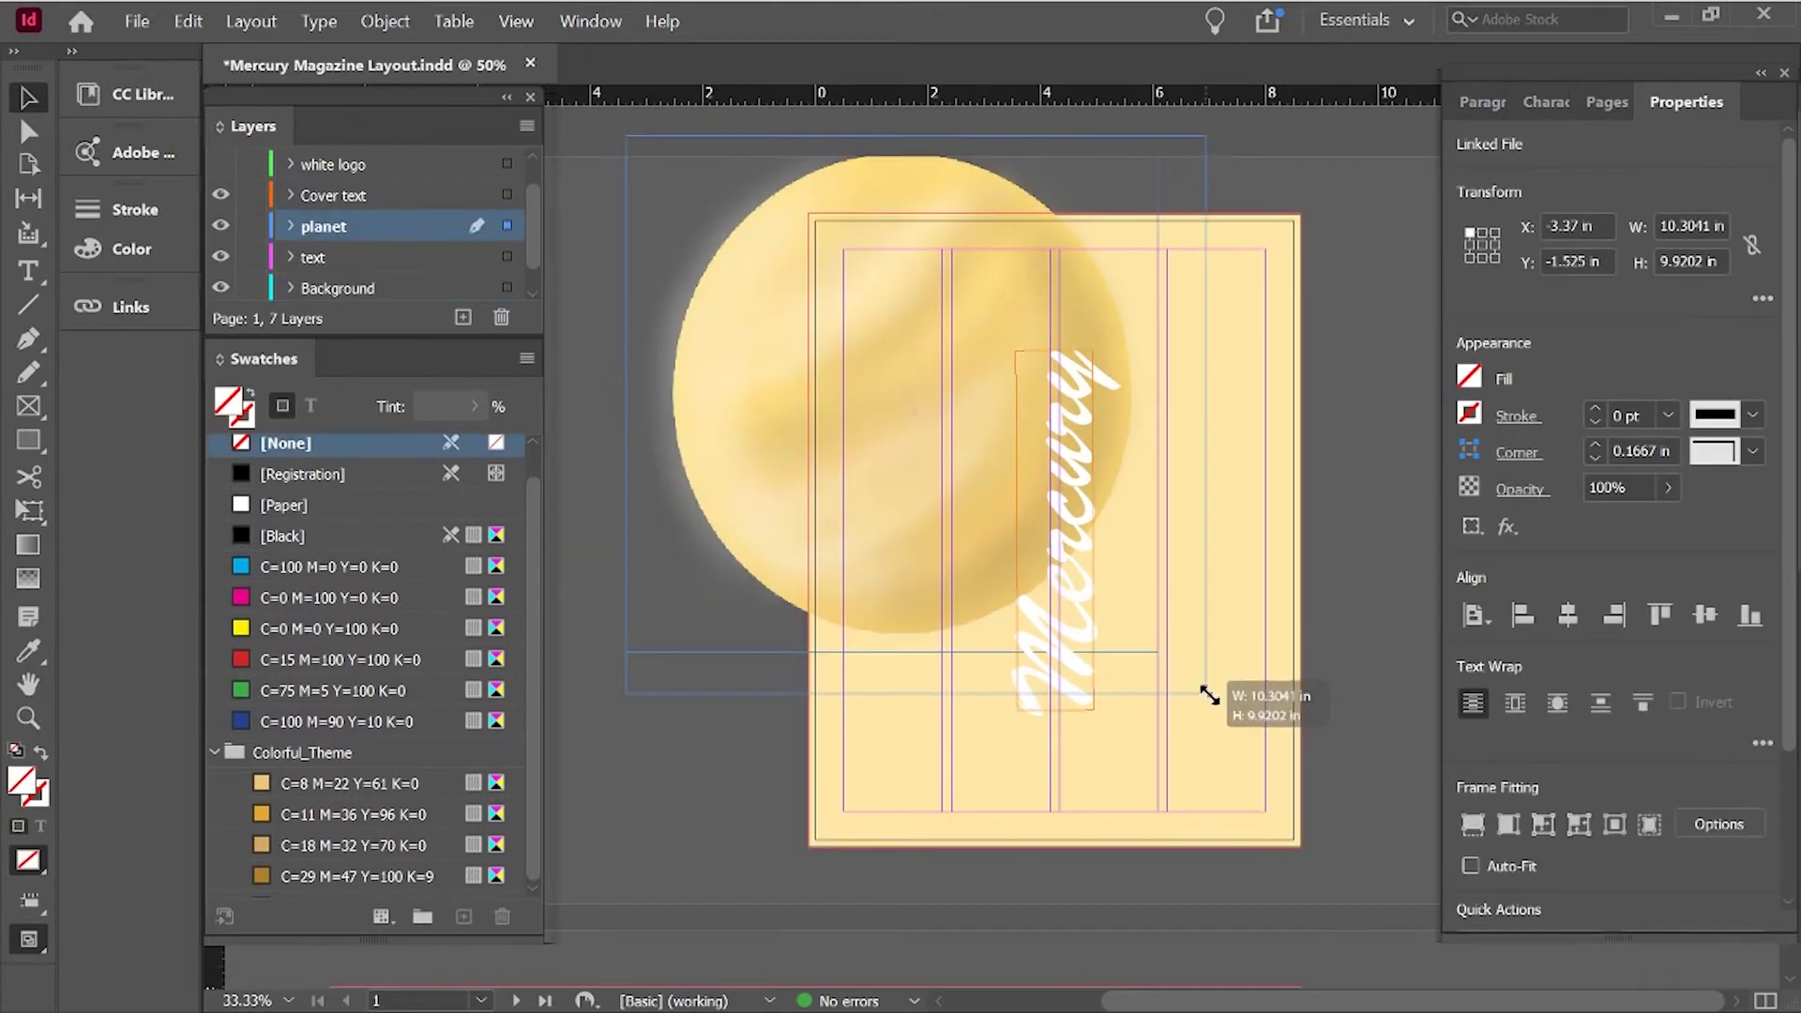
{"action": "left_click_drag", "start_coordinate": [1206, 691], "coordinate": [1226, 697]}
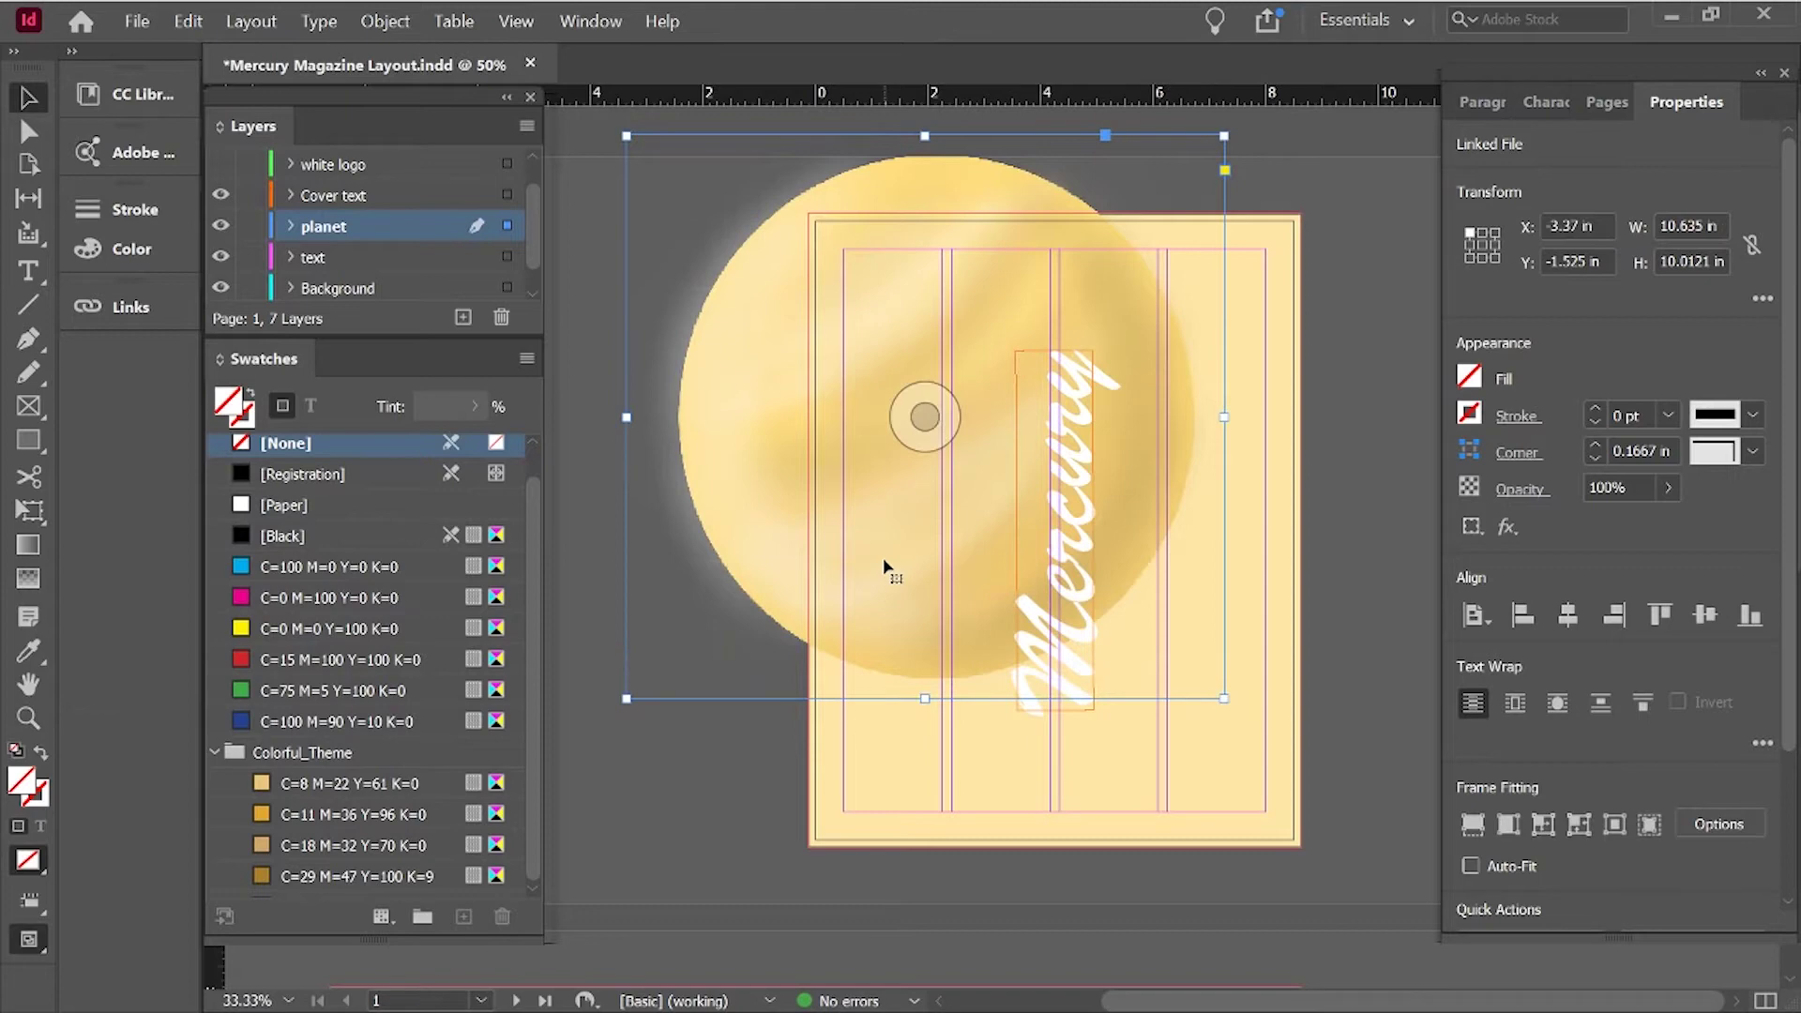
{"action": "left_click_drag", "start_coordinate": [884, 566], "coordinate": [864, 547]}
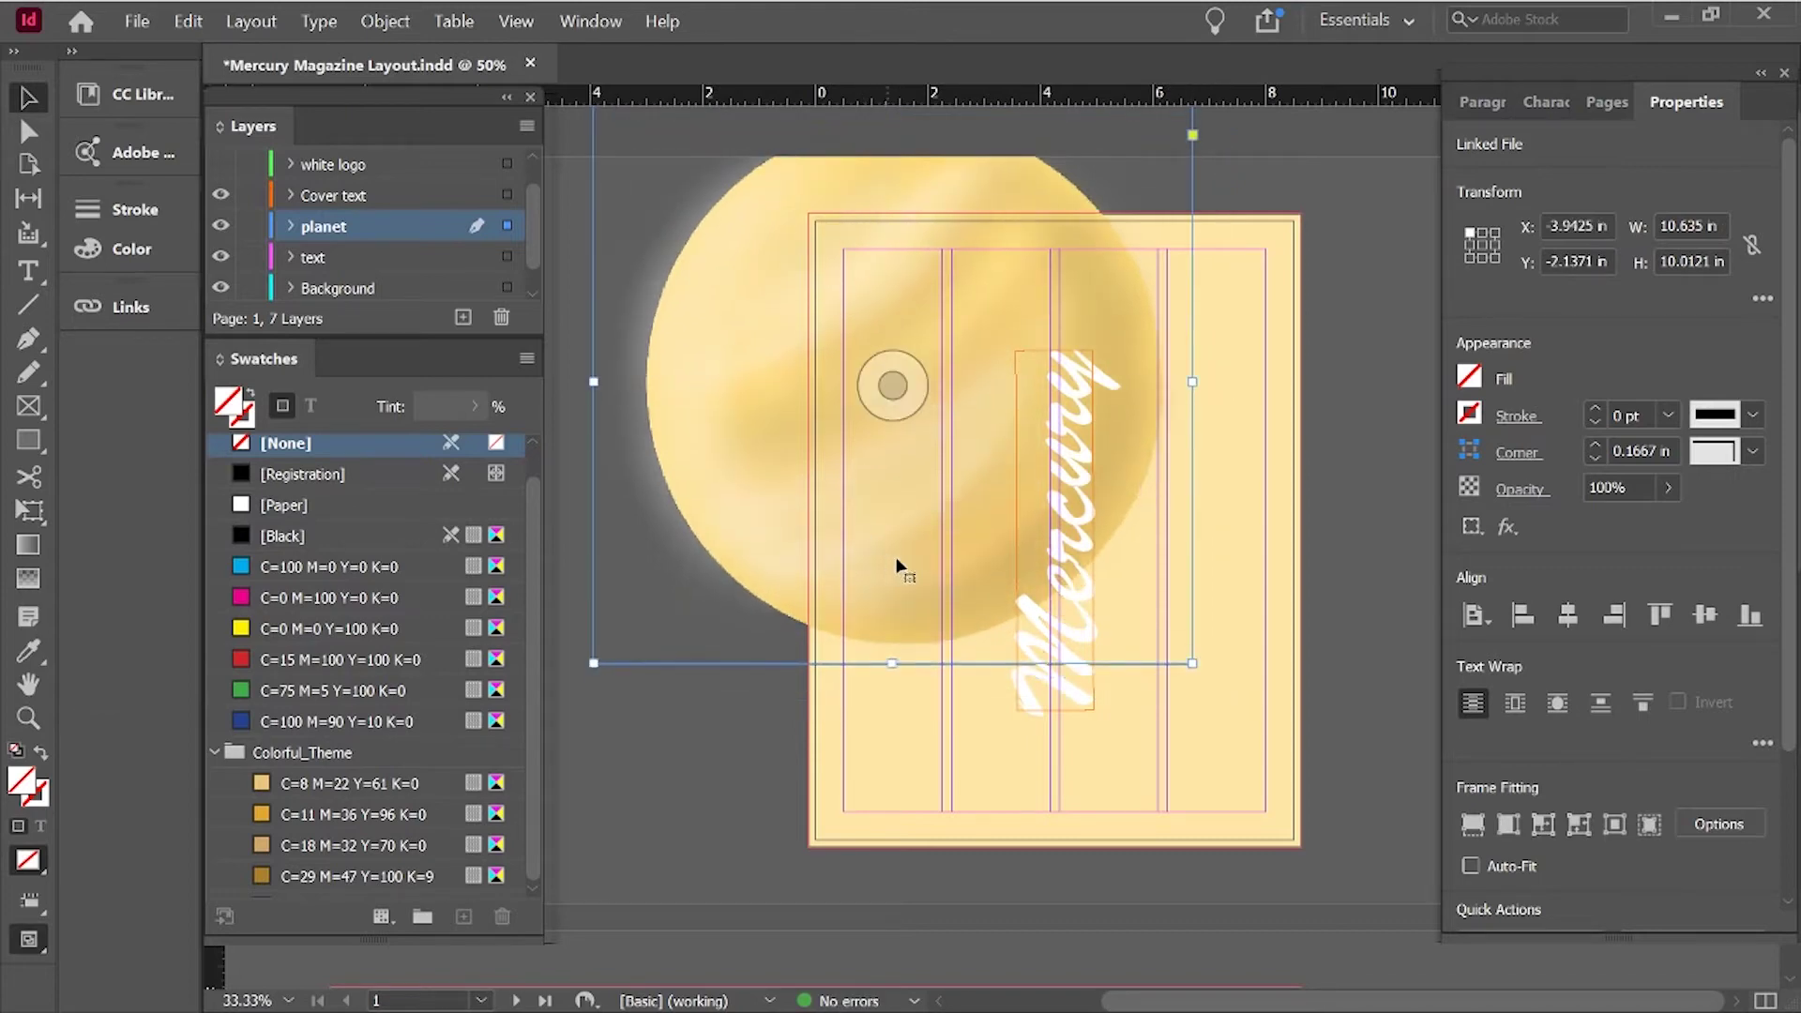
{"action": "left_click", "coordinate": [684, 876]}
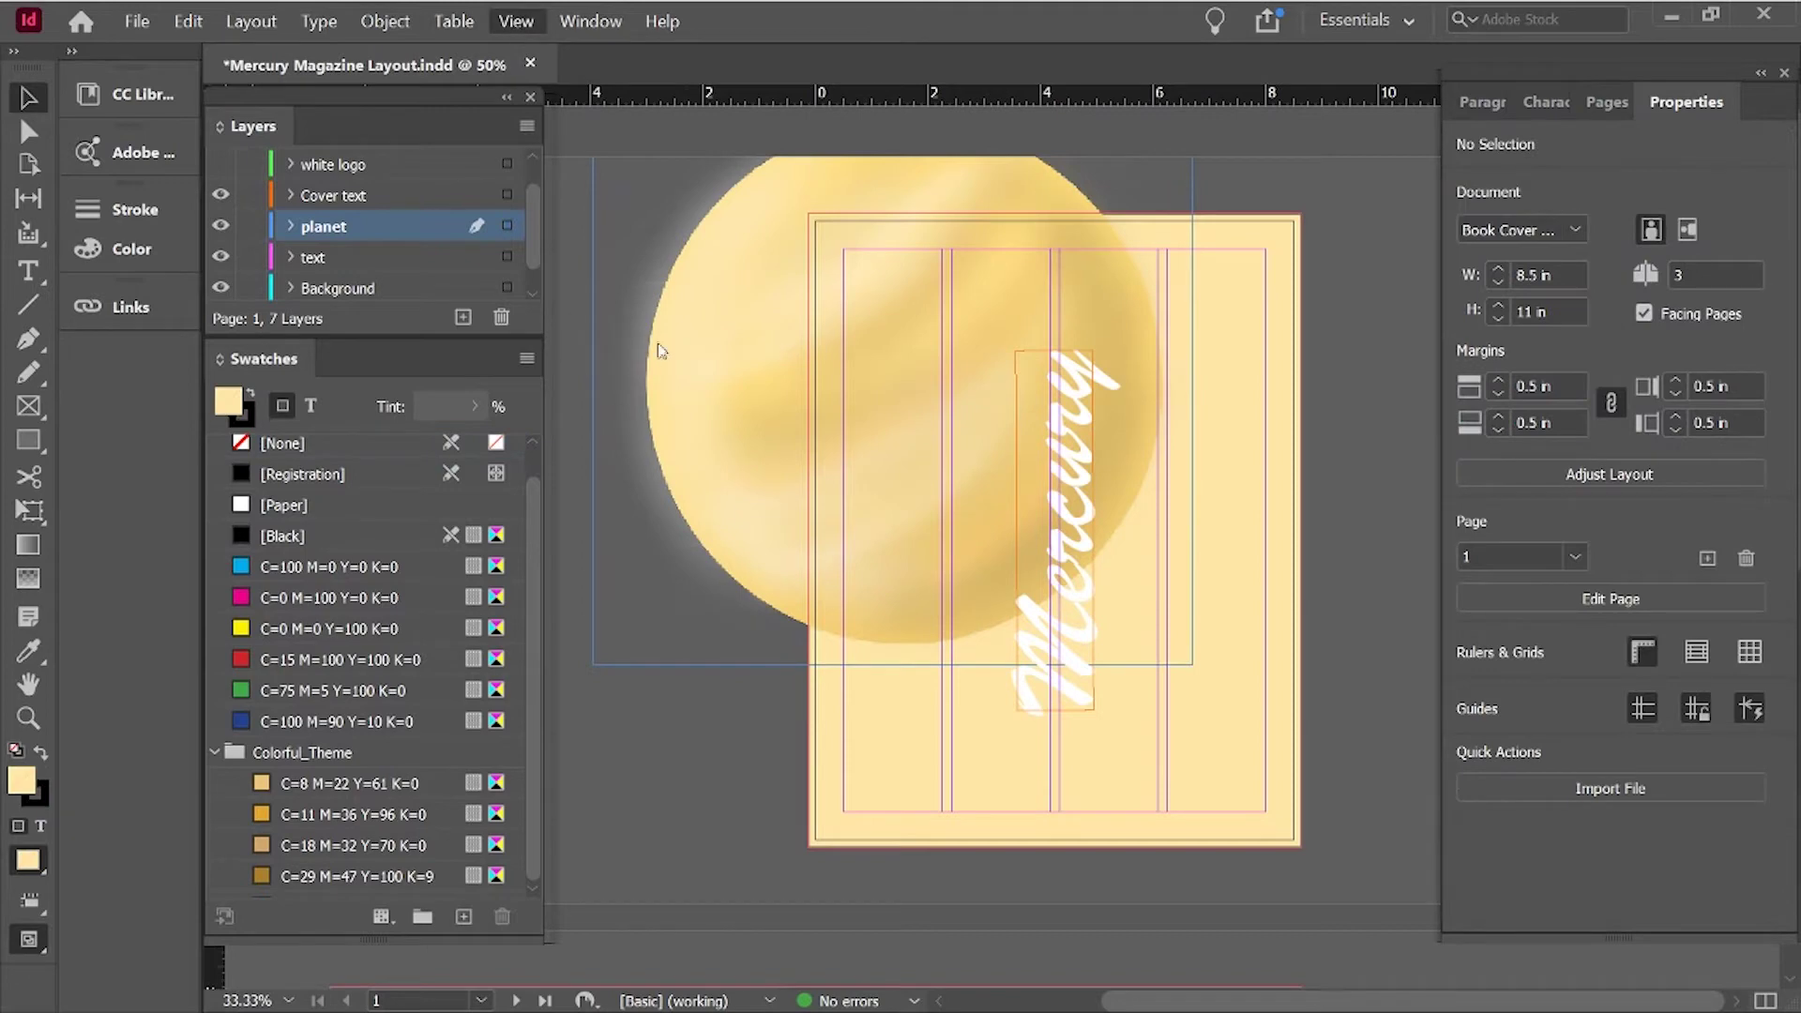
Preview the cover without guides and add a drop shadow to the planet's lower-right edge, adjusting its blending mode.
{"action": "key", "text": "w"}
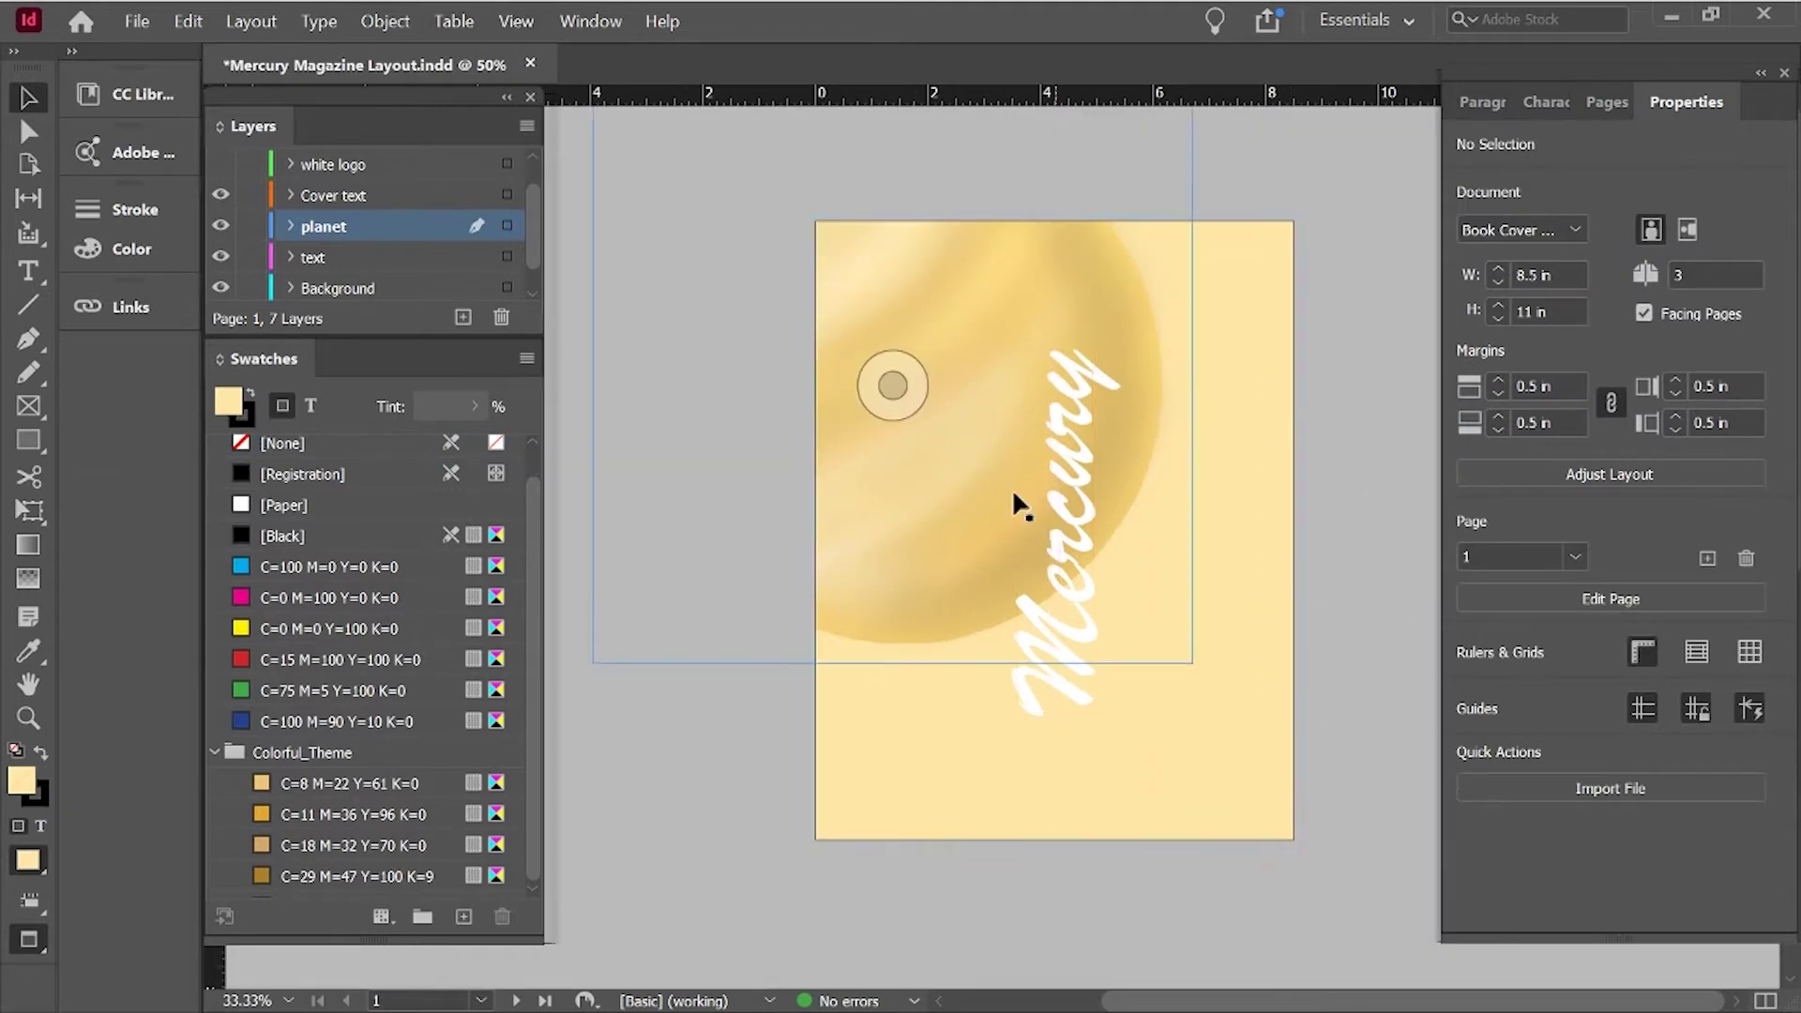
{"action": "left_click", "coordinate": [942, 467]}
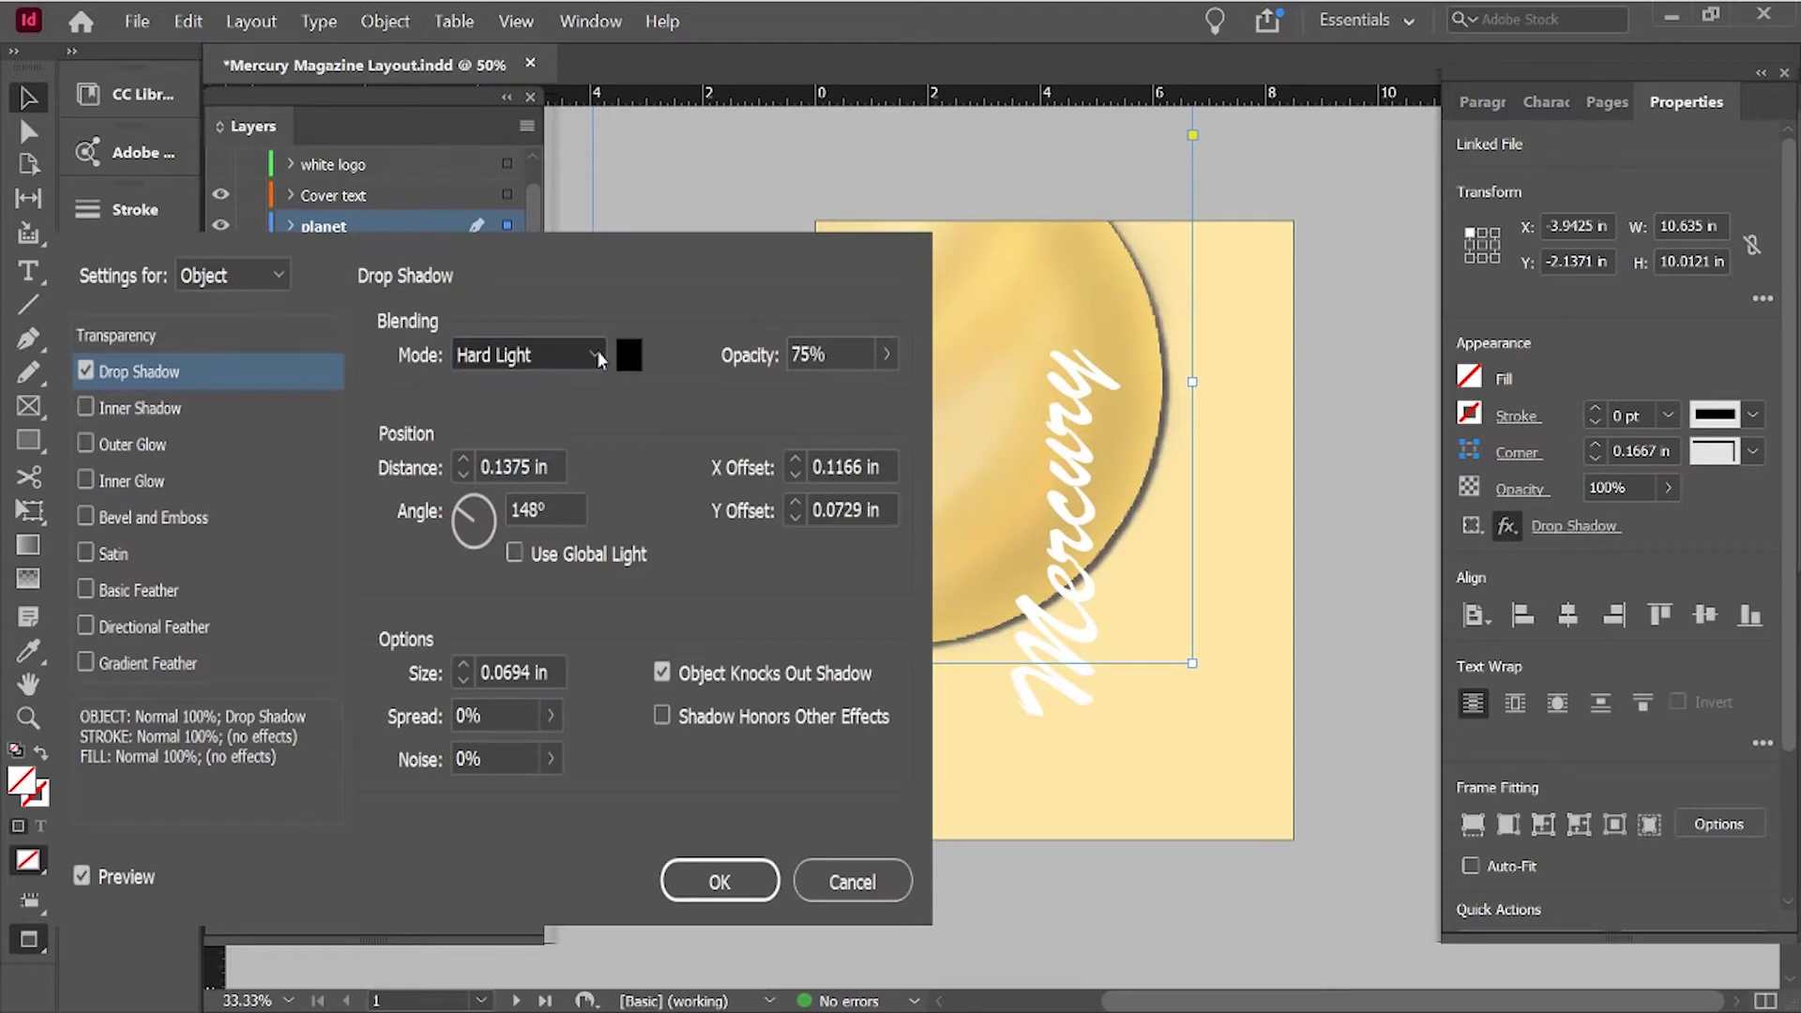
{"action": "key", "text": "Down"}
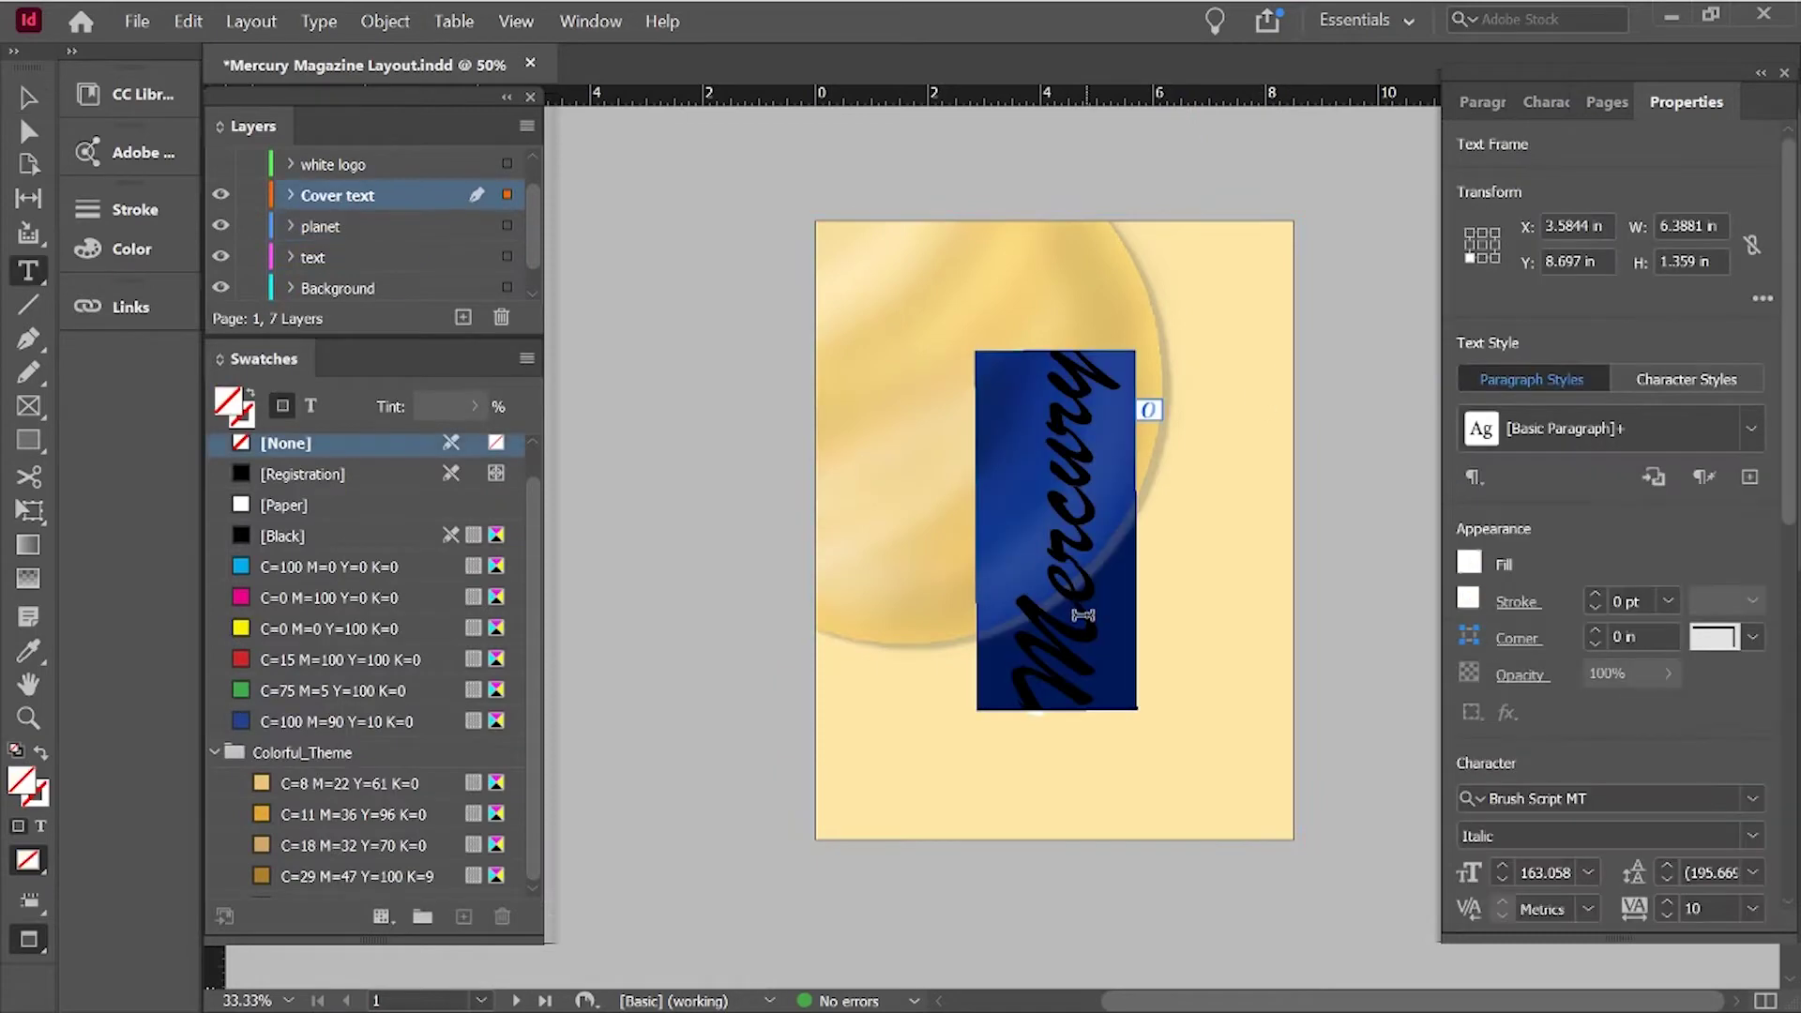
Fill the Mercury text with the golden theme swatch C=11 M=36 Y=96 K=0.
{"action": "left_click", "coordinate": [310, 405]}
{"action": "left_click", "coordinate": [352, 789]}
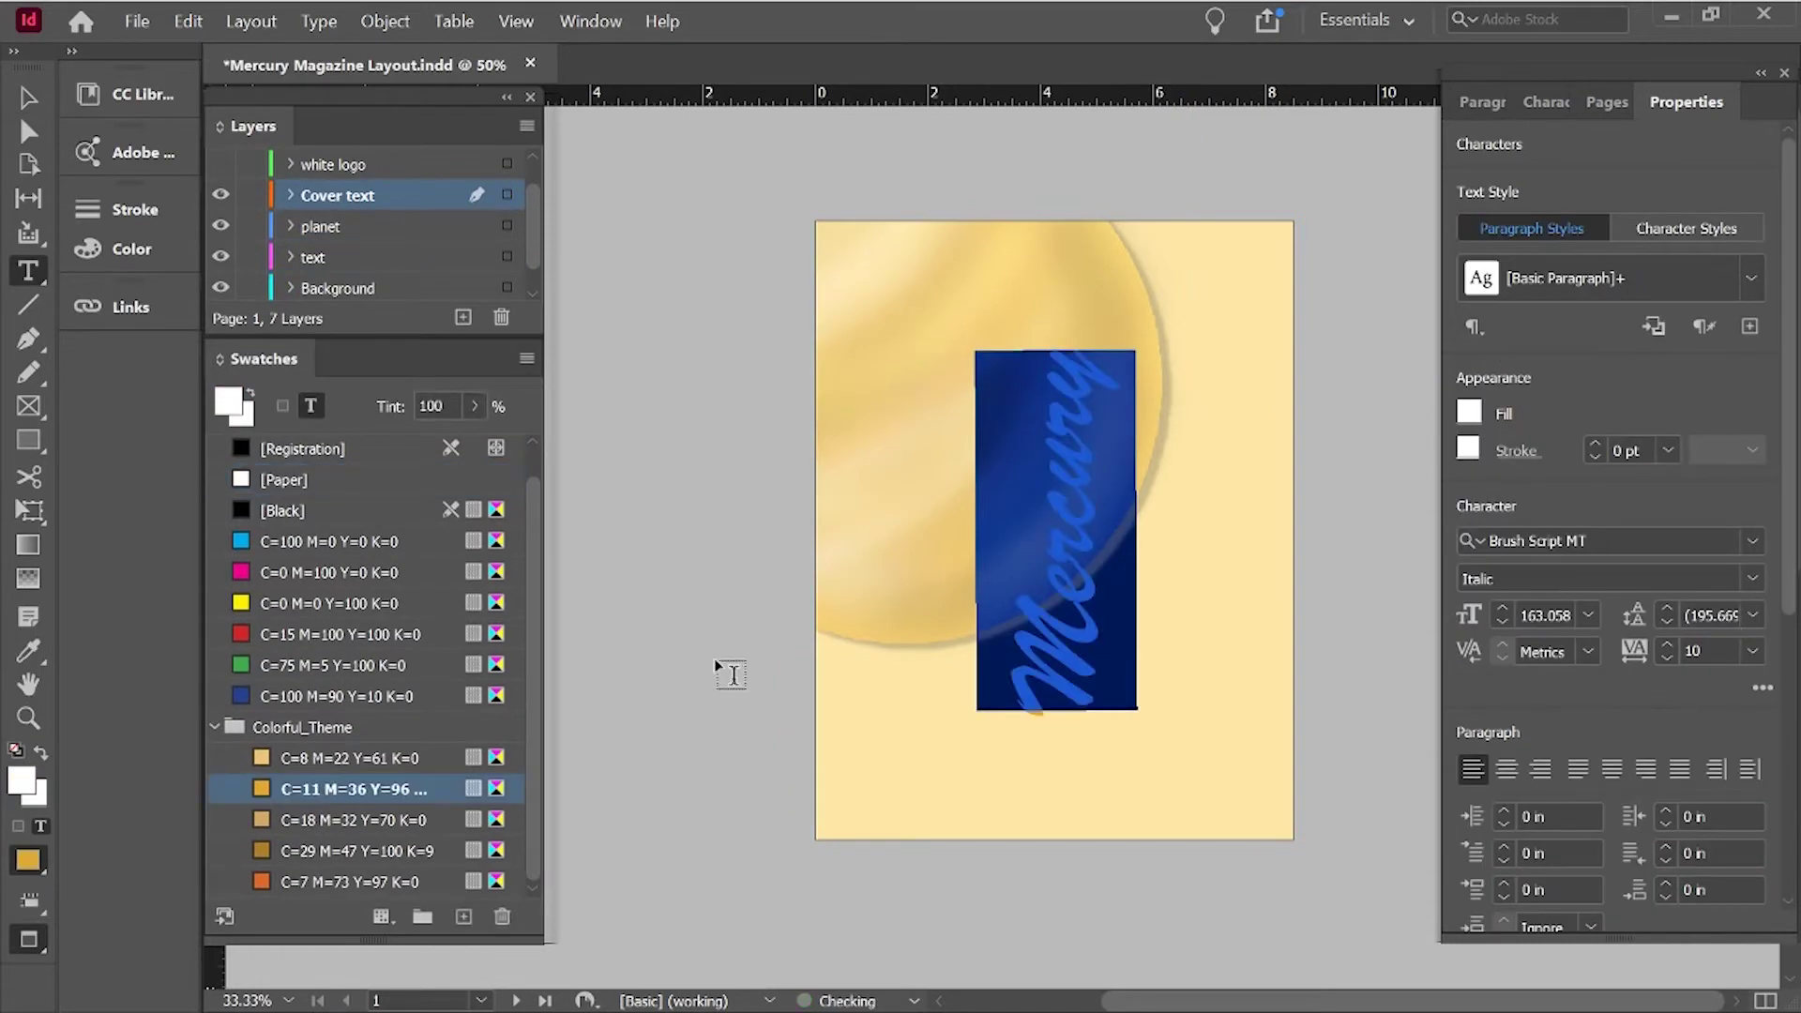
{"action": "left_click", "coordinate": [1043, 610]}
{"action": "key", "text": "Escape"}
Move the planet up slightly and refill the background, trying C=8 M=22 Y=61 K=0 before sampling a pale yellow from the planet.
{"action": "left_click", "coordinate": [901, 595]}
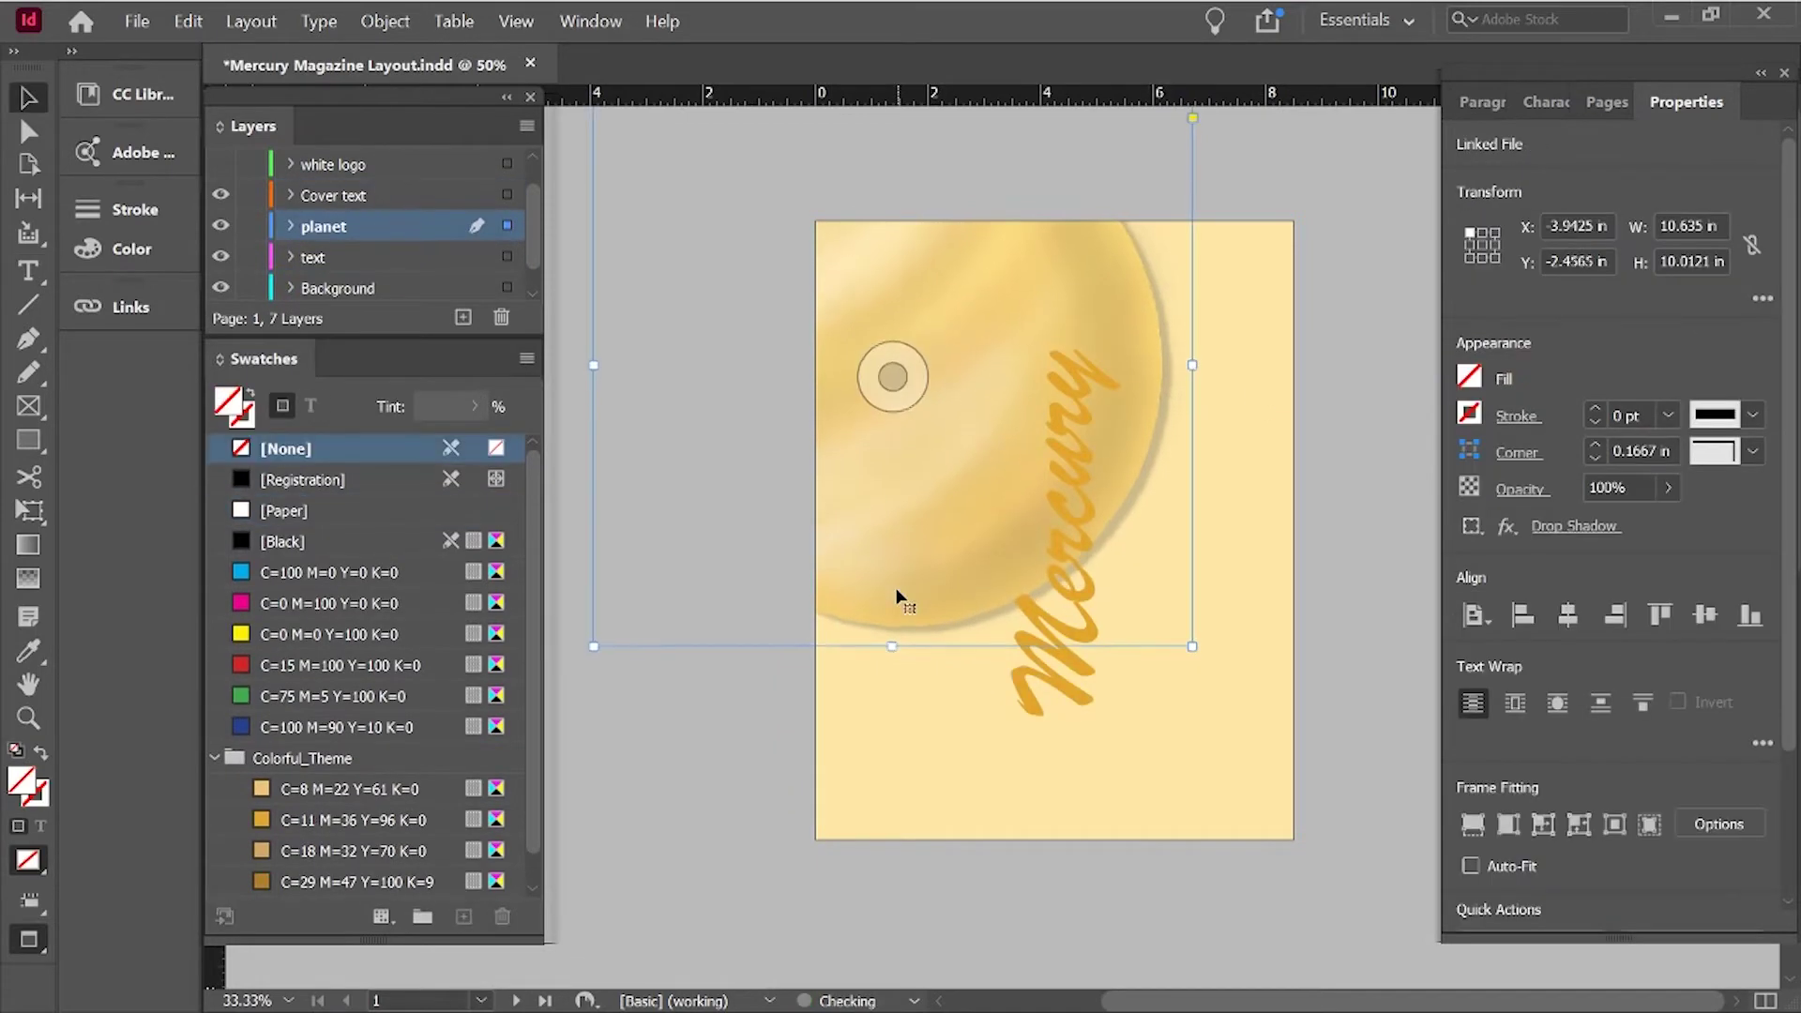
{"action": "left_click", "coordinate": [757, 784]}
{"action": "left_click", "coordinate": [975, 814]}
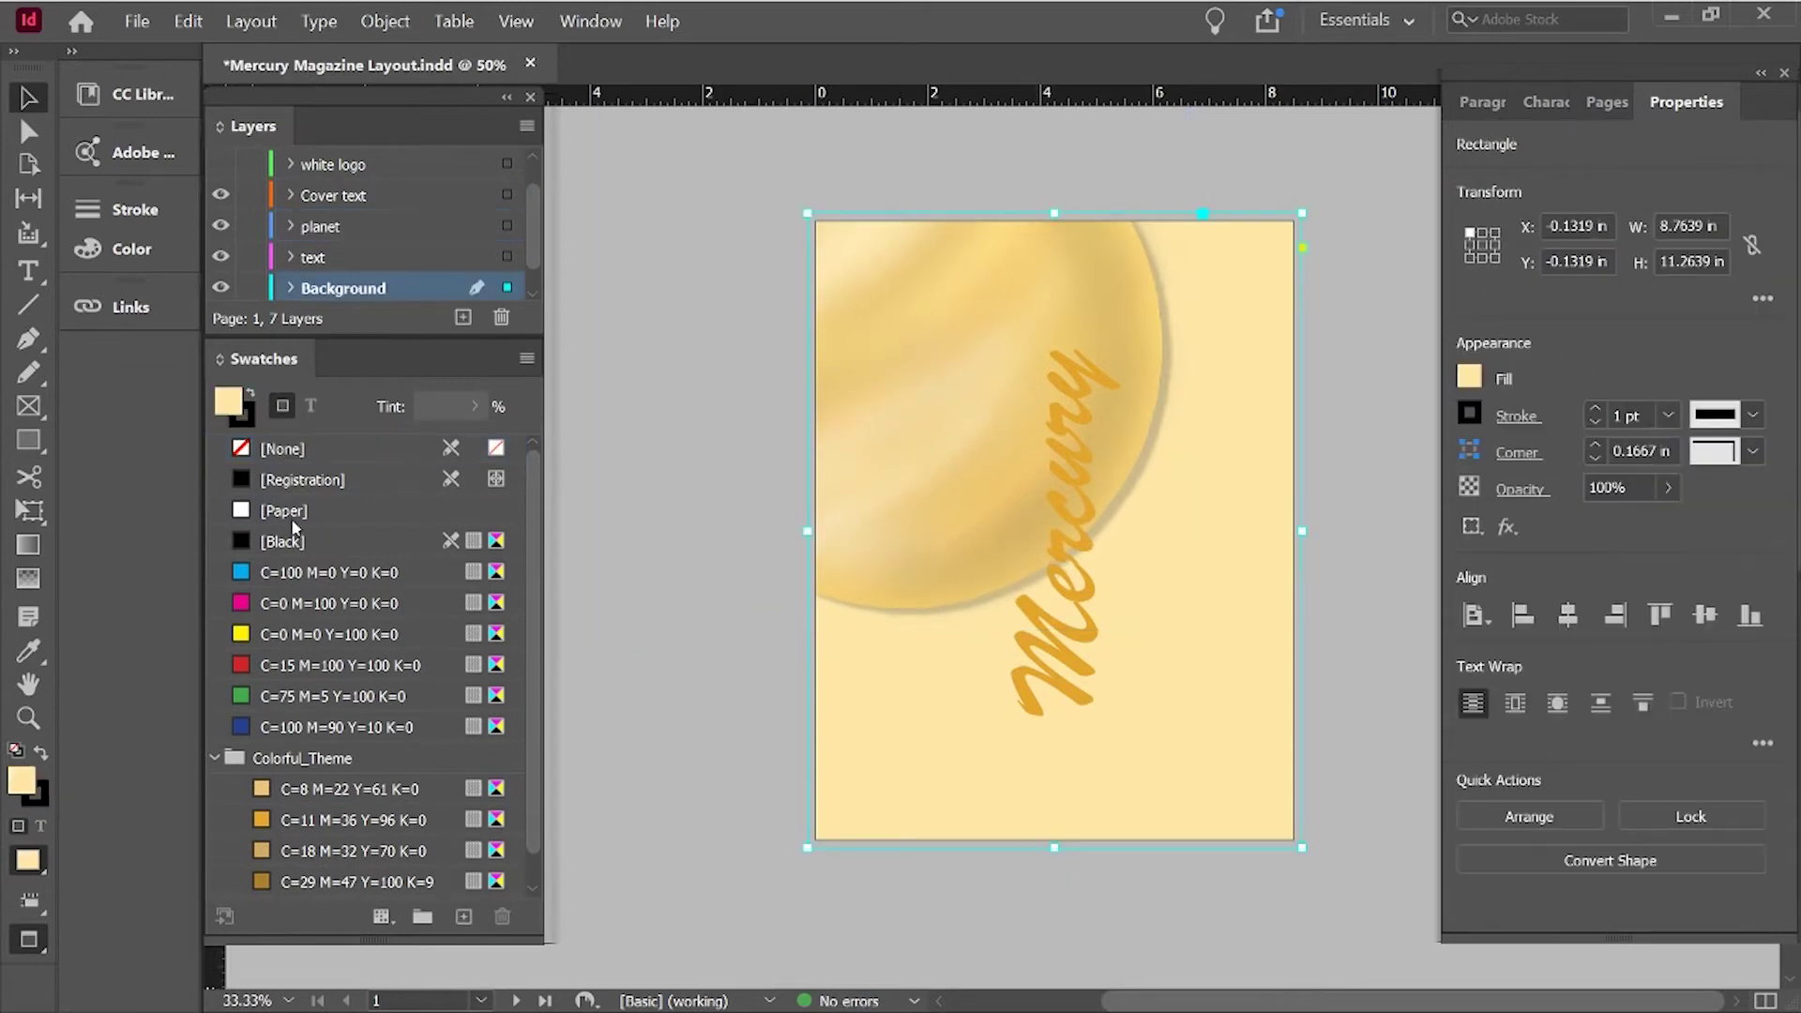
{"action": "key", "text": "Delete"}
{"action": "key", "text": "ctrl+z"}
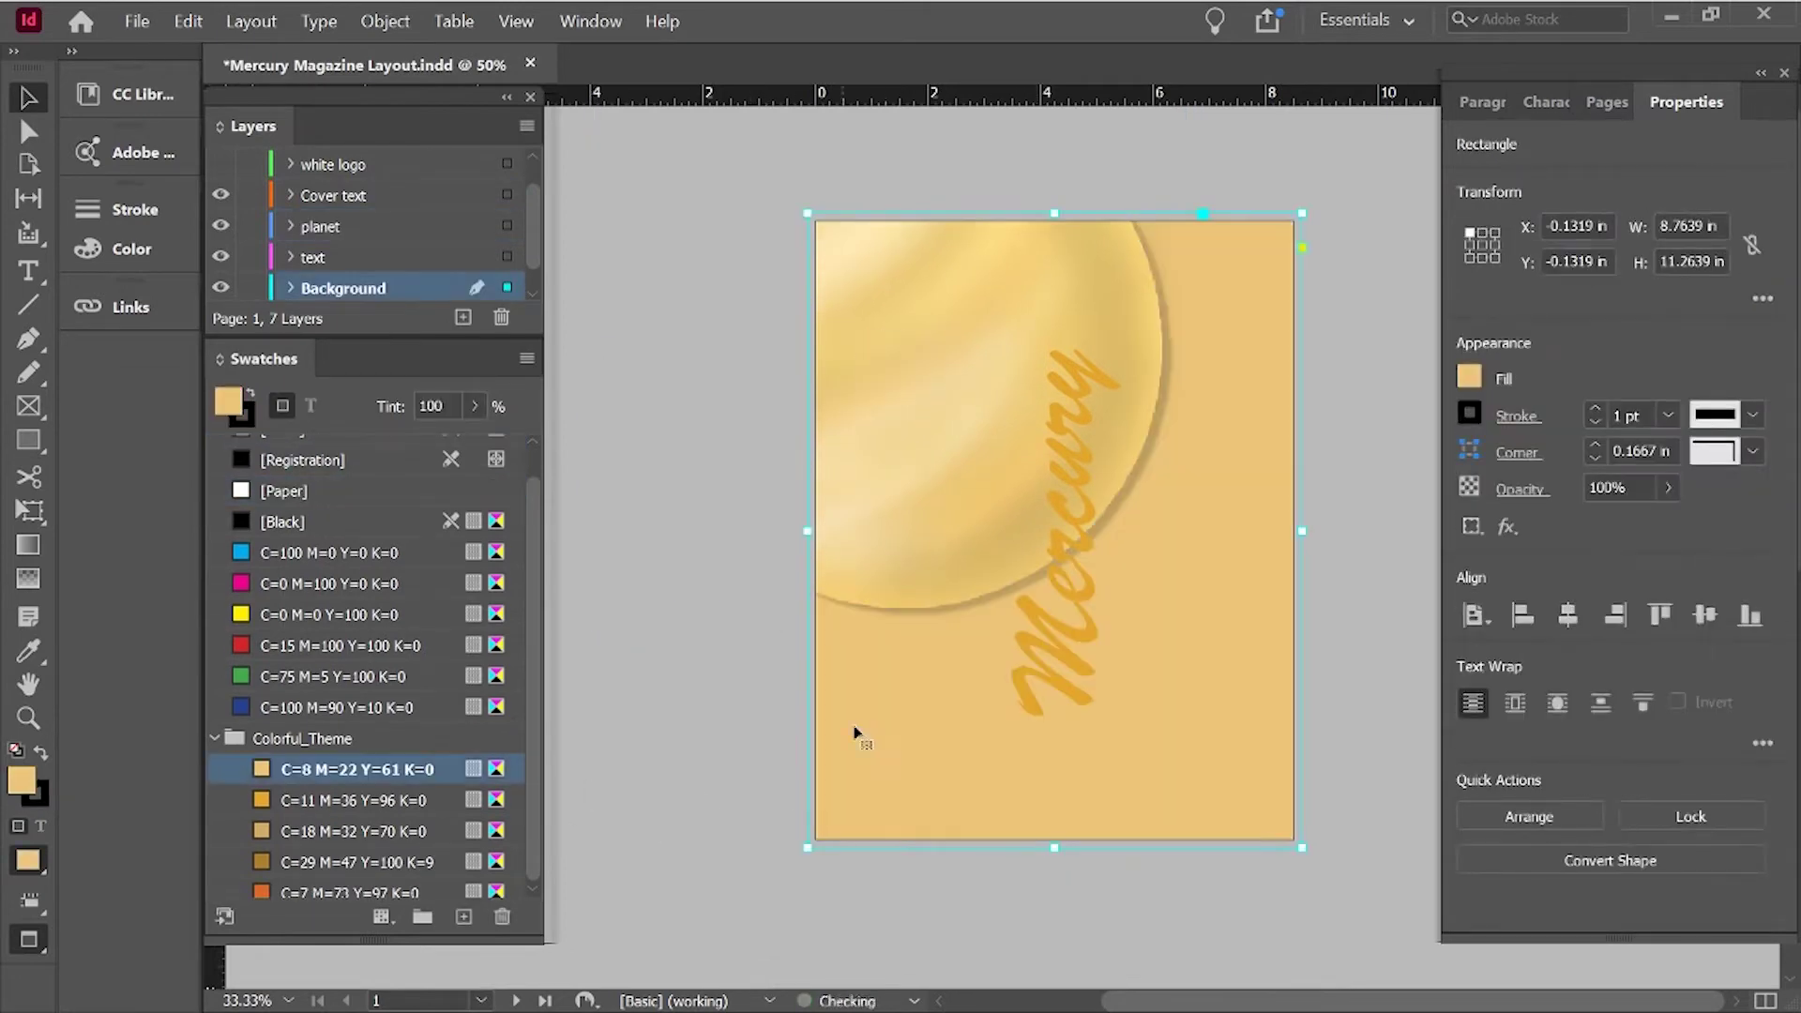
{"action": "key", "text": "i"}
{"action": "left_click", "coordinate": [868, 515]}
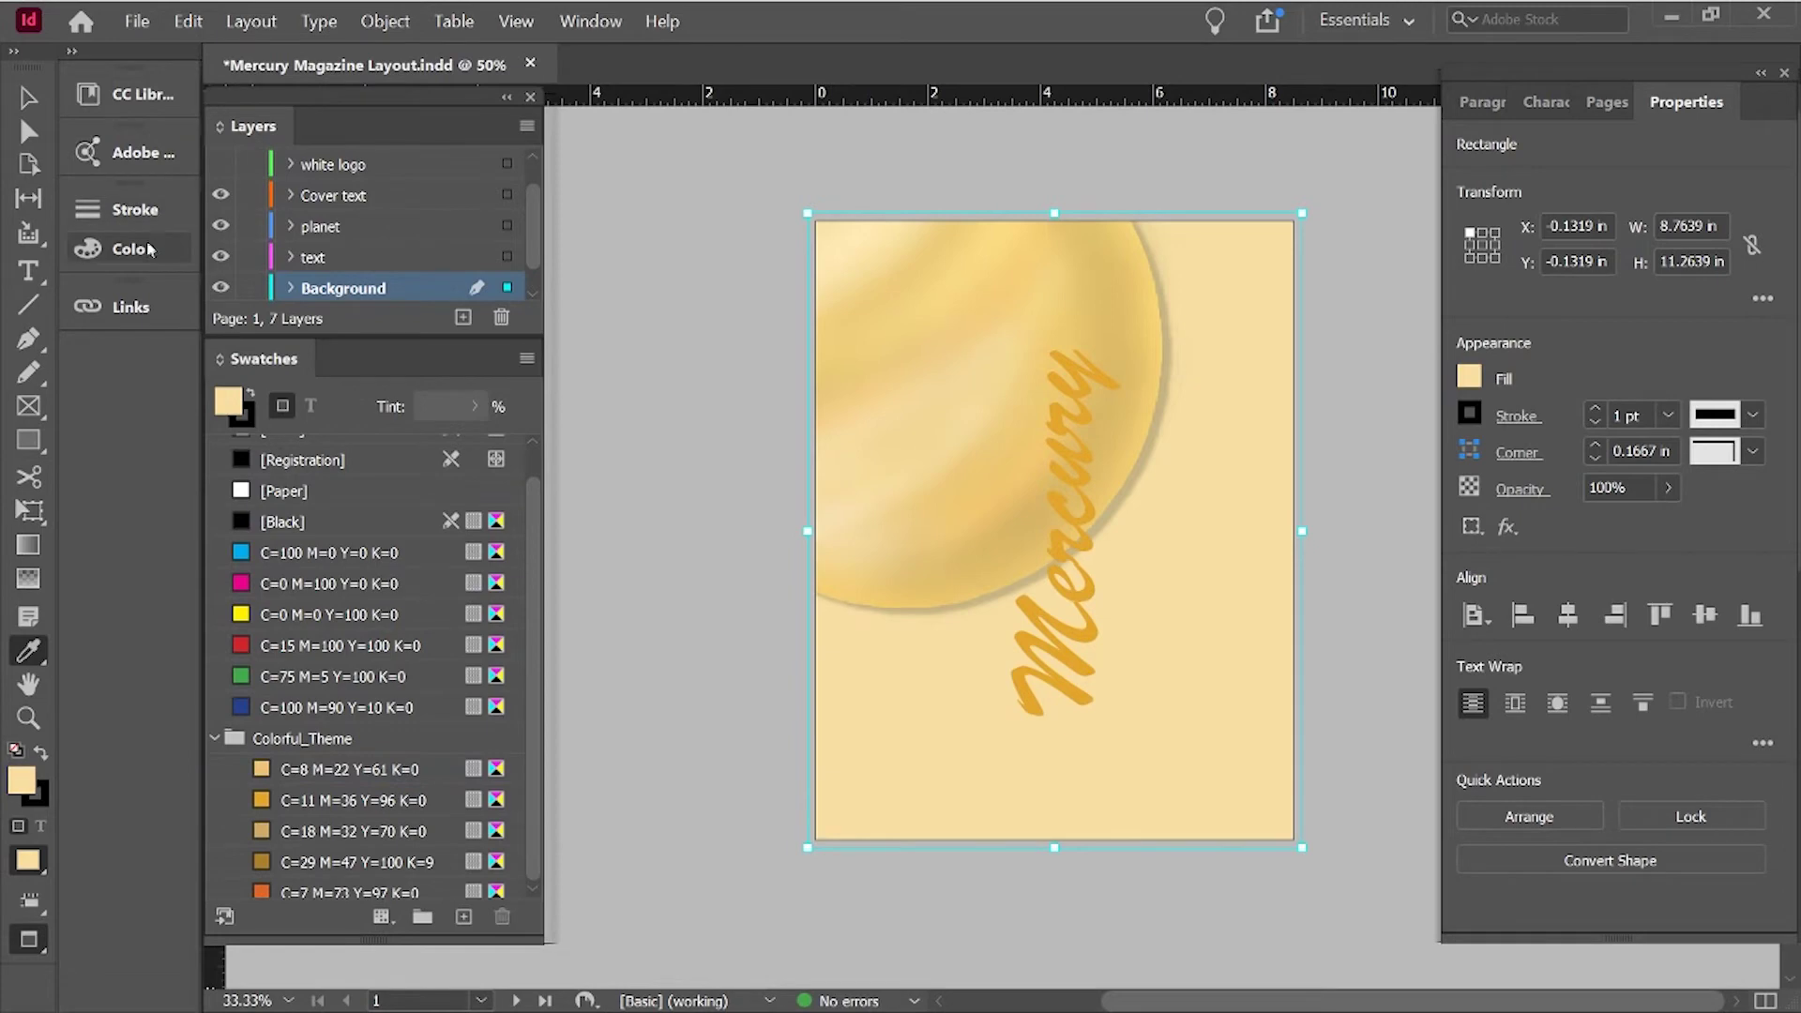
Color the letters "cury" of the Mercury title white, leaving "Mer" golden.
{"action": "key", "text": "t"}
{"action": "scroll", "coordinate": [1054, 469], "scroll_direction": "down", "scroll_amount": 2}
{"action": "left_click_drag", "start_coordinate": [1079, 273], "coordinate": [1060, 456]}
{"action": "scroll", "coordinate": [366, 610], "scroll_direction": "down", "scroll_amount": 1}
{"action": "left_click", "coordinate": [284, 449]}
{"action": "key", "text": "Escape"}
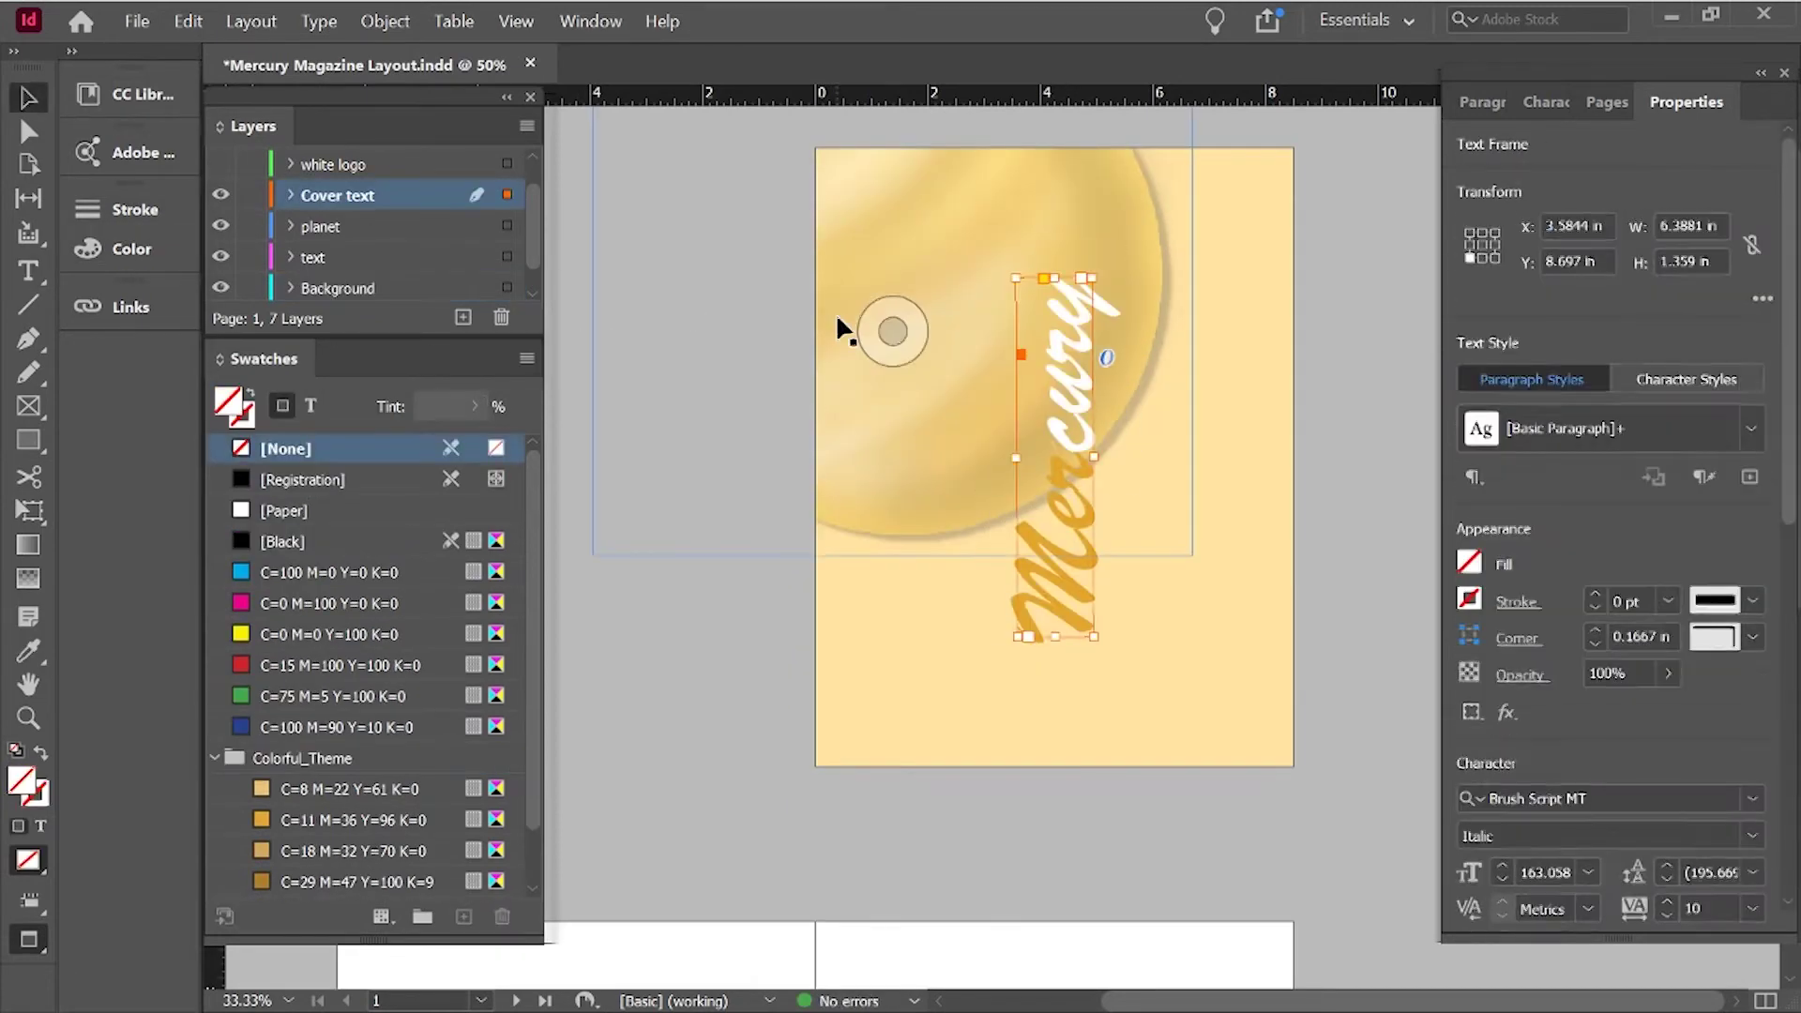
Move the planet image right and up so its lower half spans the top of the cover, and return to the normal view.
{"action": "left_click", "coordinate": [906, 478]}
{"action": "left_click", "coordinate": [798, 725]}
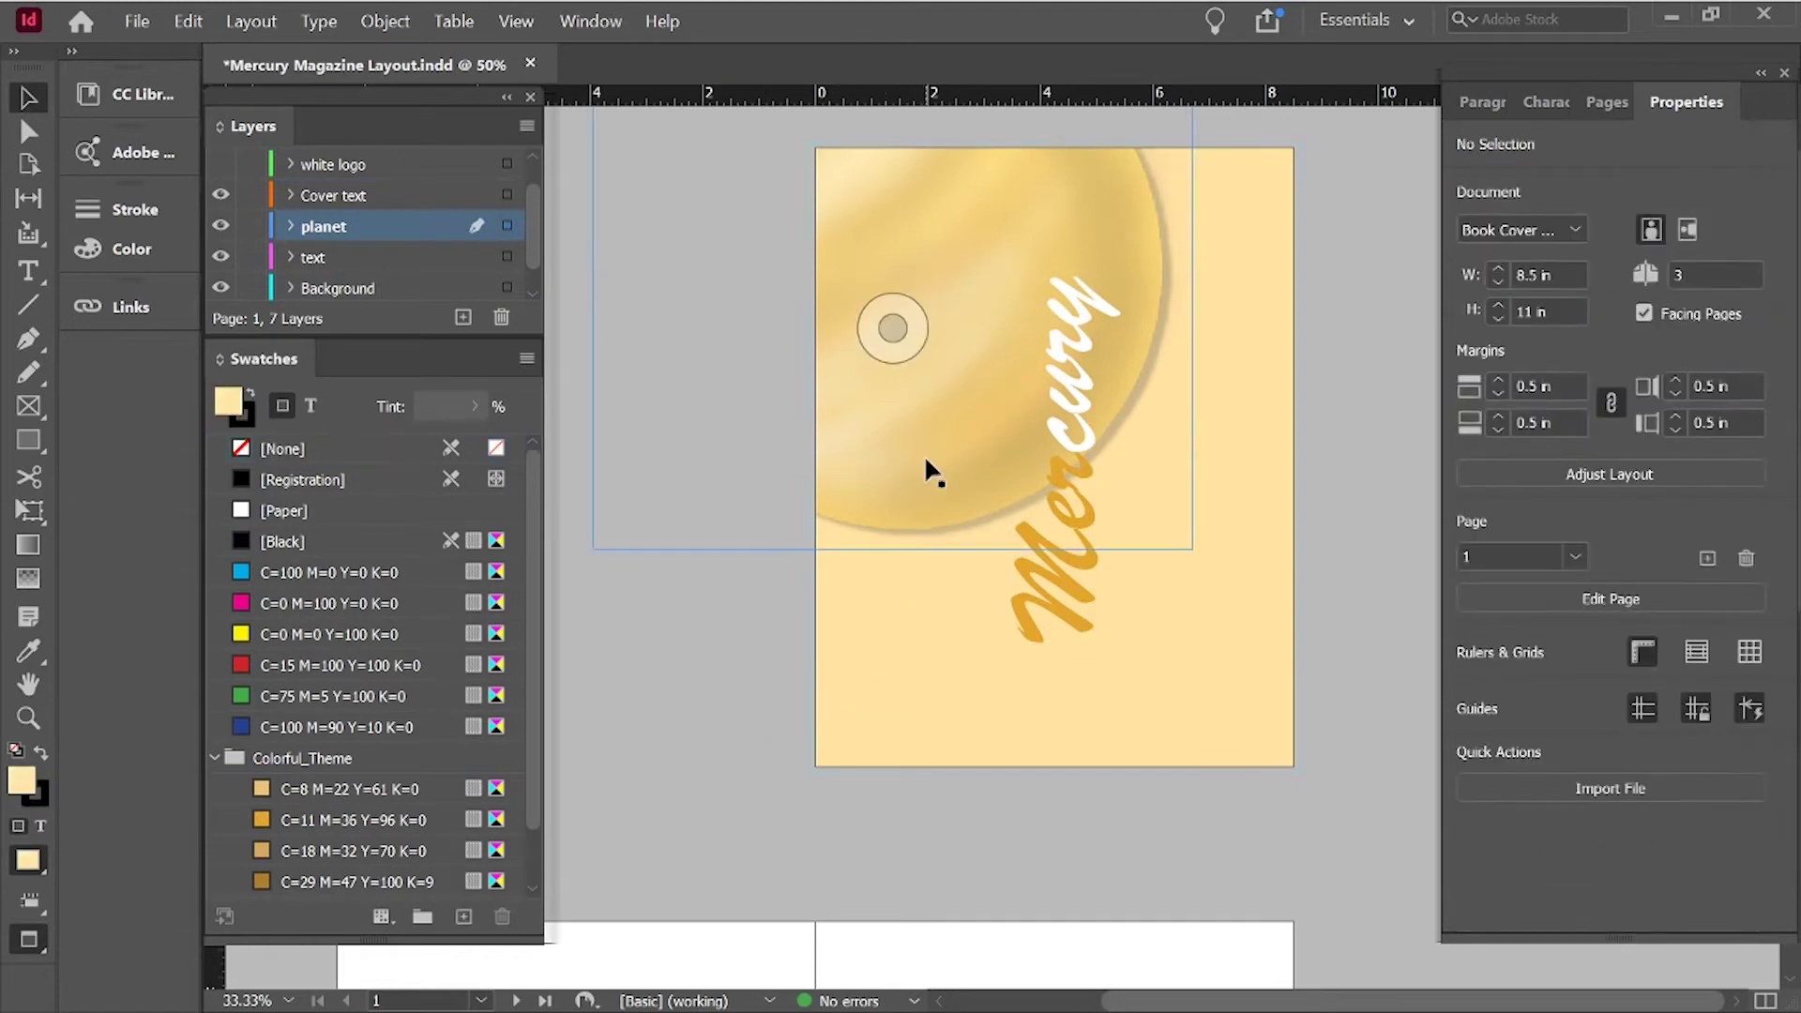
{"action": "left_click_drag", "start_coordinate": [1082, 386], "coordinate": [1194, 286]}
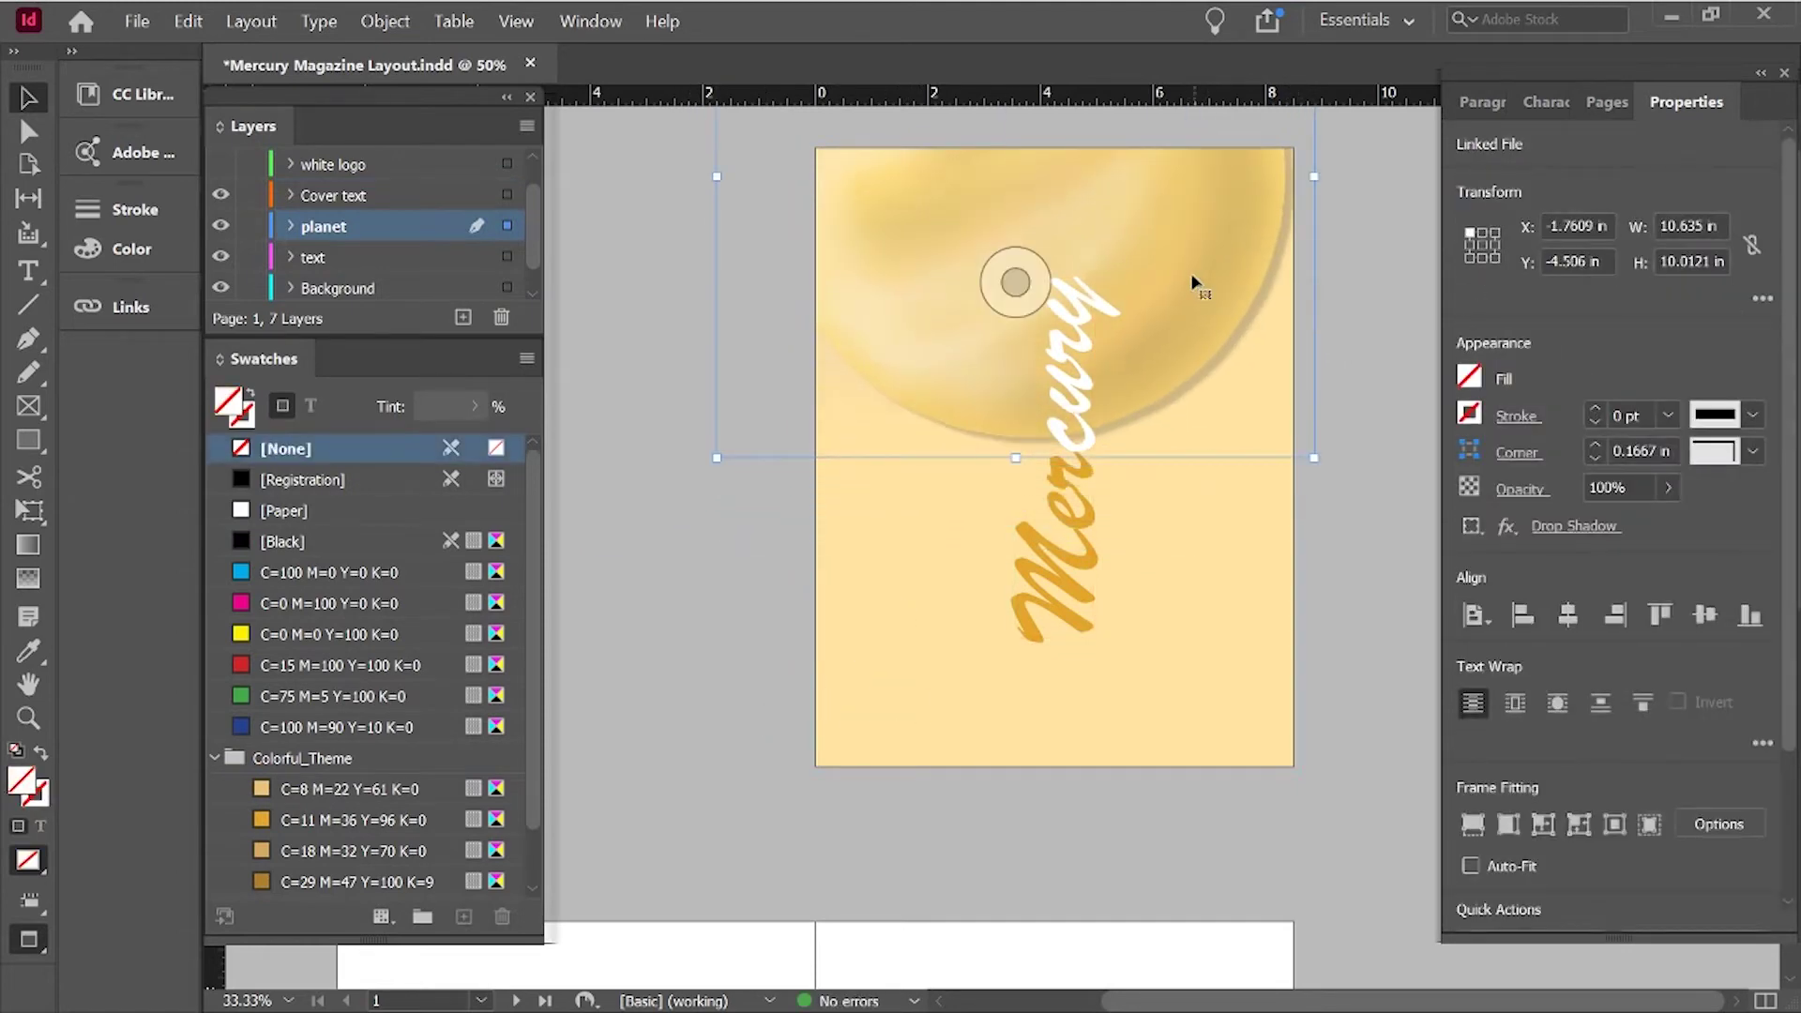
{"action": "left_click", "coordinate": [1302, 439]}
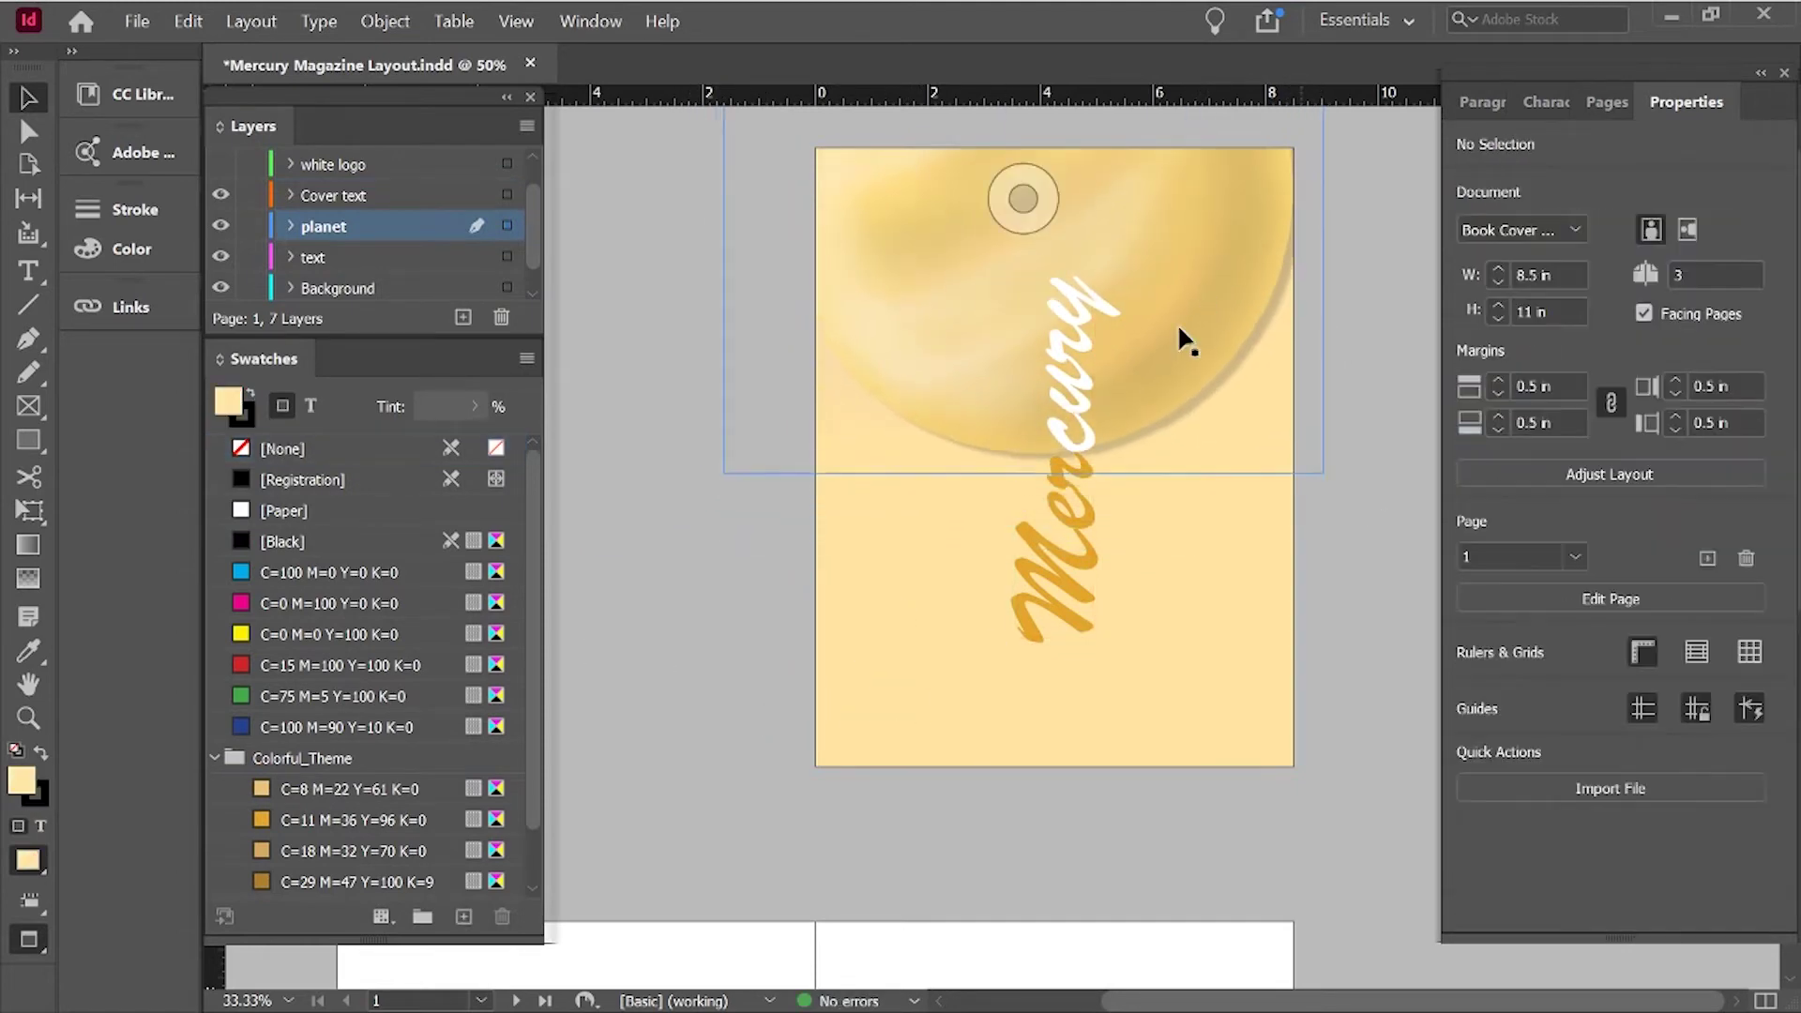
{"action": "key", "text": "w"}
{"action": "scroll", "coordinate": [948, 337], "scroll_direction": "up", "scroll_amount": 1}
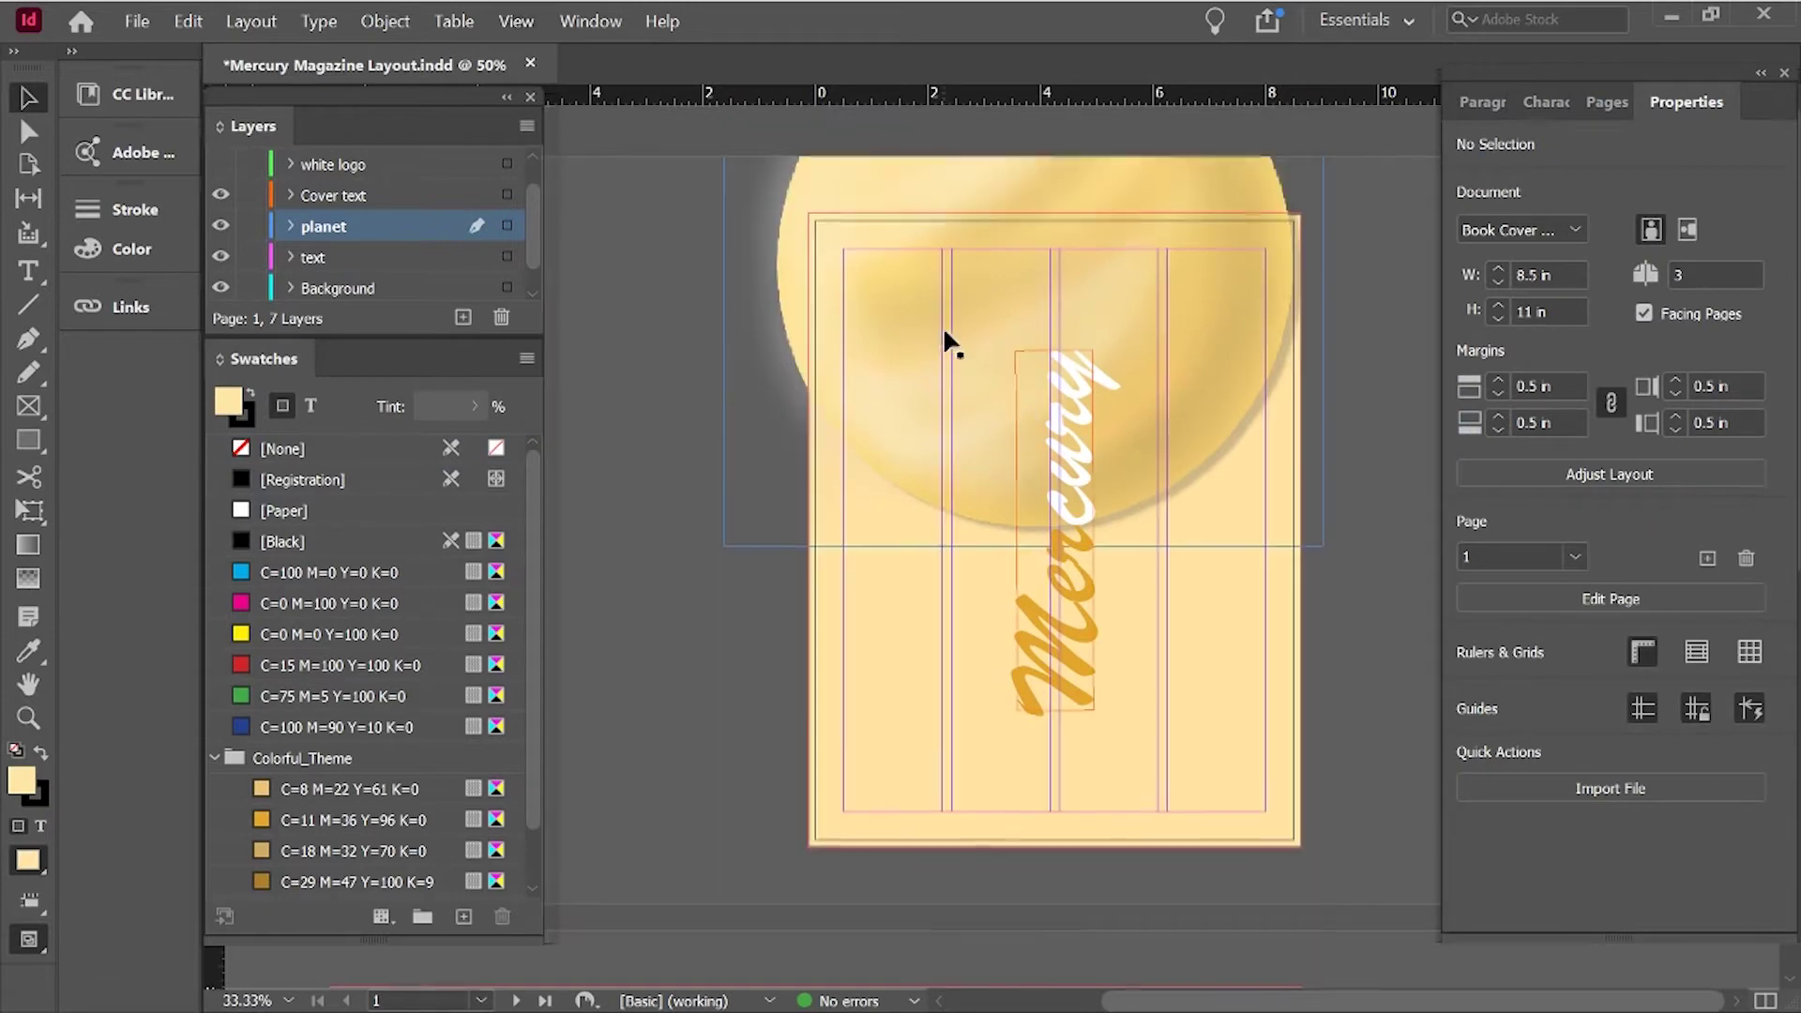
Nudge the planet image right until it is roughly centered across the cover's width, and check it in the preview.
{"action": "left_click", "coordinate": [1197, 334]}
{"action": "key", "text": "Right"}
{"action": "key", "text": "Right"}
{"action": "key", "text": "Right"}
{"action": "key", "text": "Right"}
{"action": "key", "text": "Right"}
{"action": "key", "text": "Right"}
{"action": "key", "text": "Right"}
{"action": "key", "text": "Right"}
{"action": "key", "text": "Right"}
{"action": "key", "text": "Right"}
{"action": "key", "text": "Right"}
{"action": "key", "text": "Right"}
{"action": "key", "text": "Right"}
{"action": "key", "text": "Right"}
{"action": "key", "text": "Right"}
{"action": "key", "text": "Right"}
{"action": "key", "text": "Right"}
{"action": "key", "text": "Right"}
{"action": "key", "text": "Right"}
{"action": "key", "text": "Right"}
{"action": "left_click", "coordinate": [814, 655]}
{"action": "key", "text": "w"}
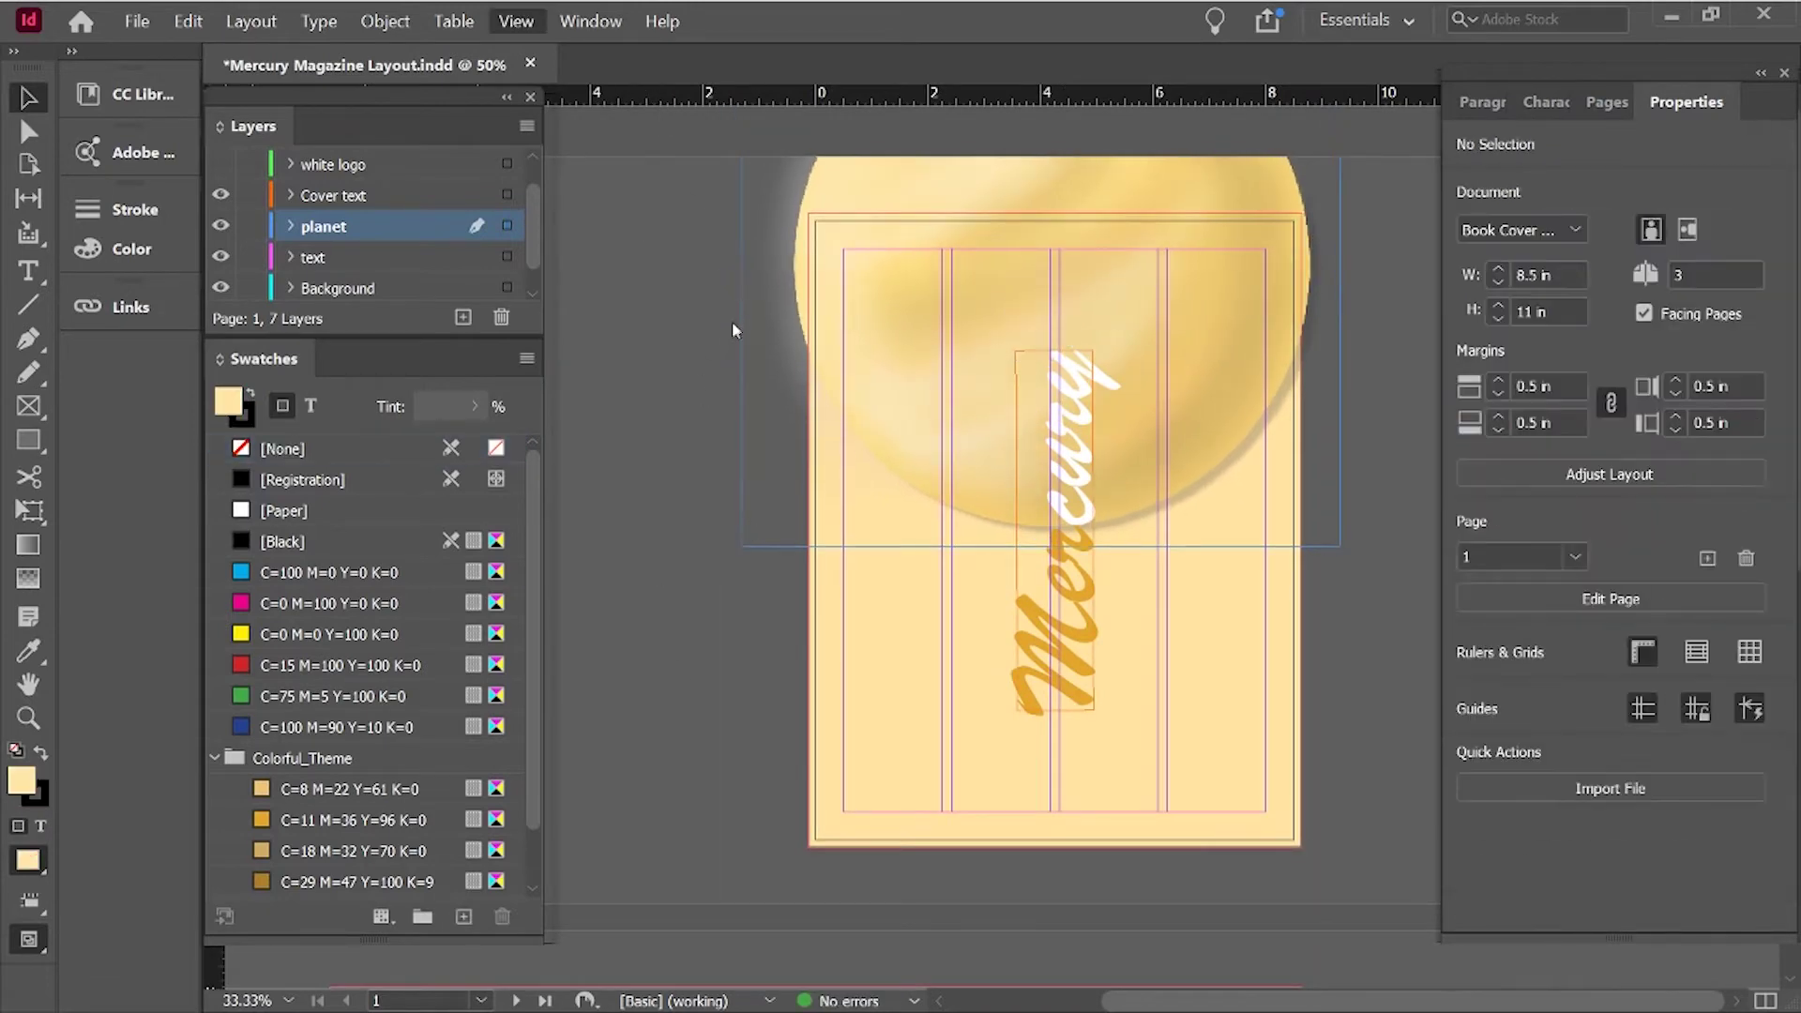
{"action": "key", "text": "w"}
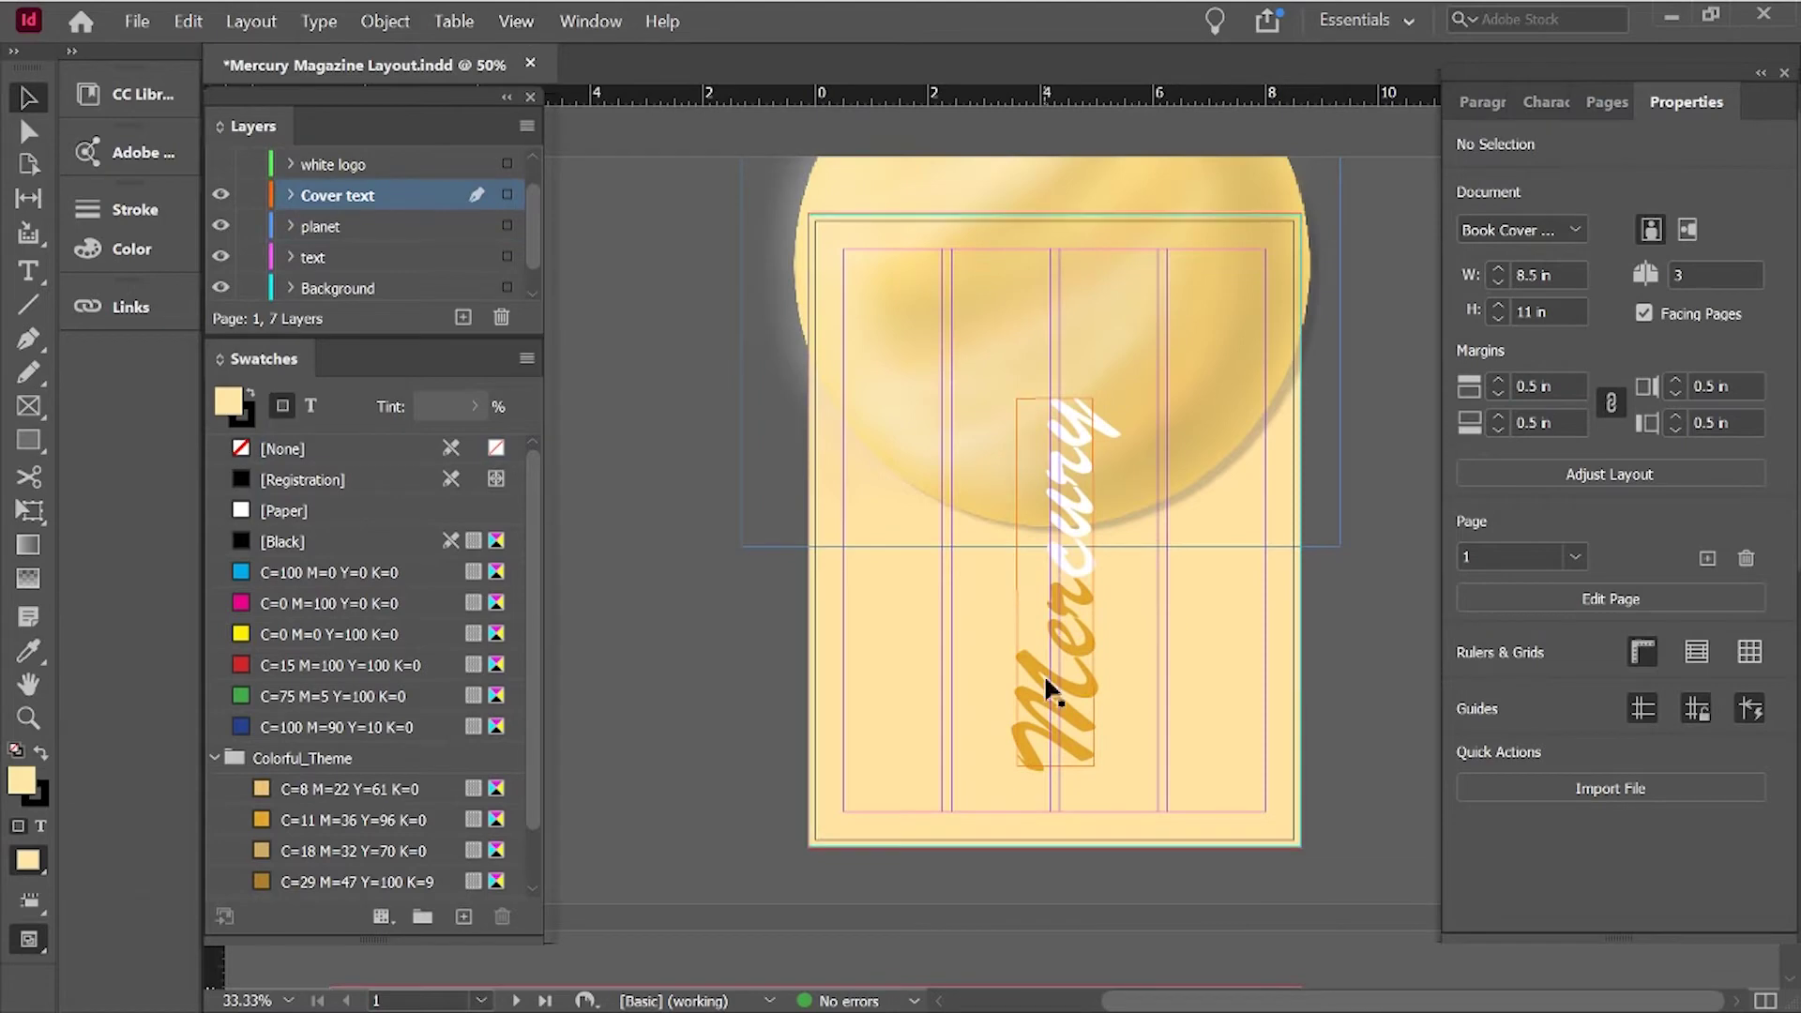
Adjust the Mercury text around the page's vertical center and preview the cover without guides.
{"action": "left_click", "coordinate": [1056, 657]}
{"action": "scroll", "coordinate": [1669, 544], "scroll_direction": "down", "scroll_amount": 5}
{"action": "left_click", "coordinate": [1386, 661]}
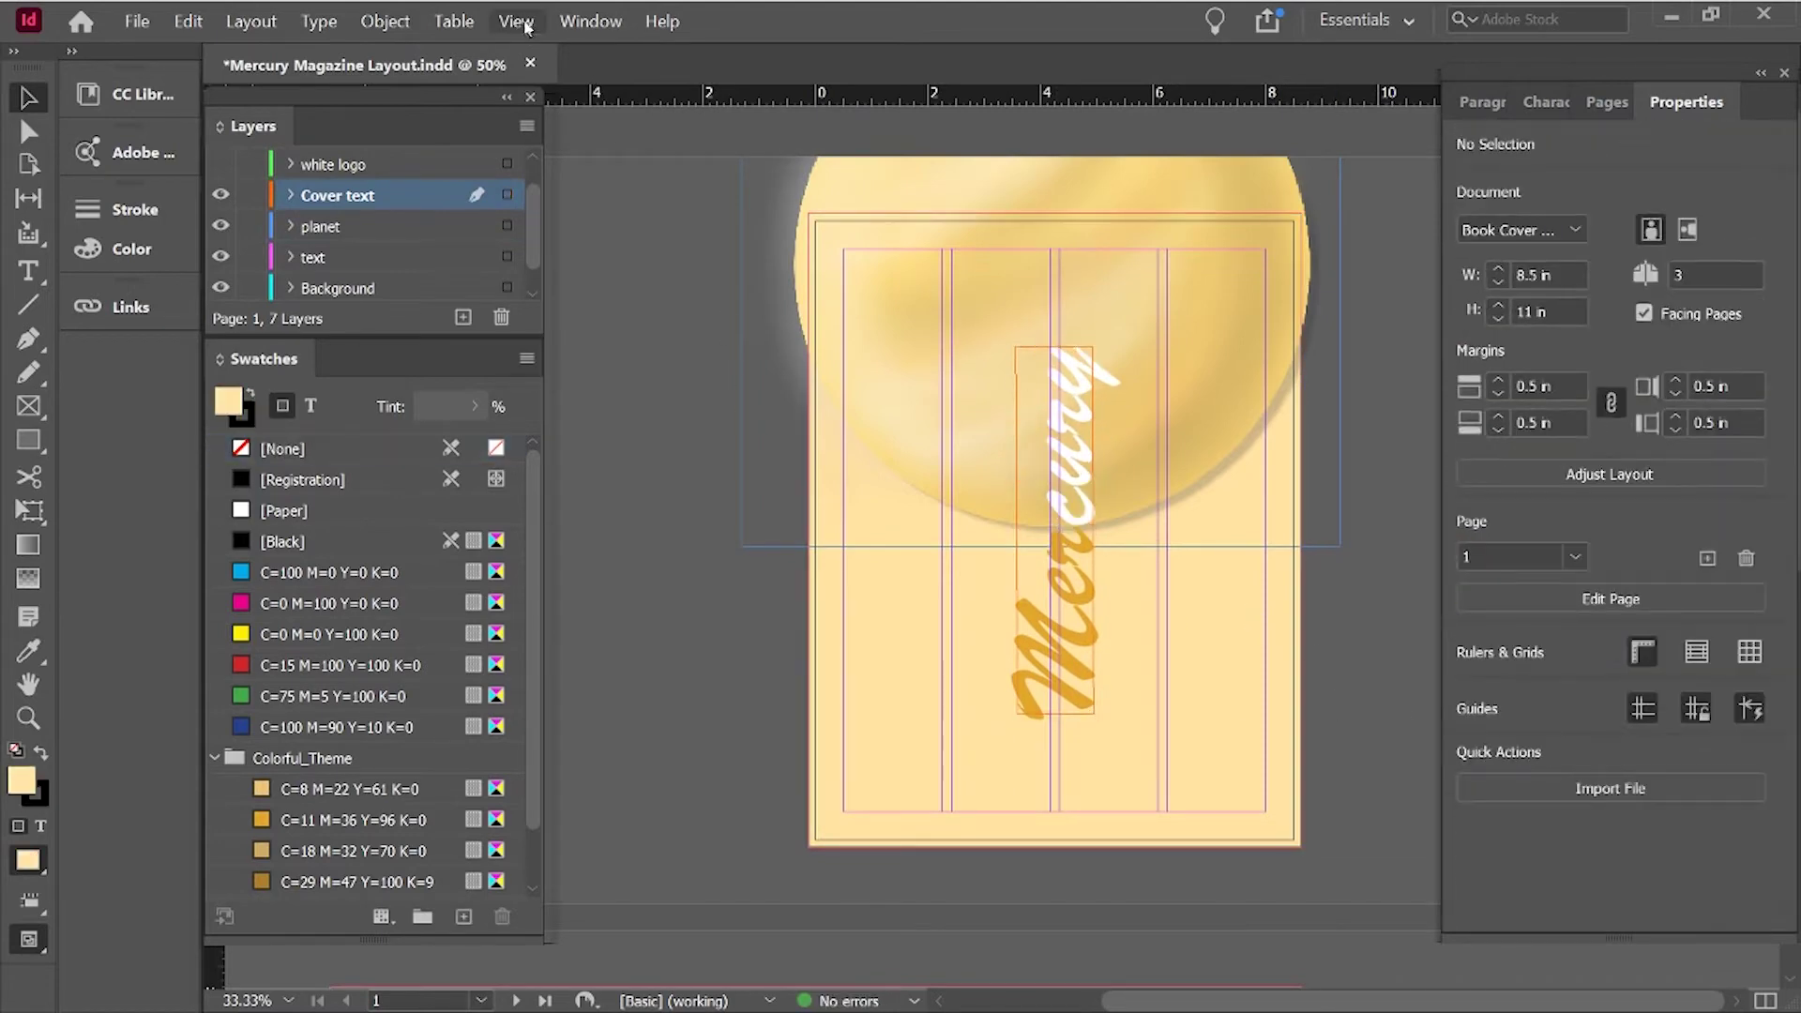
{"action": "key", "text": "w"}
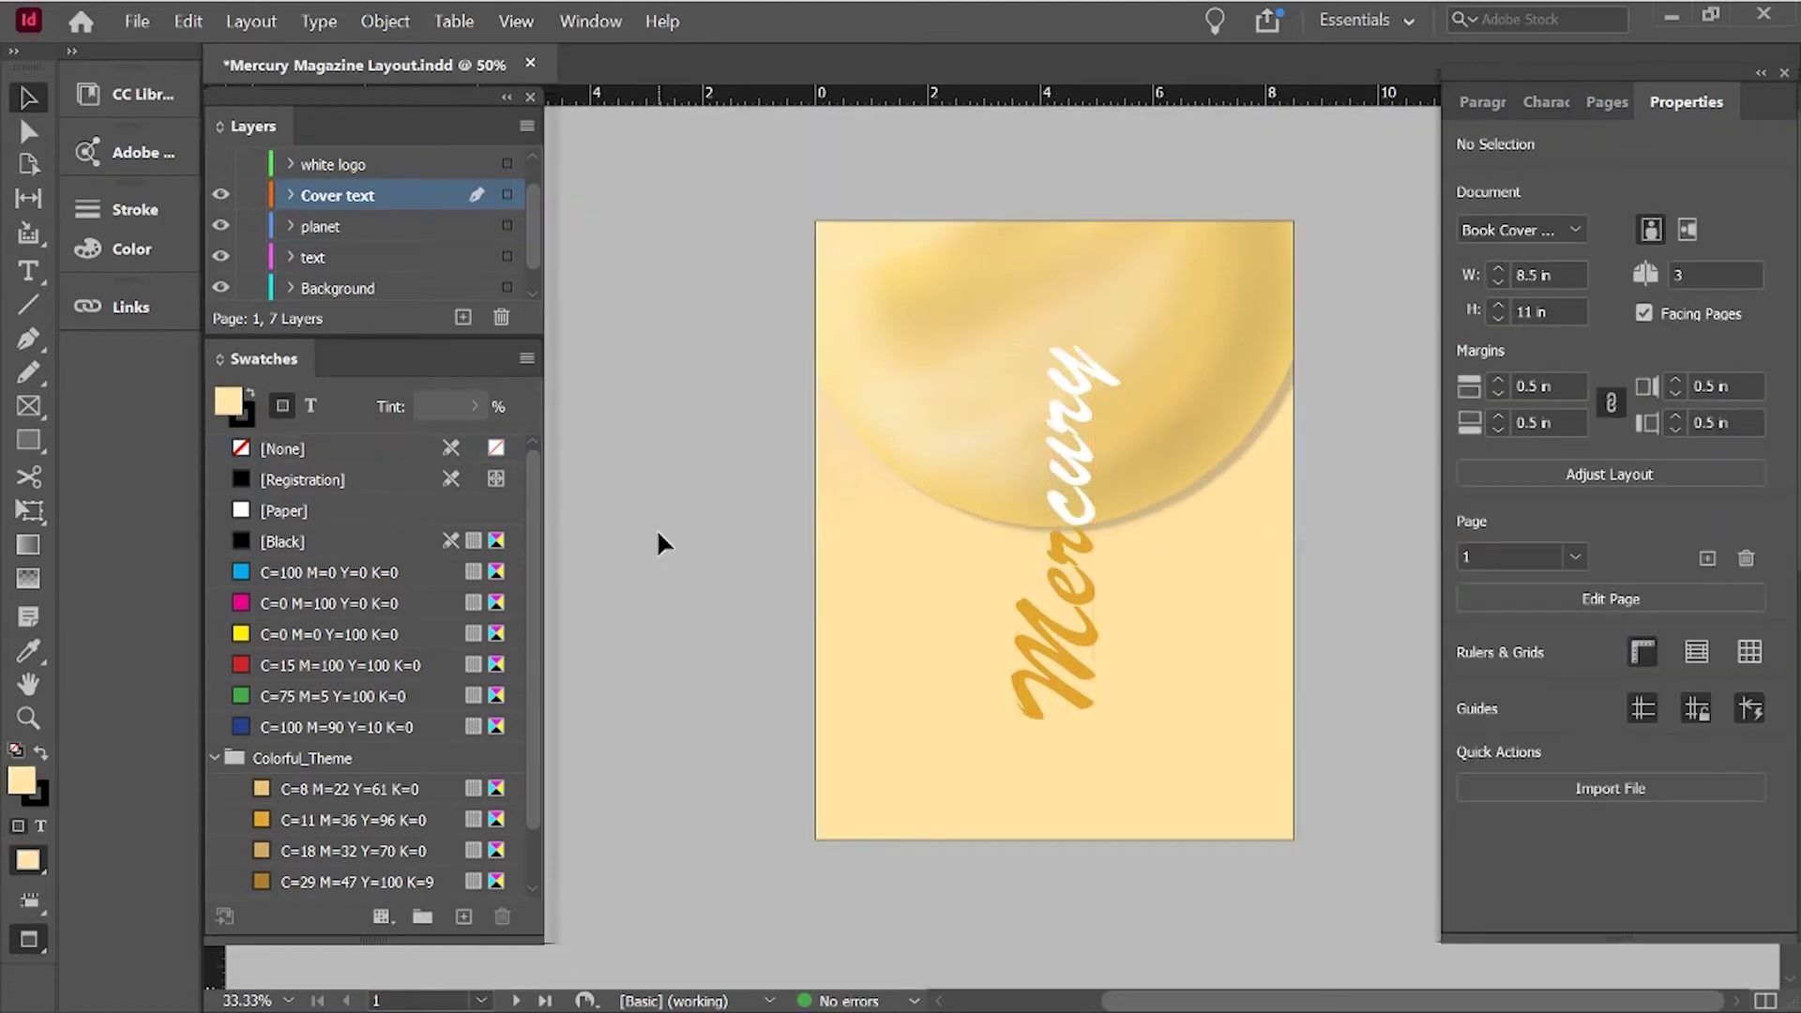
On page 2, show the color logo layer and place the logo in the page's upper-left corner, scaled down slightly.
{"action": "key", "text": "shift+Page_Down"}
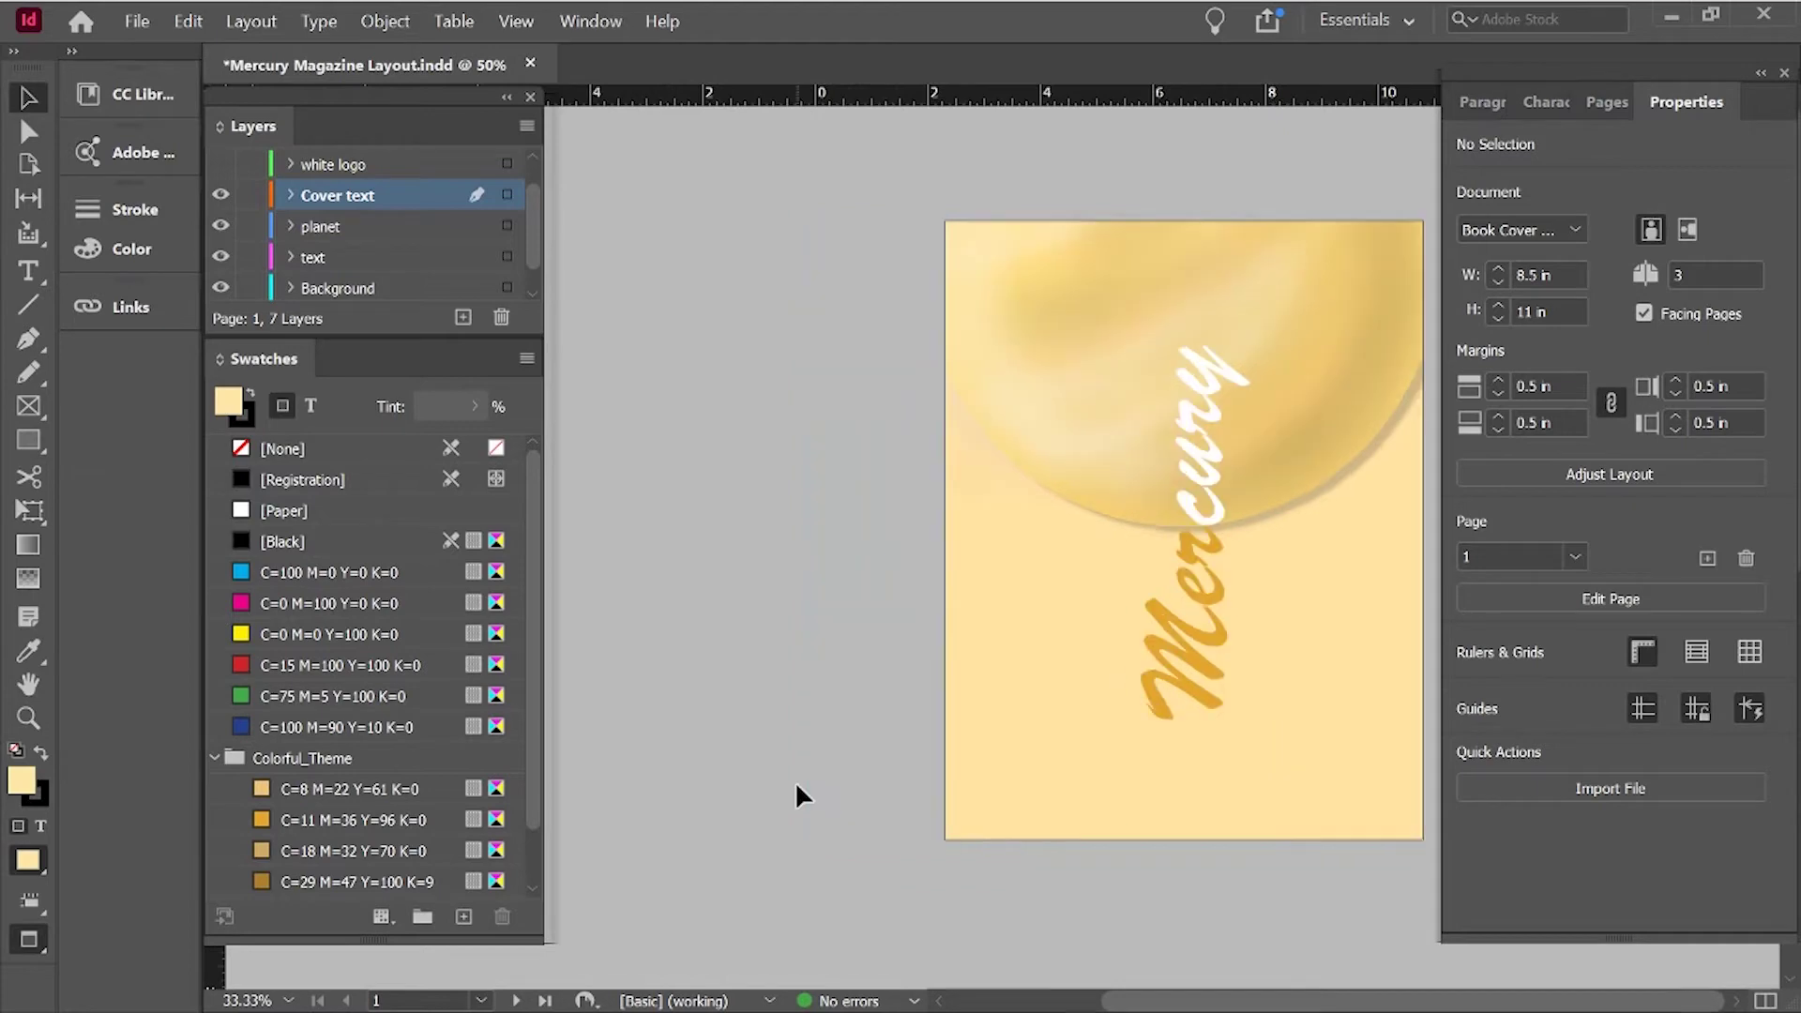
{"action": "key", "text": "shift+Page_Down"}
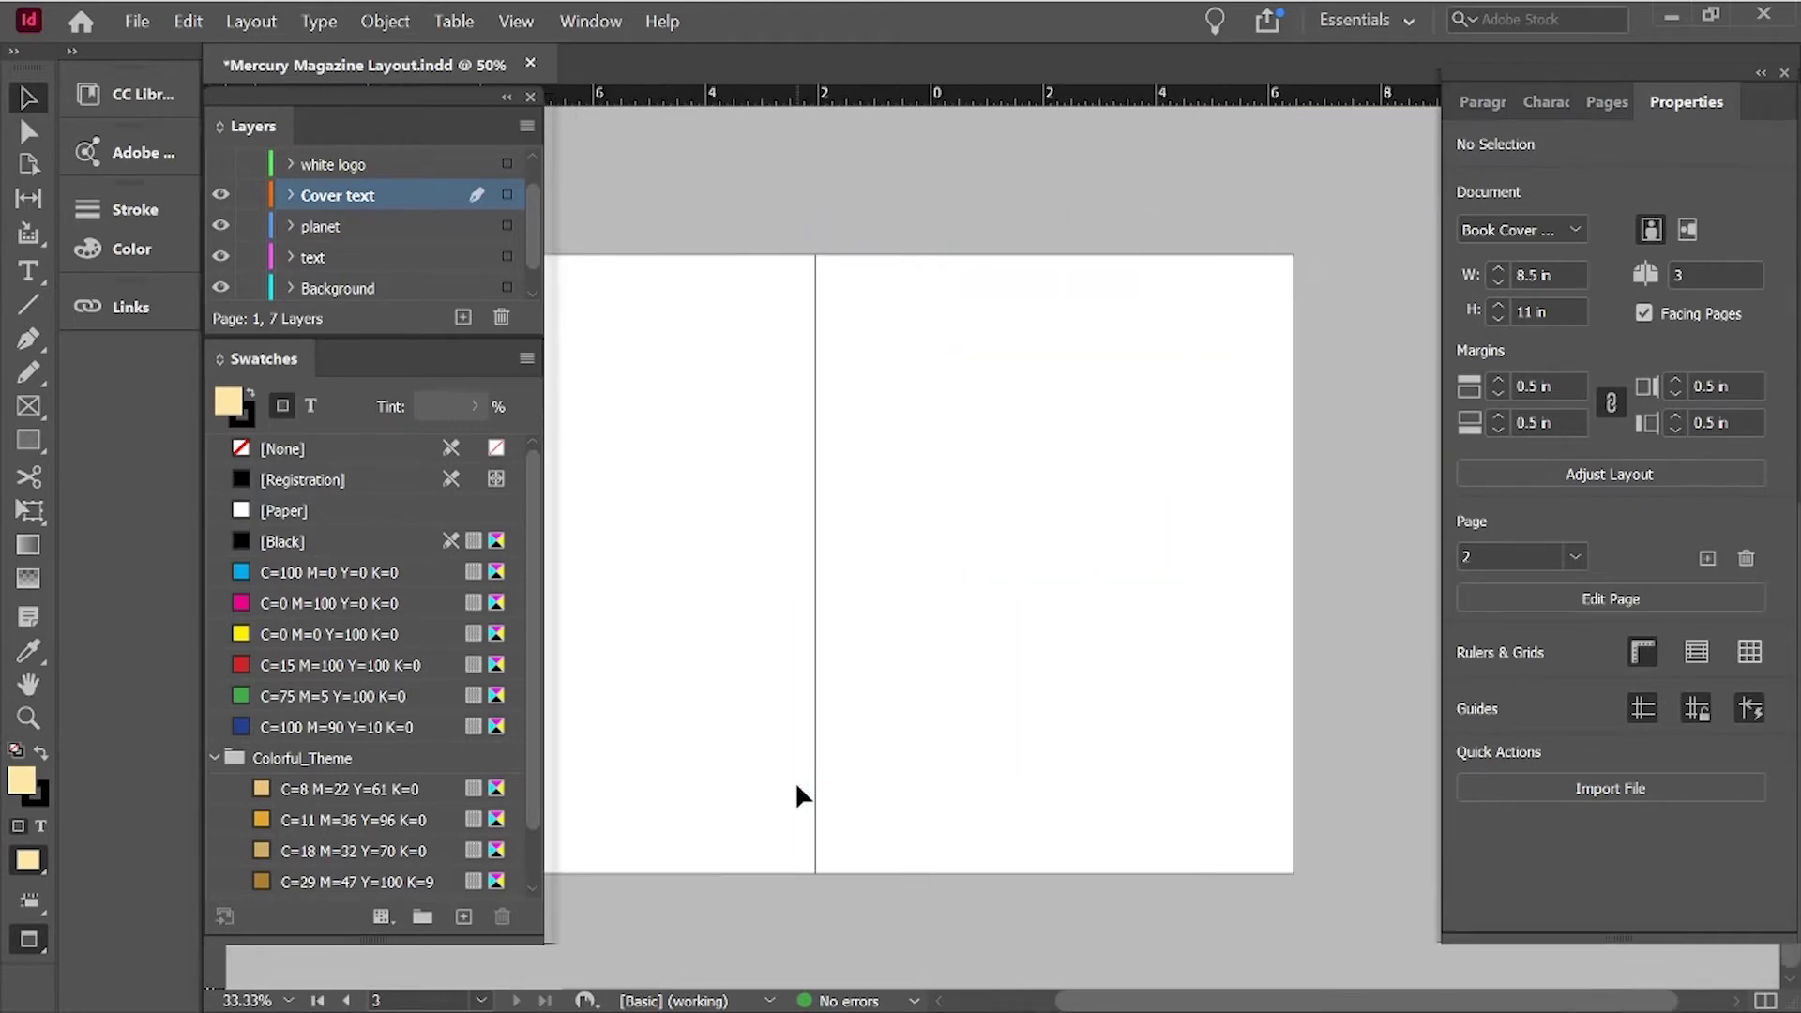
{"action": "key", "text": "shift+Page_Up"}
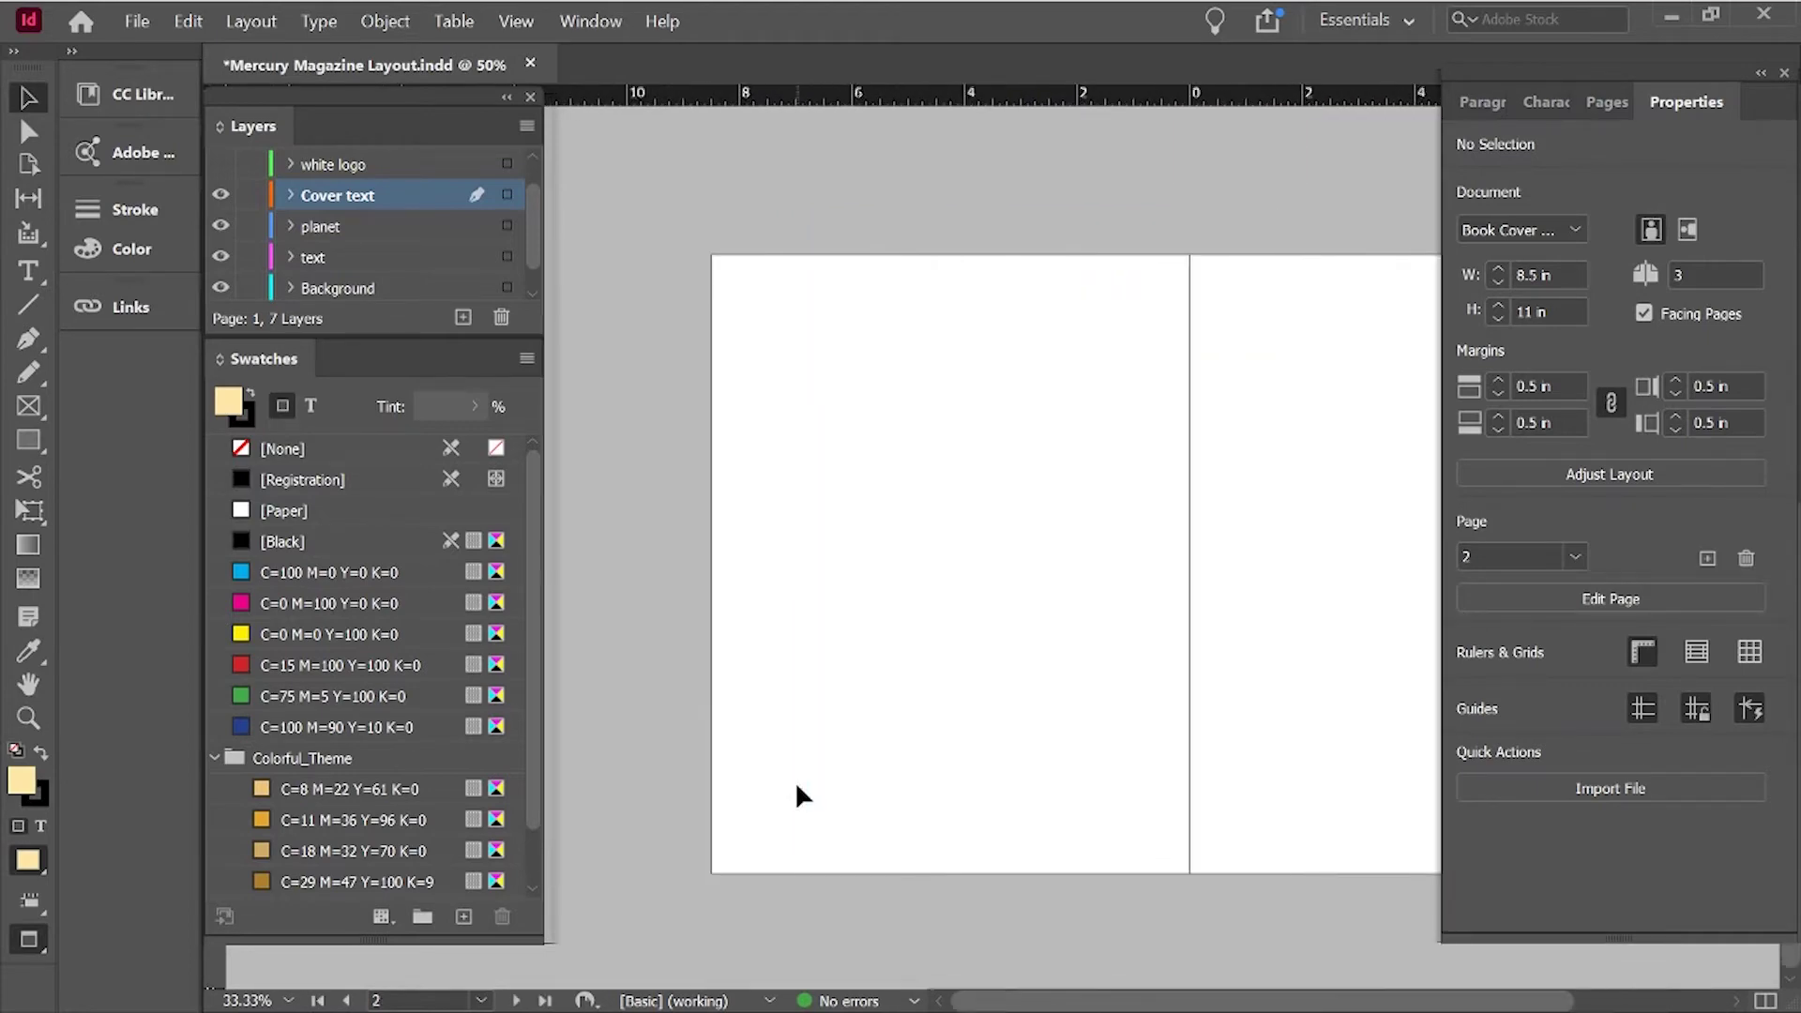
{"action": "key", "text": "w"}
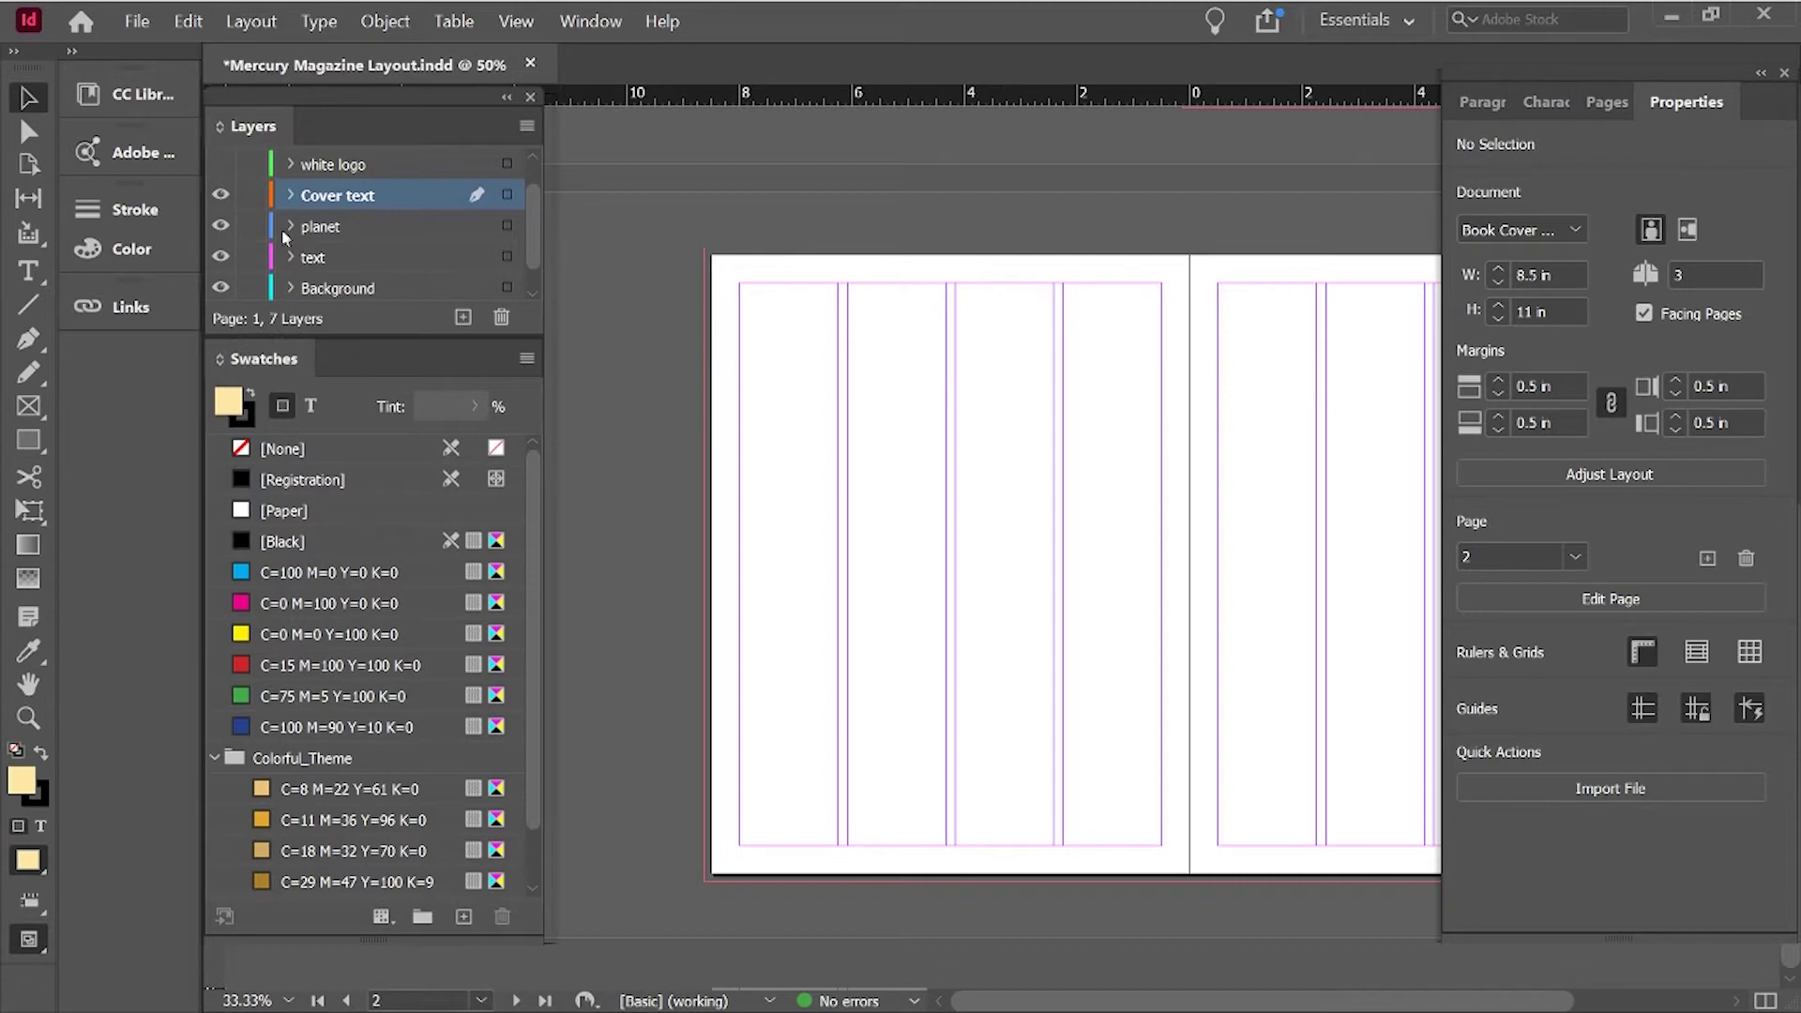
{"action": "scroll", "coordinate": [340, 270], "scroll_direction": "up", "scroll_amount": 1}
{"action": "left_click", "coordinate": [220, 164]}
{"action": "left_click", "coordinate": [506, 163]}
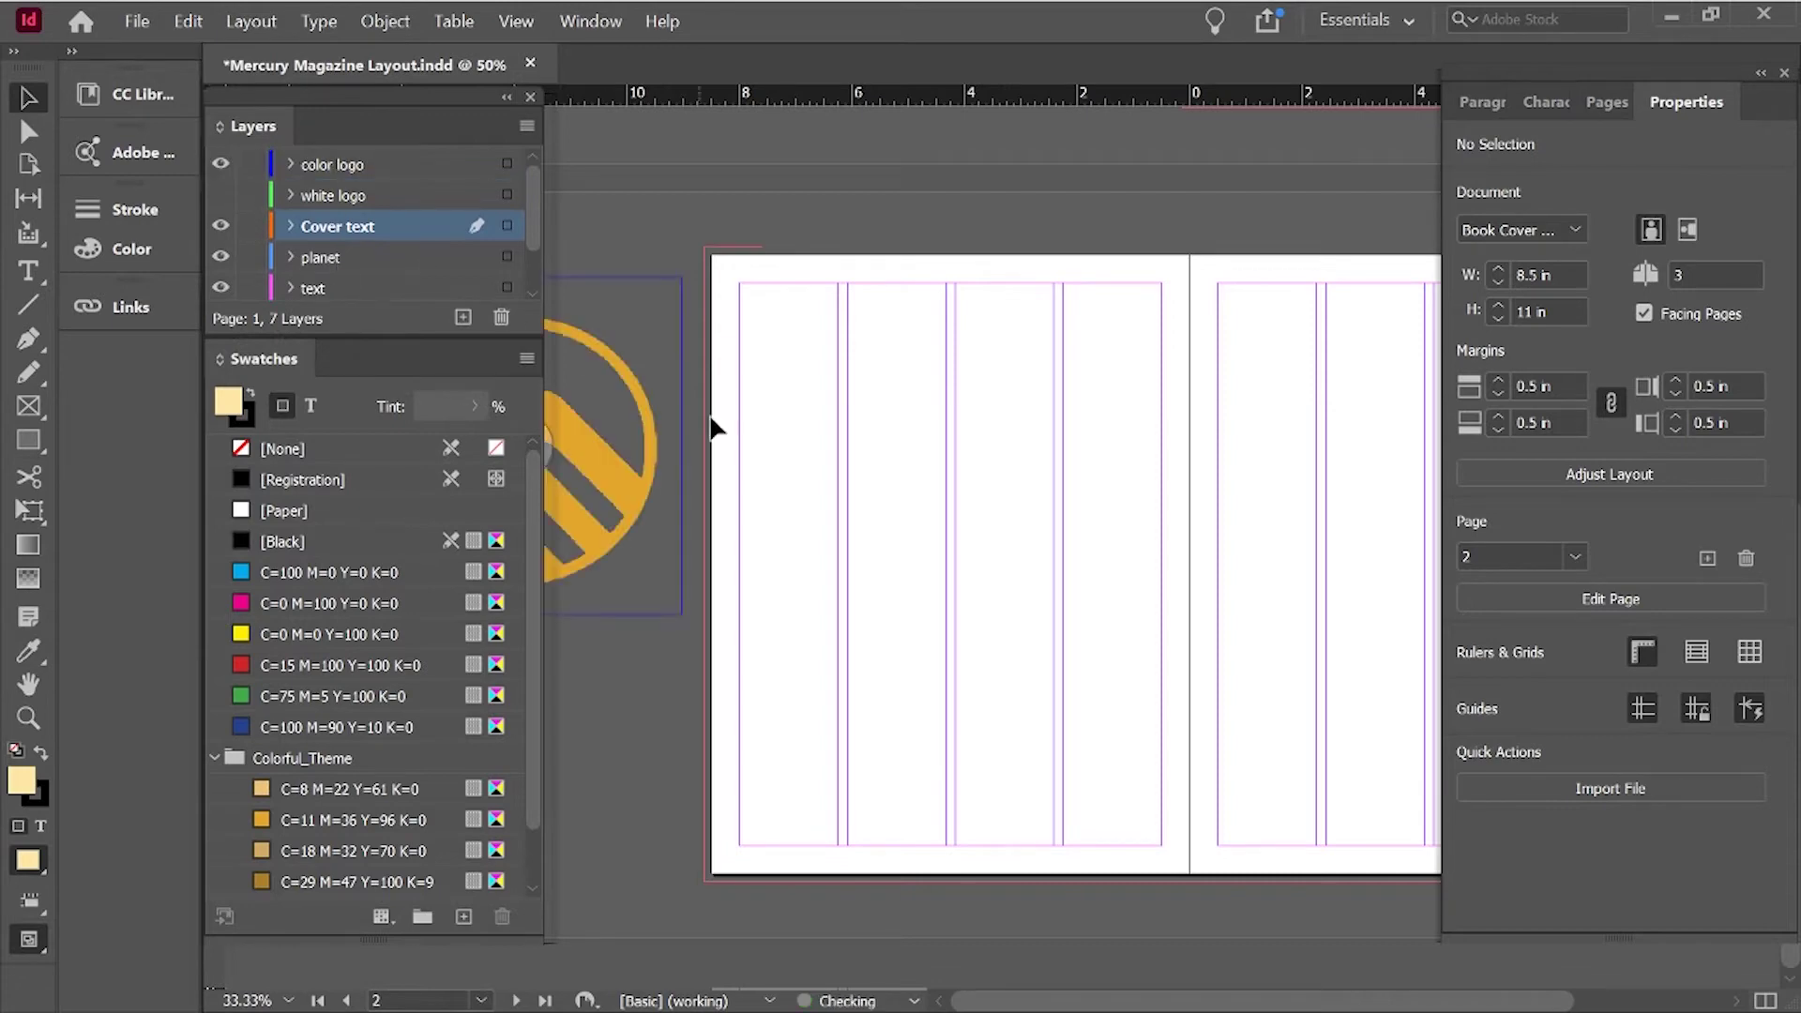
{"action": "key", "text": "ctrl+z"}
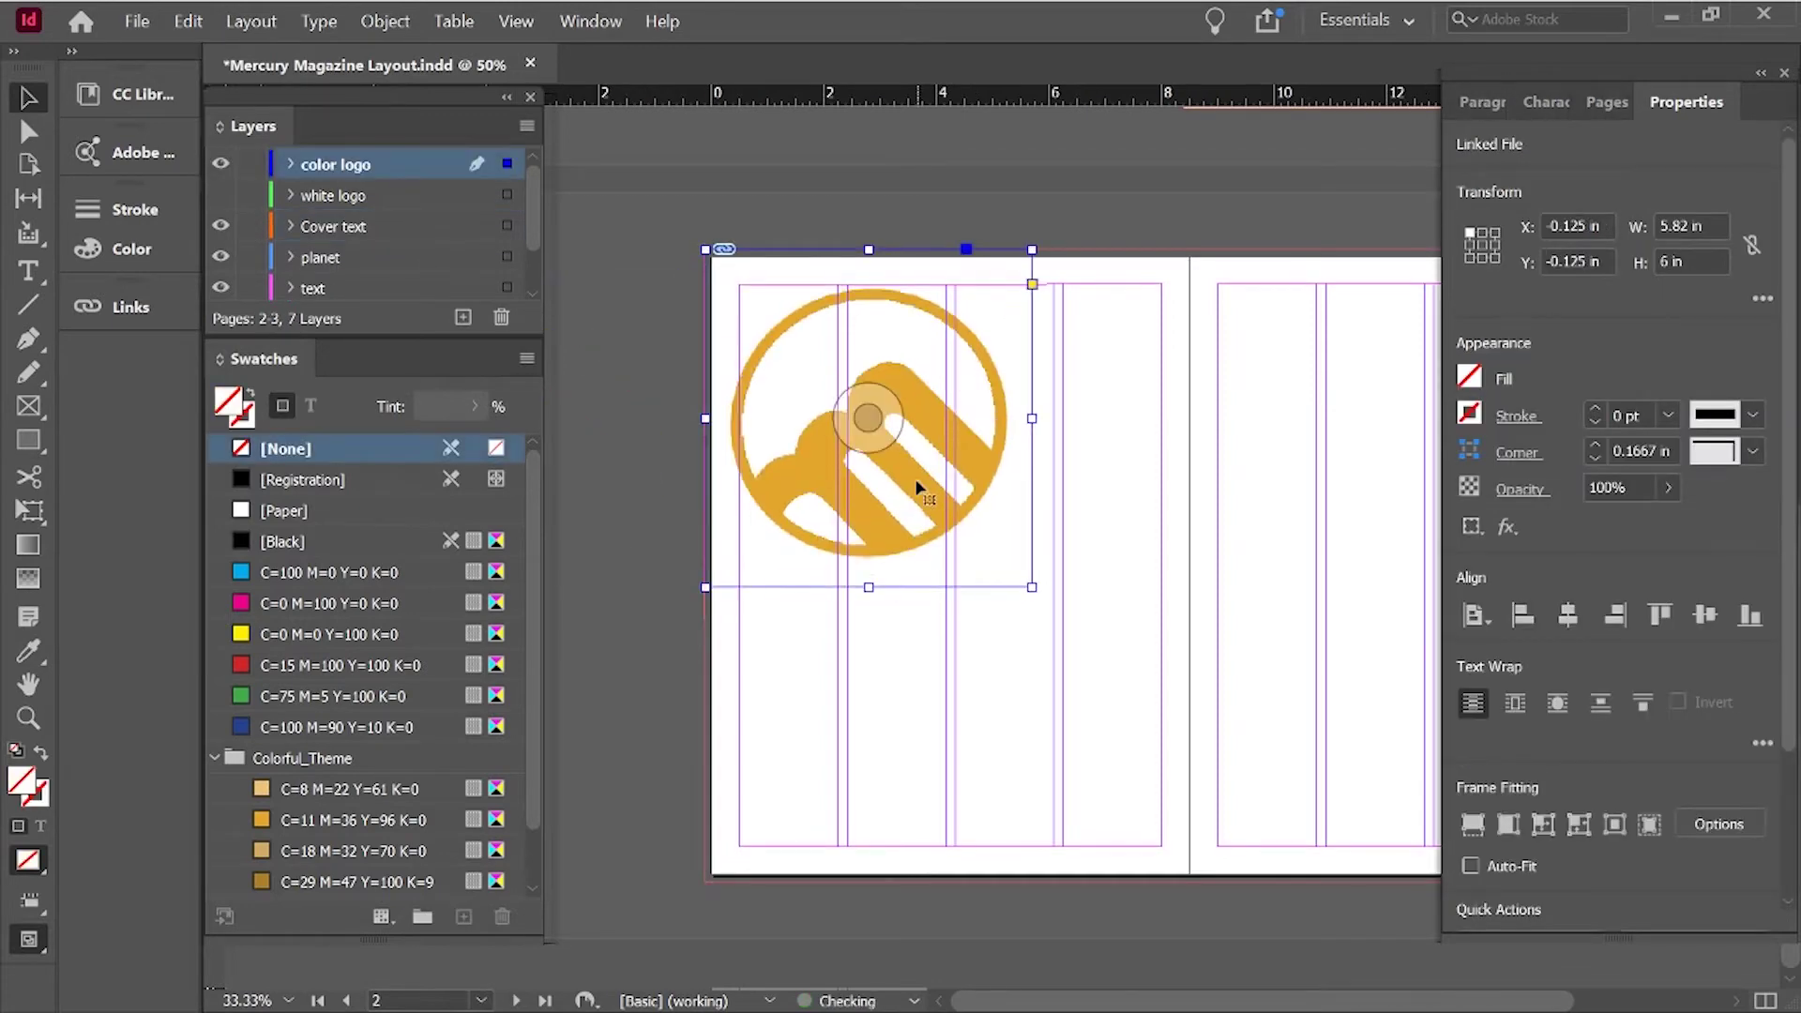
{"action": "key", "text": "ctrl+z"}
{"action": "key", "text": "ctrl+shift+a"}
{"action": "key", "text": "z"}
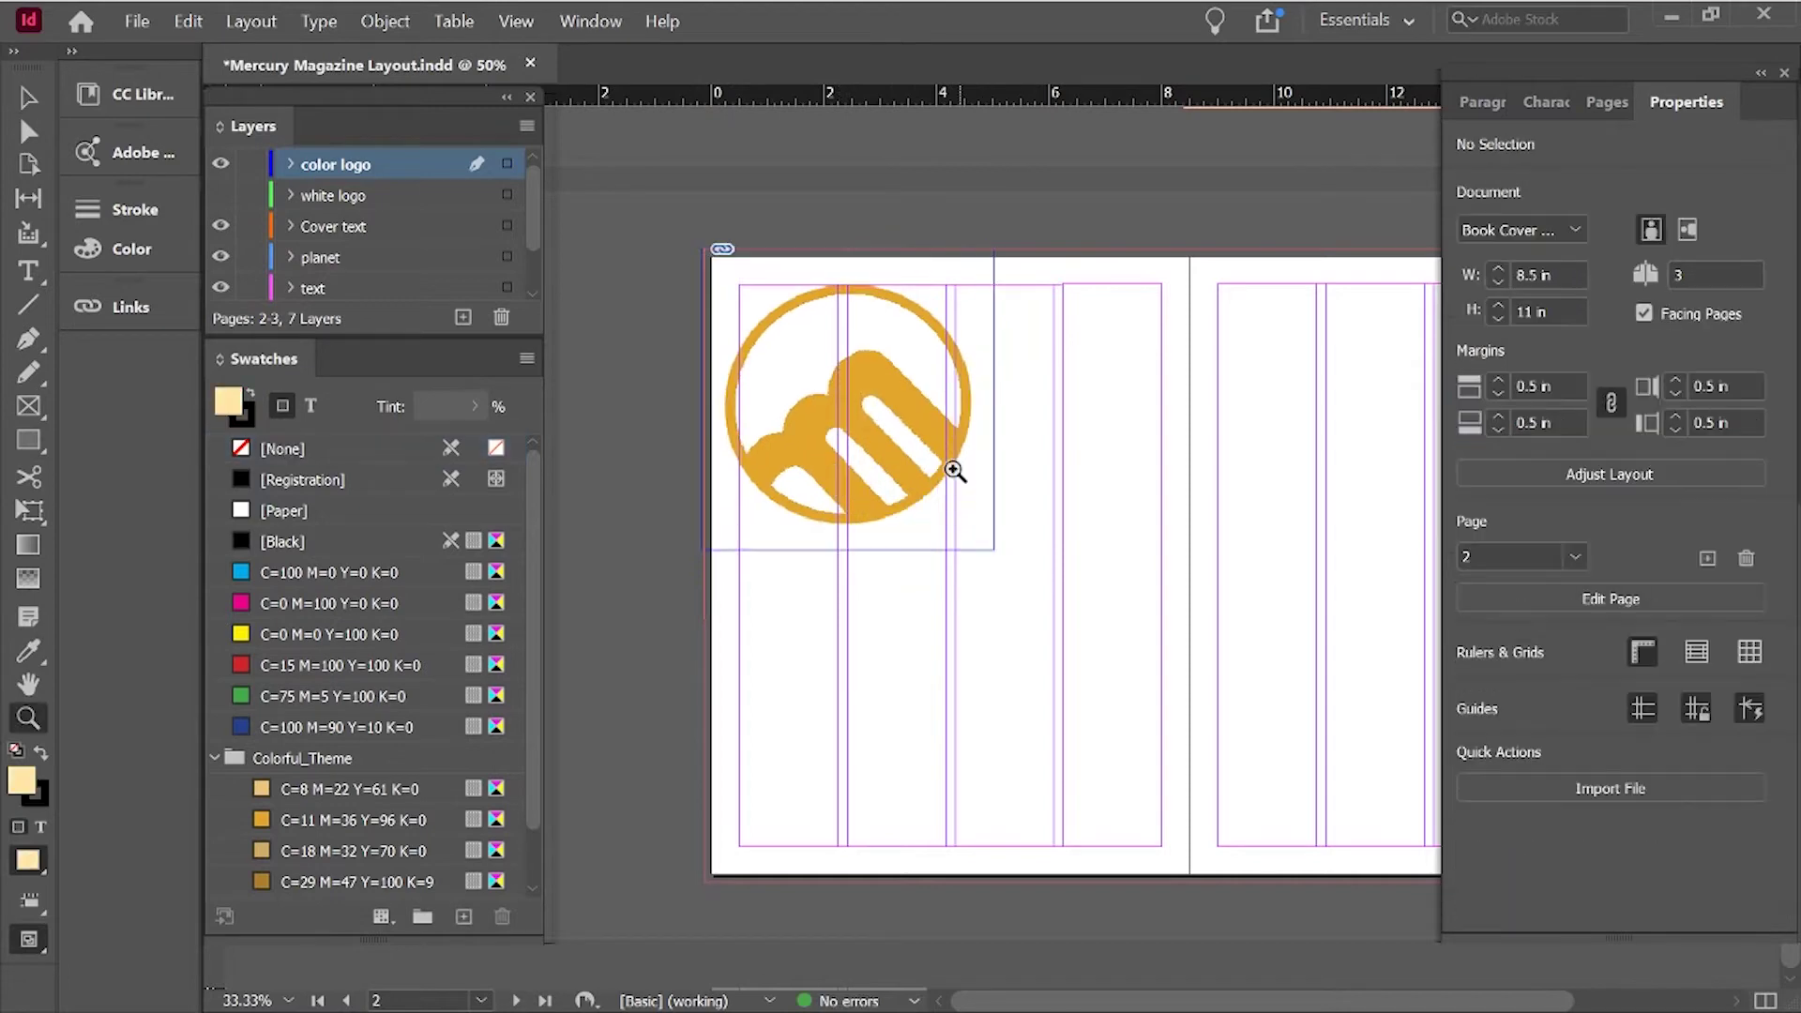
Add centered 48 pt Brush Script MT text "Communication is our priority" below the logo and fill it with C=11 M=36 Y=96 K=0.
{"action": "left_click", "coordinate": [964, 470]}
{"action": "left_click", "coordinate": [999, 598], "text": "alt"}
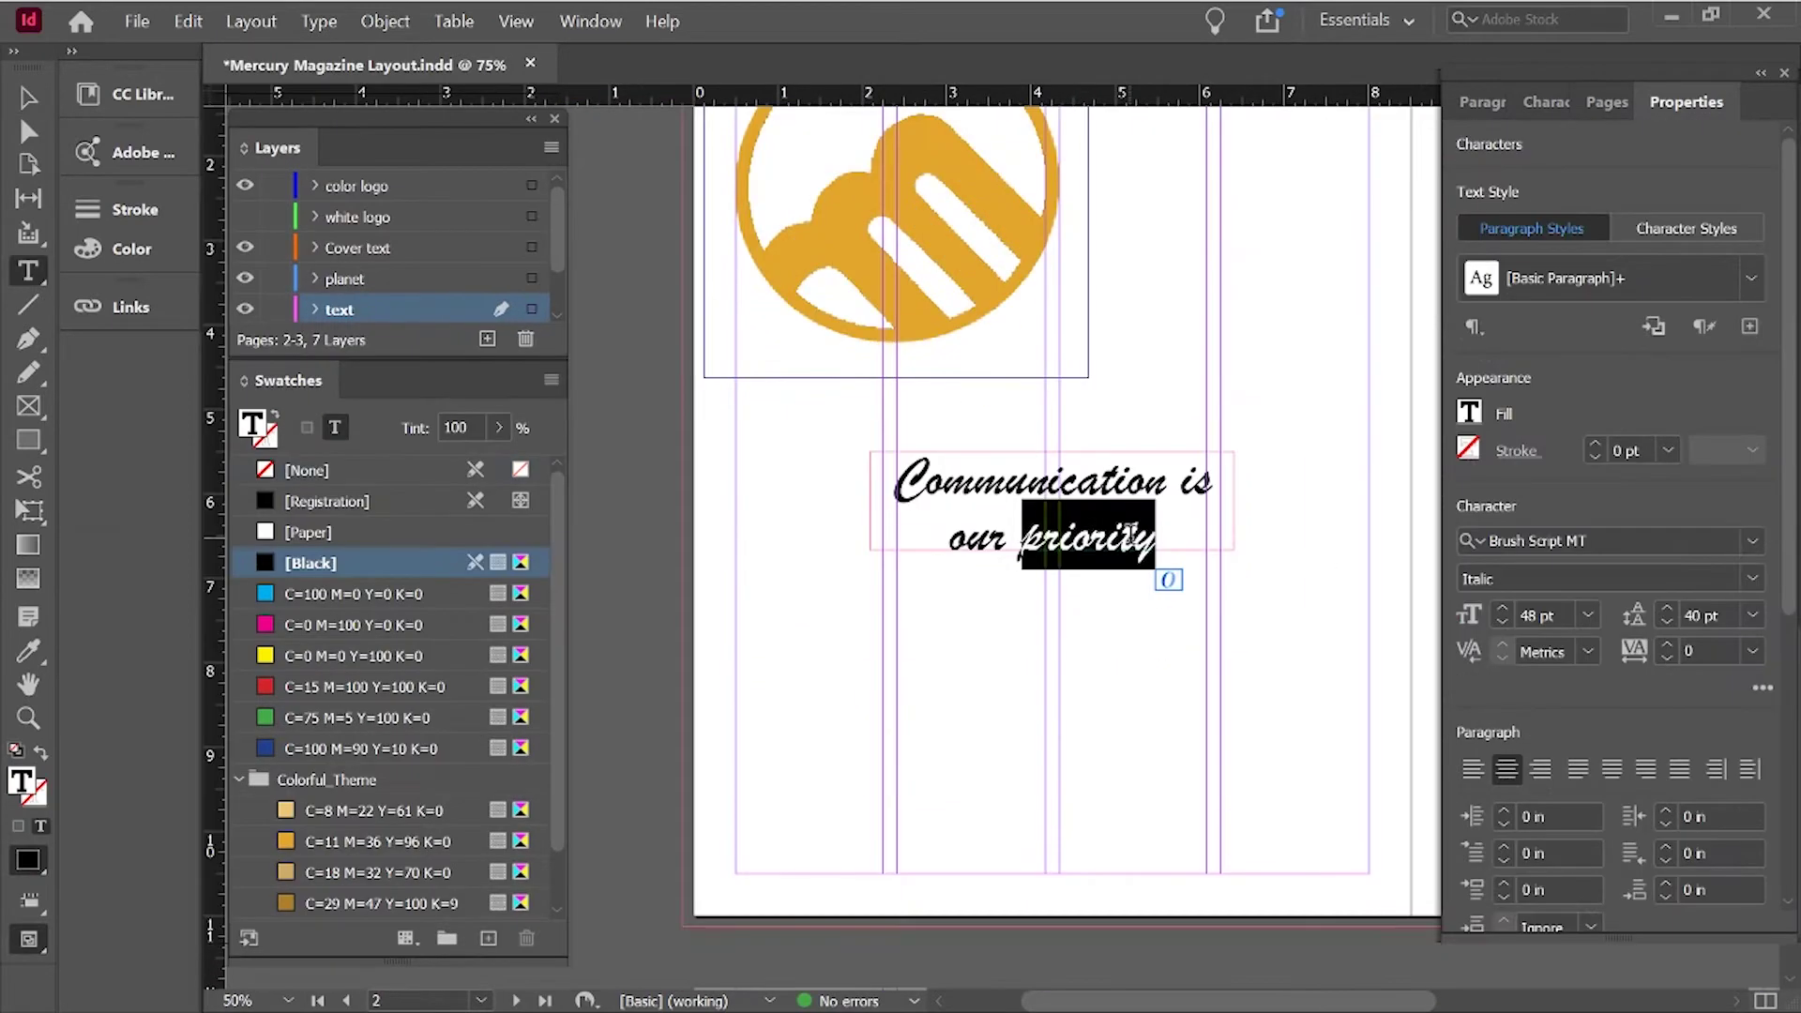
{"action": "left_click_drag", "start_coordinate": [1021, 539], "coordinate": [949, 539]}
{"action": "key", "text": "ctrl+a"}
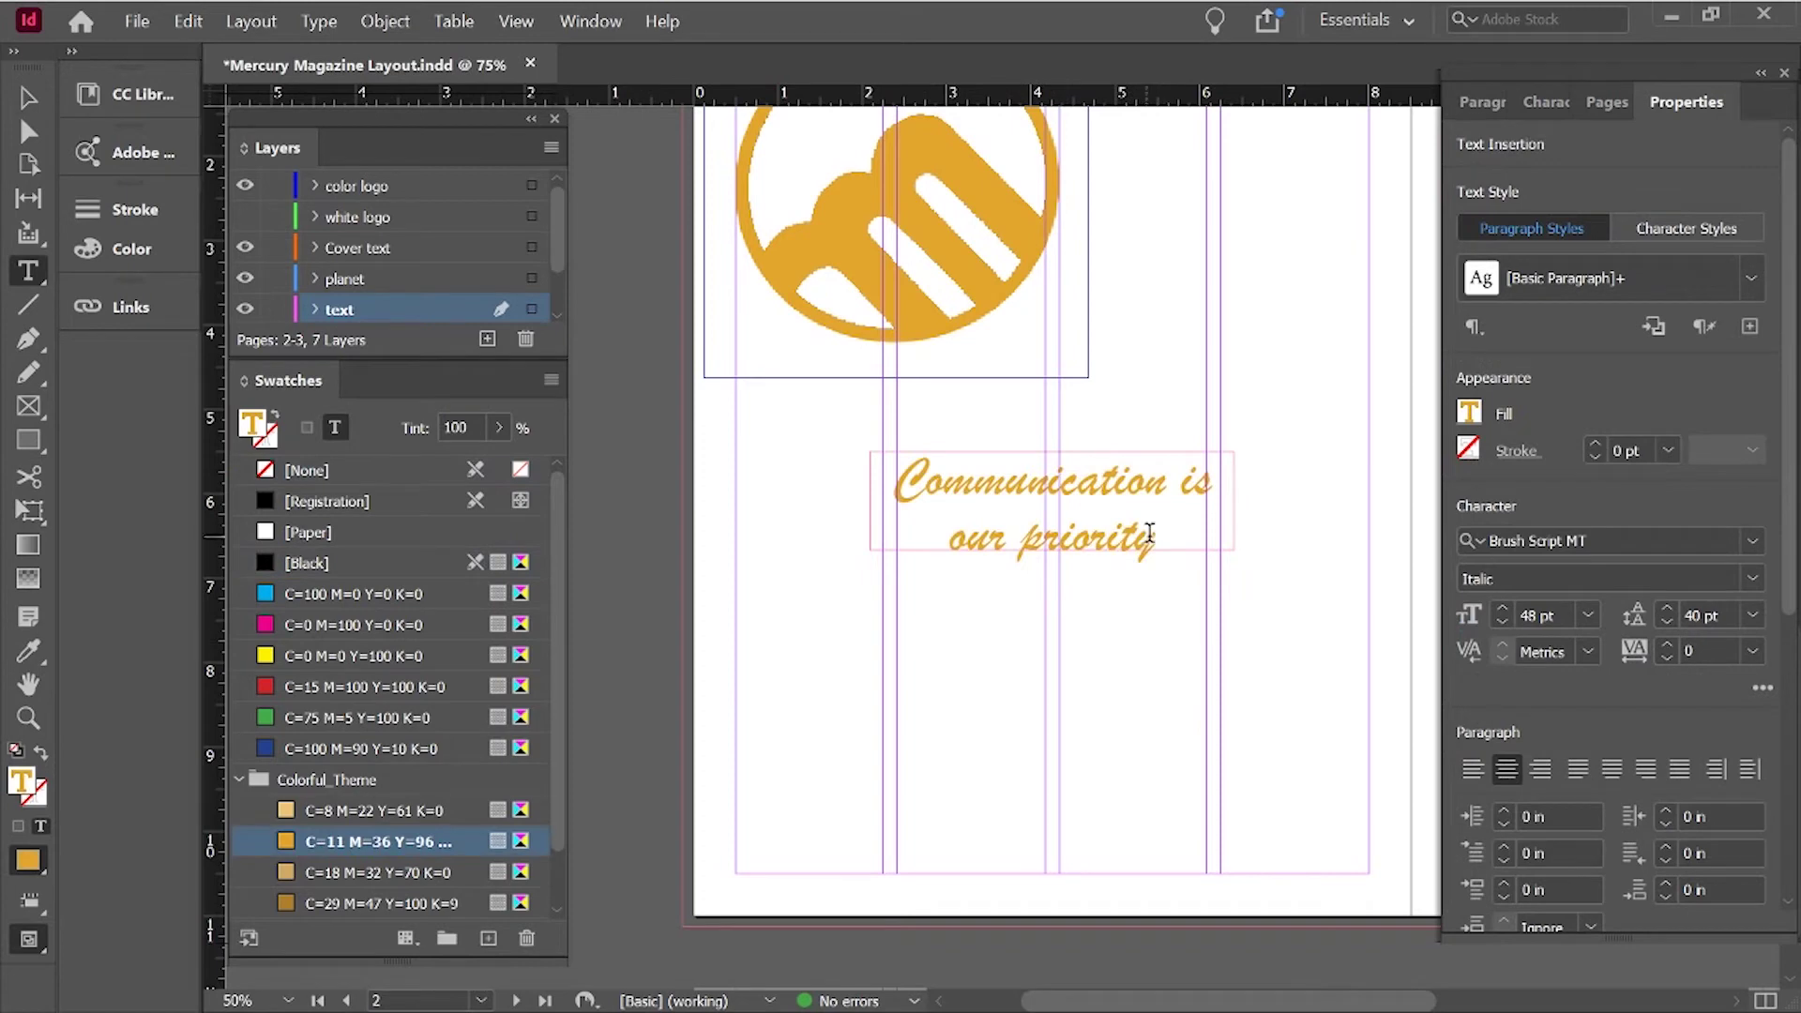
On the text layer, draw a text frame across page 2's left two columns below the logo and fill it with placeholder text.
{"action": "double_click", "coordinate": [1150, 535]}
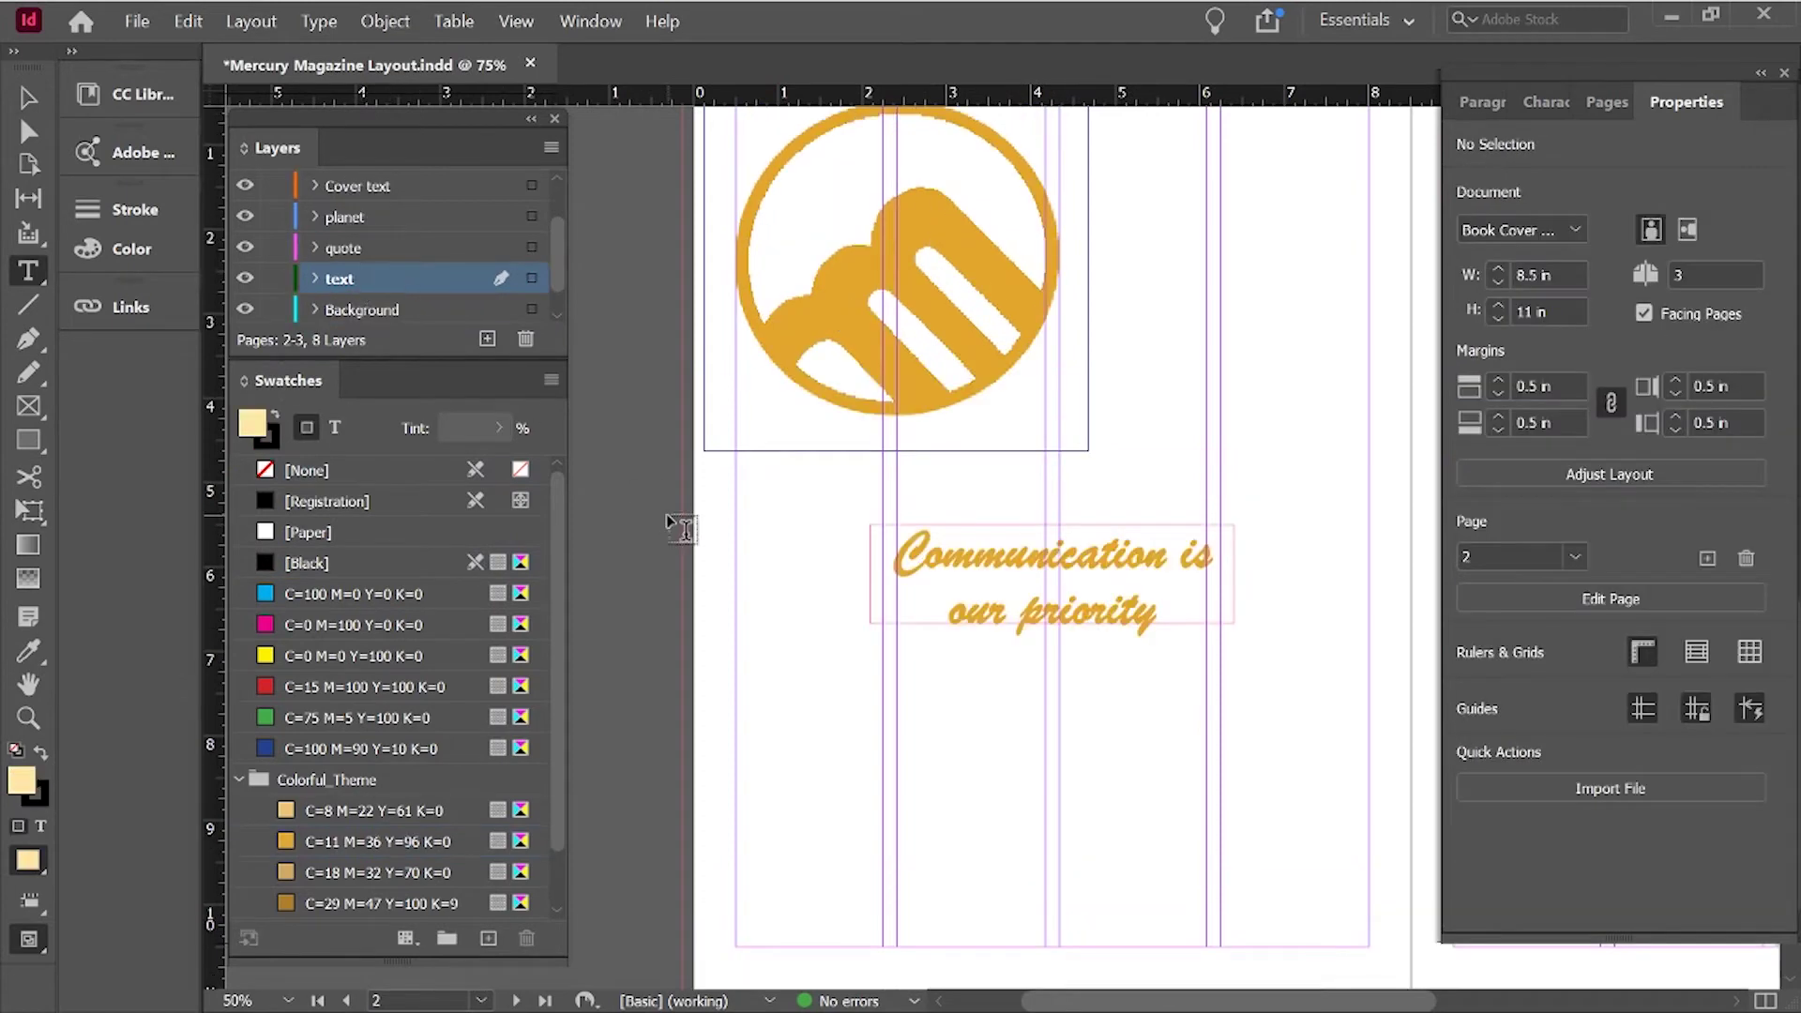
{"action": "left_click_drag", "start_coordinate": [737, 480], "coordinate": [1047, 945]}
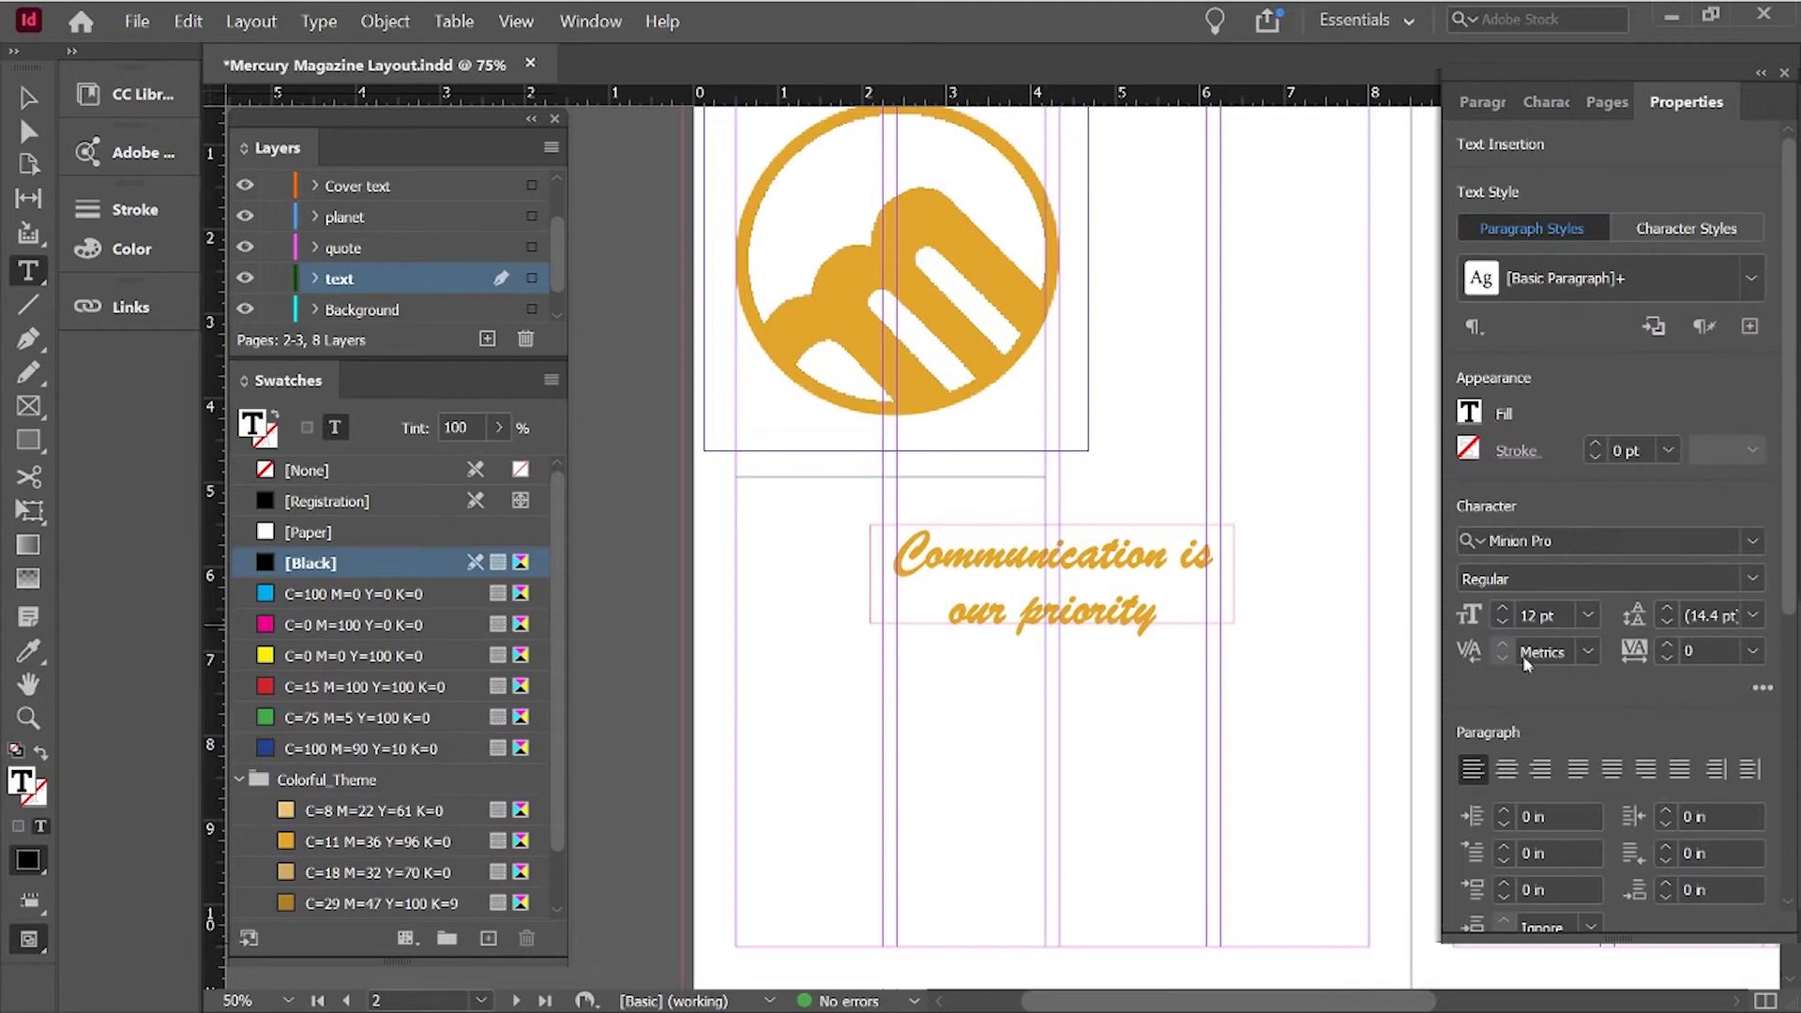
{"action": "scroll", "coordinate": [1630, 608], "scroll_direction": "down", "scroll_amount": 5}
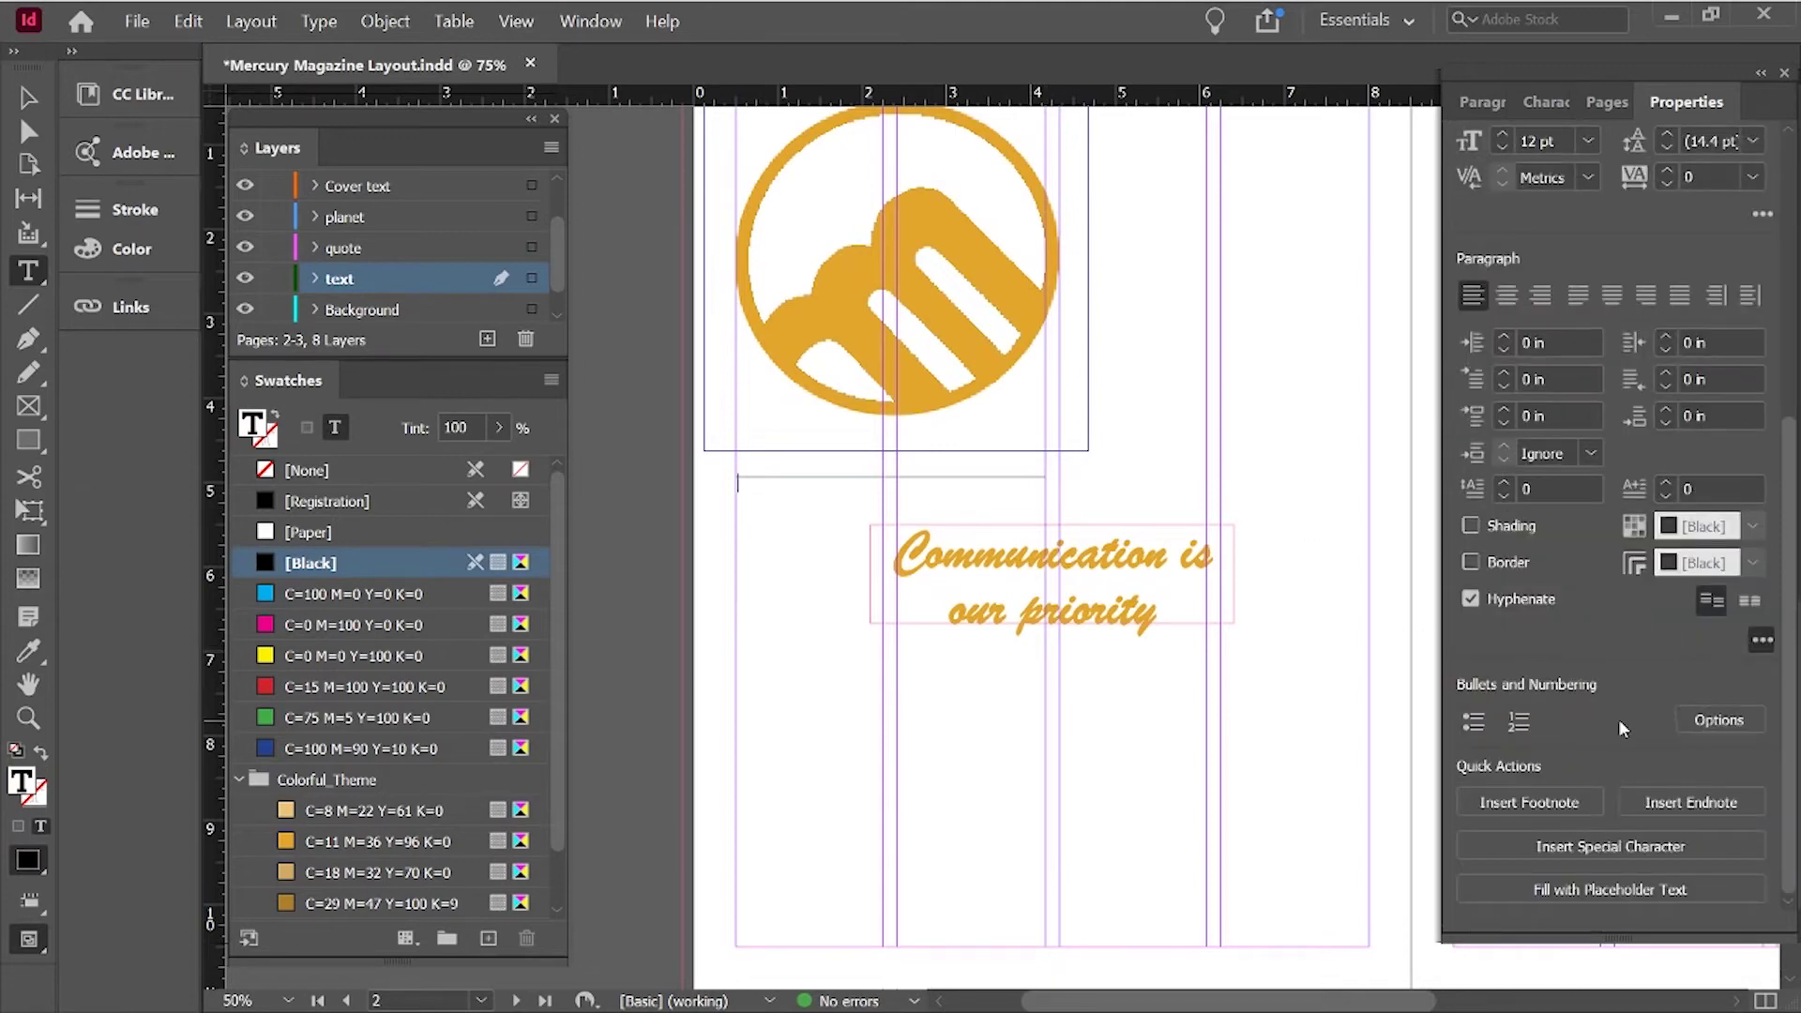
{"action": "left_click", "coordinate": [1607, 895]}
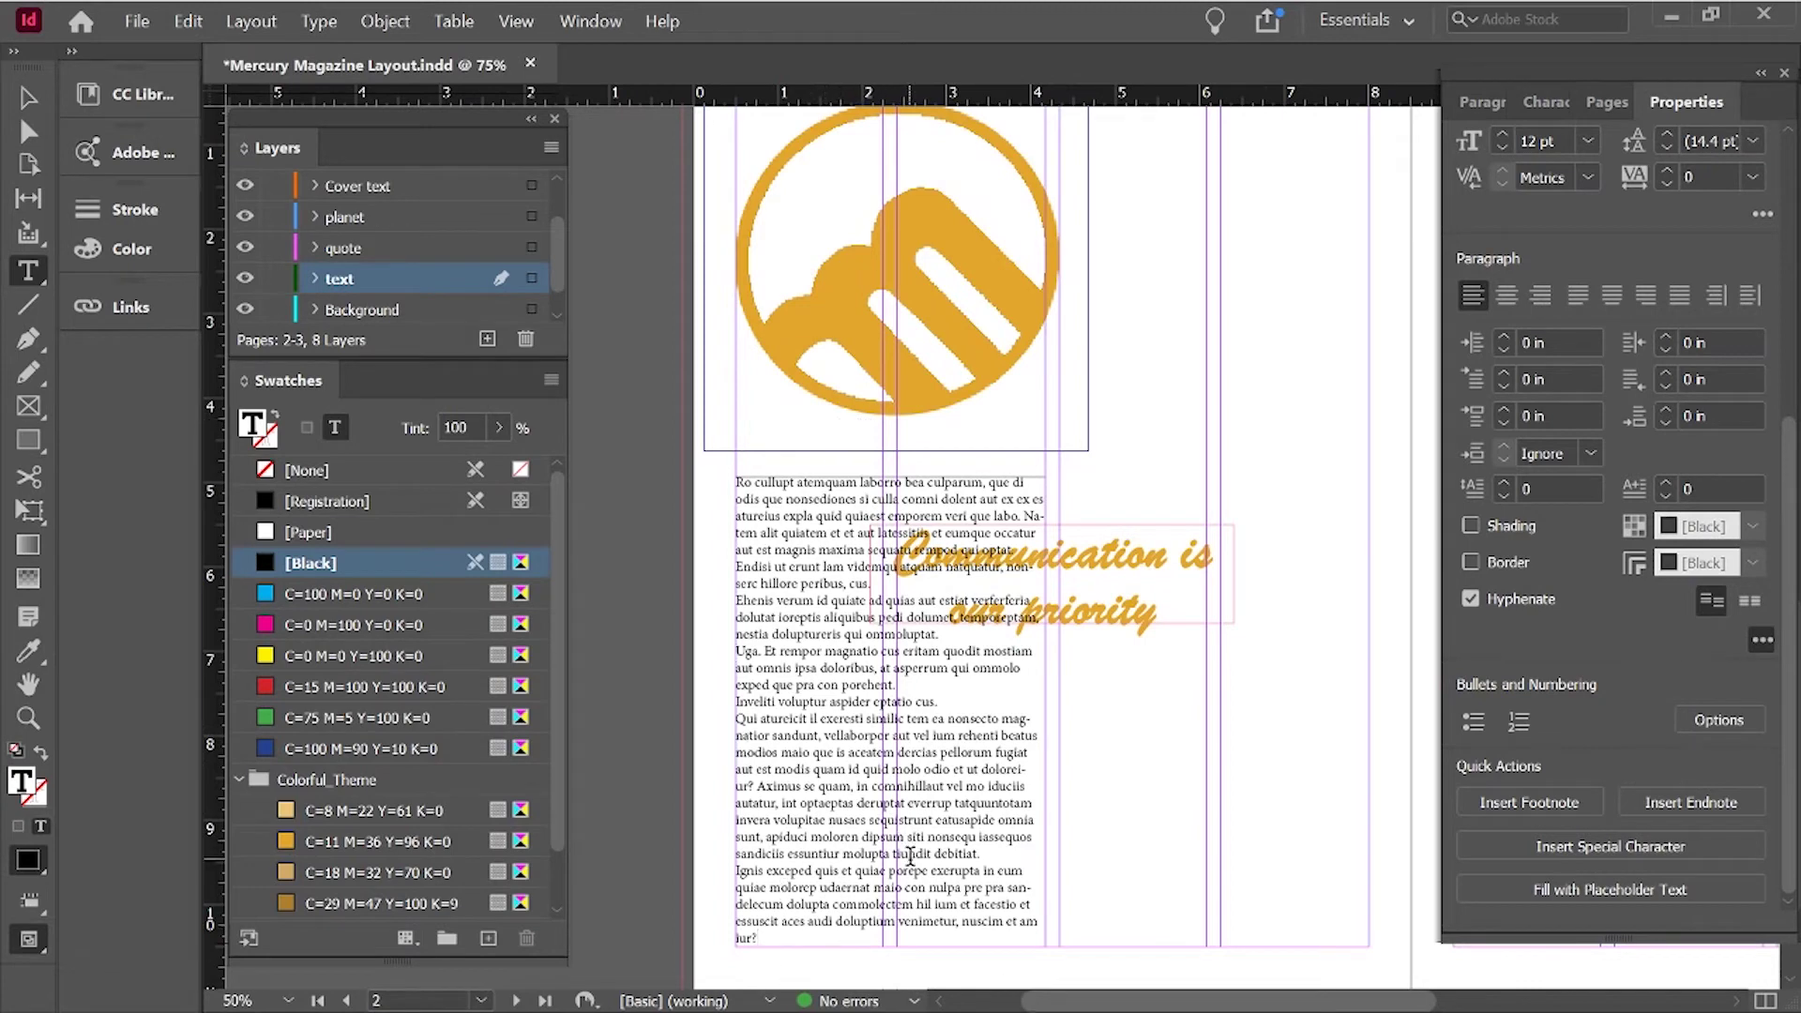
Add a matching text frame across page 2's right two columns beside the first and fill it with placeholder text.
{"action": "scroll", "coordinate": [908, 851], "scroll_direction": "down", "scroll_amount": 2}
{"action": "scroll", "coordinate": [907, 851], "scroll_direction": "right", "scroll_amount": 2}
{"action": "left_click_drag", "start_coordinate": [931, 406], "coordinate": [1238, 872]}
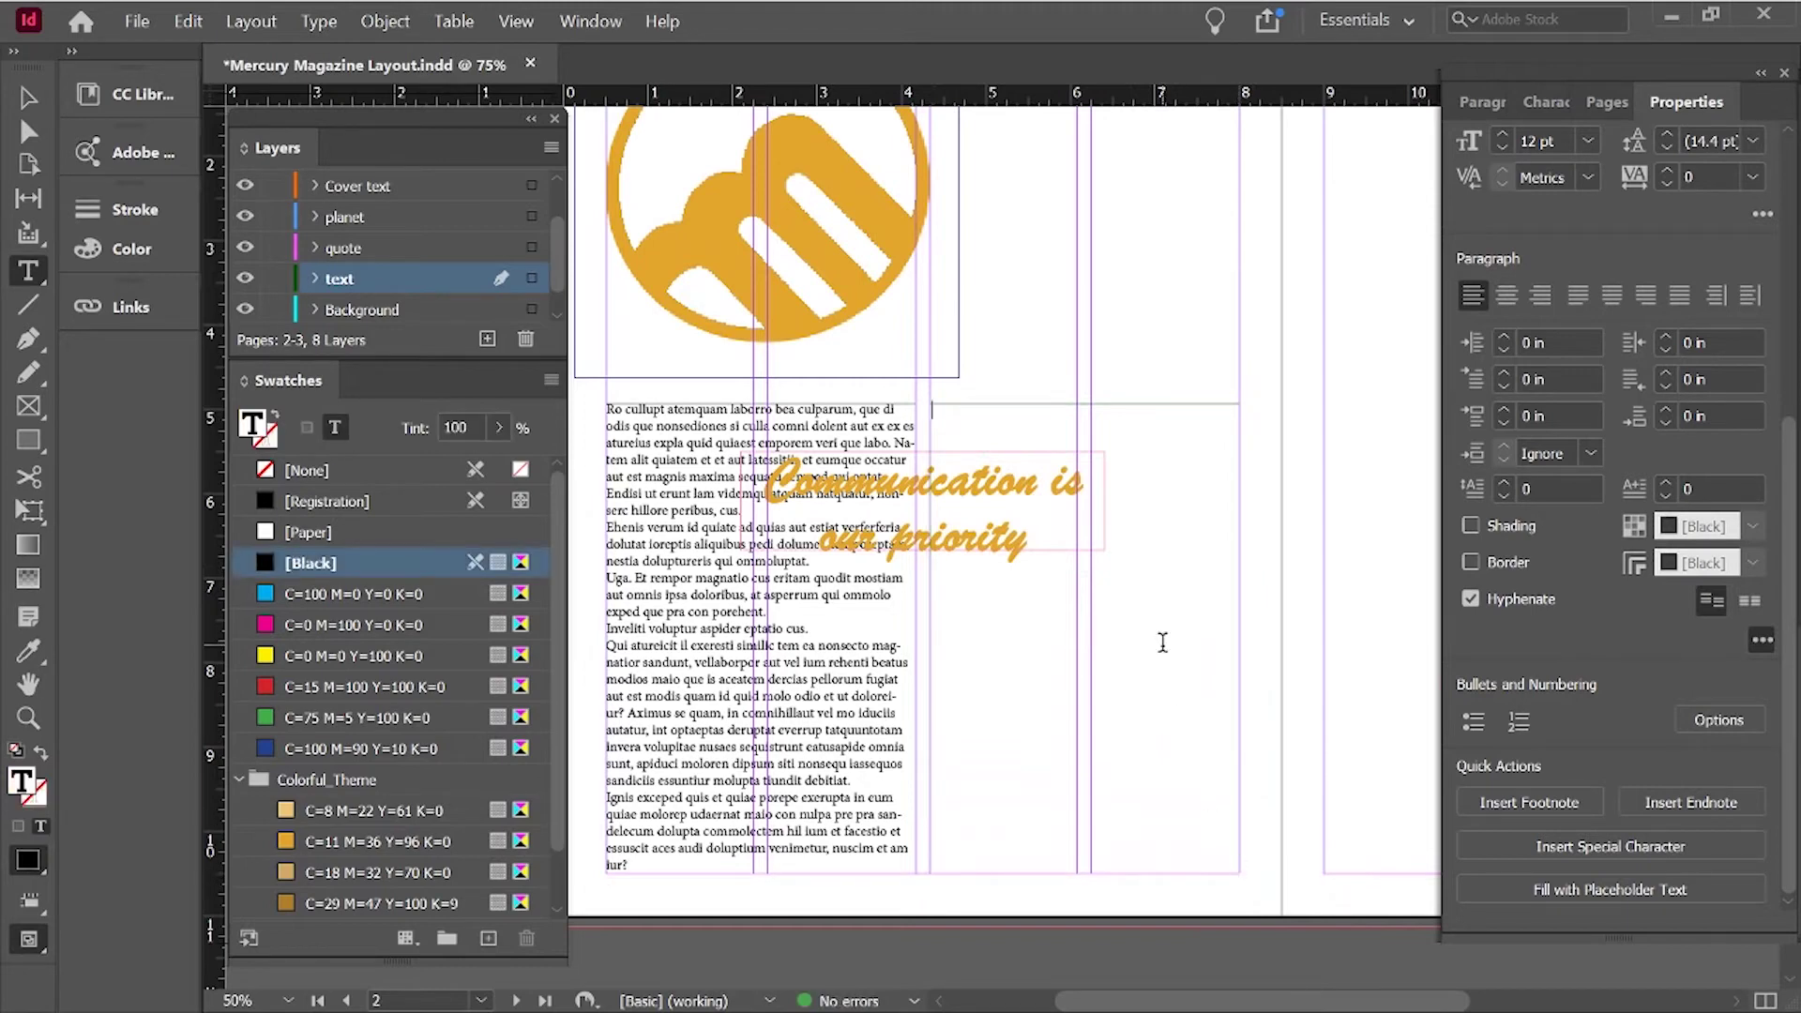
{"action": "left_click", "coordinate": [1648, 890]}
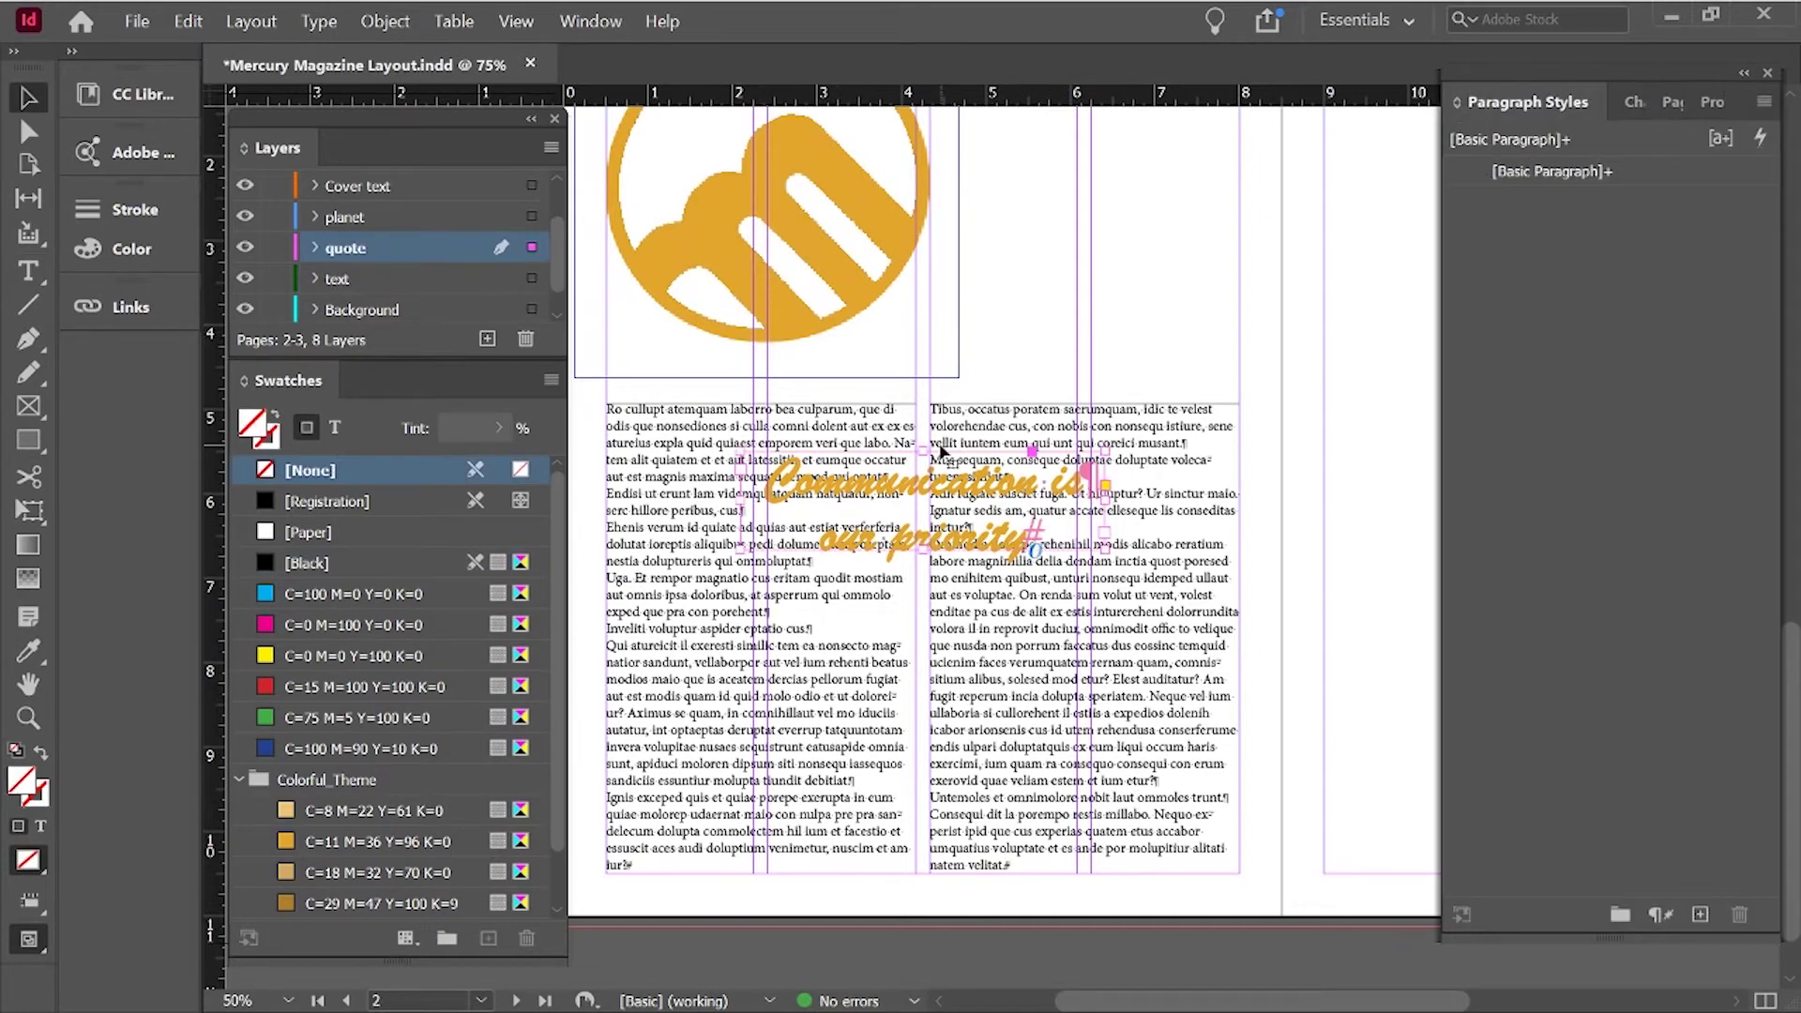
Wrap the placeholder text around the bounding box of the "Communication is our priority" frame.
{"action": "left_click", "coordinate": [666, 548]}
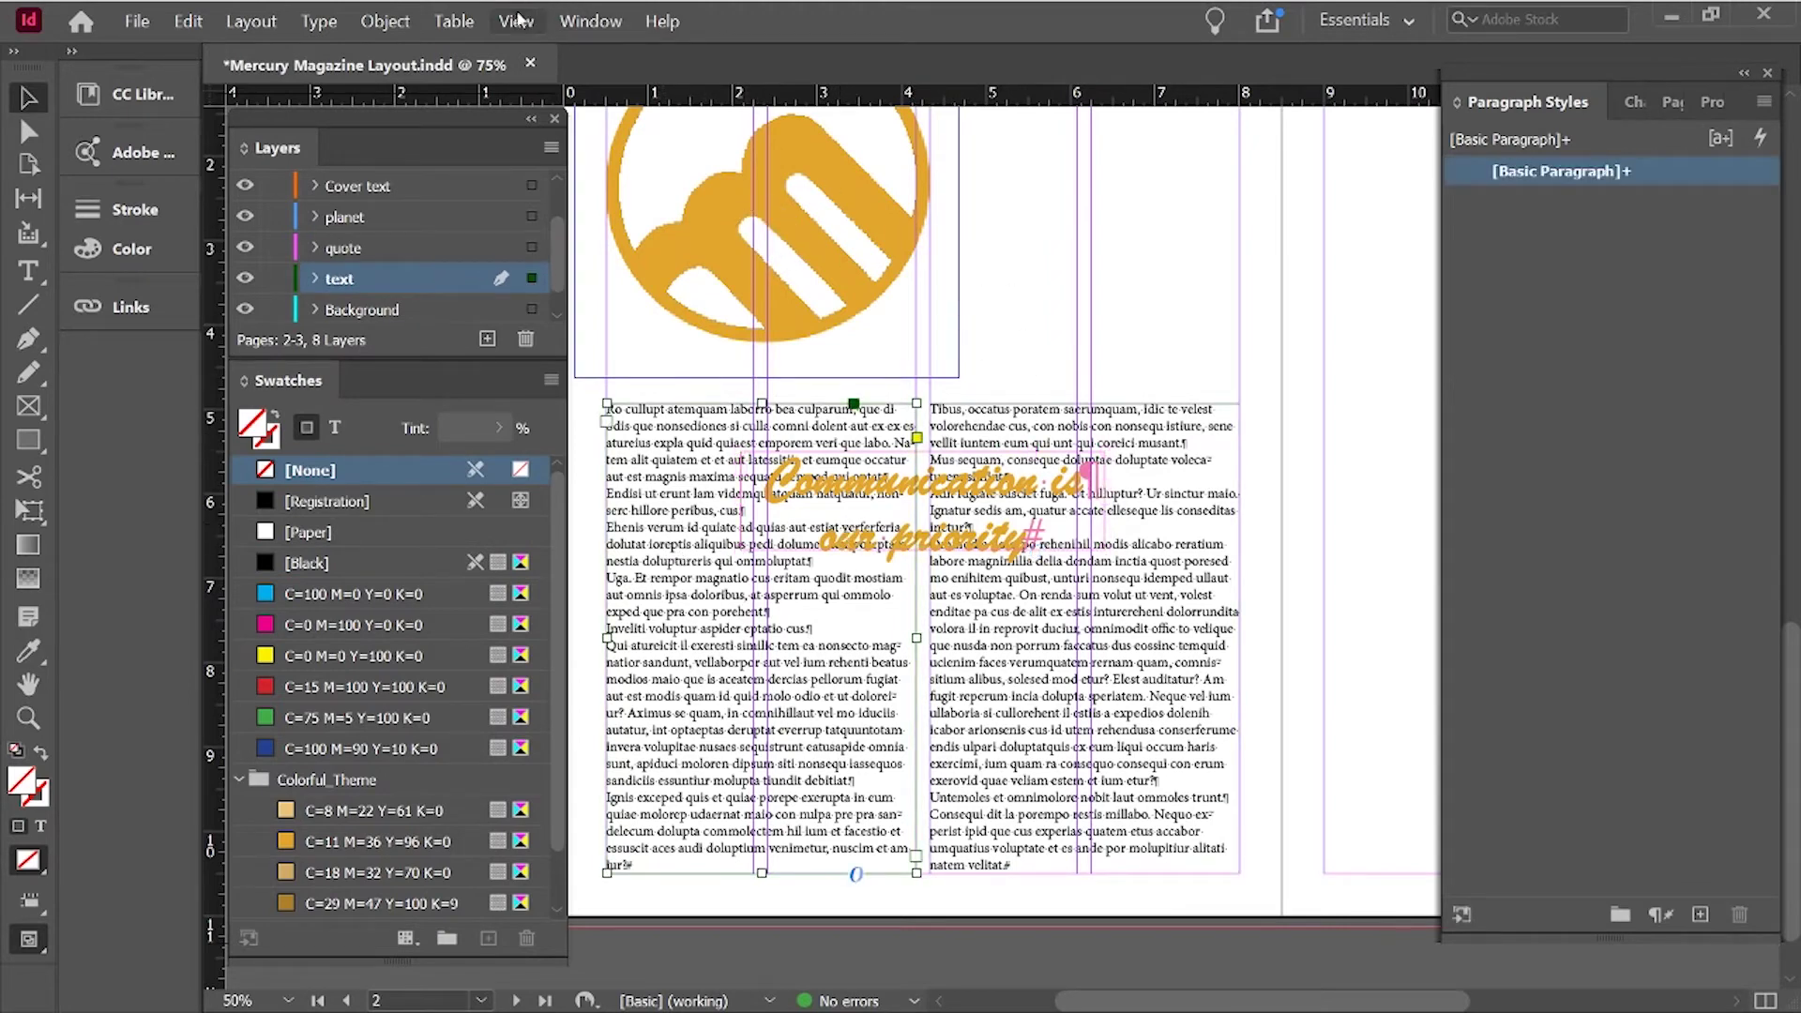
{"action": "key", "text": "ctrl+alt+w"}
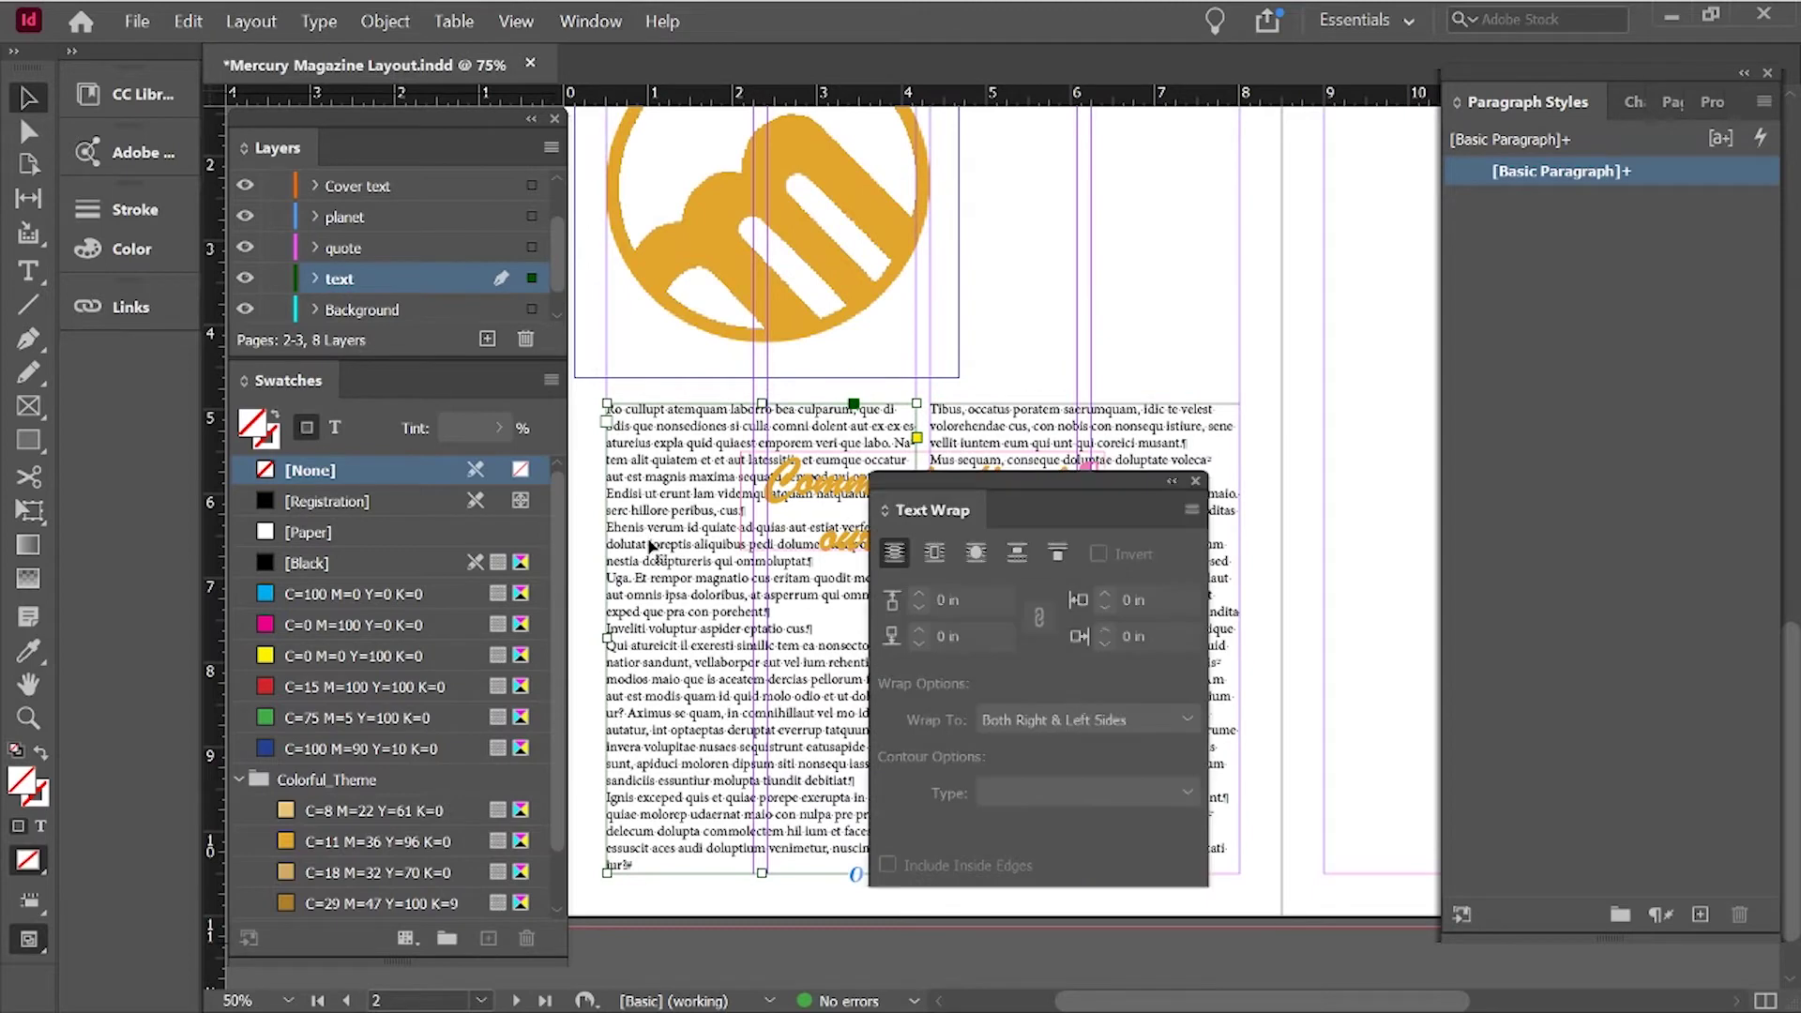
{"action": "key", "text": "ctrl+alt+w"}
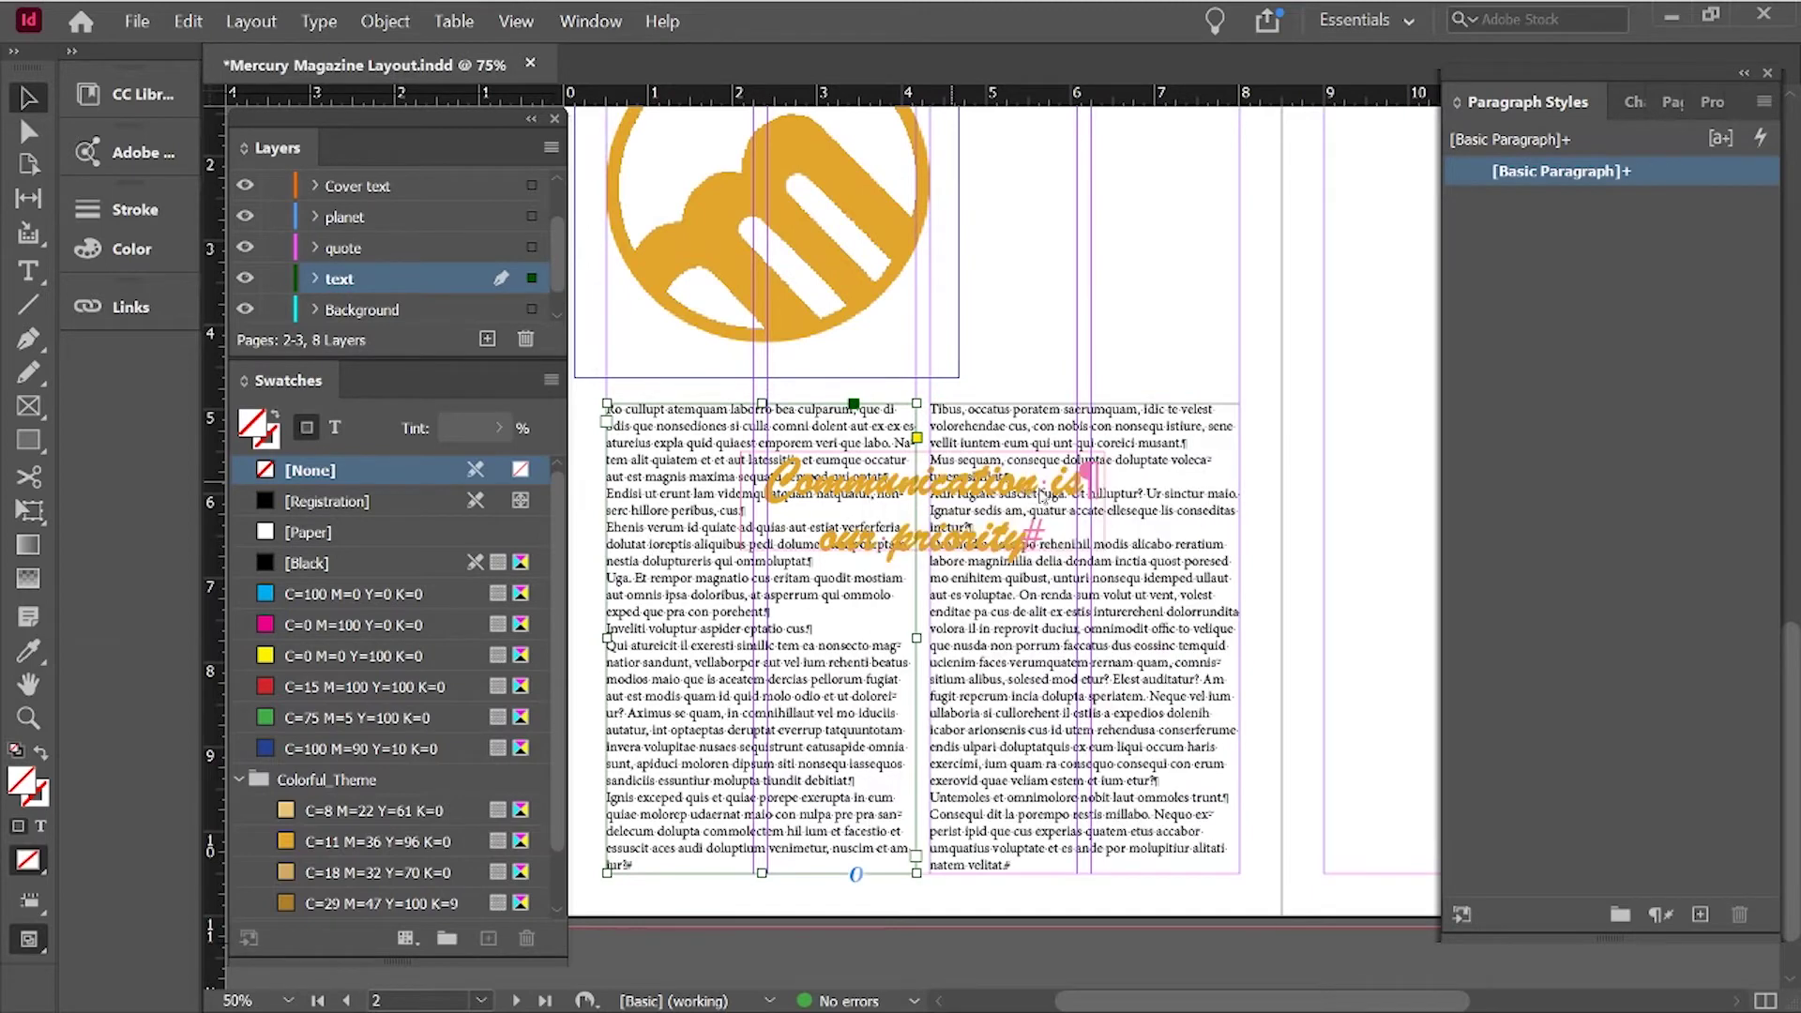
{"action": "key", "text": "ctrl+alt+w"}
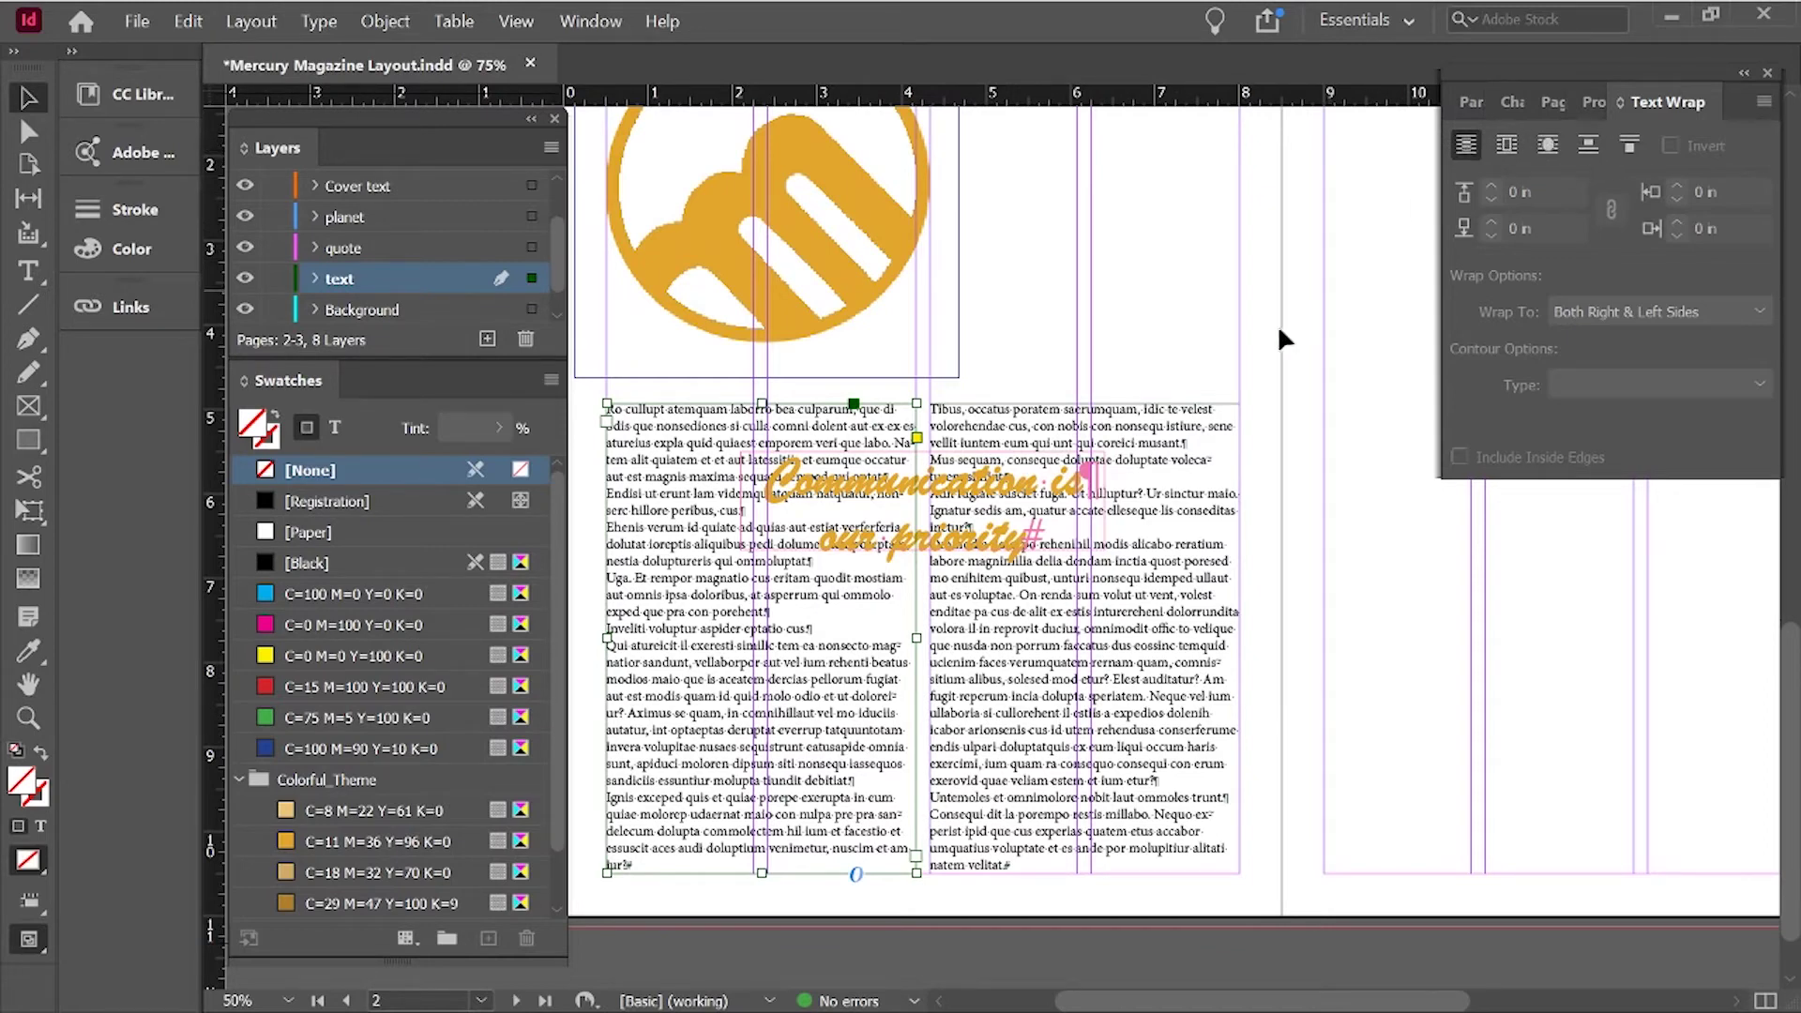
{"action": "left_click", "coordinate": [929, 488]}
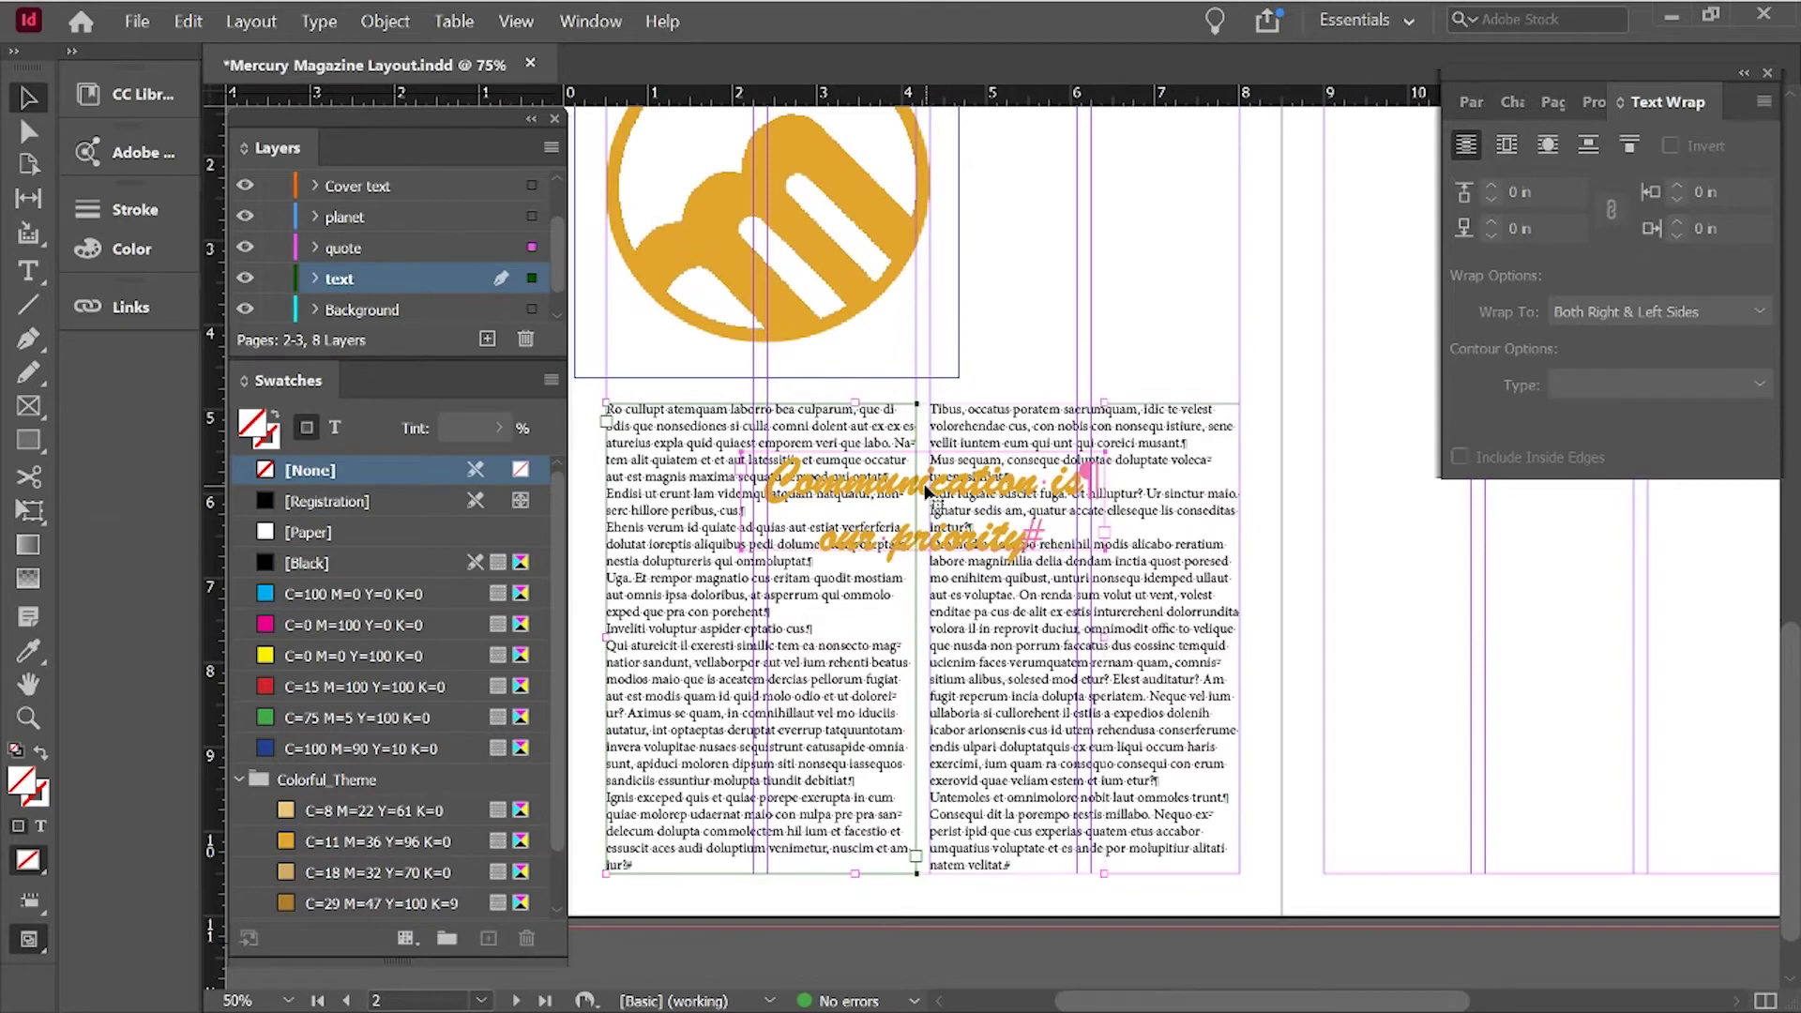
{"action": "left_click", "coordinate": [1504, 146]}
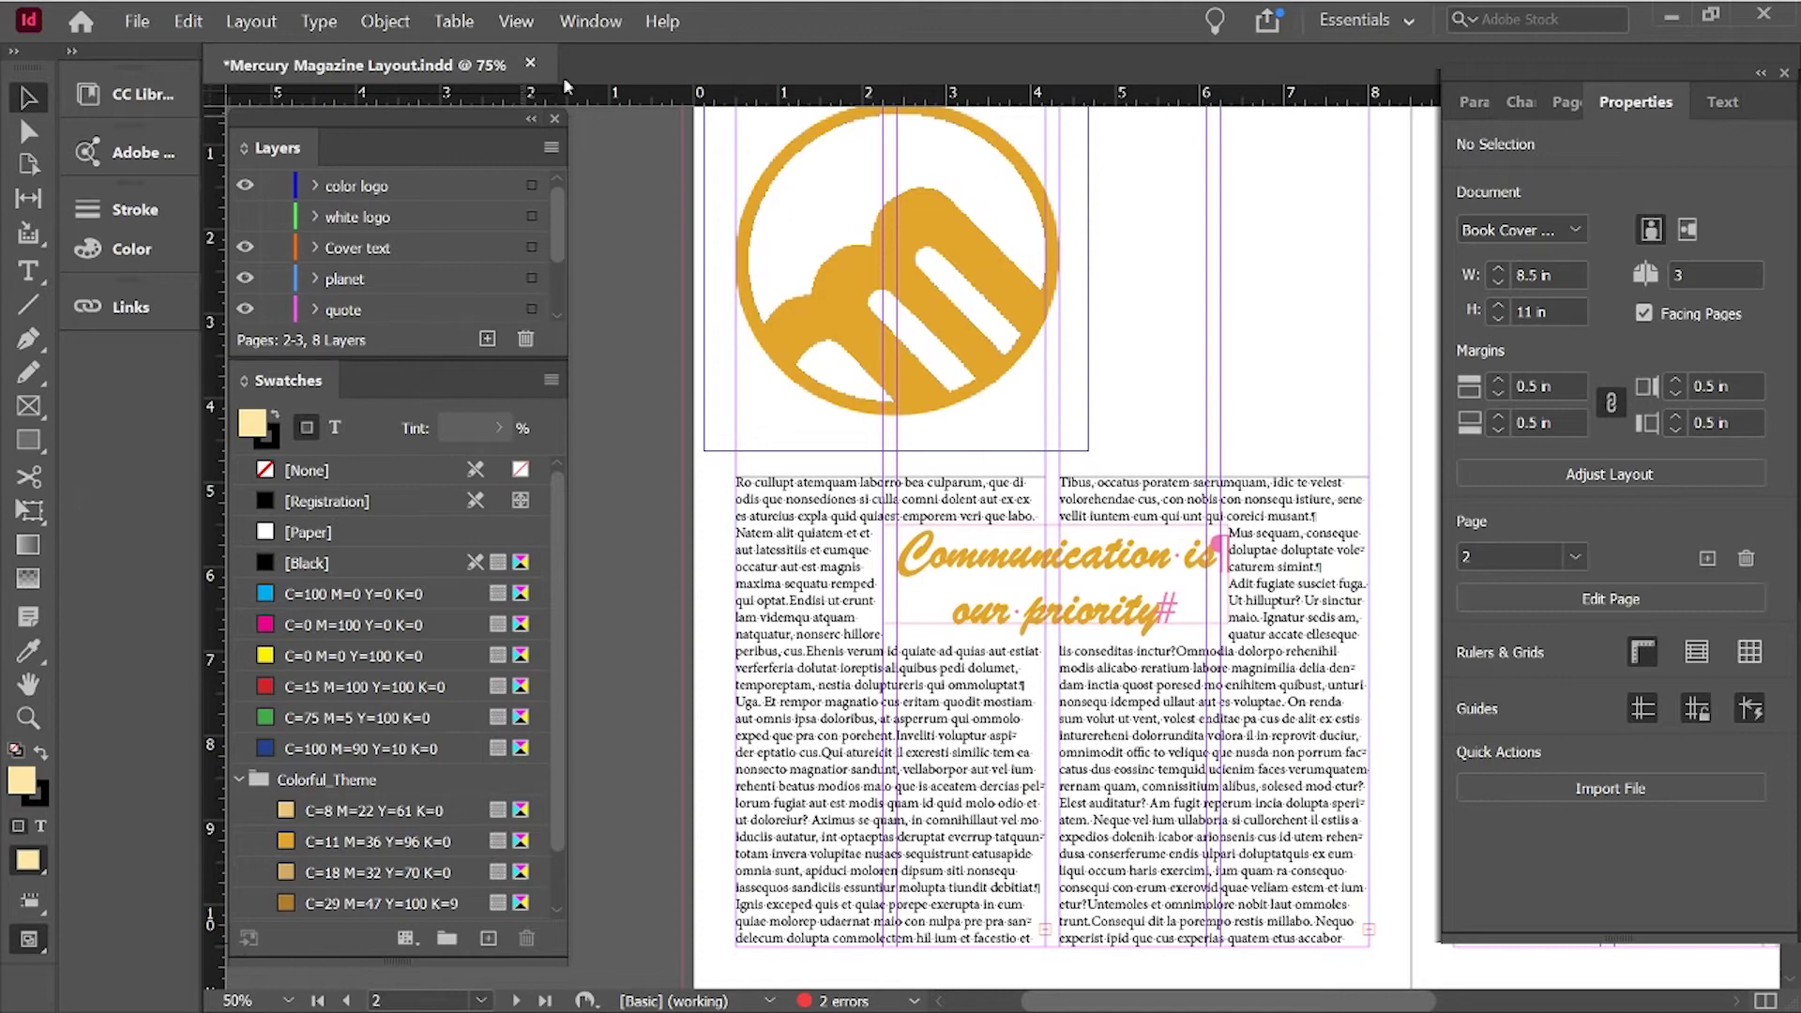
Give the left text frame's opening paragraph a one-character drop cap 3 lines tall.
{"action": "key", "text": "z"}
{"action": "left_click", "coordinate": [1208, 503], "text": "alt"}
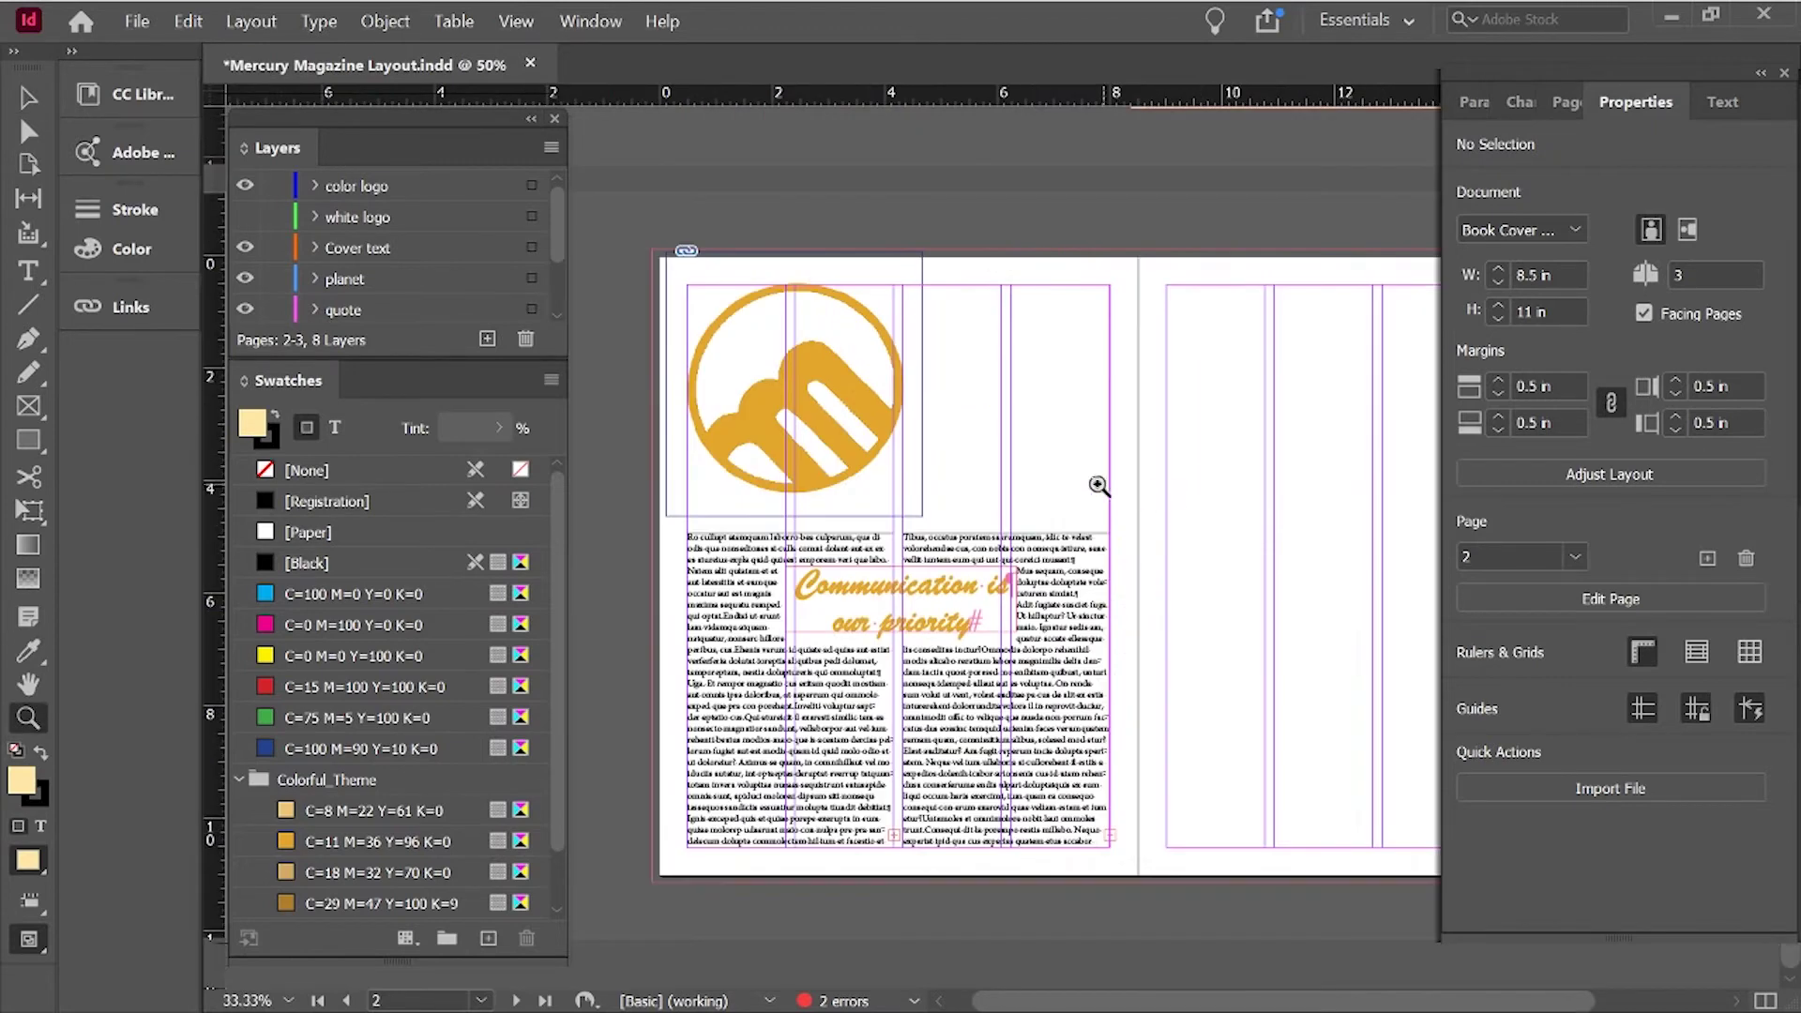
{"action": "scroll", "coordinate": [1099, 486], "scroll_direction": "right", "scroll_amount": 1}
{"action": "key", "text": "v"}
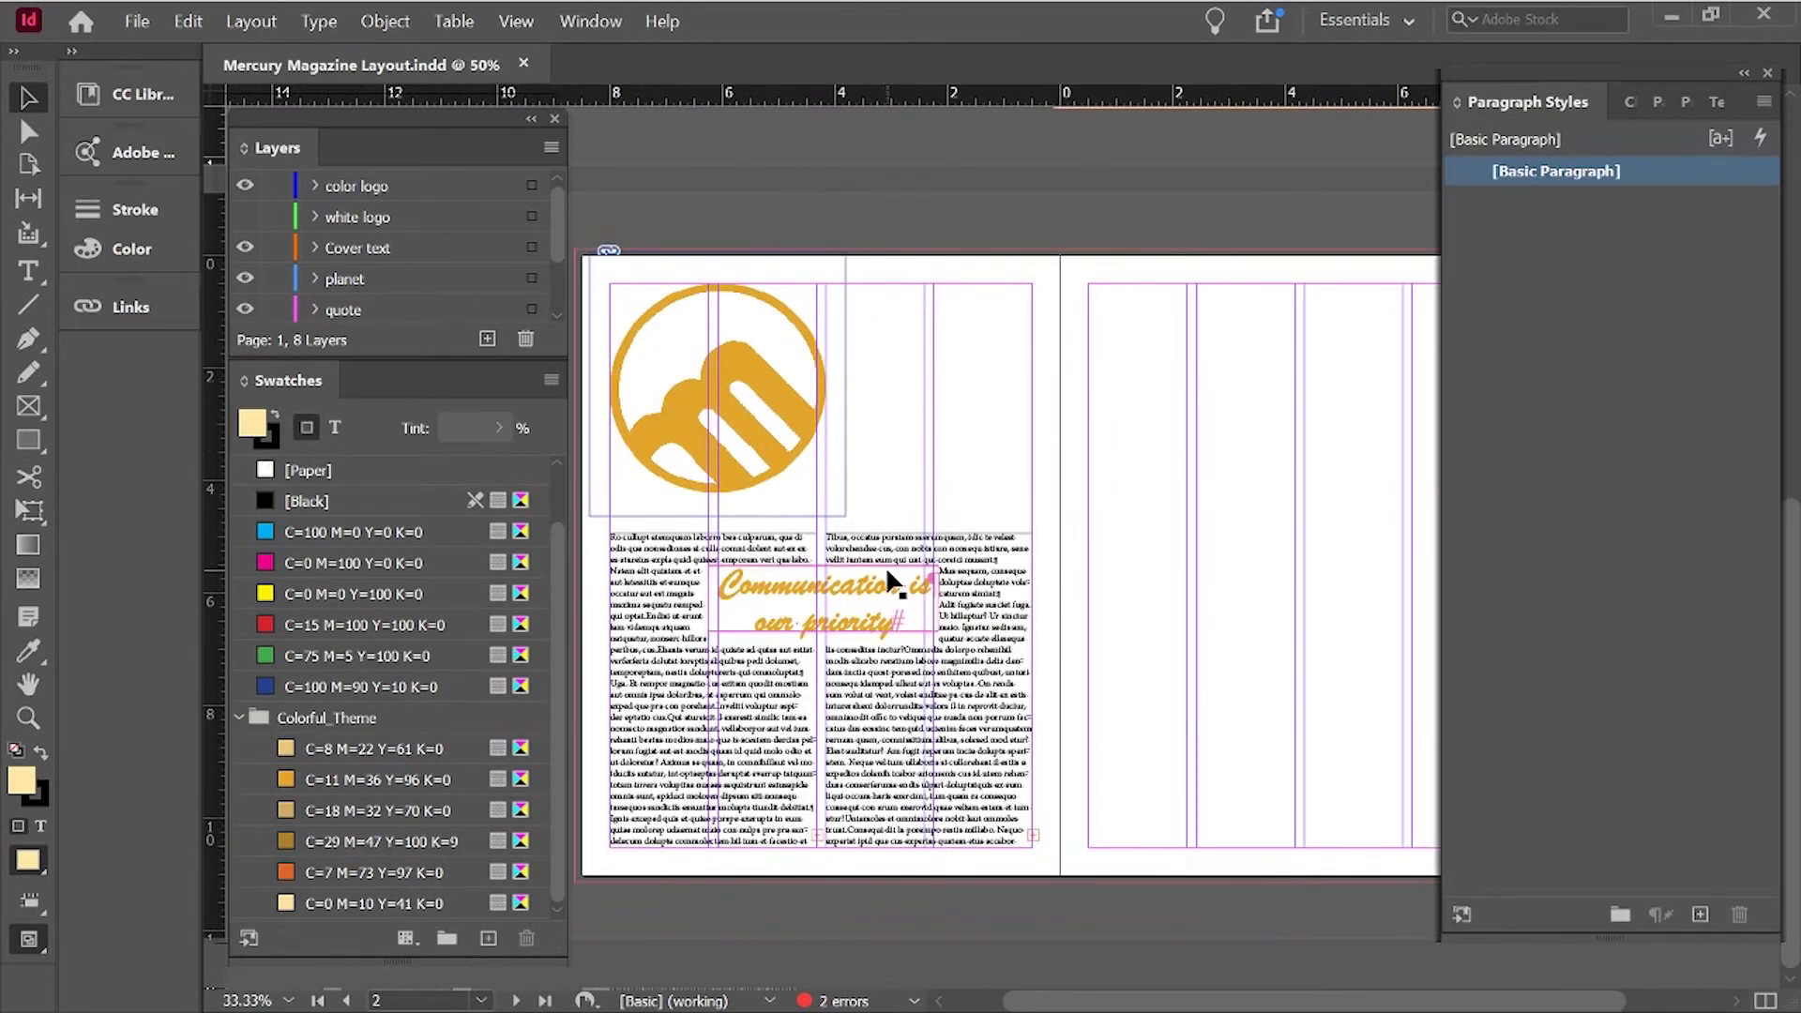
{"action": "key", "text": "z"}
{"action": "left_click", "coordinate": [677, 583]}
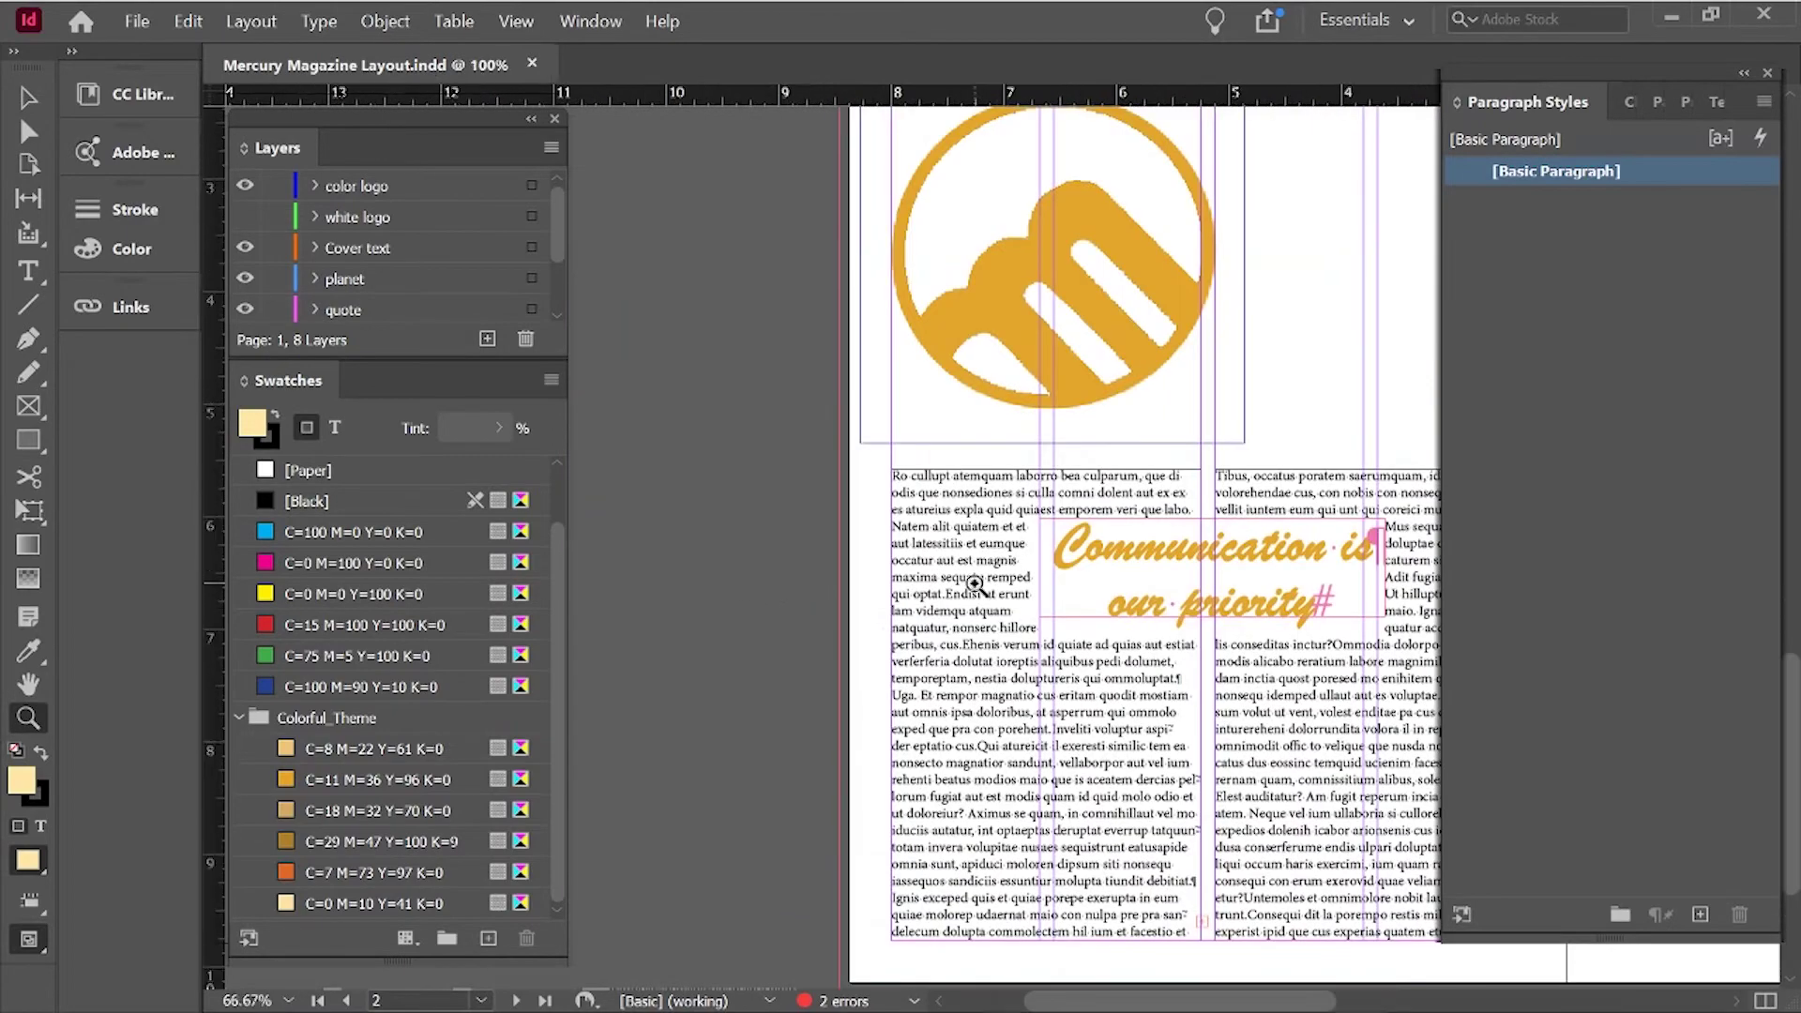
{"action": "left_click", "coordinate": [976, 585]}
{"action": "left_click", "coordinate": [981, 476]}
{"action": "left_click", "coordinate": [984, 478]}
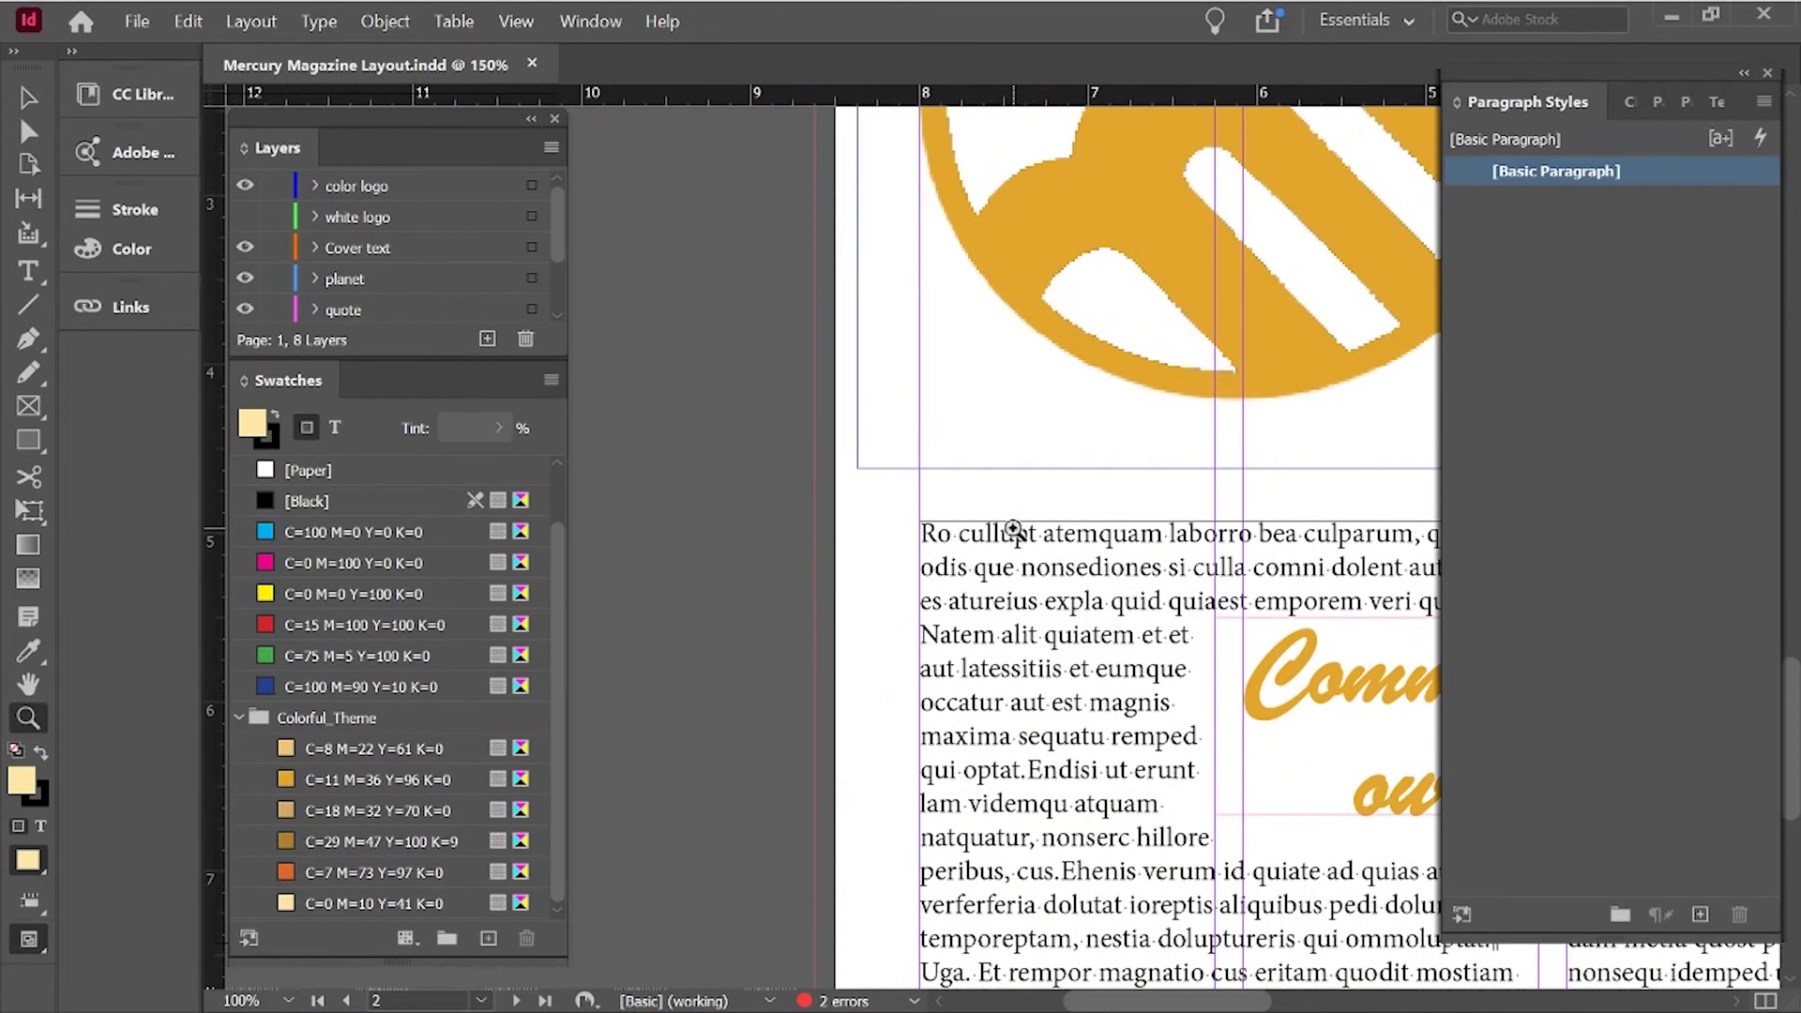
{"action": "key", "text": "v"}
{"action": "left_click", "coordinate": [1013, 530]}
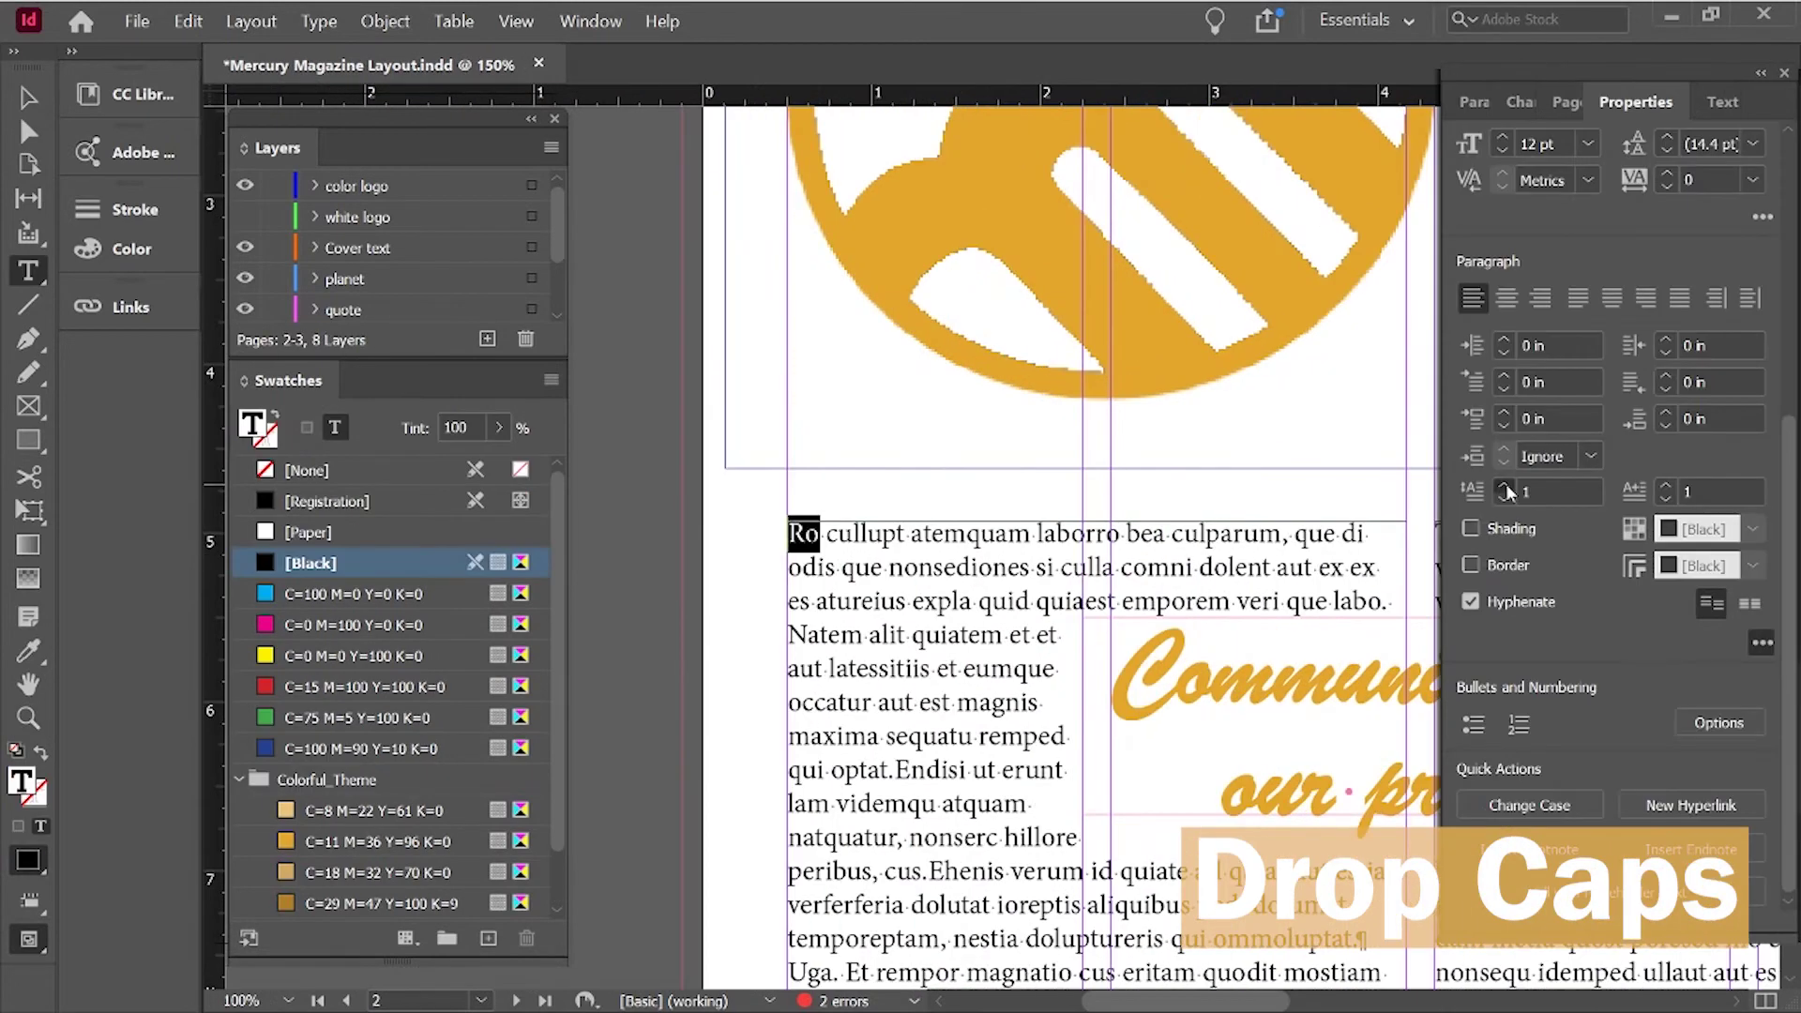
{"action": "left_click", "coordinate": [1505, 485]}
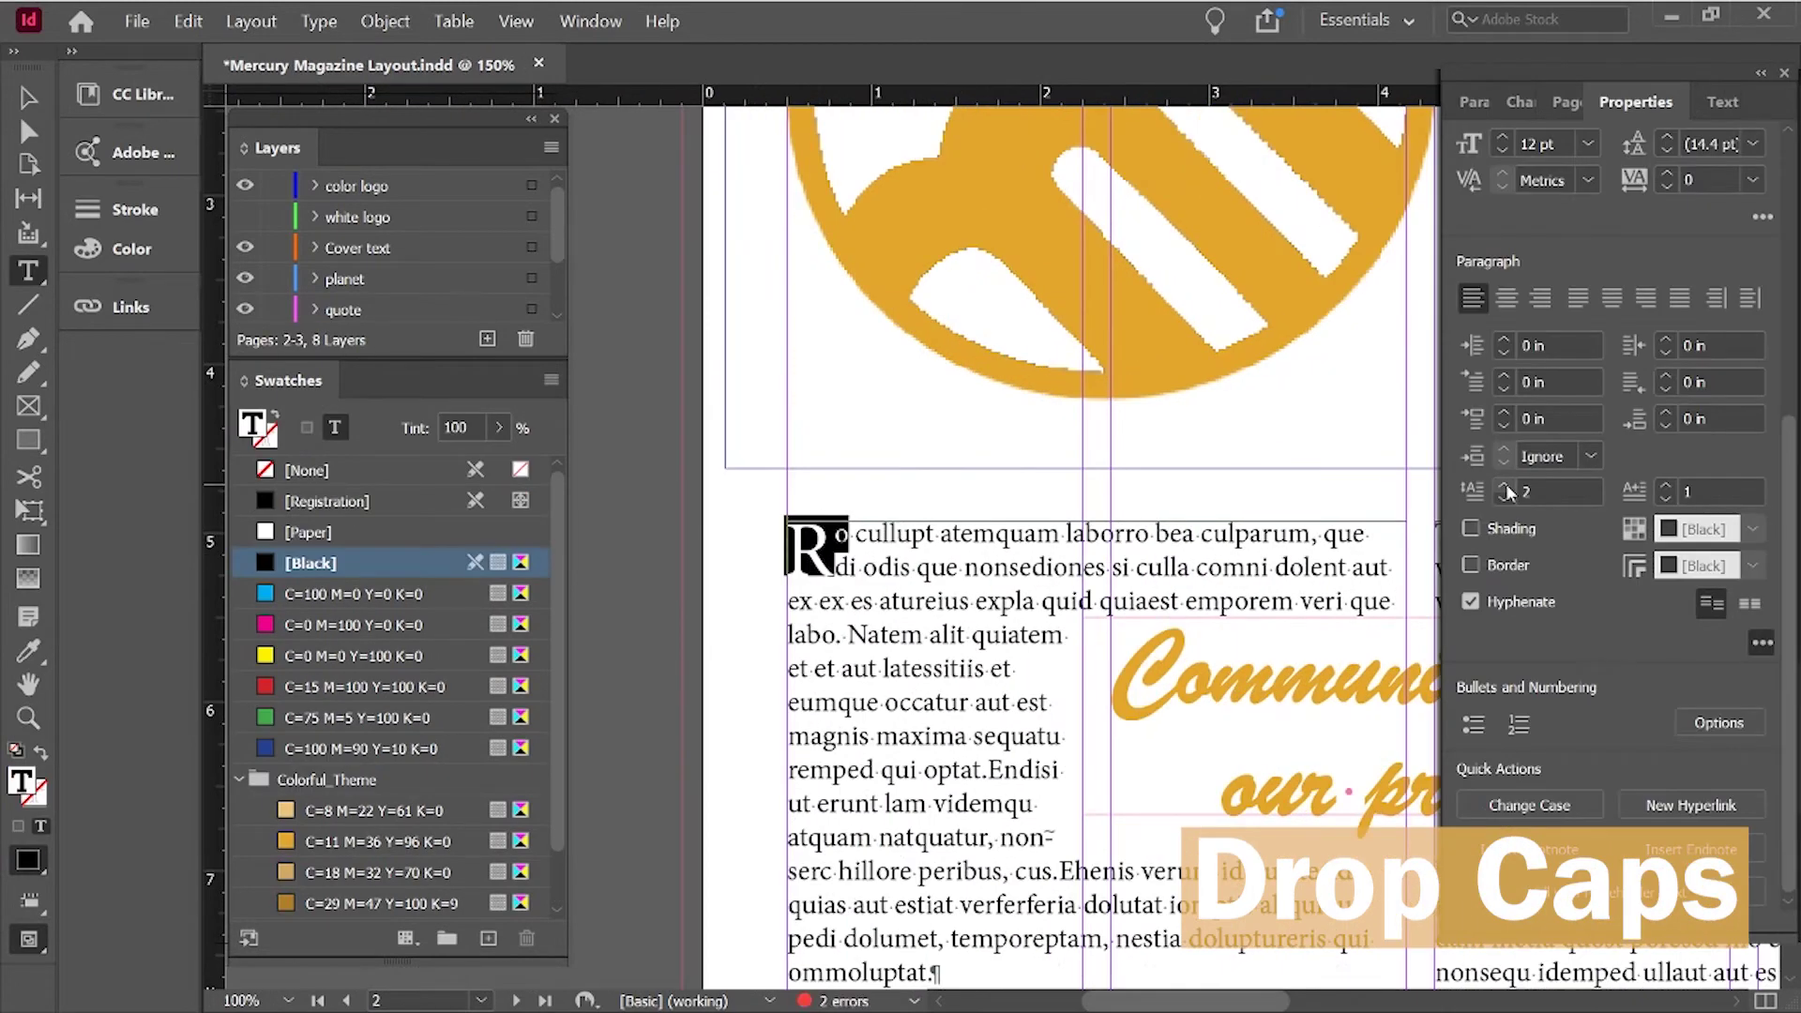
{"action": "left_click", "coordinate": [1505, 486]}
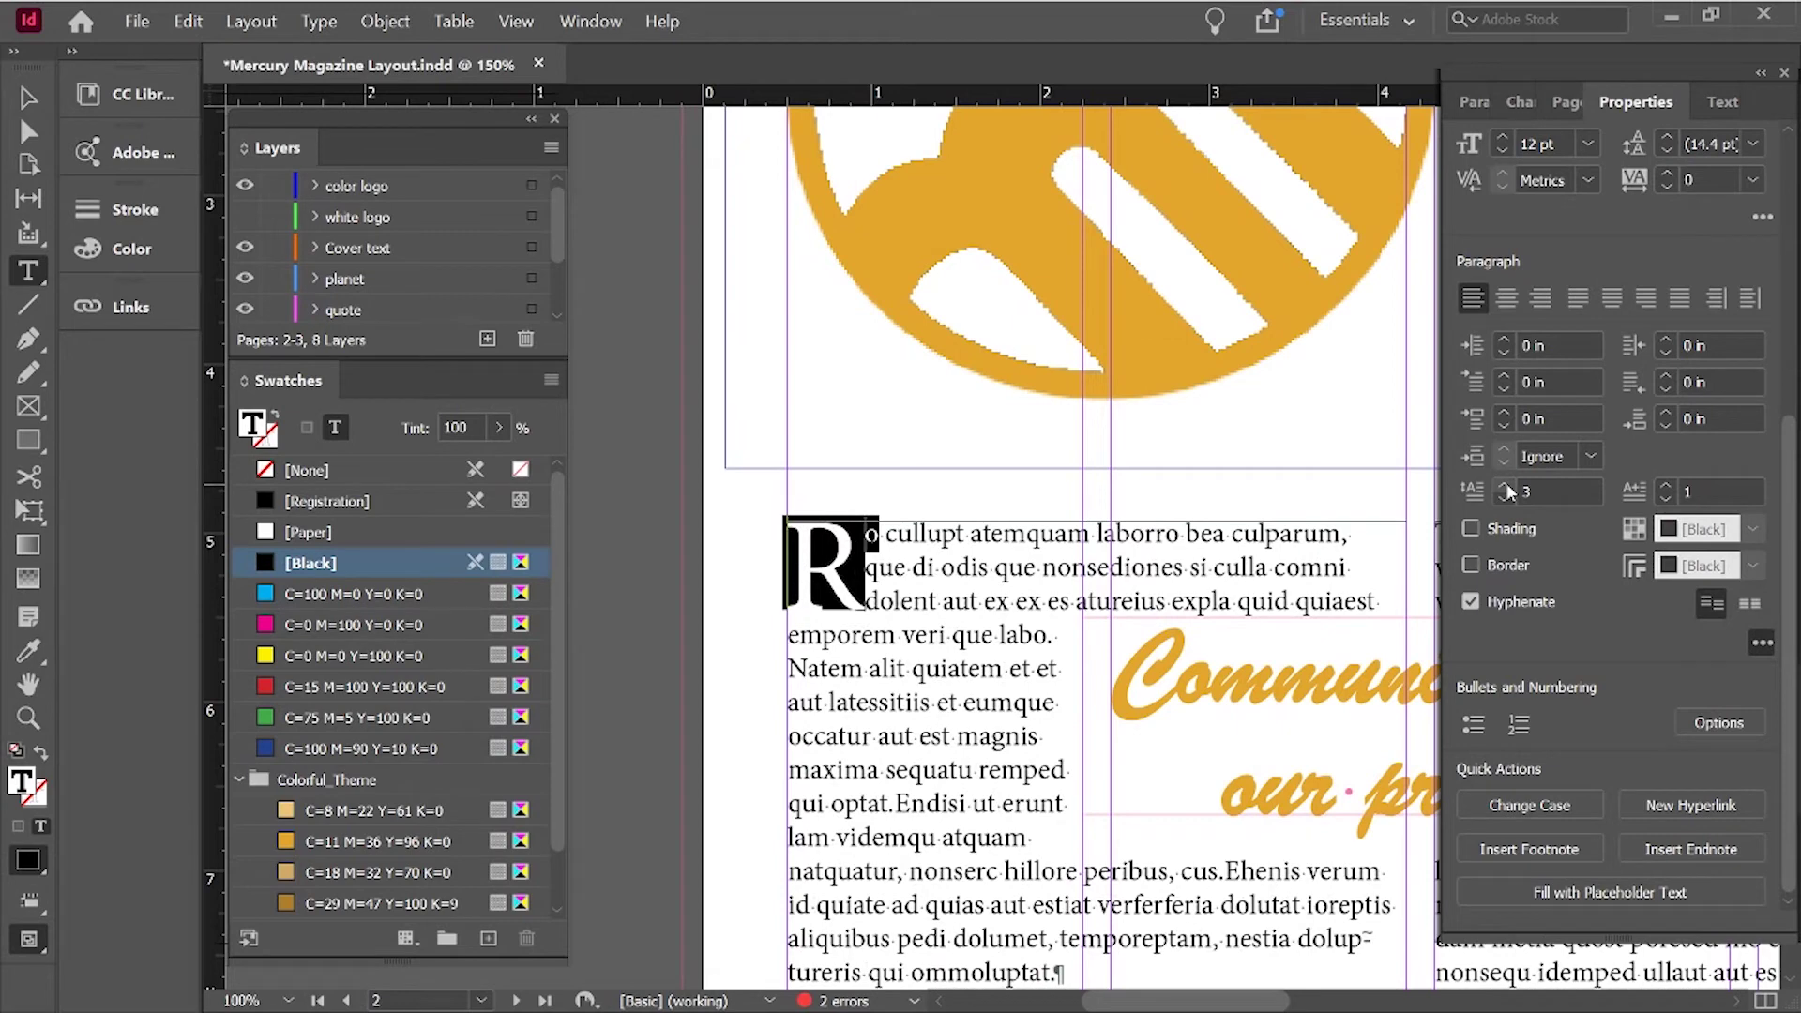
{"action": "left_click", "coordinate": [829, 539]}
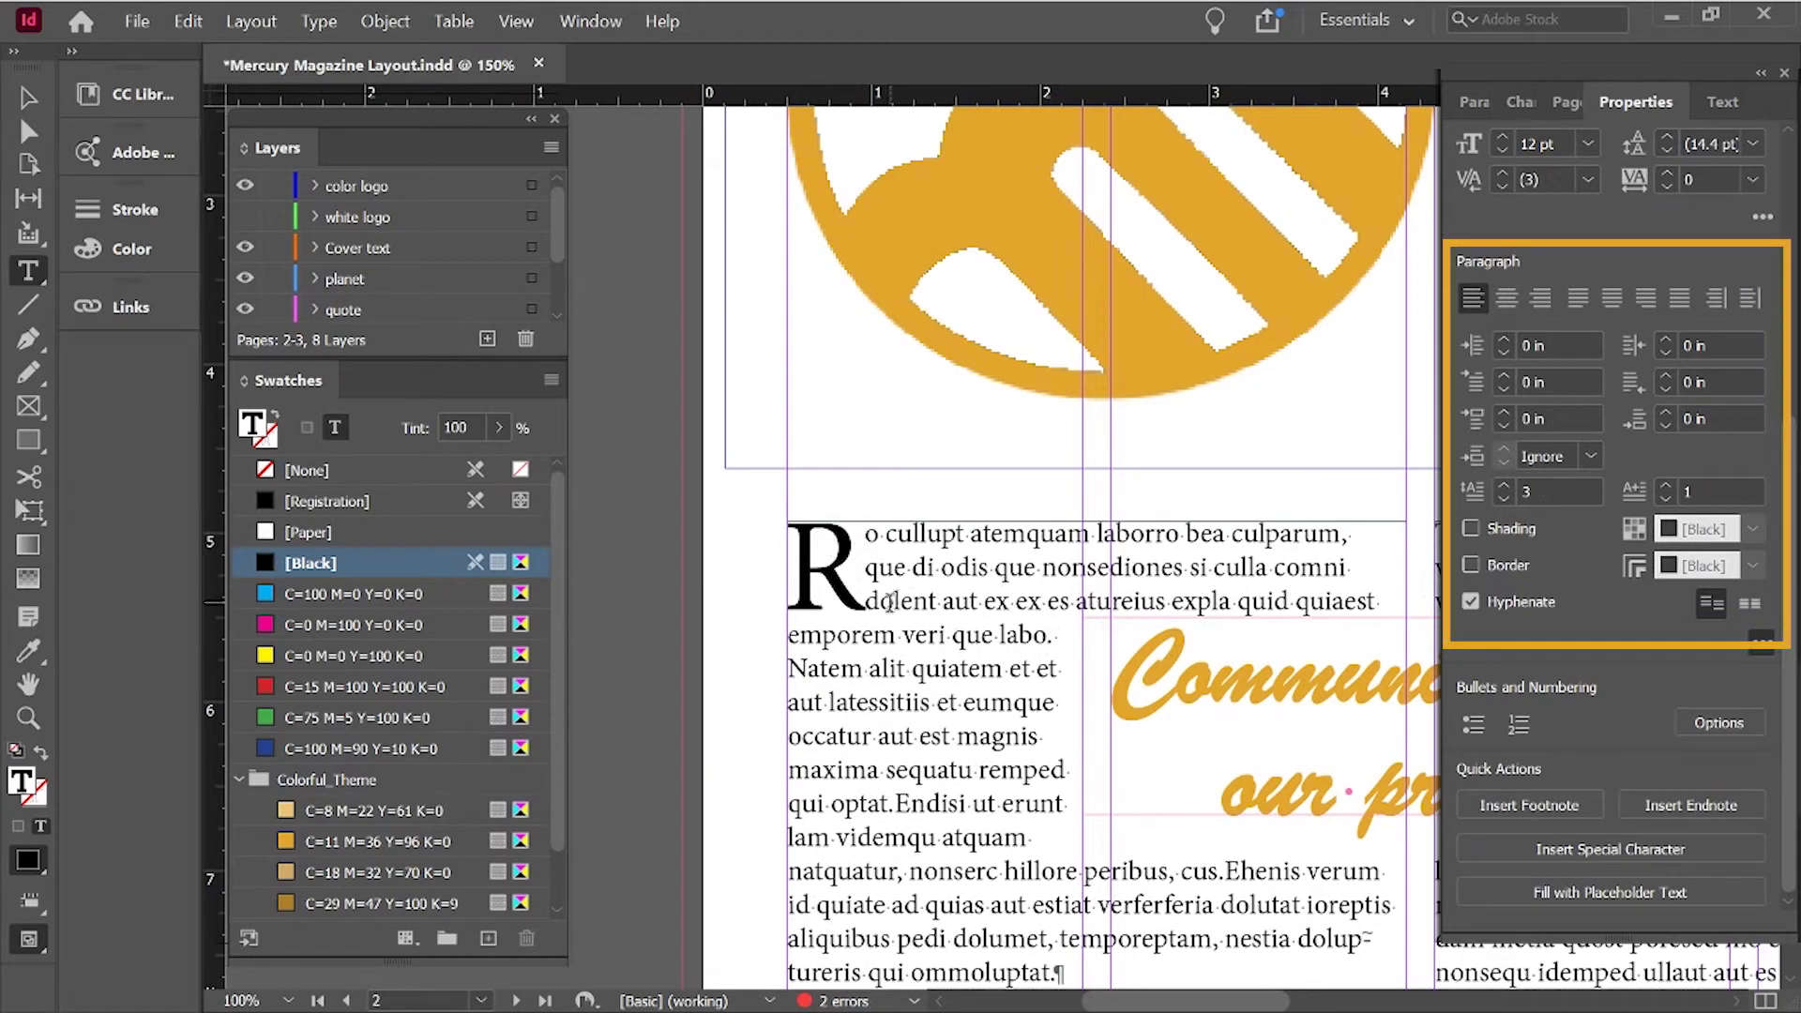
Fill the drop cap R with the C=11 M=36 Y=96 K=0 swatch and deselect the text.
{"action": "type", "text": "z"}
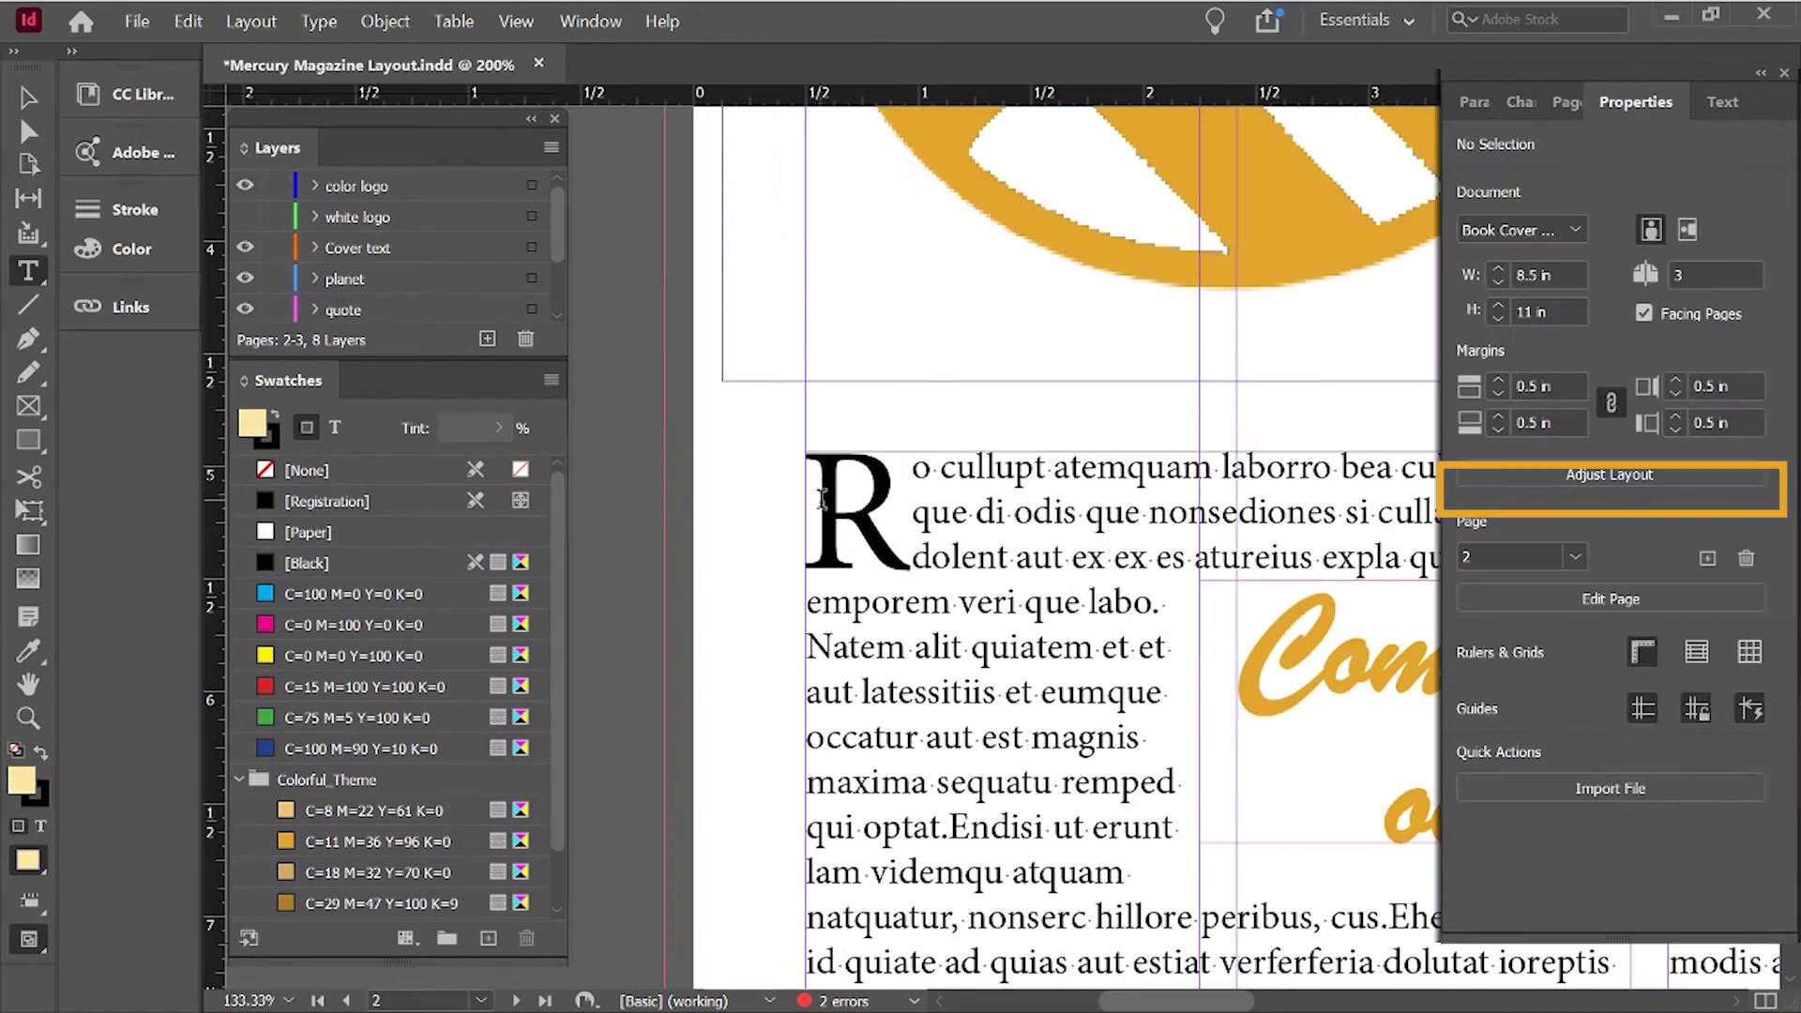
{"action": "left_click_drag", "start_coordinate": [815, 509], "coordinate": [875, 517]}
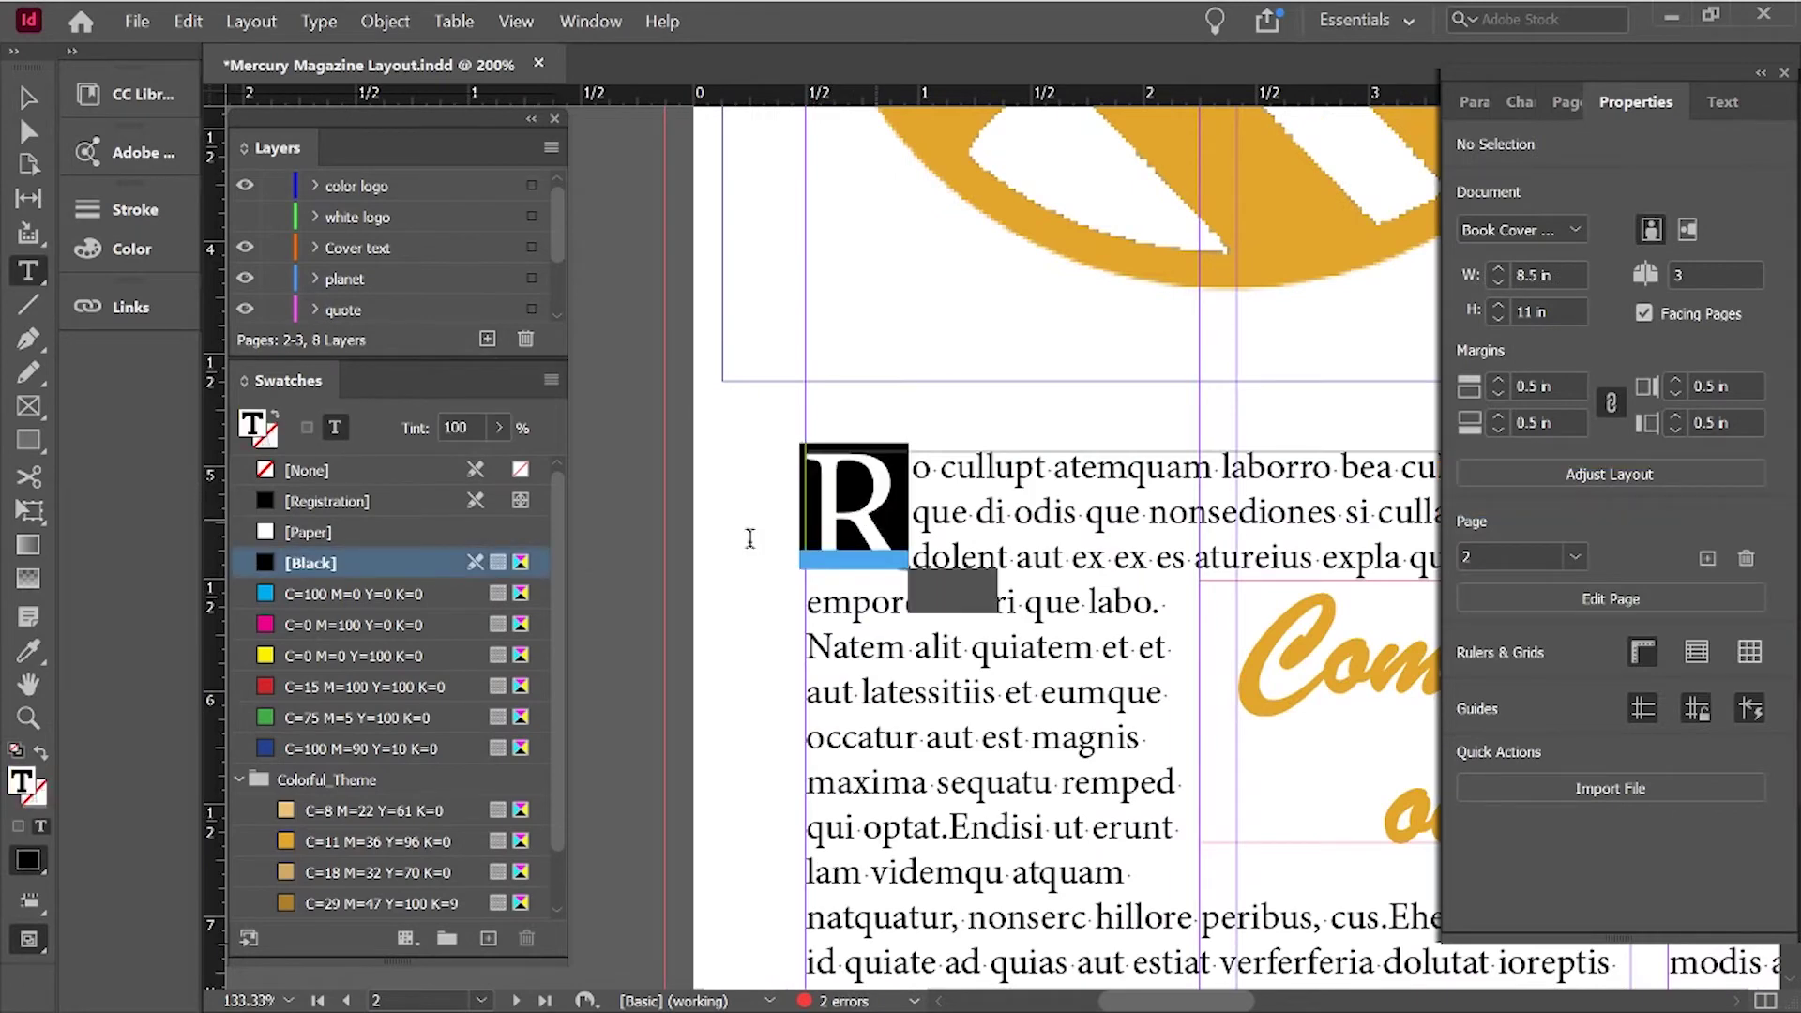
{"action": "left_click", "coordinate": [361, 847]}
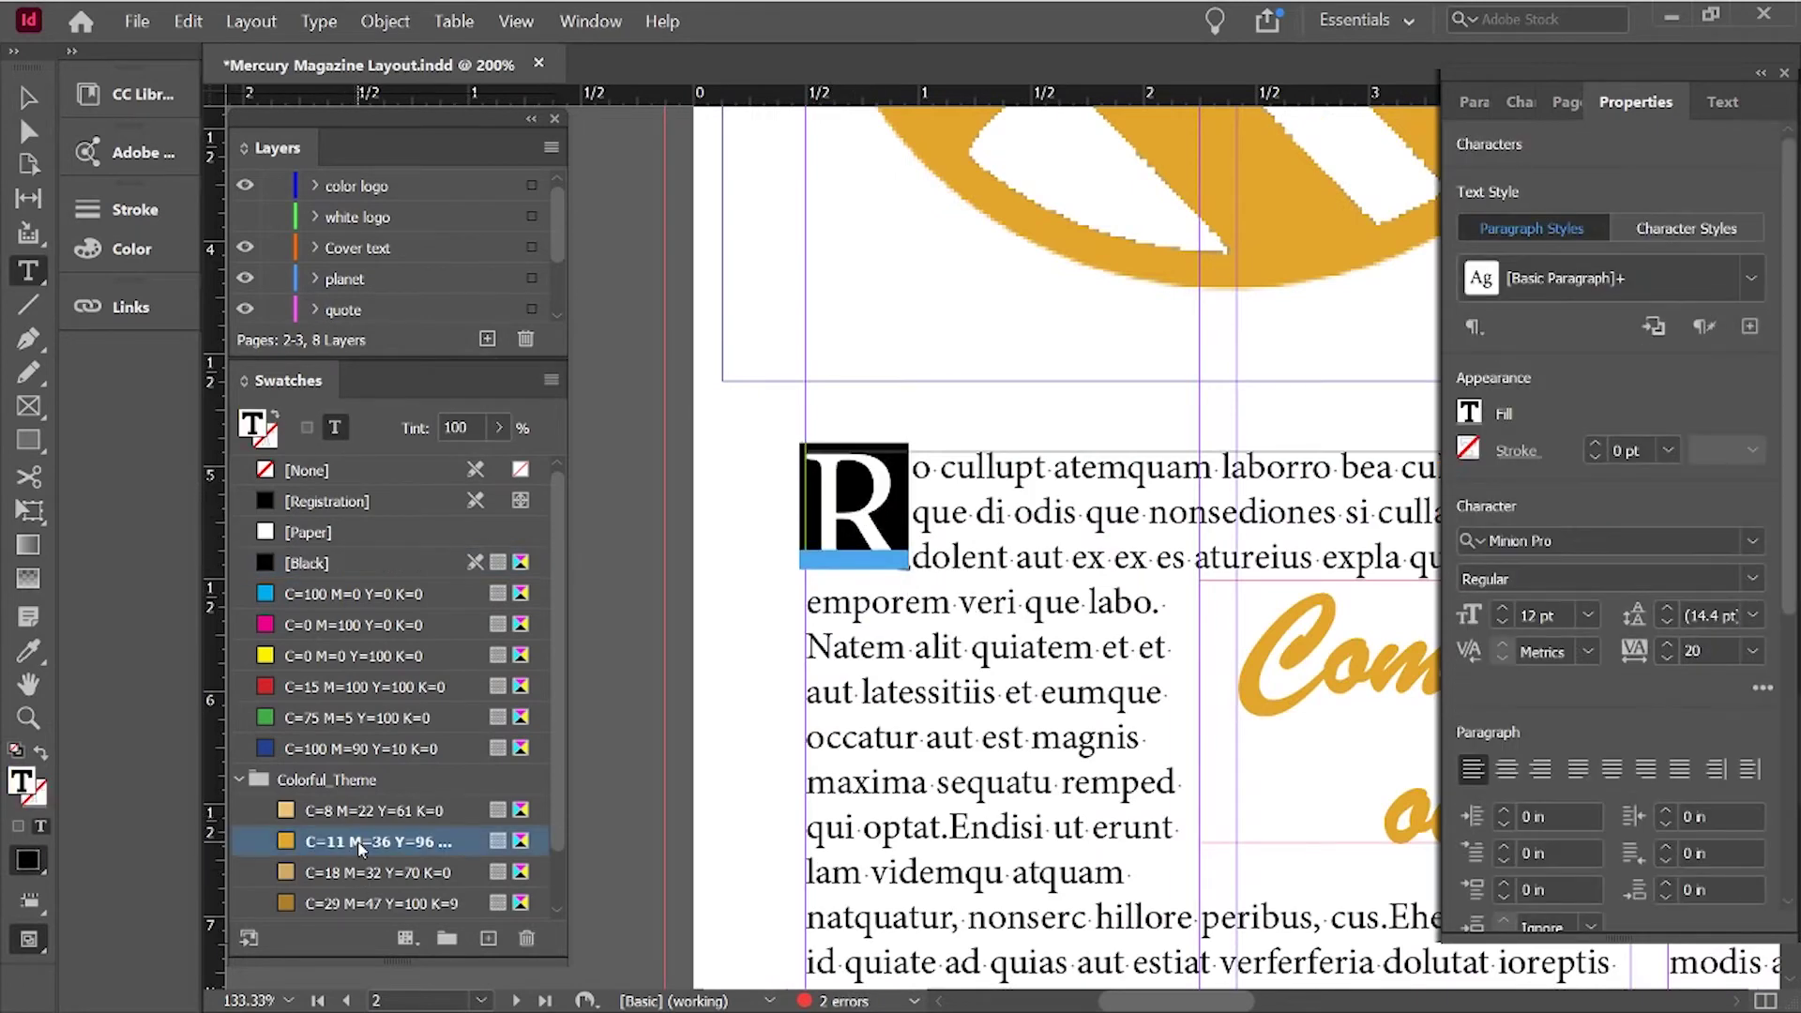
{"action": "left_click", "coordinate": [916, 561]}
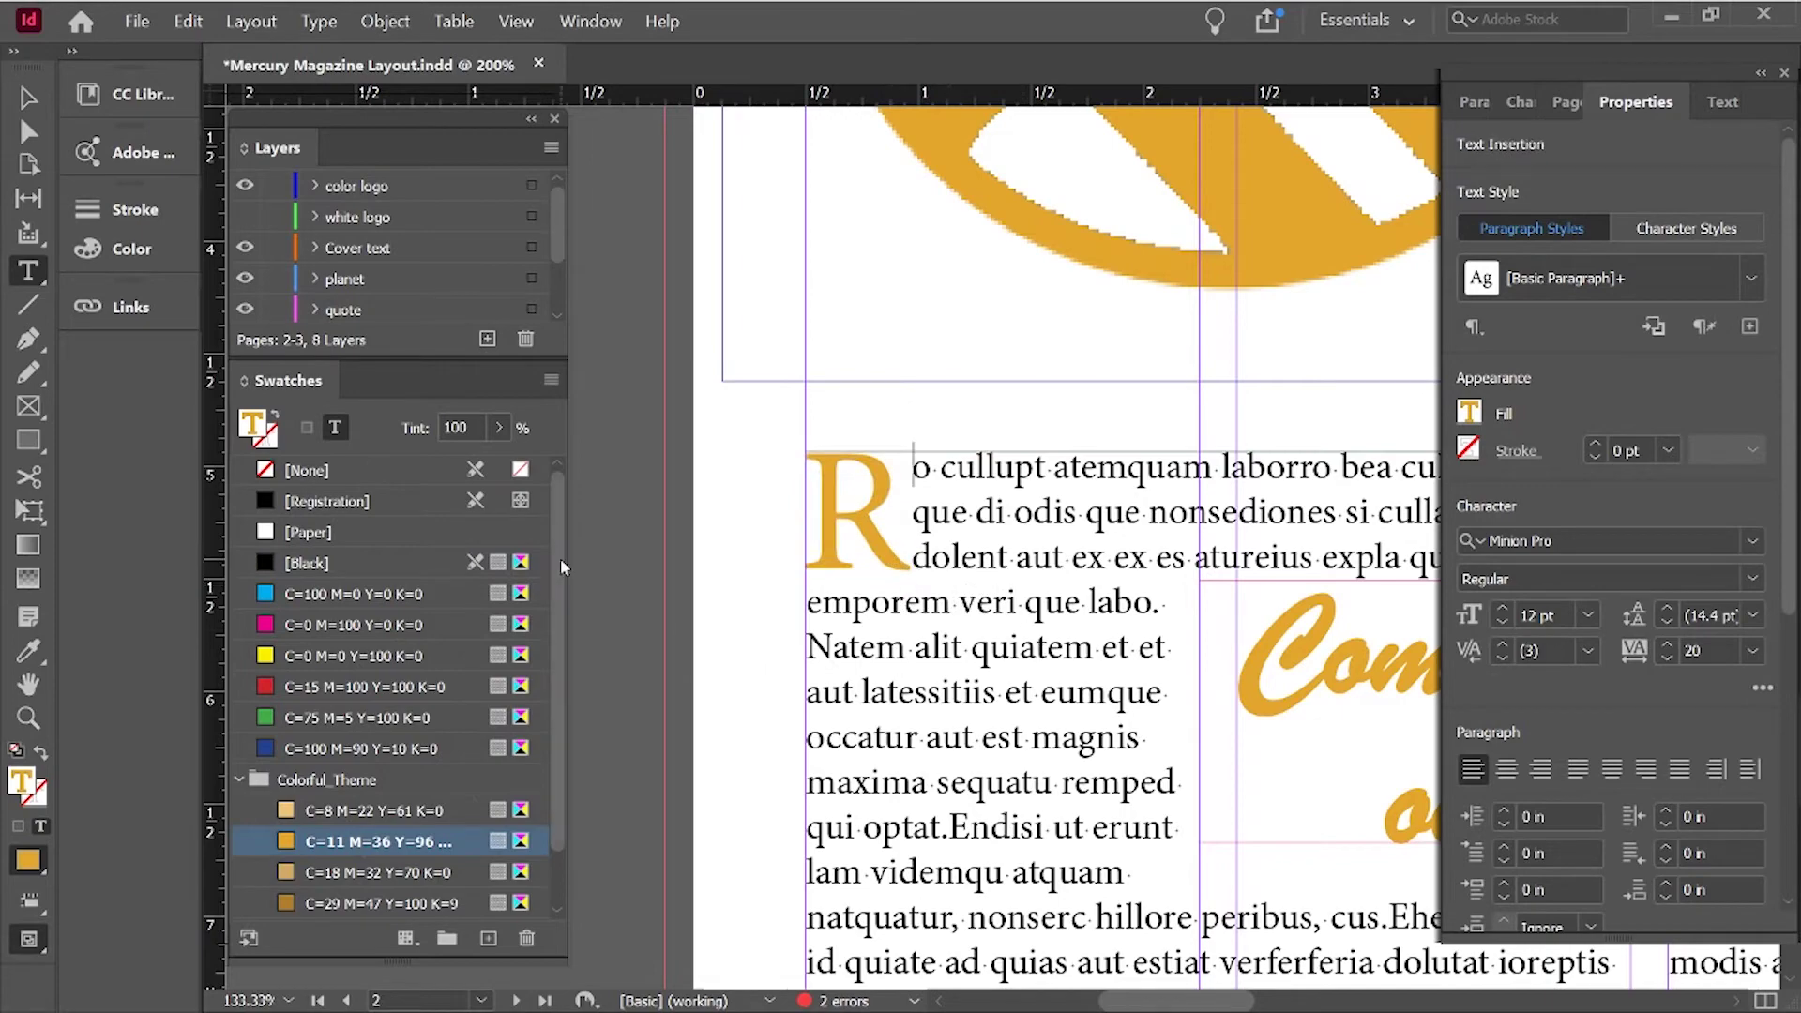
{"action": "left_click", "coordinate": [15, 96]}
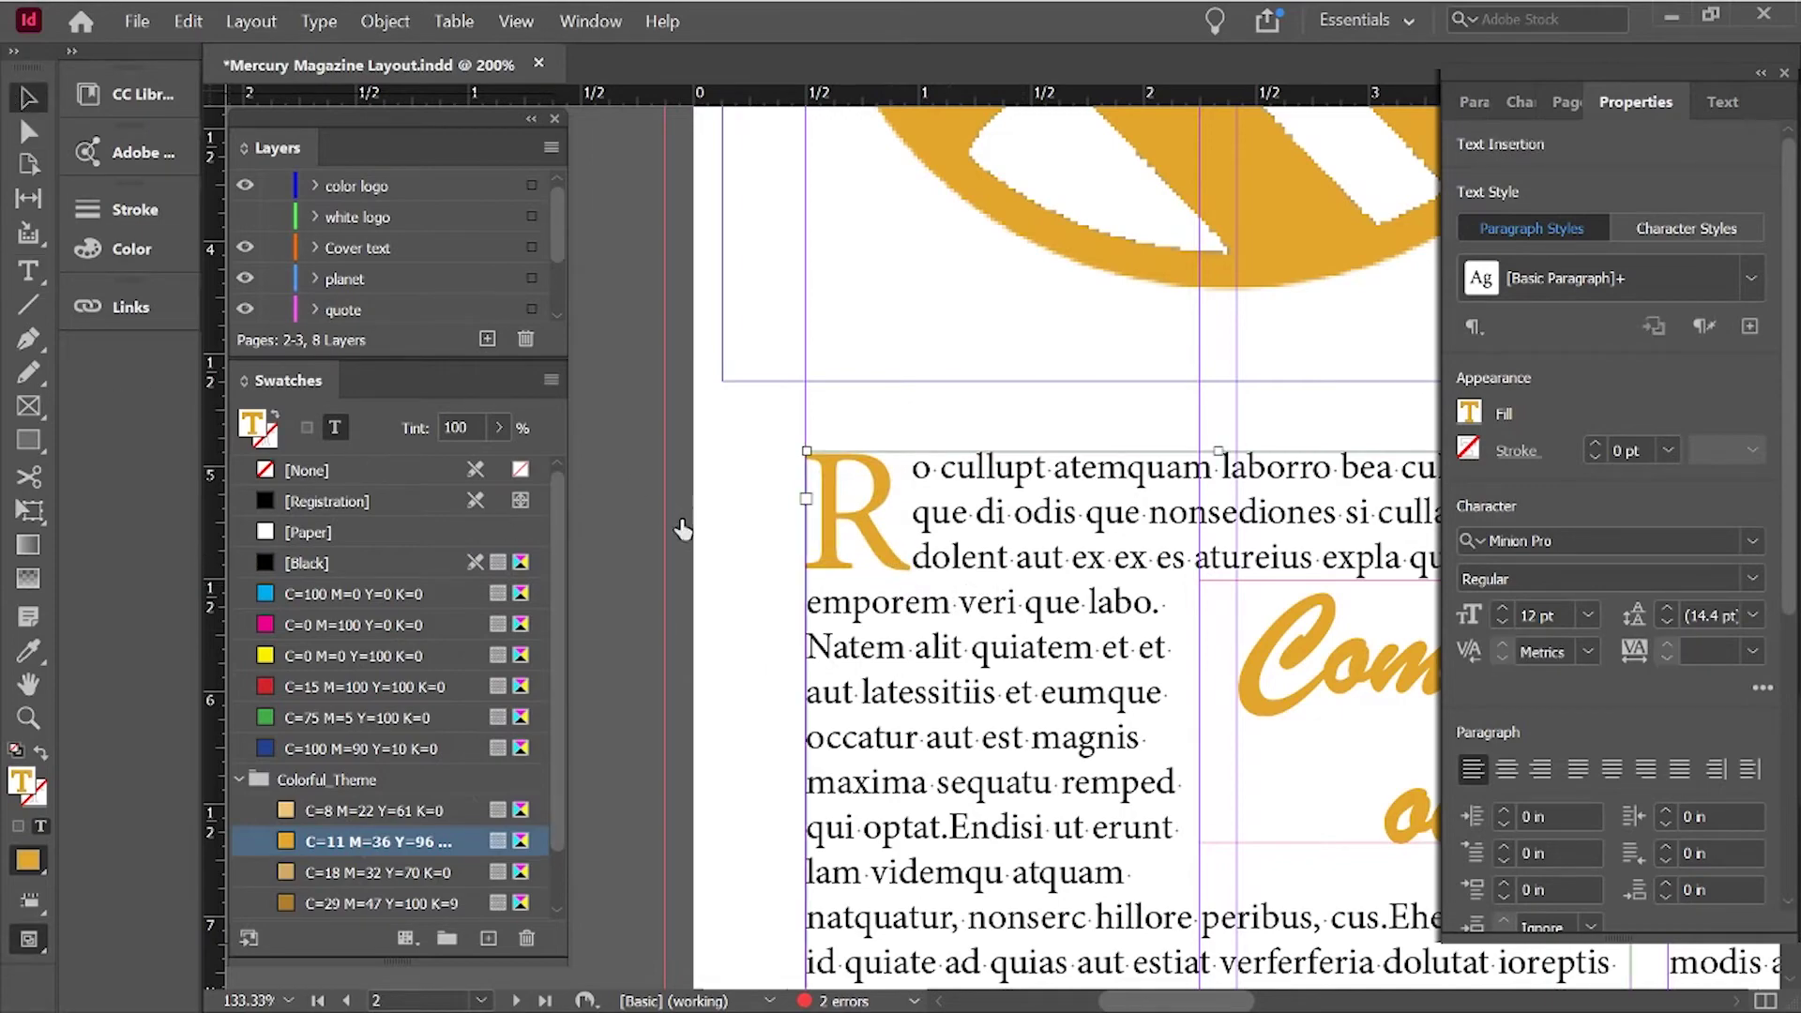
{"action": "left_click", "coordinate": [639, 534]}
Increase the opening paragraph's drop cap height to 4 lines.
{"action": "key", "text": "z"}
{"action": "left_click", "coordinate": [1170, 616], "text": "alt"}
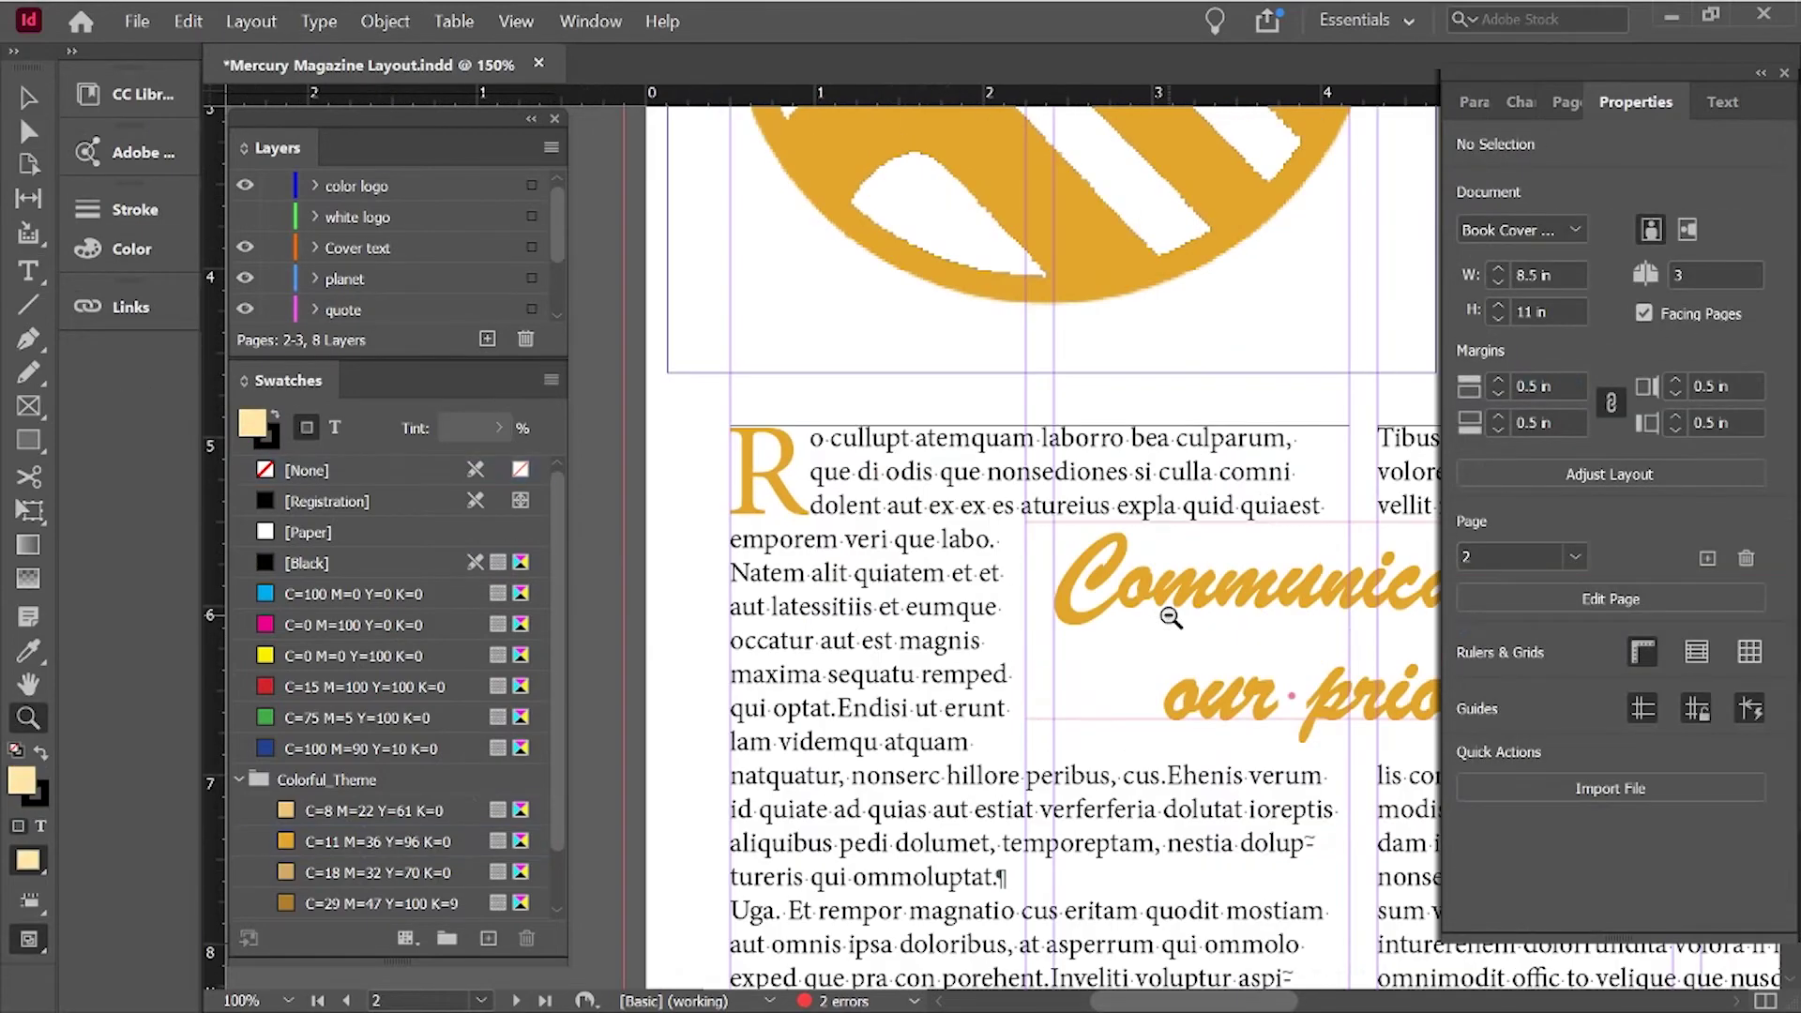
{"action": "left_click", "coordinate": [1170, 616], "text": "alt"}
{"action": "left_click", "coordinate": [1170, 617], "text": "alt"}
{"action": "left_click", "coordinate": [952, 558], "text": "alt"}
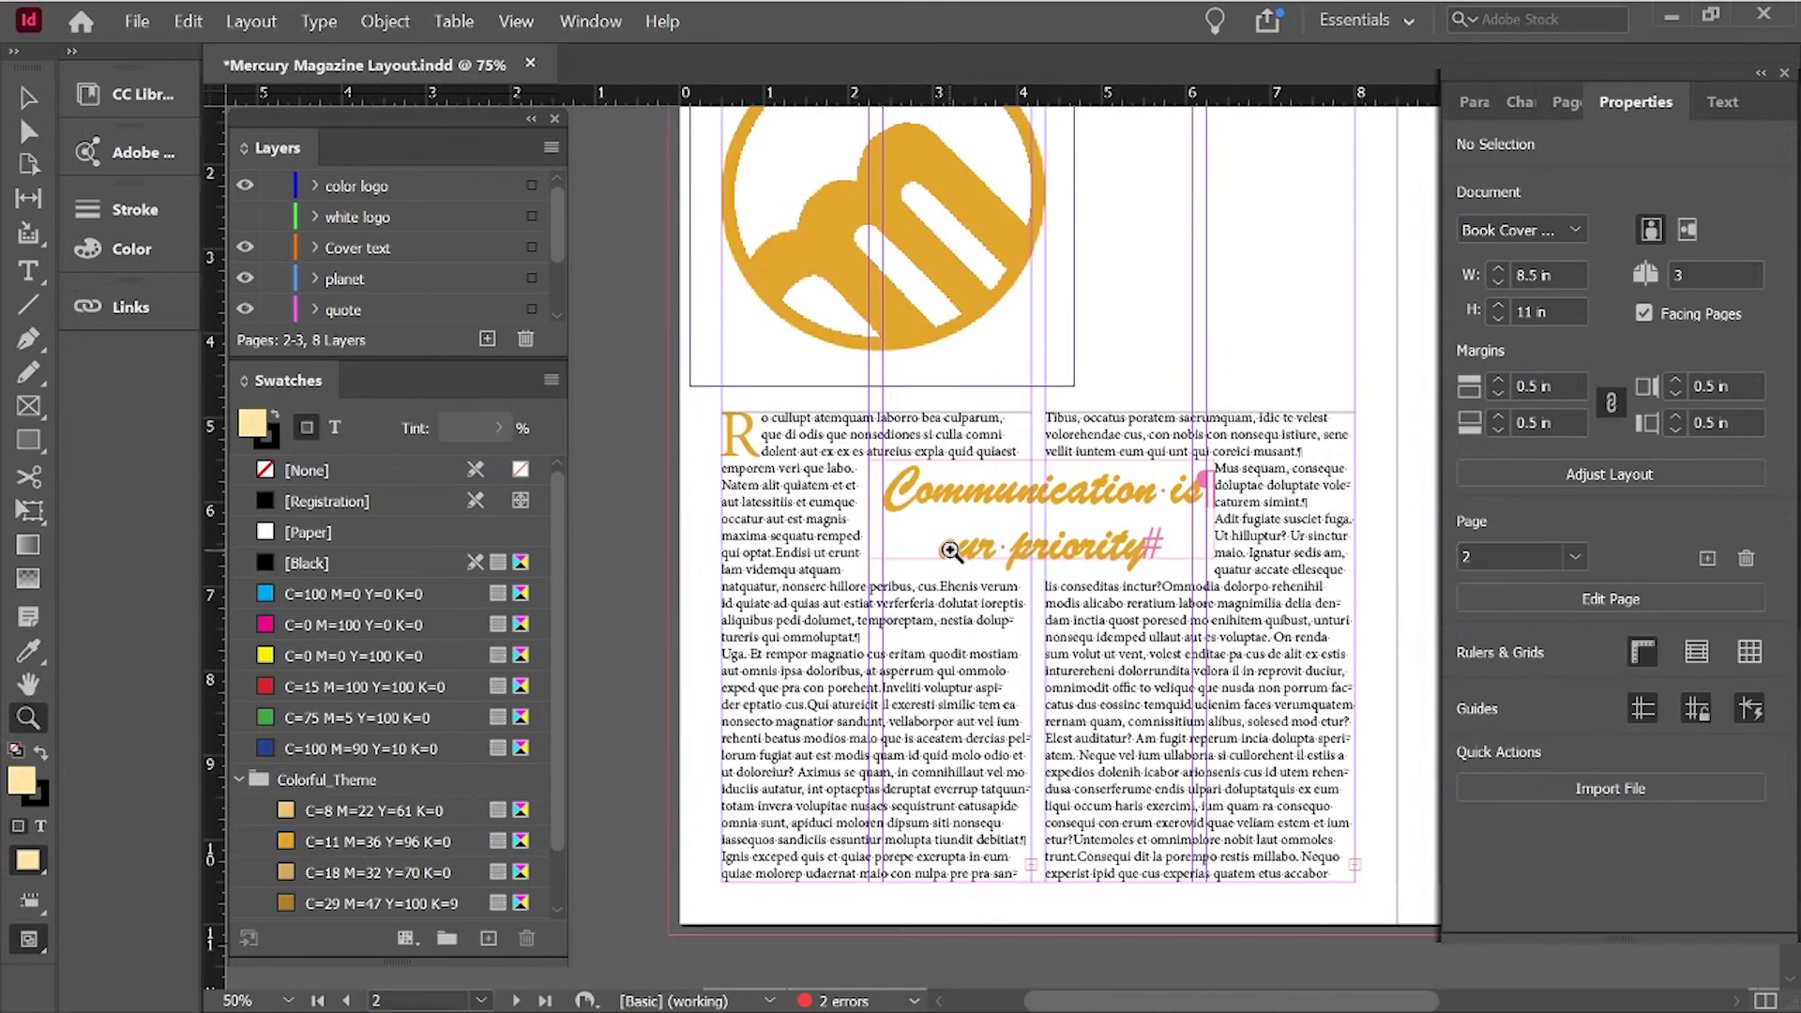
{"action": "scroll", "coordinate": [1076, 554], "scroll_direction": "up", "scroll_amount": 3}
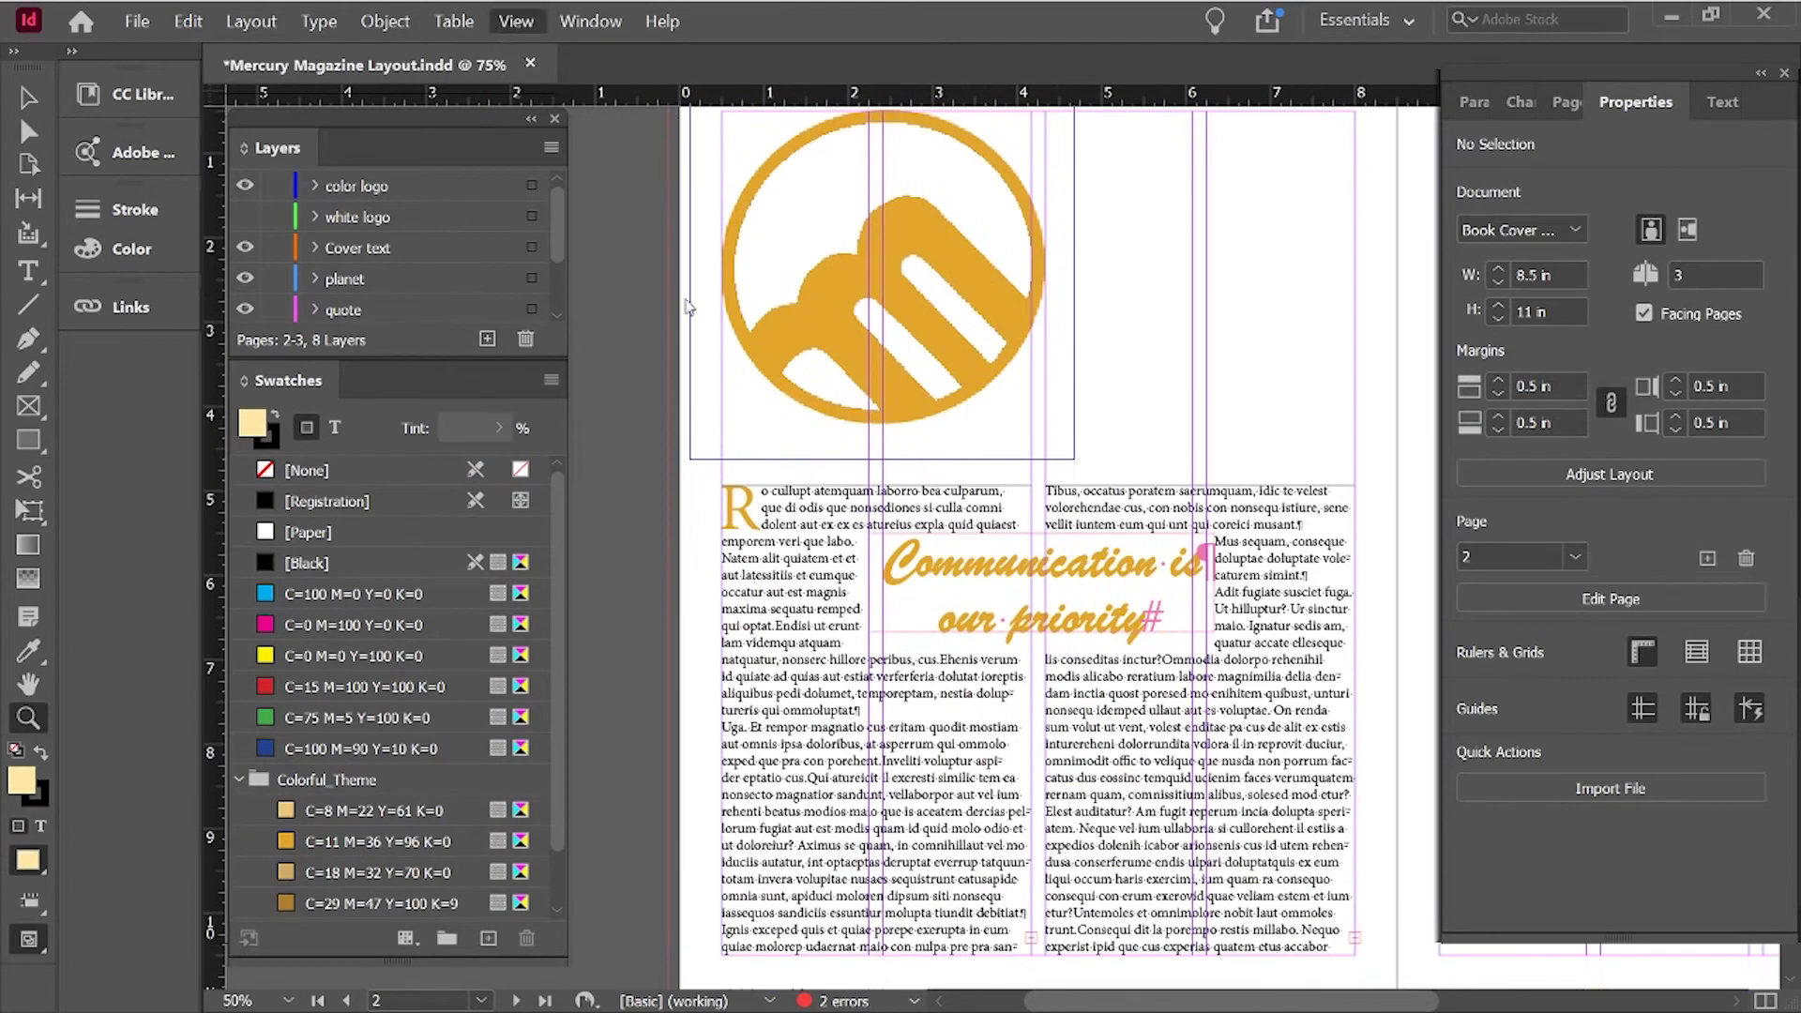
{"action": "key", "text": "t"}
{"action": "left_click_drag", "start_coordinate": [904, 481], "coordinate": [966, 492]}
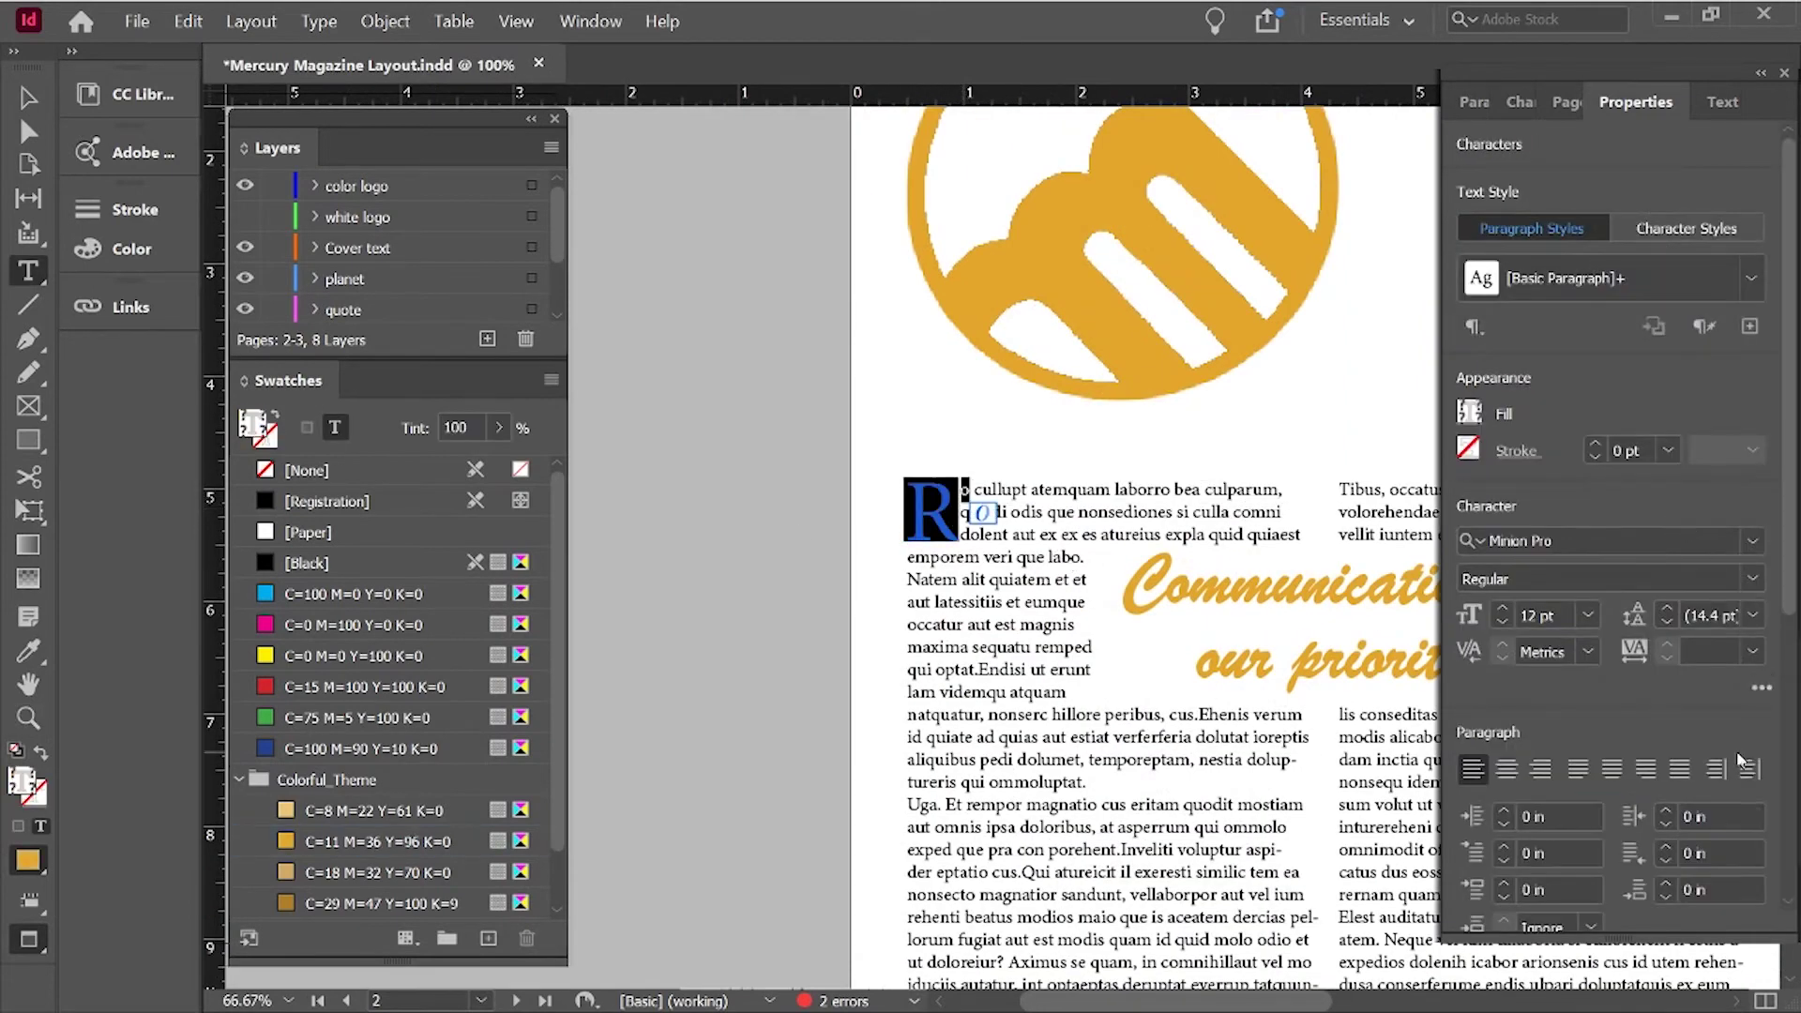
{"action": "scroll", "coordinate": [1655, 732], "scroll_direction": "down", "scroll_amount": 3}
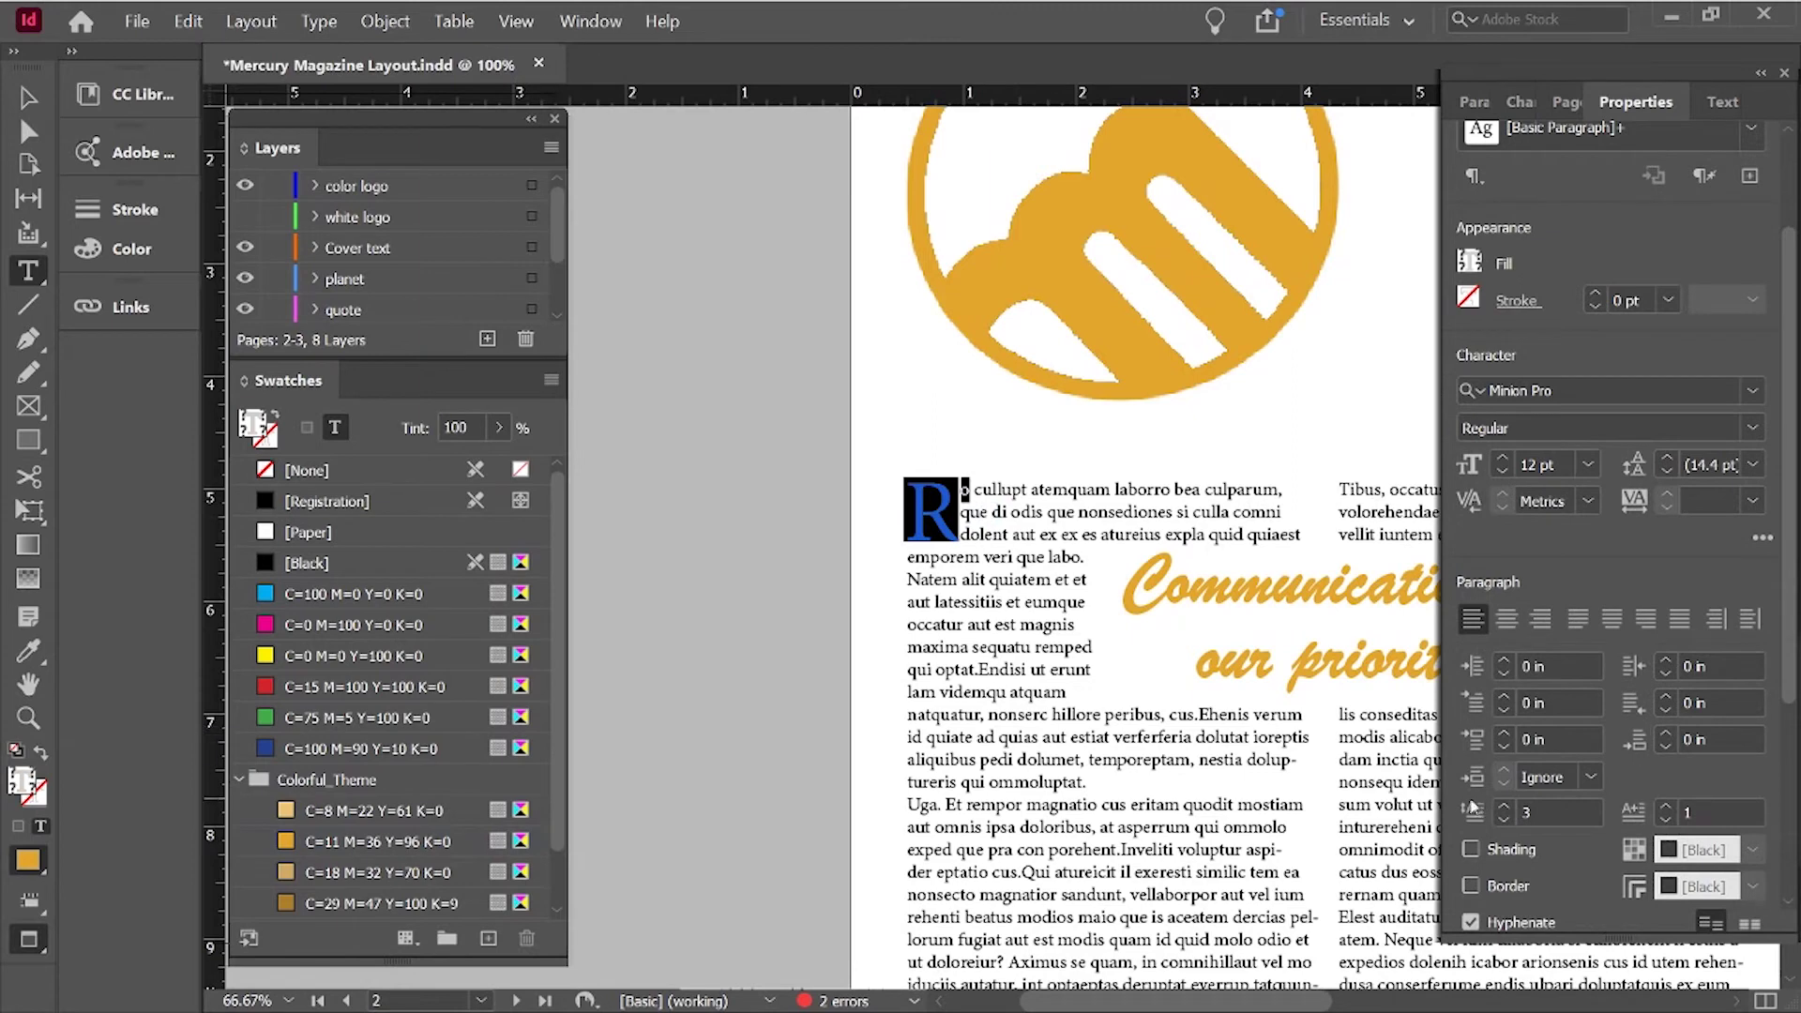
{"action": "left_click", "coordinate": [1503, 804]}
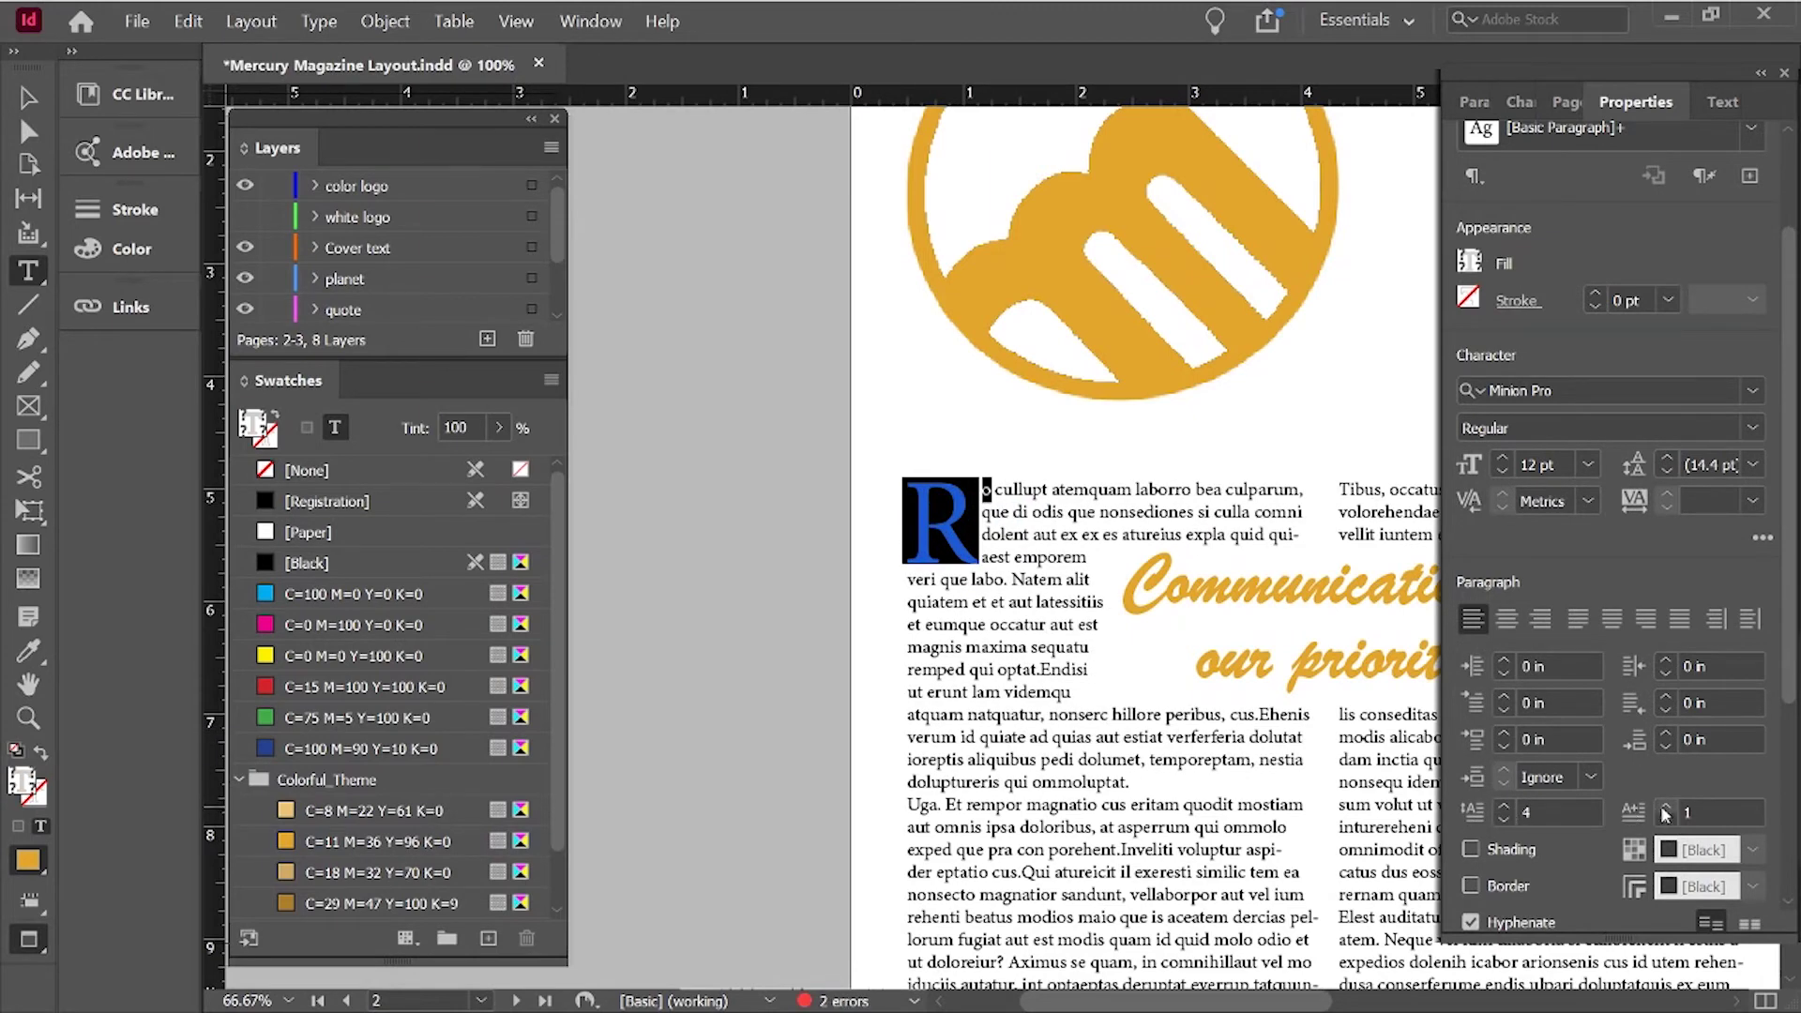
Try a different drop cap character count and a 5-line drop cap height, and undo the 5-line change.
{"action": "left_click", "coordinate": [1666, 808]}
{"action": "left_click", "coordinate": [1666, 819]}
{"action": "left_click", "coordinate": [1504, 806]}
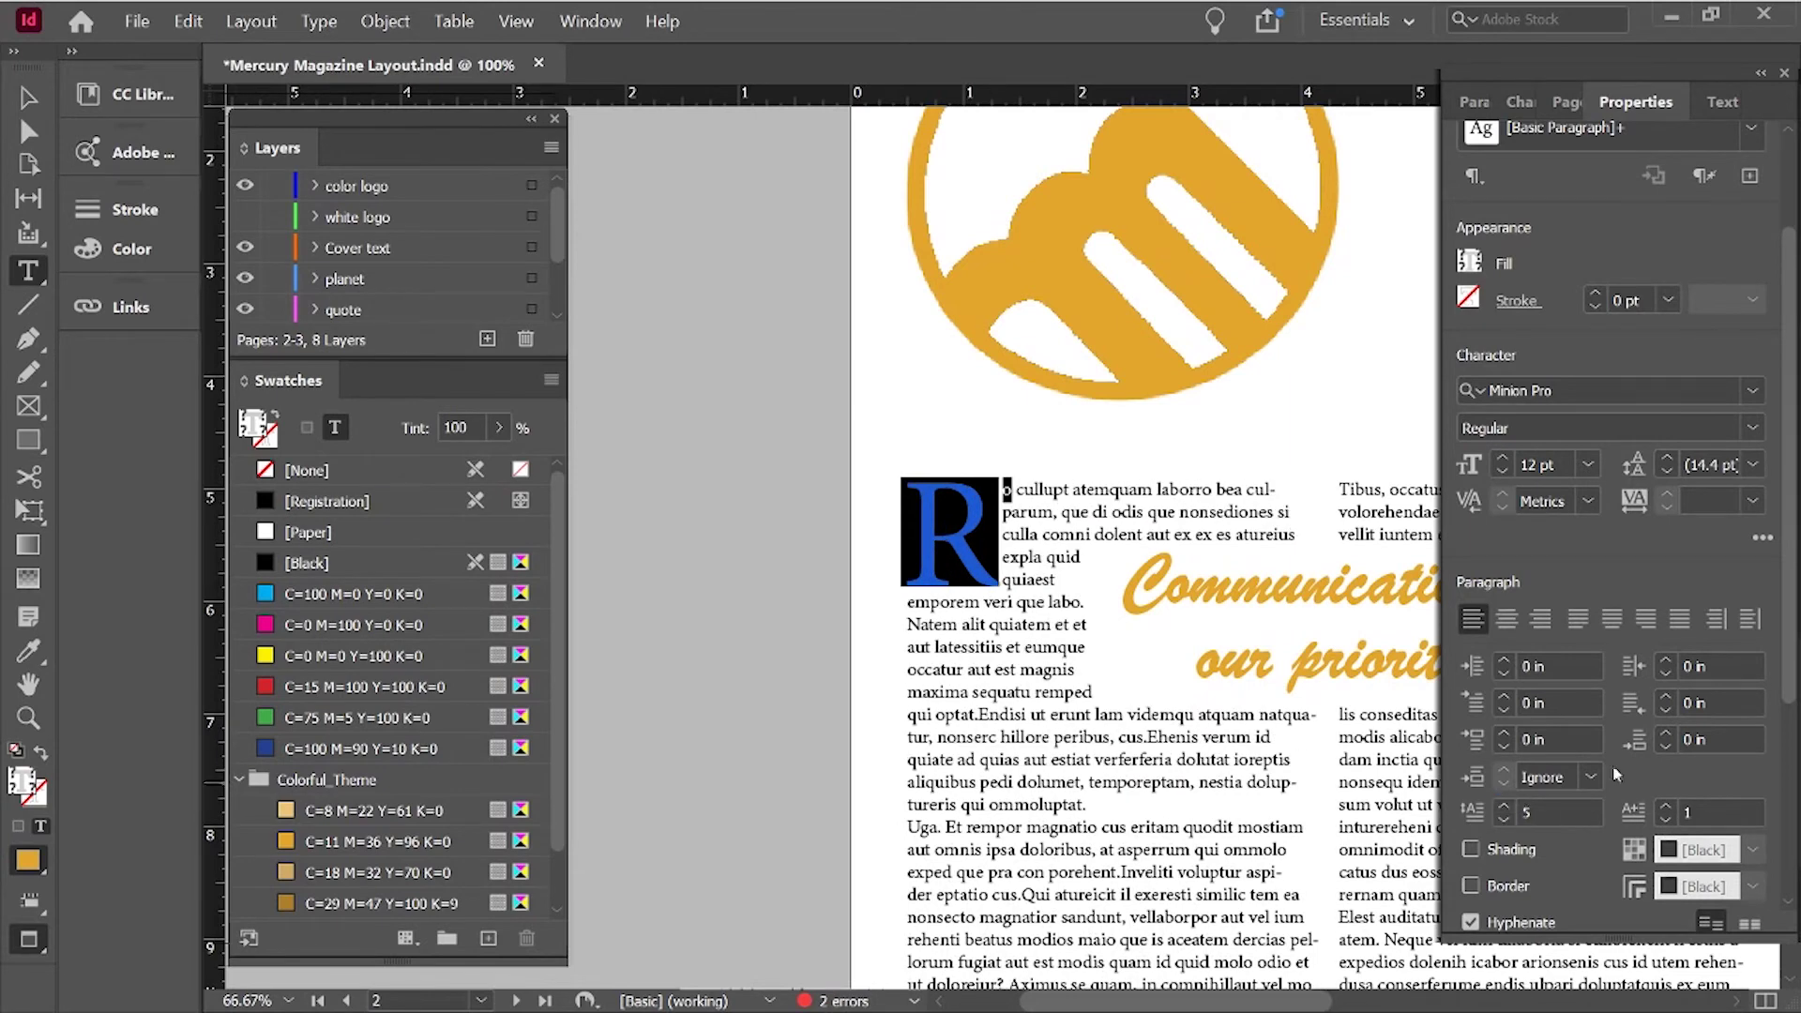
{"action": "left_click", "coordinate": [1310, 598]}
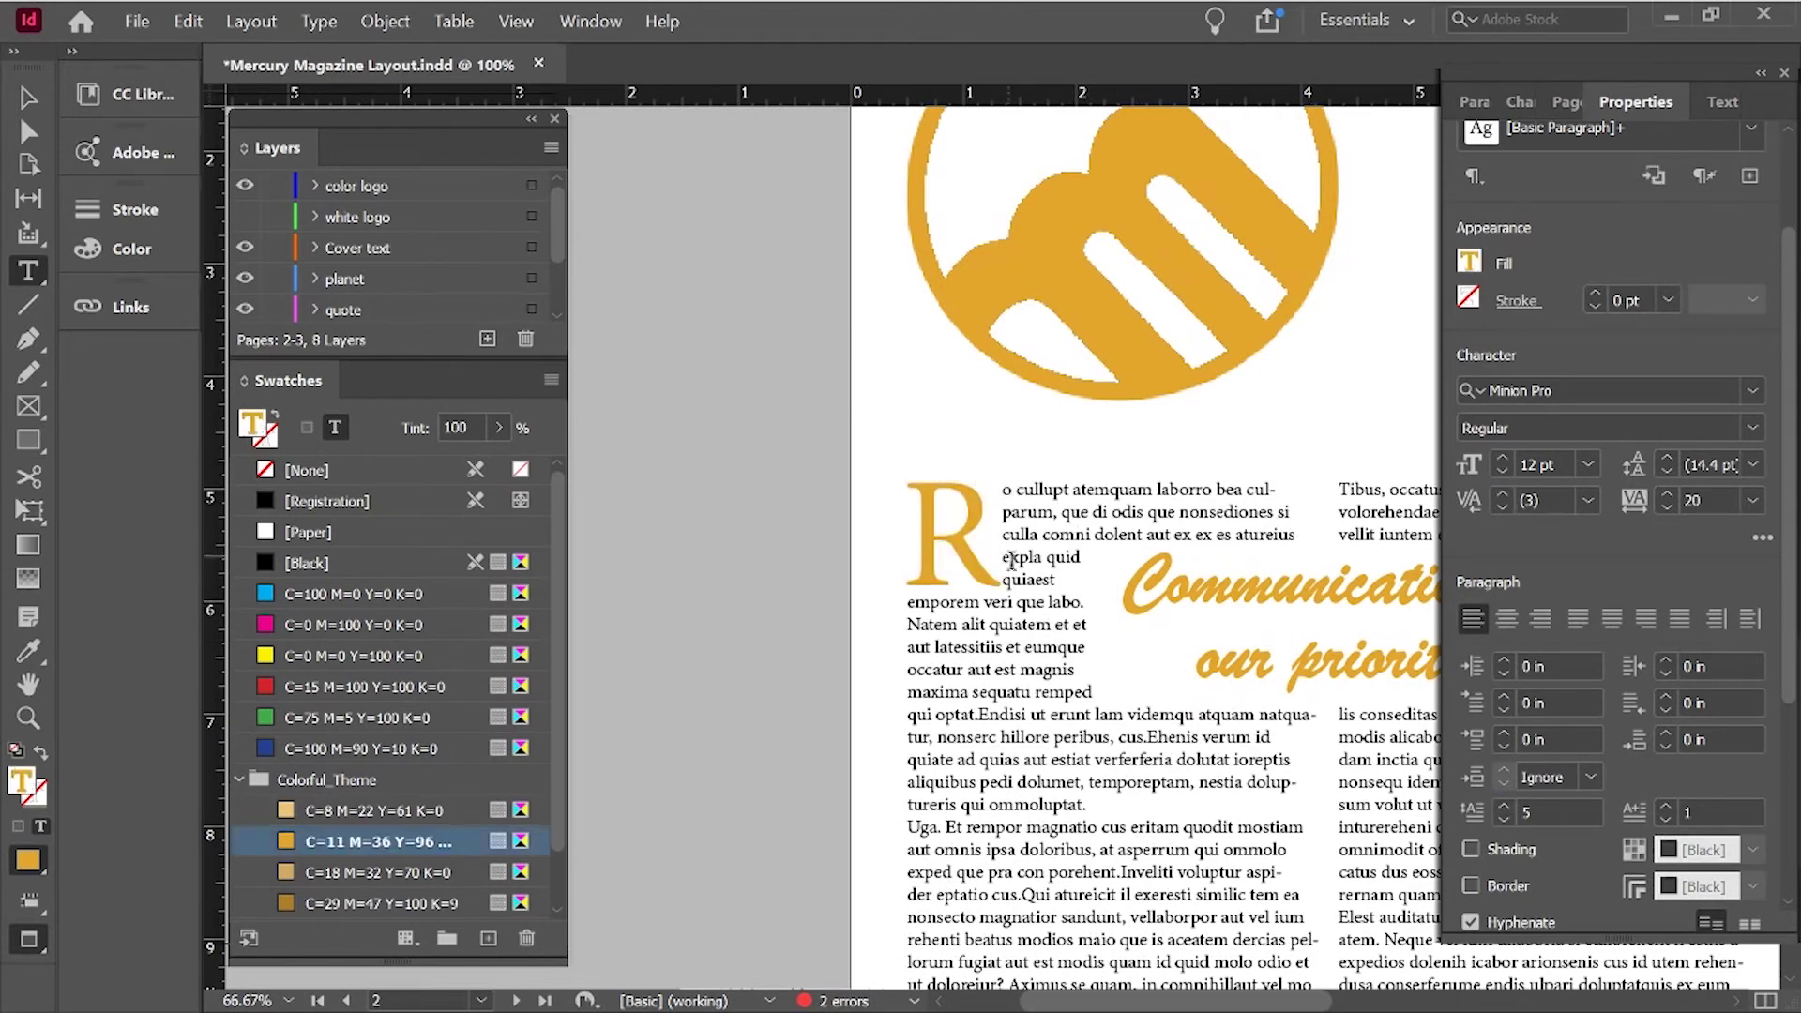
{"action": "key", "text": "ctrl+z"}
{"action": "key", "text": "Right"}
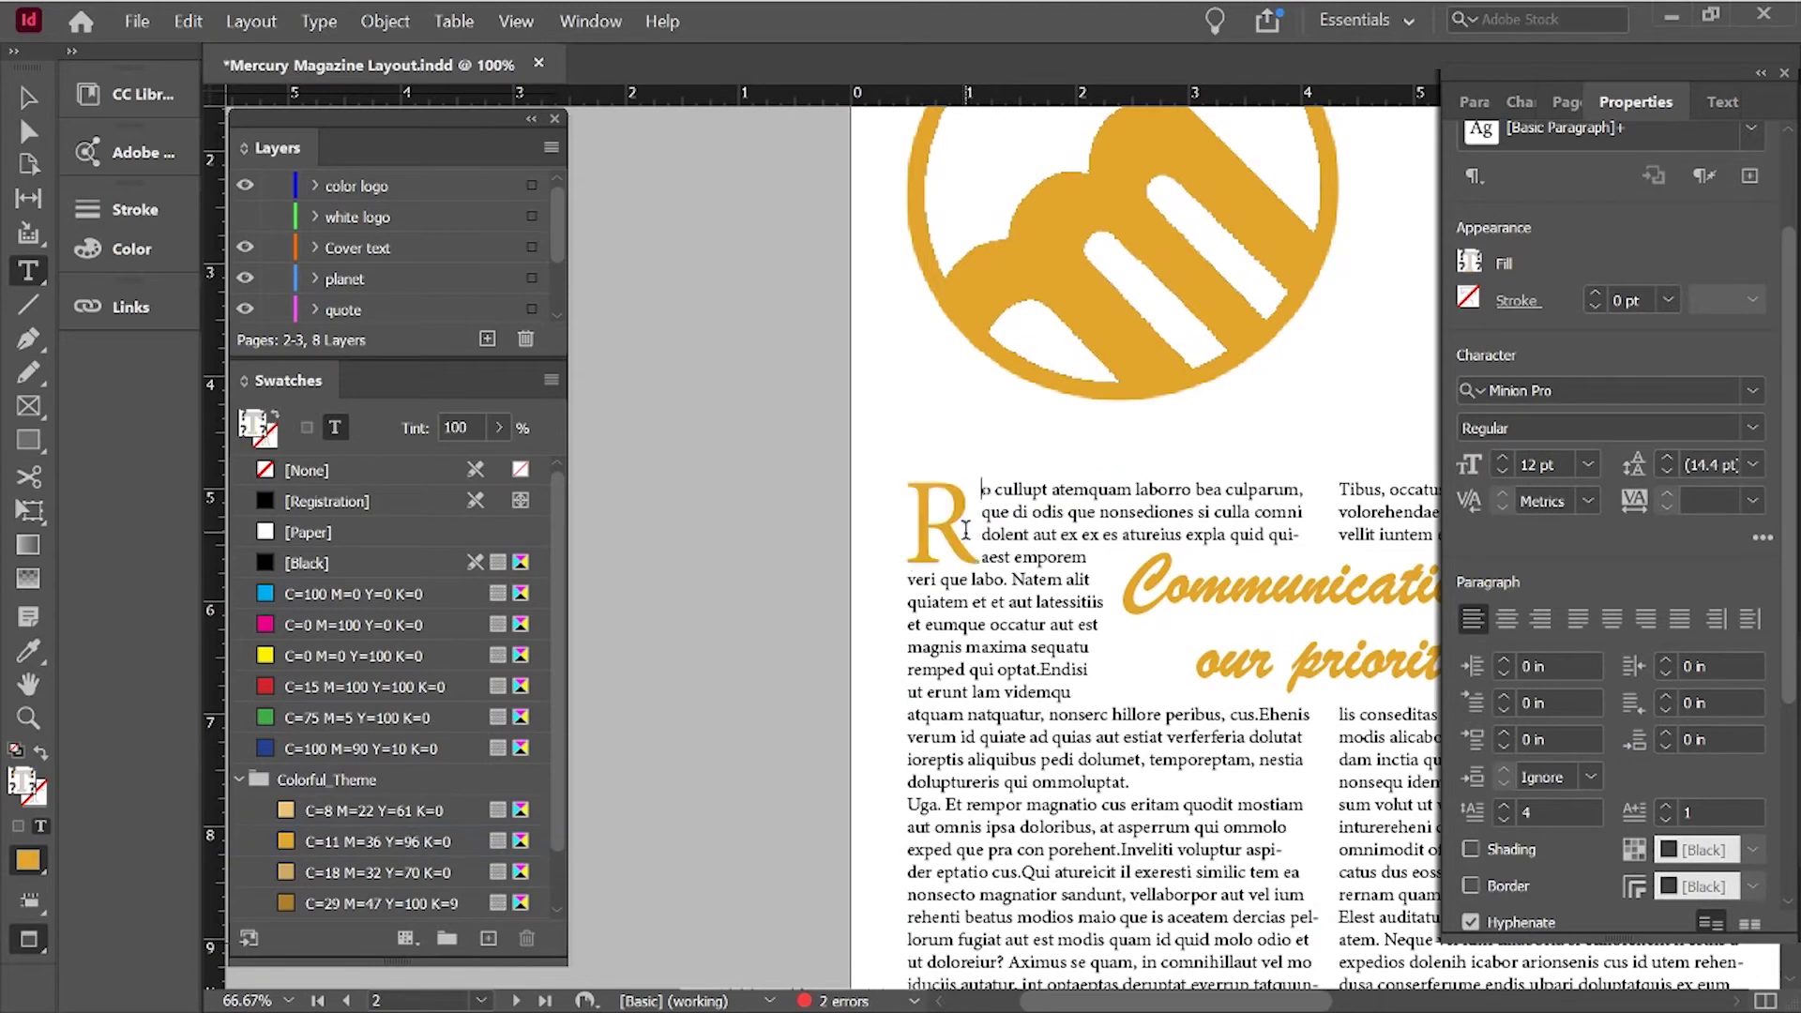
Reduce the opening paragraph's drop cap height to 3 lines and check the R's color.
{"action": "double_click", "coordinate": [913, 521]}
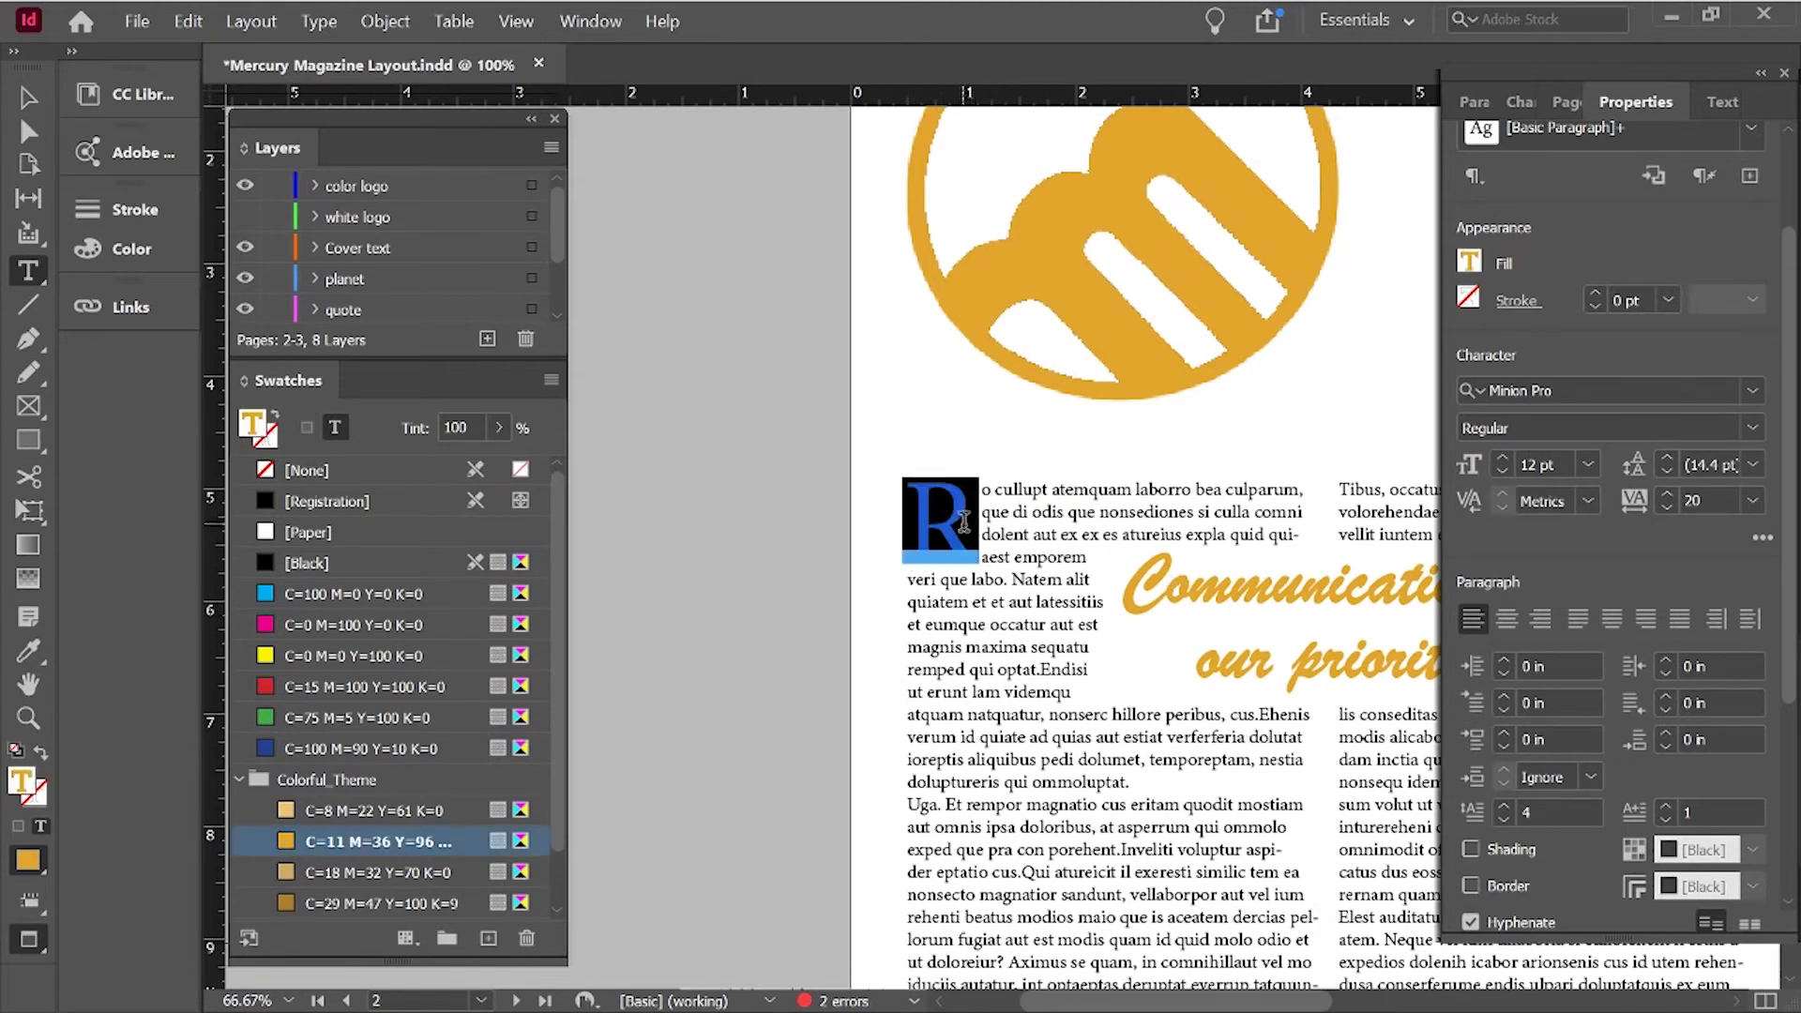
{"action": "left_click", "coordinate": [1503, 819]}
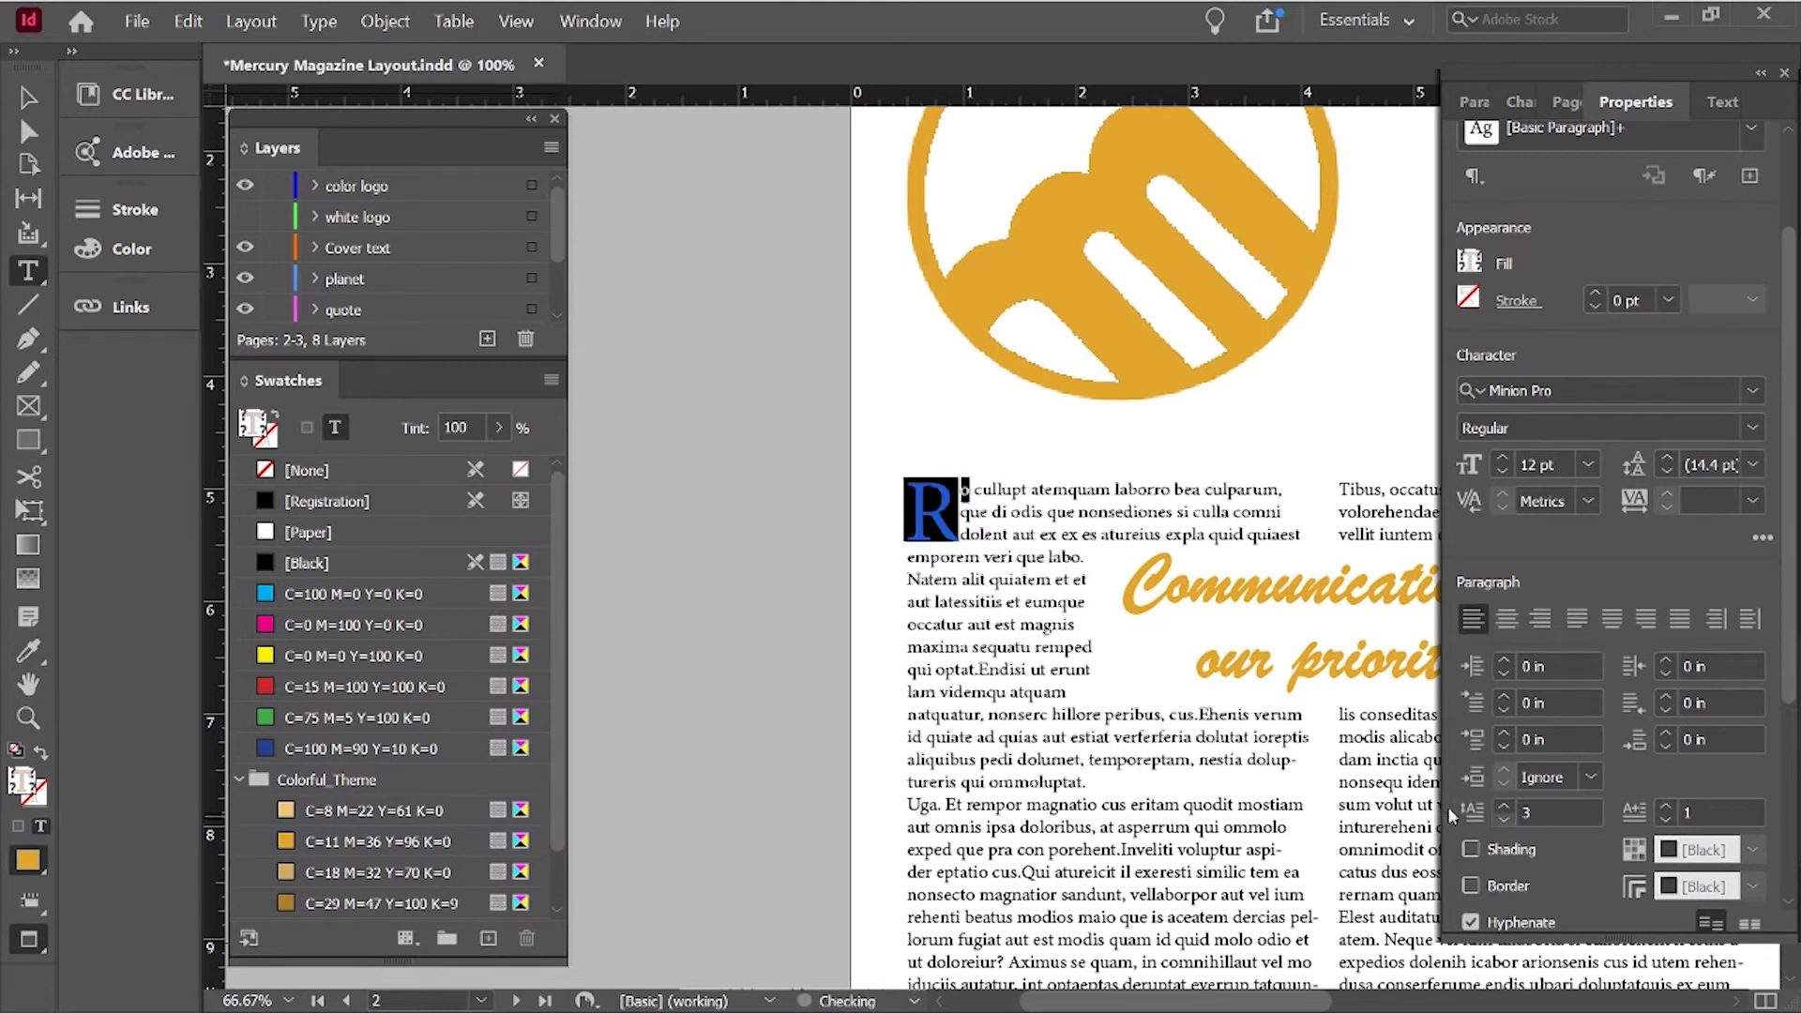
{"action": "left_click", "coordinate": [967, 533]}
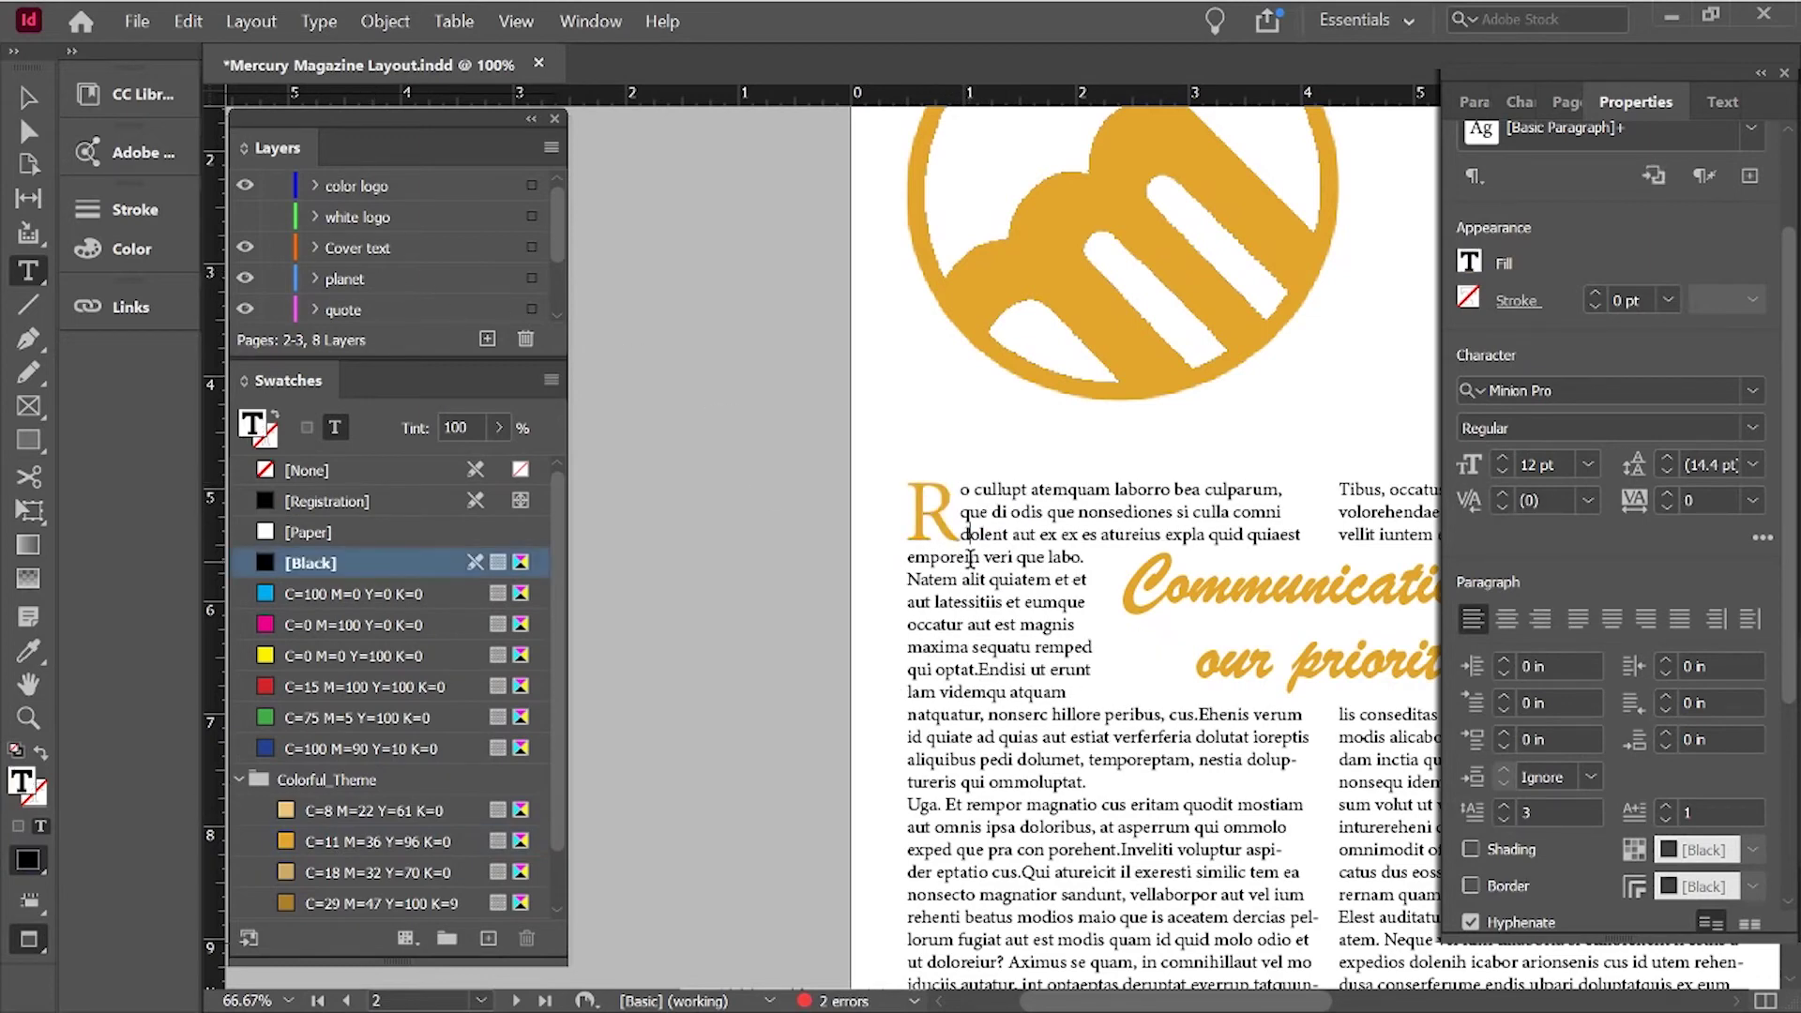
{"action": "left_click_drag", "start_coordinate": [908, 518], "coordinate": [959, 514]}
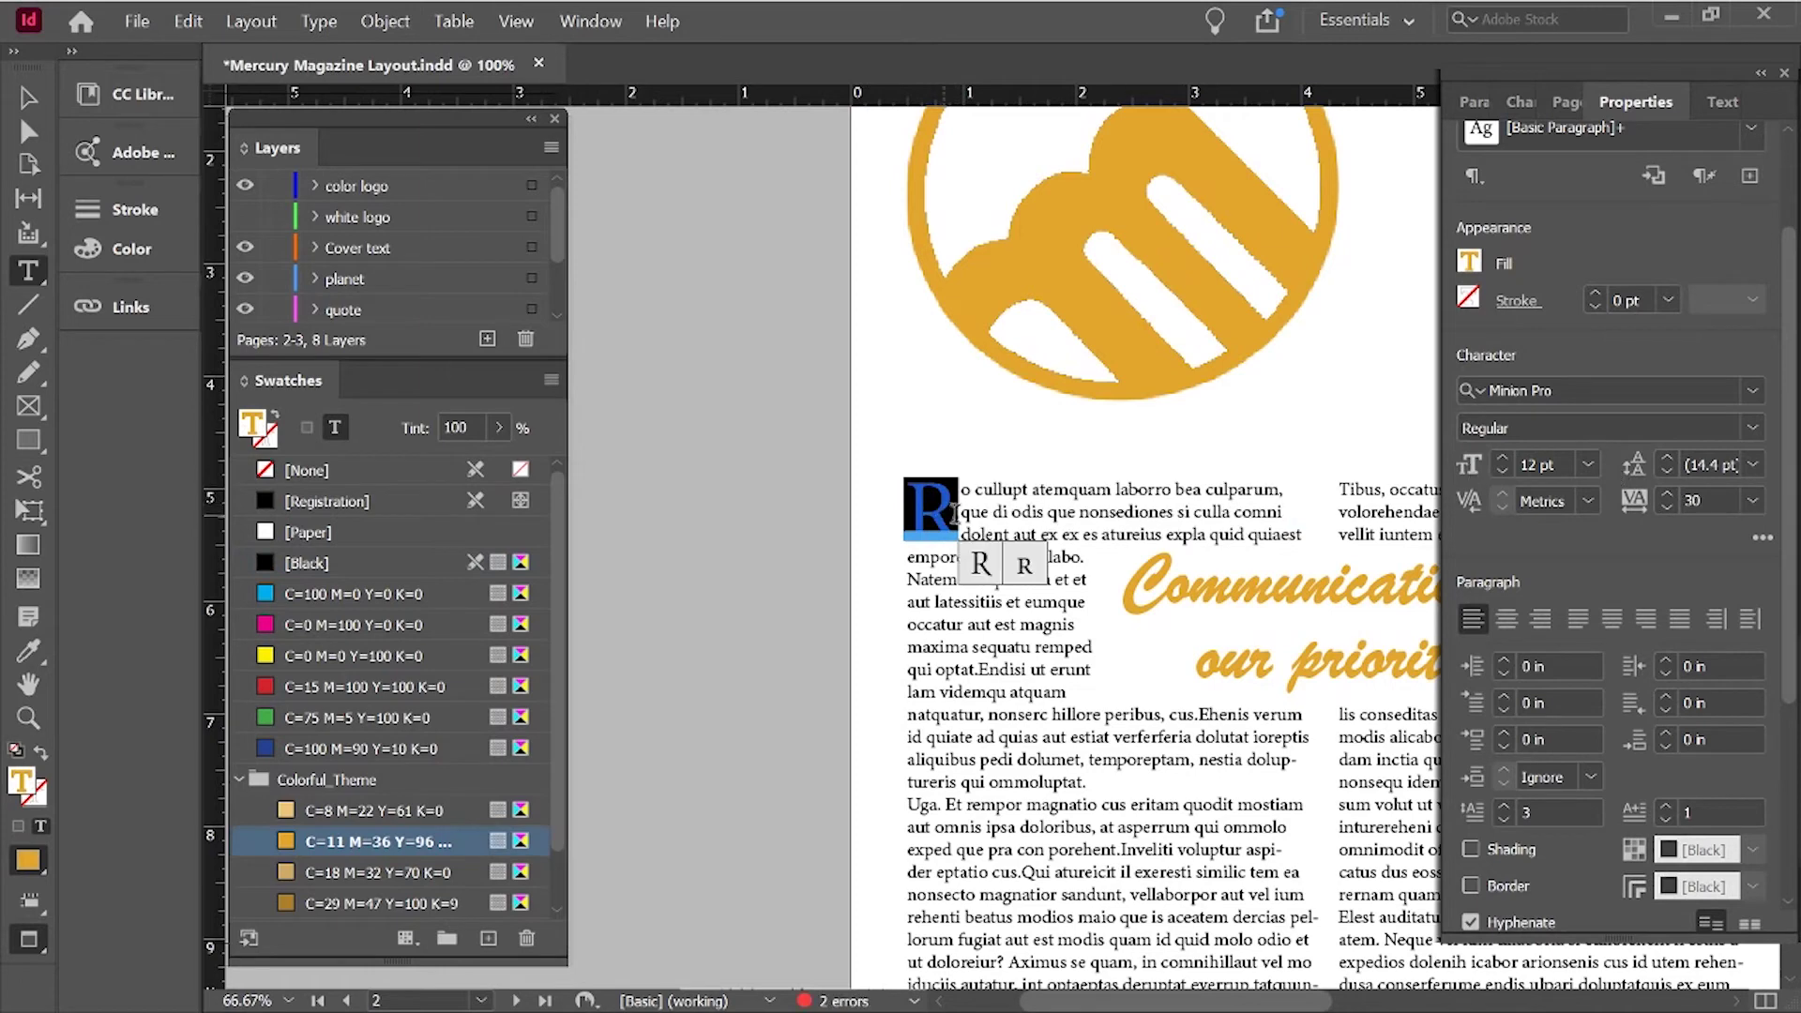
{"action": "left_click", "coordinate": [961, 513]}
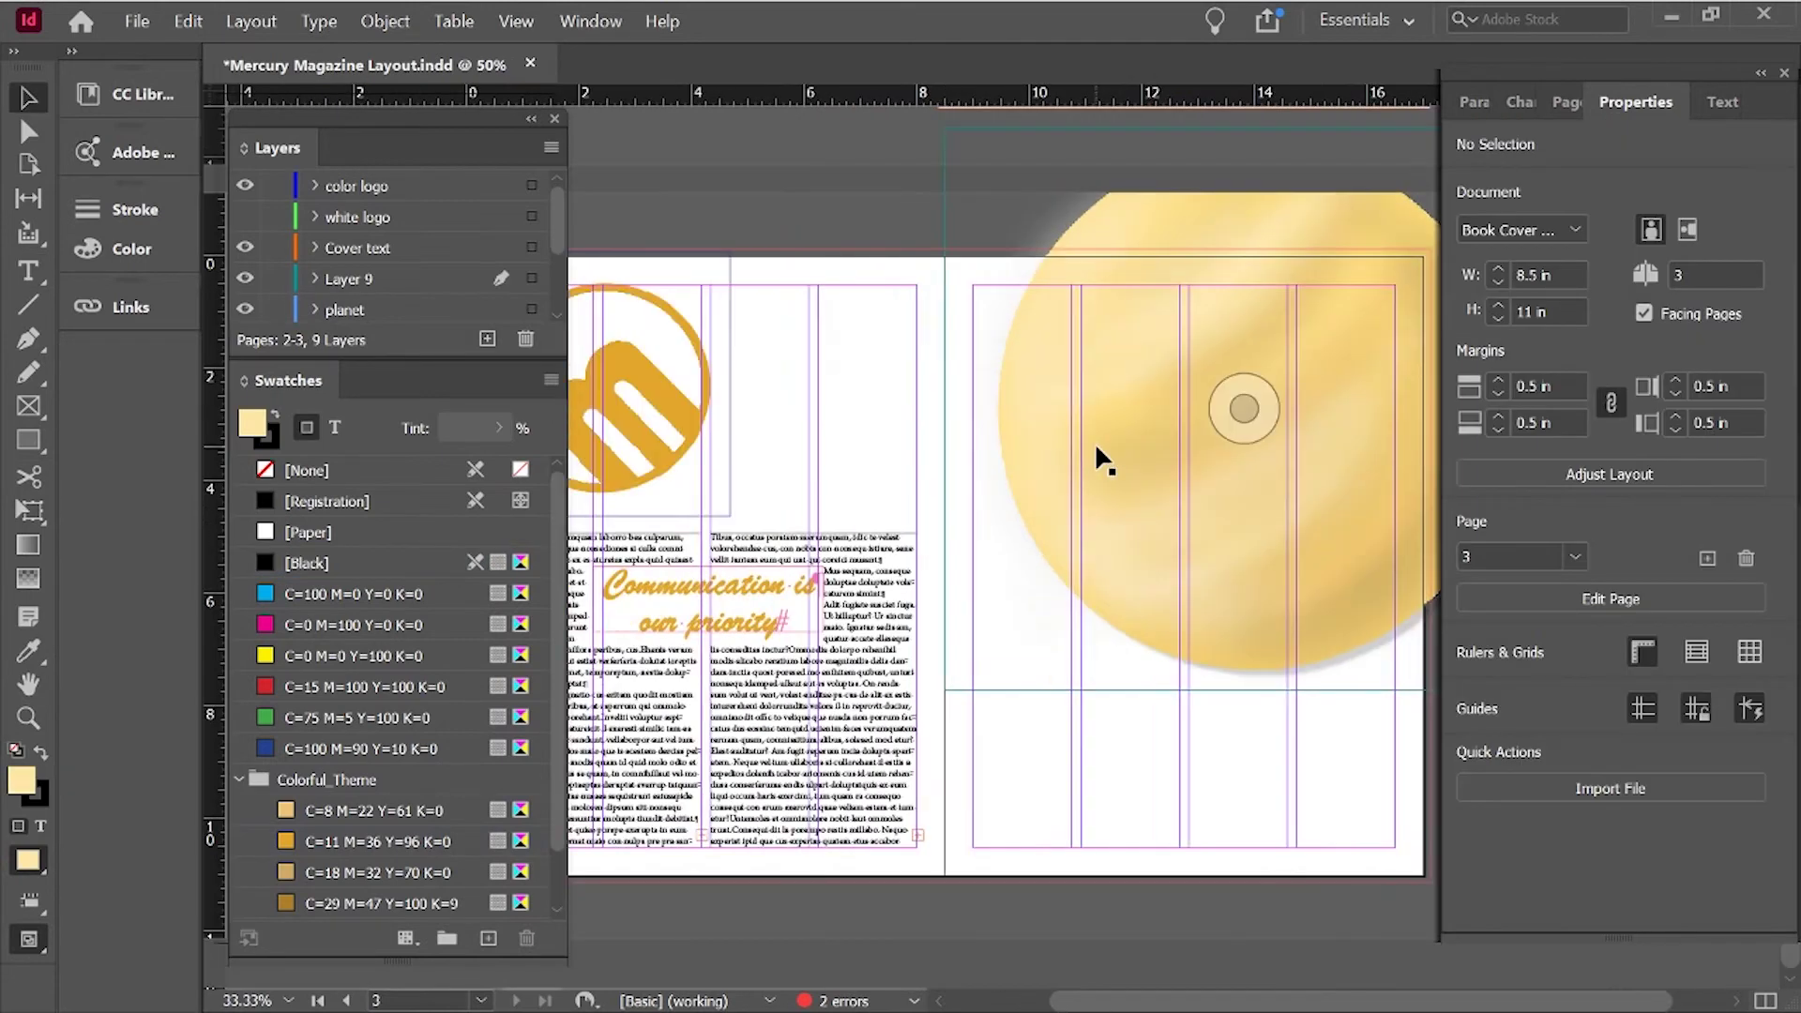
Move the planet image on page 3 left to about X 8.06 in, keeping its top at Y -2.475 in.
{"action": "key", "text": "ctrl+equal"}
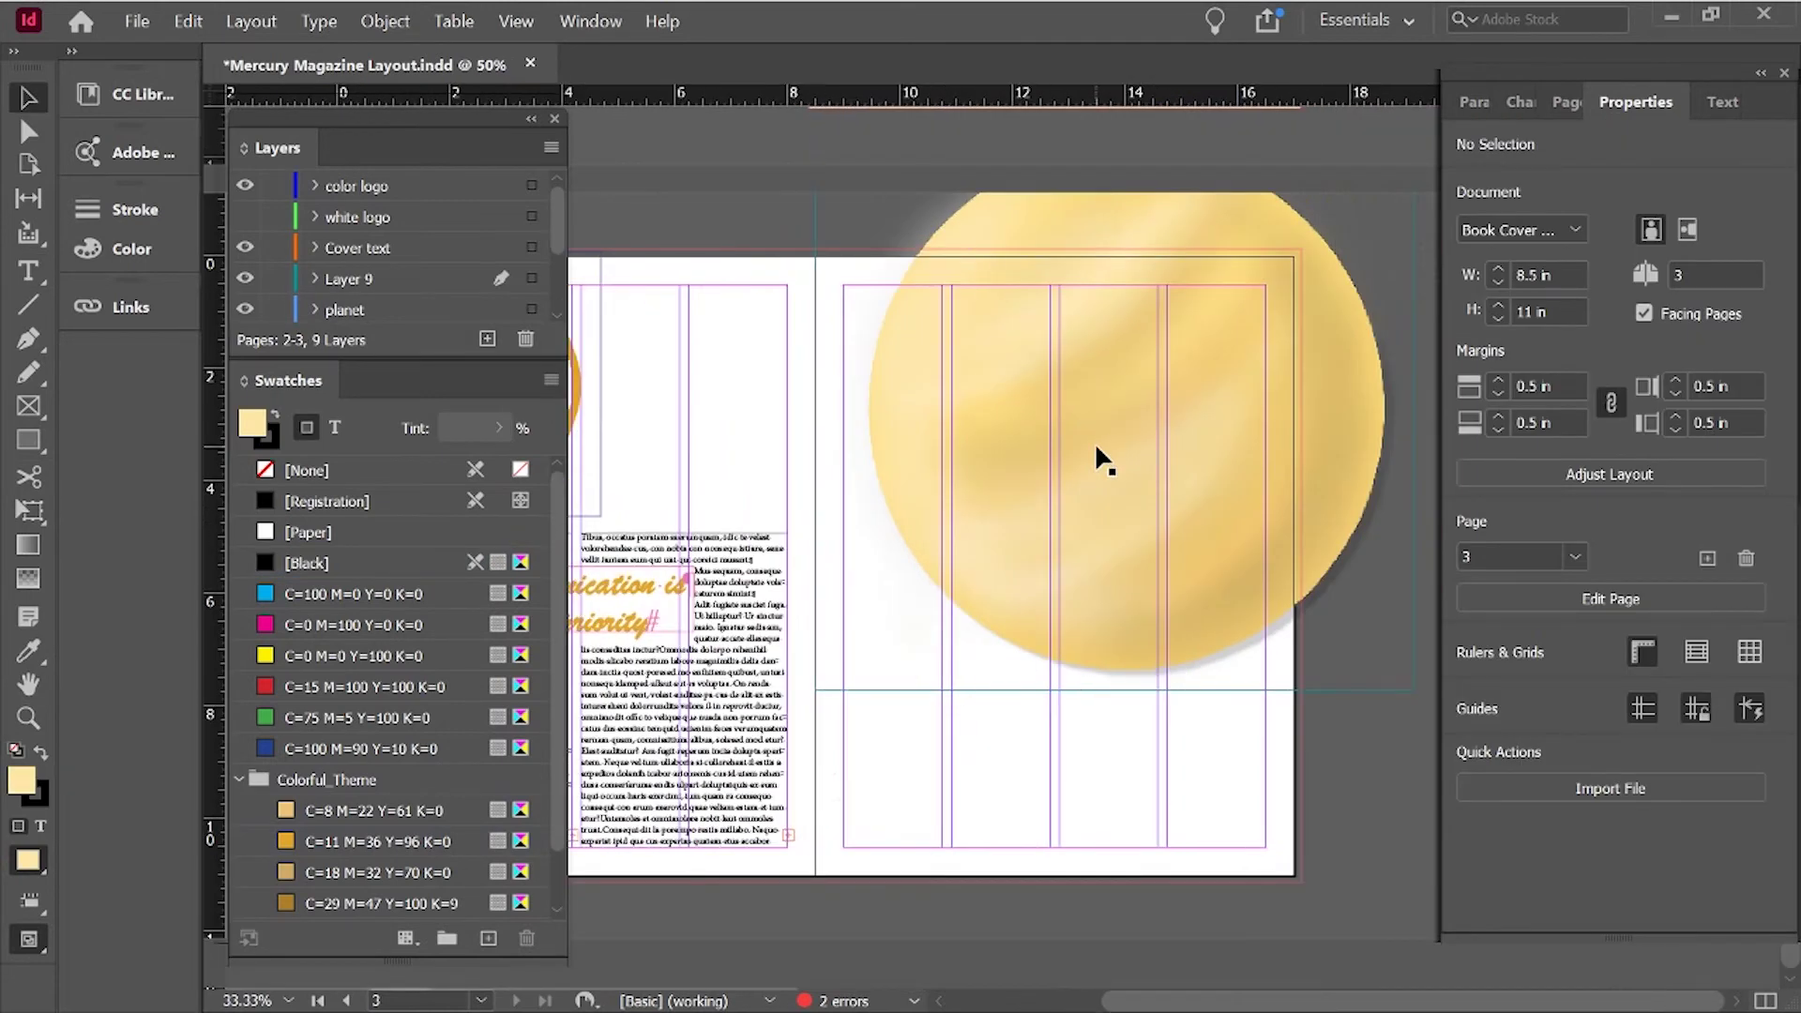
{"action": "left_click_drag", "start_coordinate": [1342, 454], "coordinate": [1314, 454]}
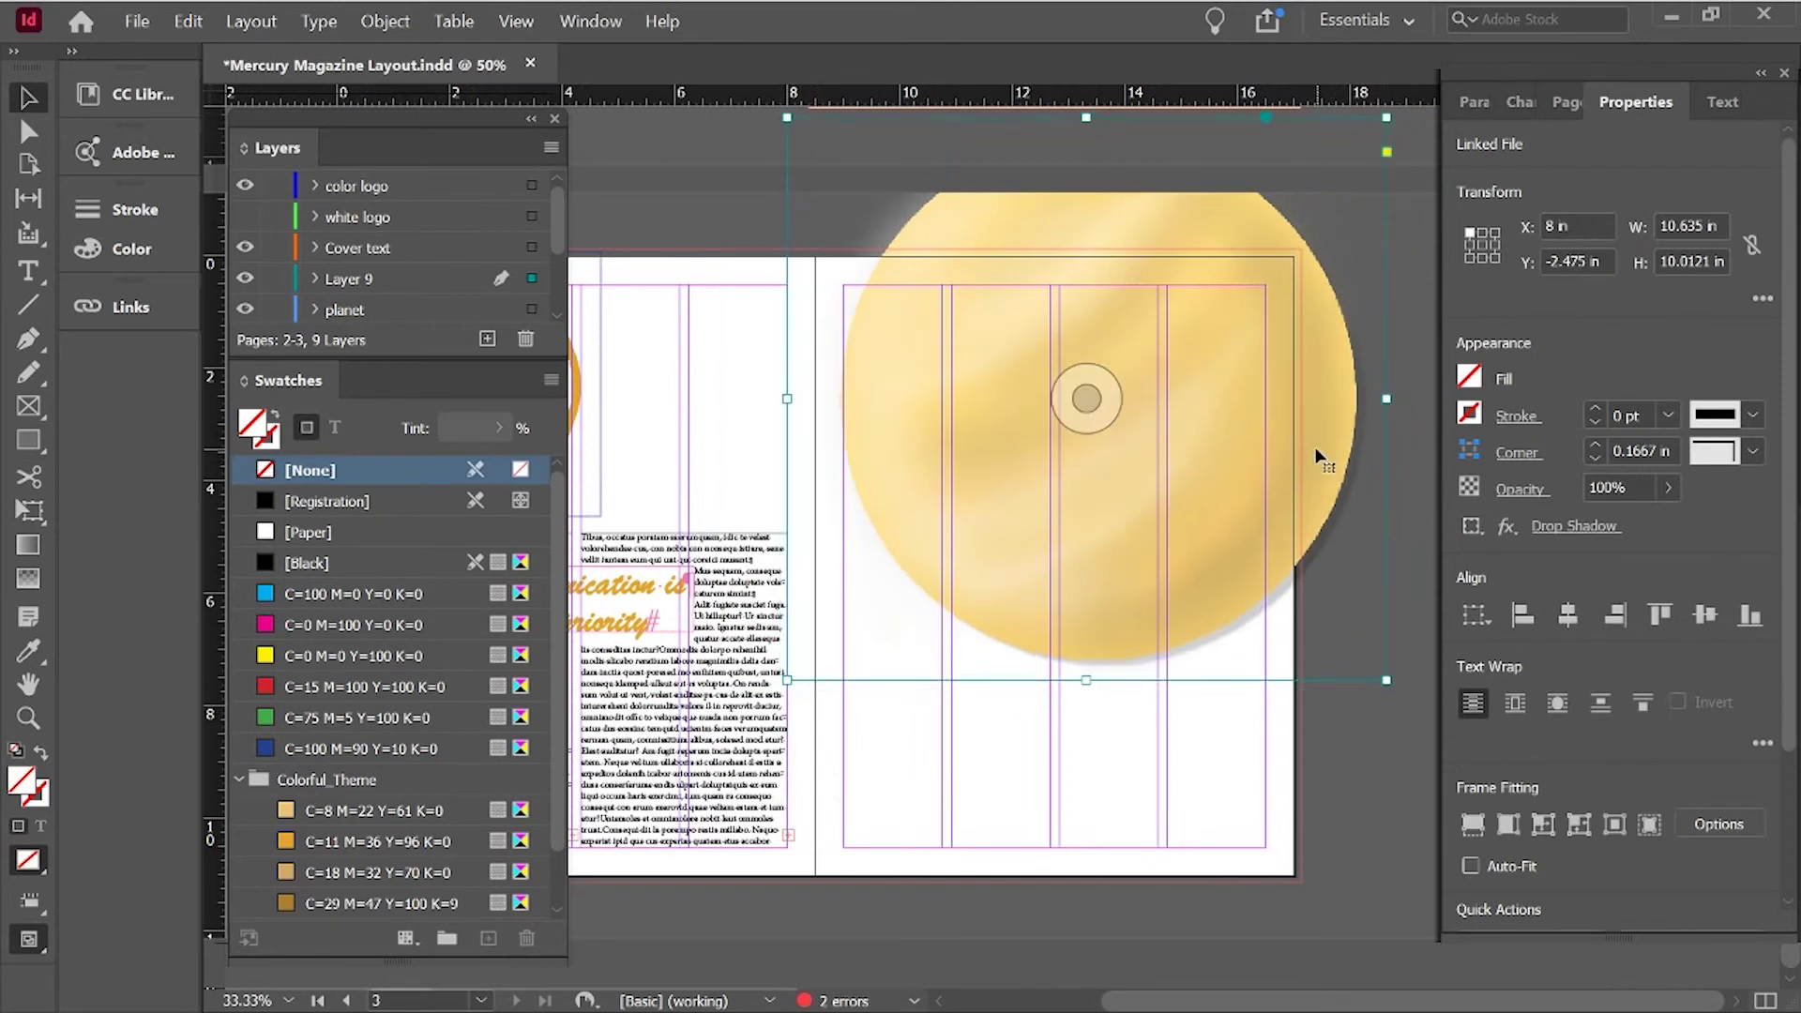
{"action": "key", "text": "Right"}
{"action": "key", "text": "Right"}
{"action": "key", "text": "Right"}
{"action": "key", "text": "Right"}
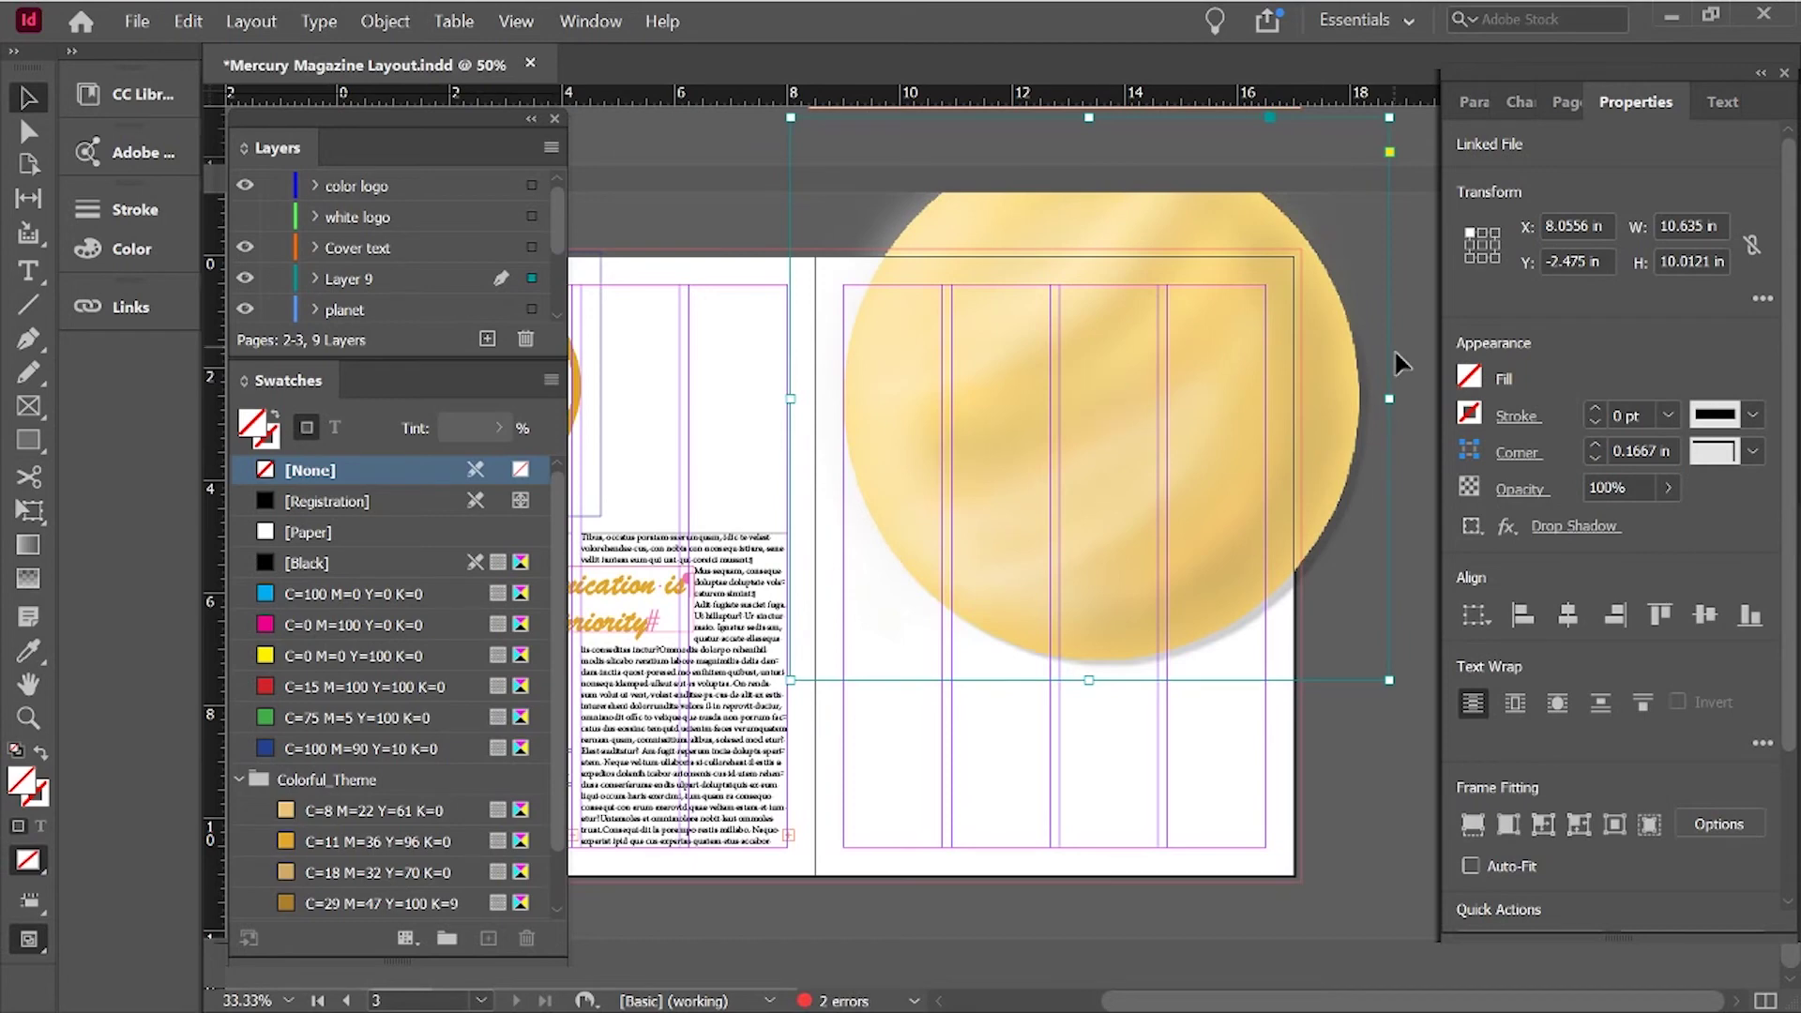
Shorten both body text frames on page 2 from the bottom to a height of 5.22 in.
{"action": "left_click_drag", "start_coordinate": [929, 838], "coordinate": [925, 824]}
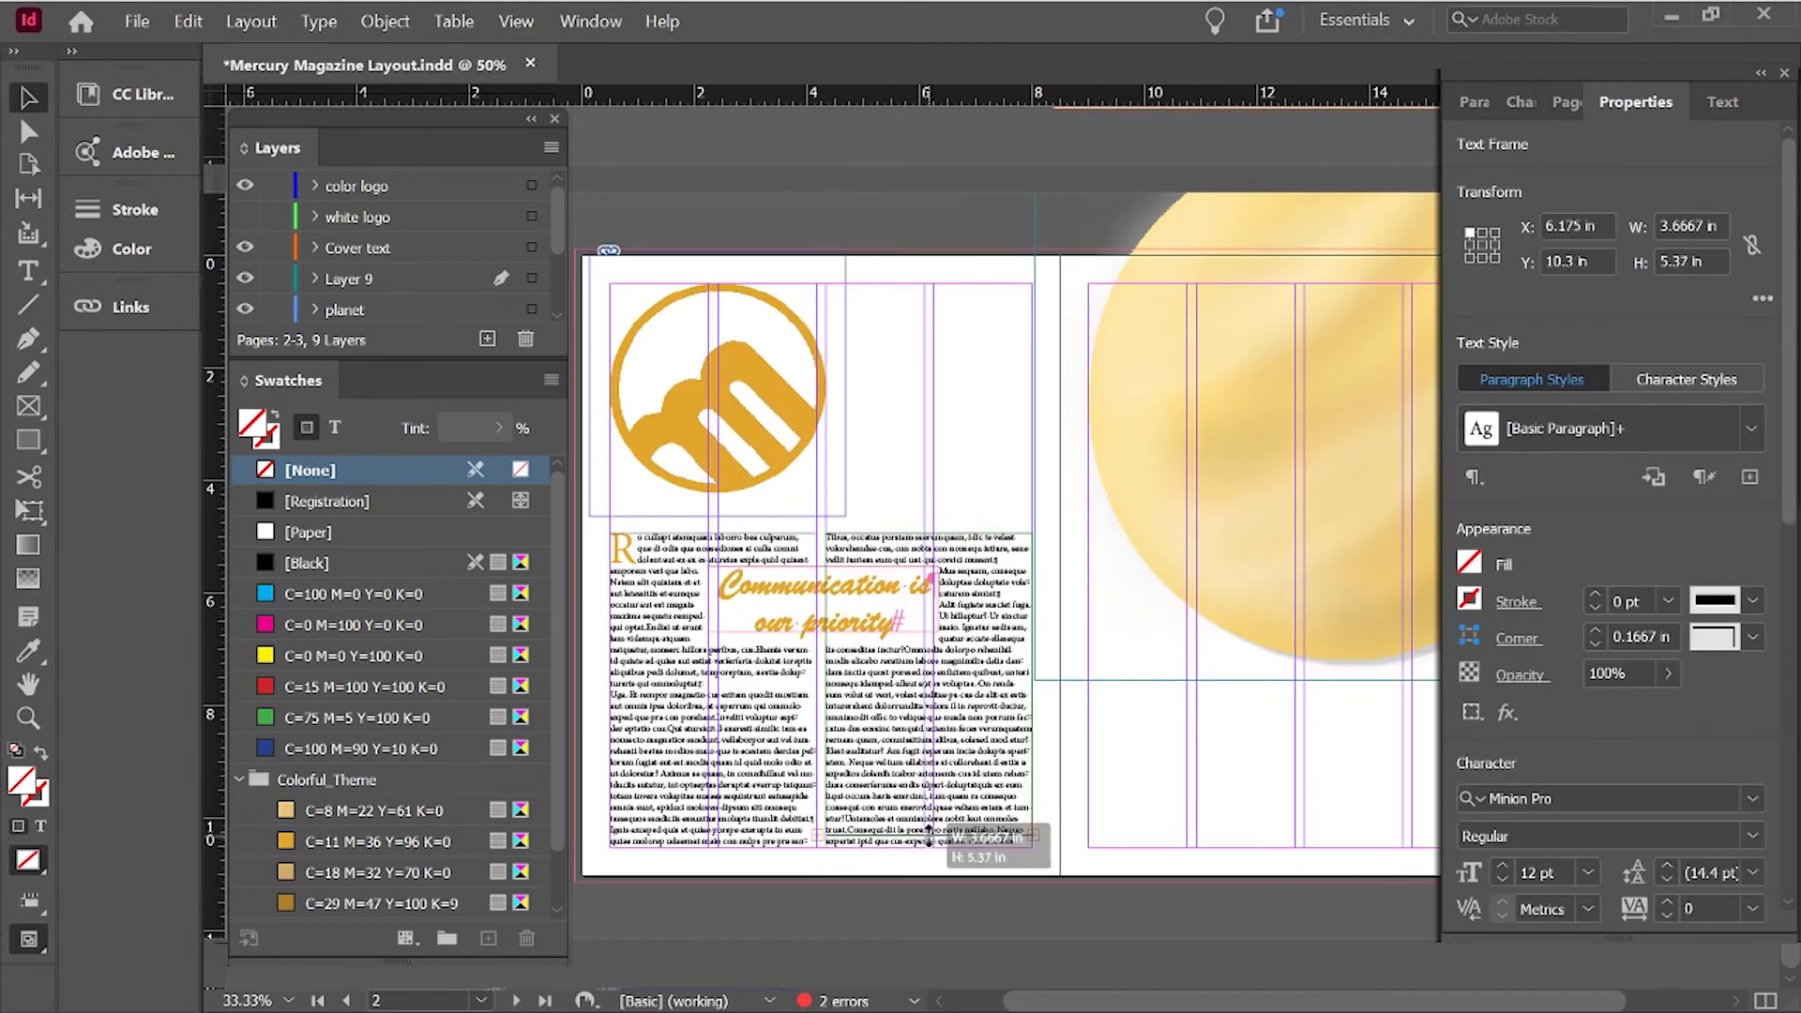
{"action": "left_click", "coordinate": [696, 771]}
{"action": "left_click_drag", "start_coordinate": [714, 847], "coordinate": [714, 827]}
{"action": "left_click", "coordinate": [938, 775]}
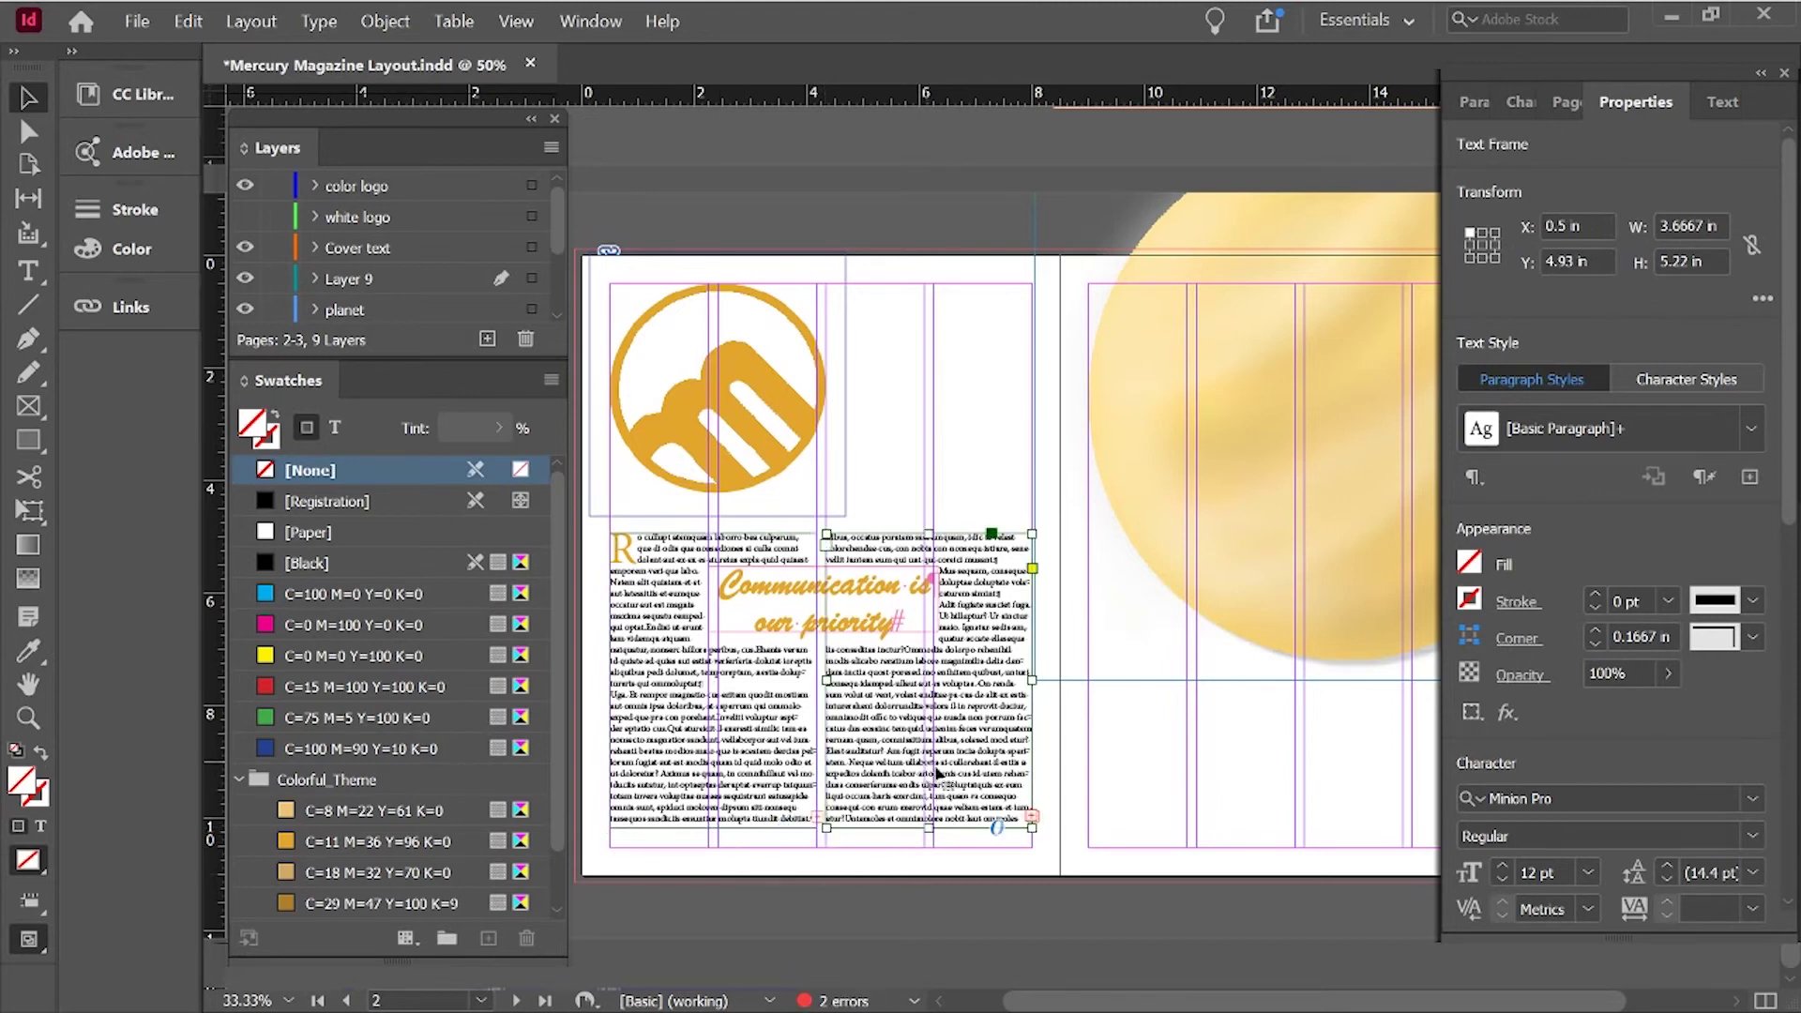
Flow the overset text from page 2's right frame into a new threaded frame in page 3's first column at Y 7.725 in.
{"action": "left_click", "coordinate": [1031, 817]}
{"action": "left_click", "coordinate": [1092, 694]}
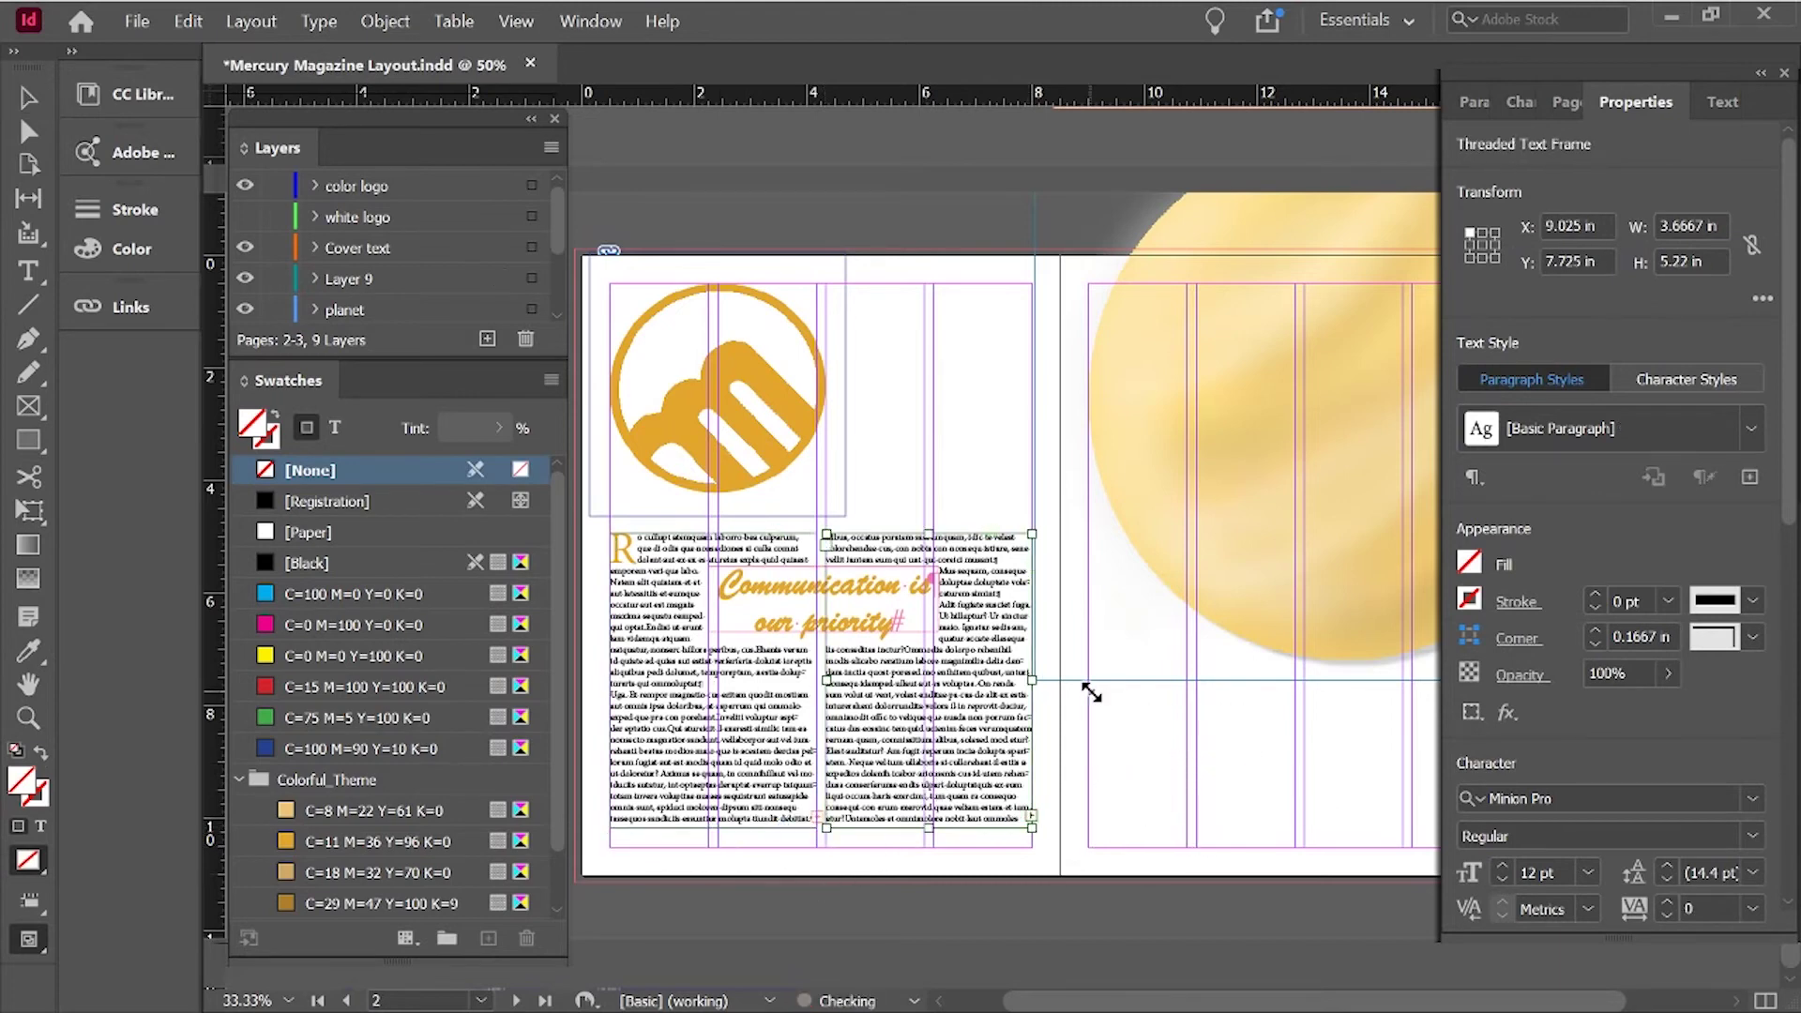
{"action": "left_click", "coordinate": [1088, 691]}
{"action": "scroll", "coordinate": [1029, 741], "scroll_direction": "right", "scroll_amount": 3}
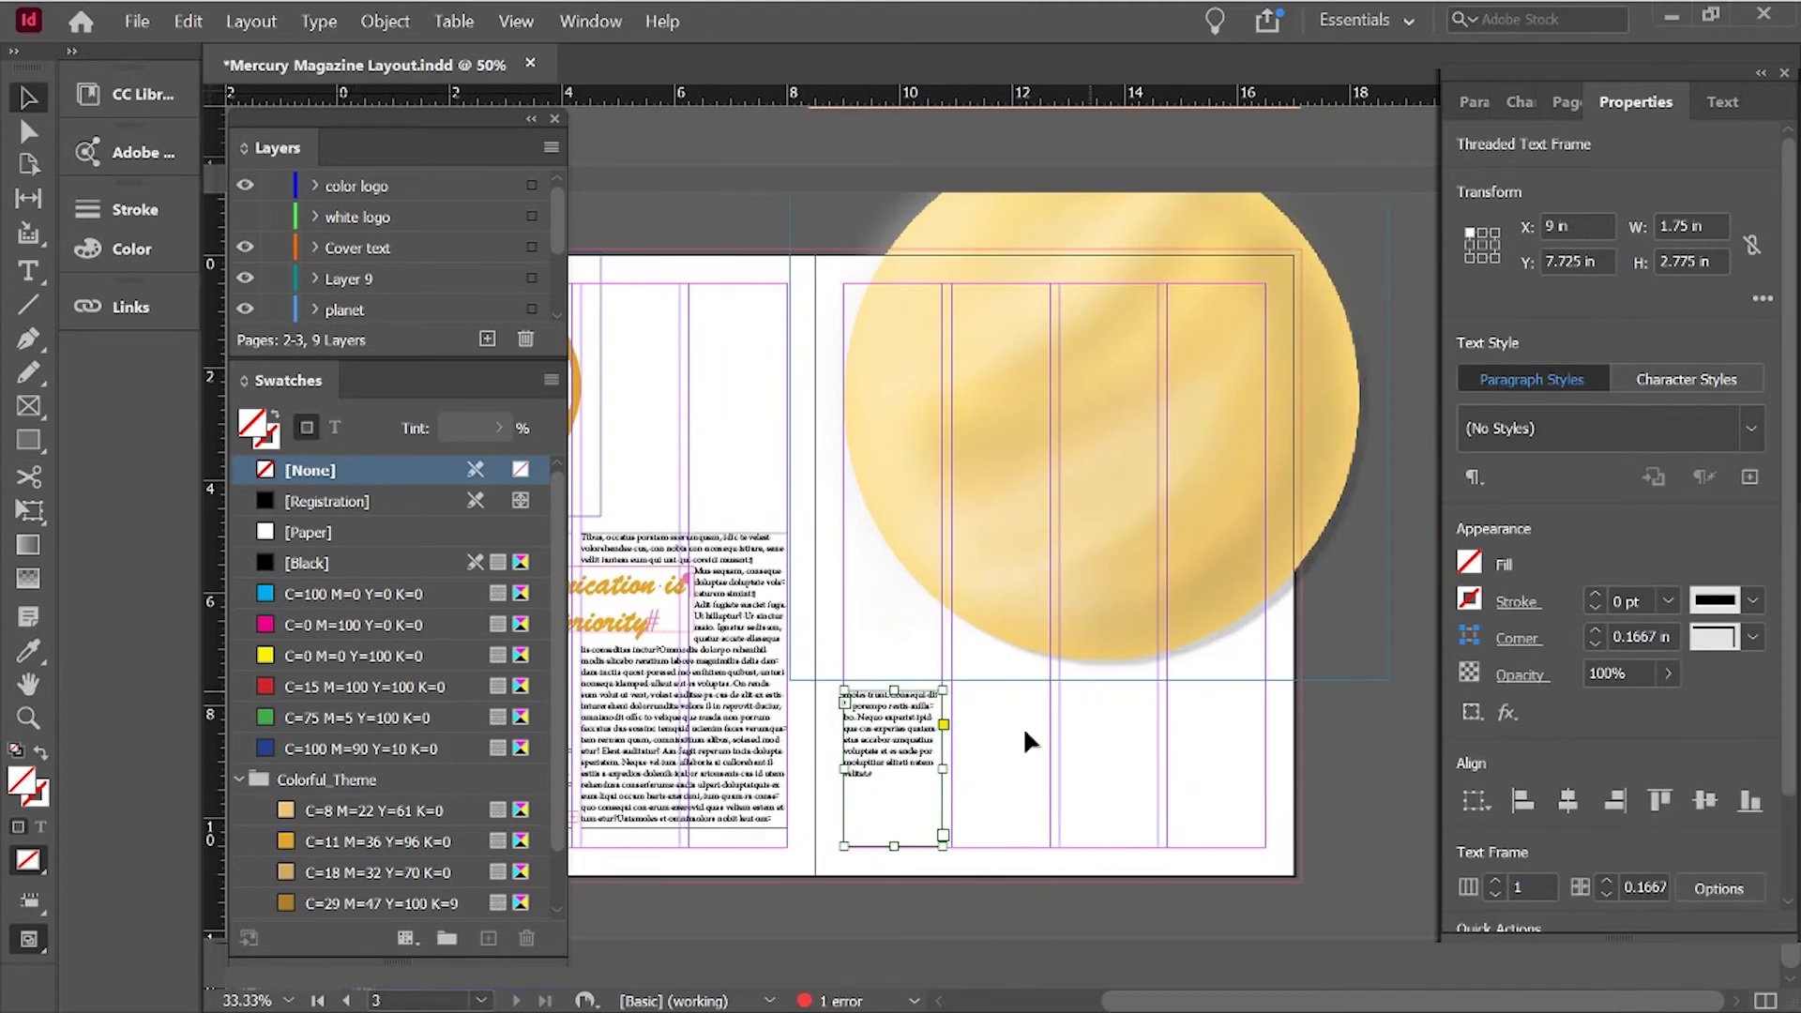
Widen the threaded text frame on page 3 to 3.6667 in across two columns and save the document.
{"action": "key", "text": "z"}
{"action": "left_click", "coordinate": [947, 765]}
{"action": "left_click", "coordinate": [914, 759]}
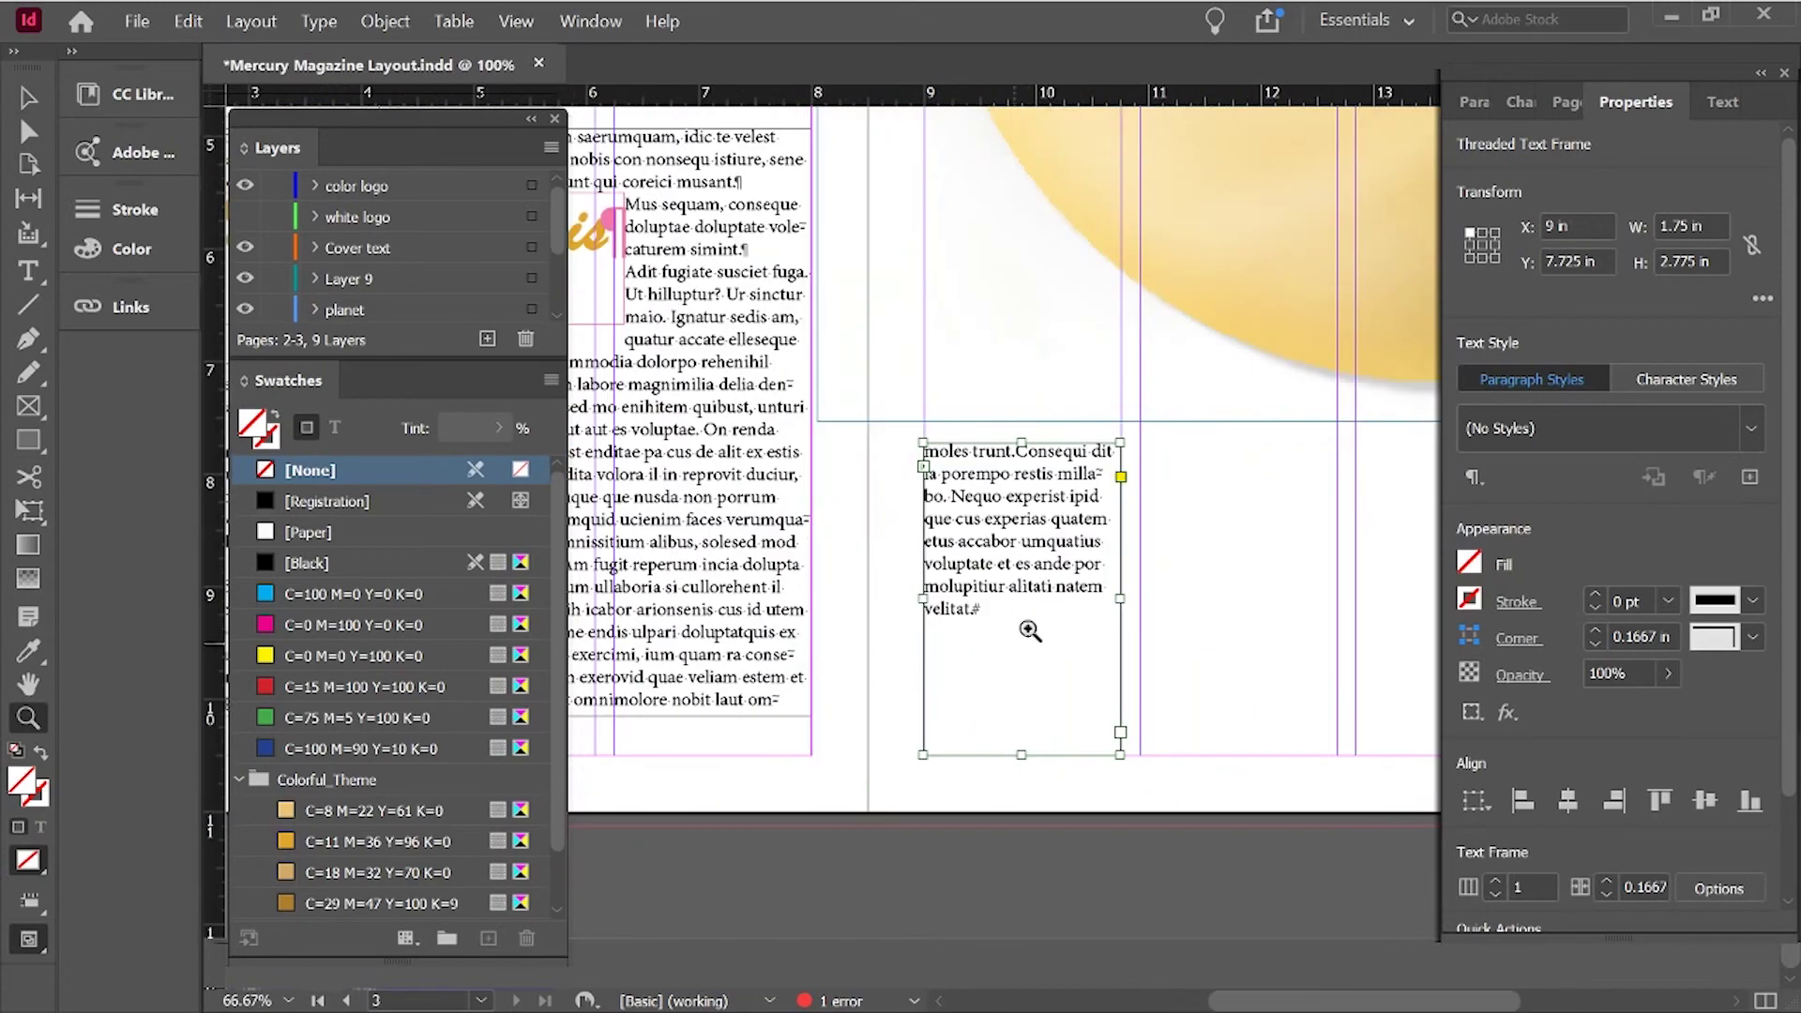
{"action": "left_click", "coordinate": [1060, 572]}
{"action": "key", "text": "v"}
{"action": "left_click_drag", "start_coordinate": [946, 582], "coordinate": [1217, 551]}
{"action": "scroll", "coordinate": [977, 575], "scroll_direction": "left", "scroll_amount": 5}
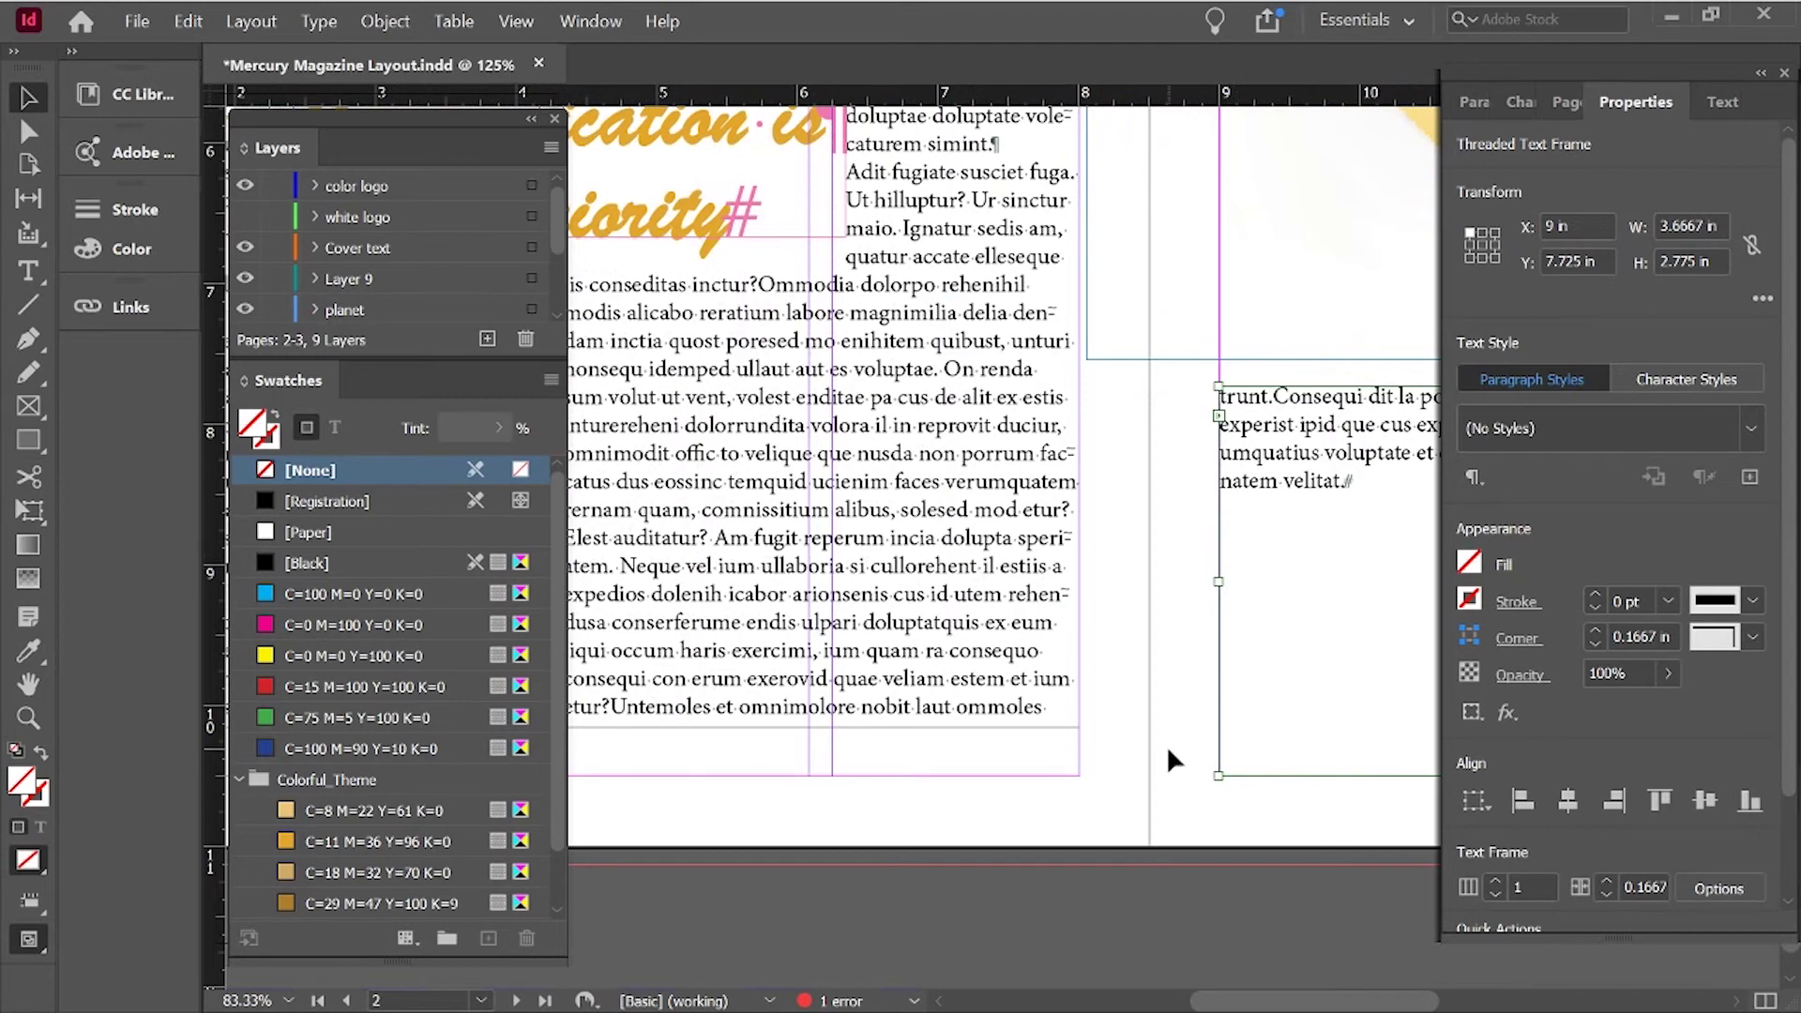
{"action": "key", "text": "ctrl+s"}
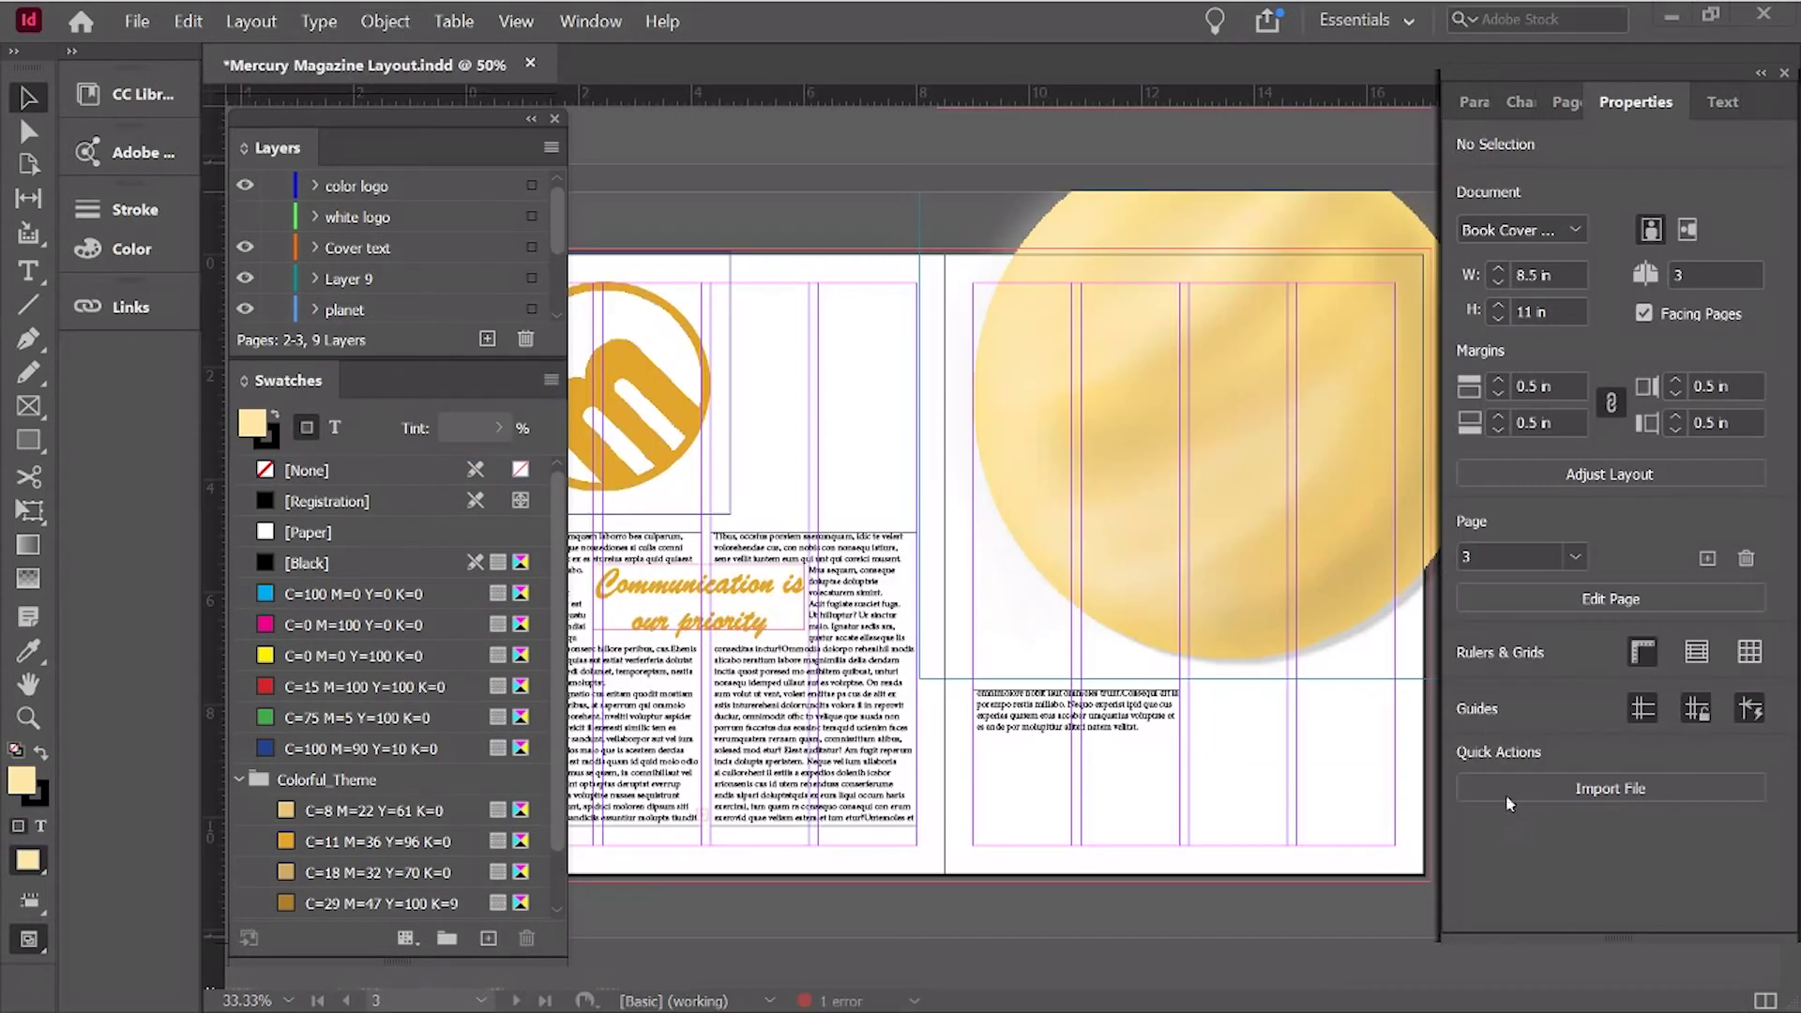
Reposition the planet image on page 3 to about X 7.57 in, Y -0.56 in, so it overlaps the text frame.
{"action": "scroll", "coordinate": [1079, 588], "scroll_direction": "right", "scroll_amount": 3}
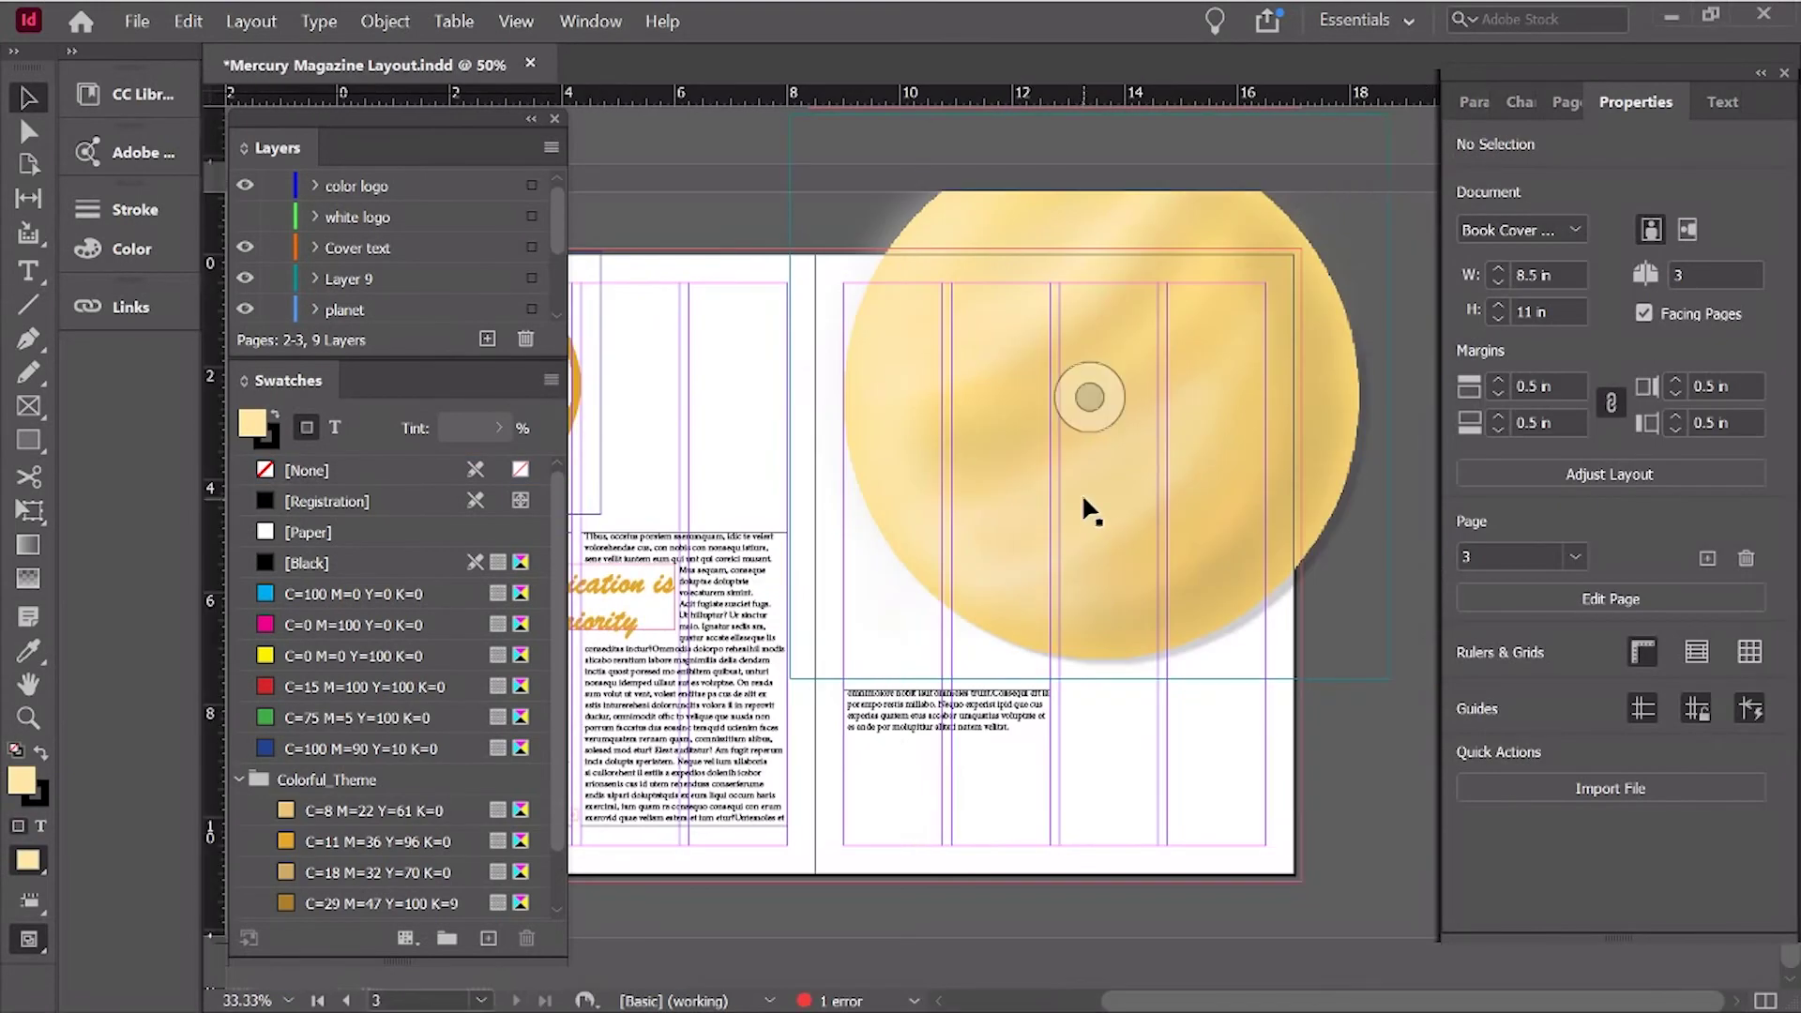
{"action": "left_click_drag", "start_coordinate": [1079, 498], "coordinate": [1084, 647]}
{"action": "key", "text": "Right"}
{"action": "key", "text": "Right"}
{"action": "key", "text": "Right"}
{"action": "key", "text": "Up"}
{"action": "key", "text": "Up"}
{"action": "key", "text": "Up"}
{"action": "key", "text": "Up"}
{"action": "key", "text": "Up"}
{"action": "key", "text": "Up"}
{"action": "key", "text": "Up"}
{"action": "key", "text": "Up"}
{"action": "key", "text": "Up"}
{"action": "key", "text": "Up"}
{"action": "key", "text": "Up"}
{"action": "key", "text": "Up"}
{"action": "key", "text": "Up"}
{"action": "key", "text": "Up"}
{"action": "key", "text": "Up"}
{"action": "key", "text": "Up"}
{"action": "key", "text": "Up"}
{"action": "key", "text": "Up"}
{"action": "key", "text": "Up"}
{"action": "key", "text": "Up"}
{"action": "key", "text": "Up"}
{"action": "key", "text": "Up"}
{"action": "key", "text": "Up"}
{"action": "key", "text": "Up"}
{"action": "key", "text": "Up"}
{"action": "key", "text": "Up"}
{"action": "key", "text": "Up"}
{"action": "key", "text": "Up"}
{"action": "key", "text": "Up"}
{"action": "key", "text": "Up"}
{"action": "key", "text": "Up"}
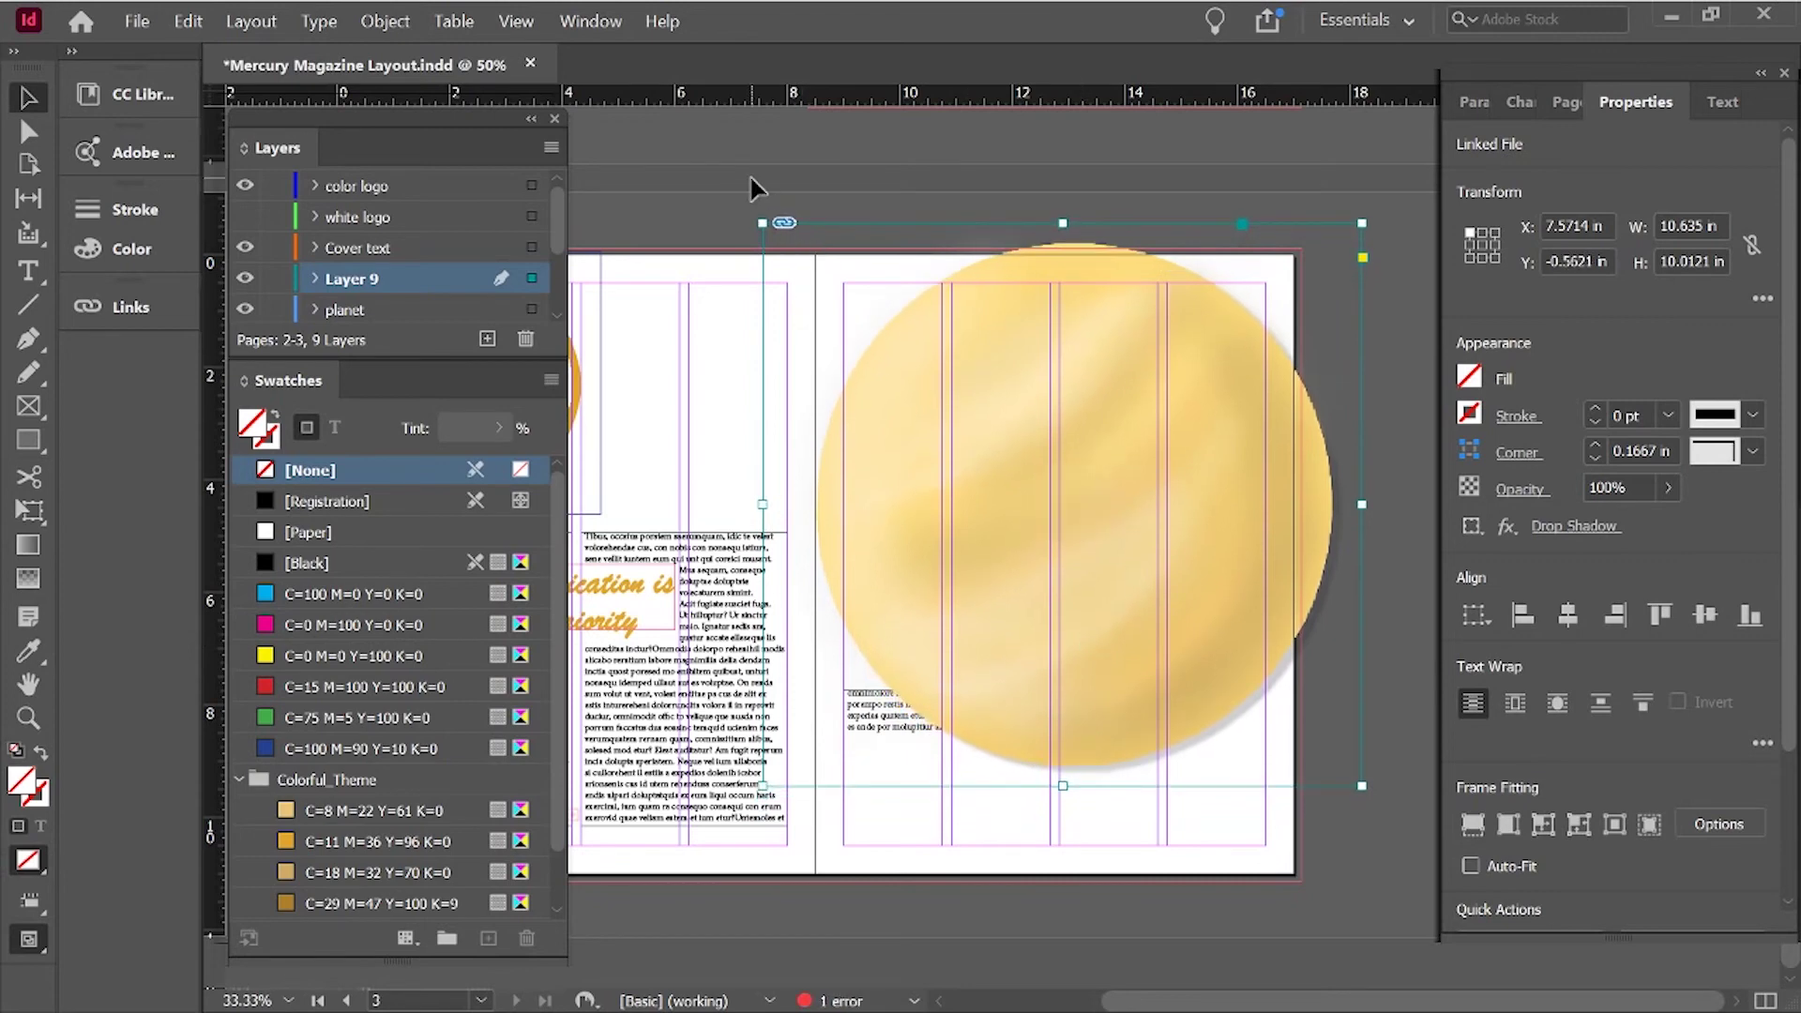
Try 50% opacity on the page 3 planet image, set it to 70% instead, and deselect the image.
{"action": "left_click", "coordinate": [983, 396]}
{"action": "scroll", "coordinate": [1791, 705], "scroll_direction": "down", "scroll_amount": 3}
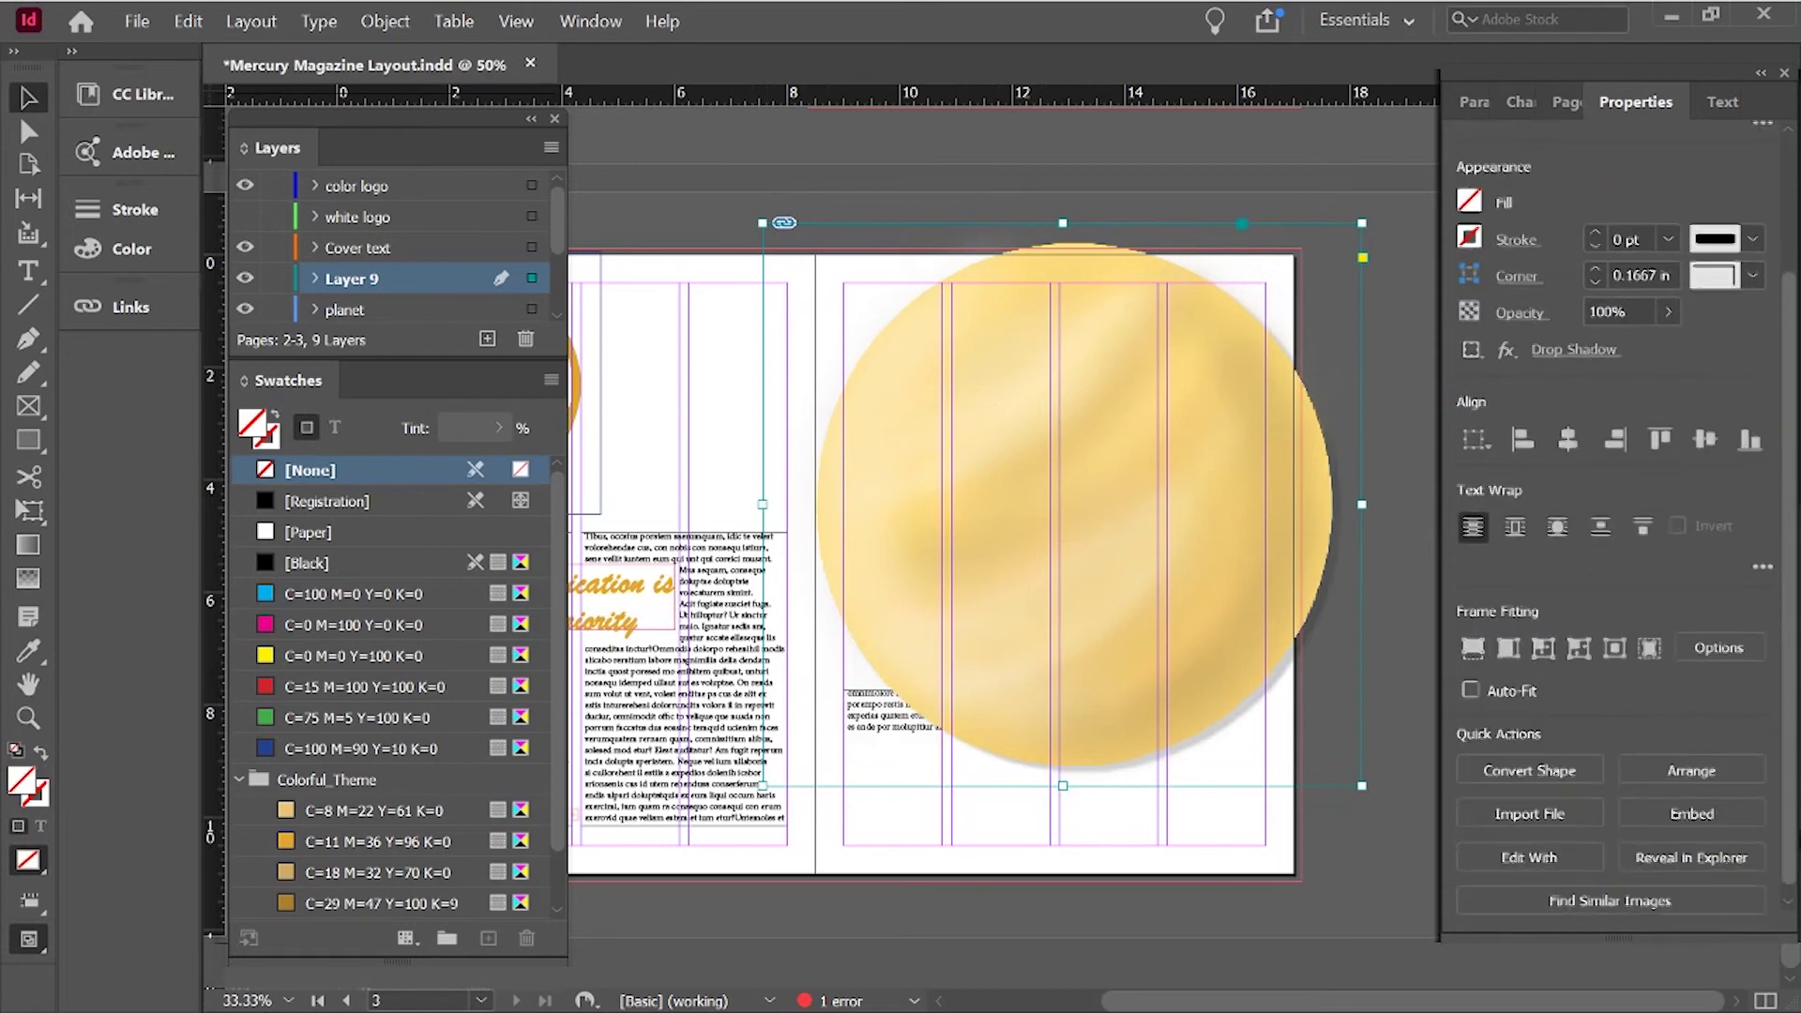
{"action": "scroll", "coordinate": [1794, 544], "scroll_direction": "up", "scroll_amount": 3}
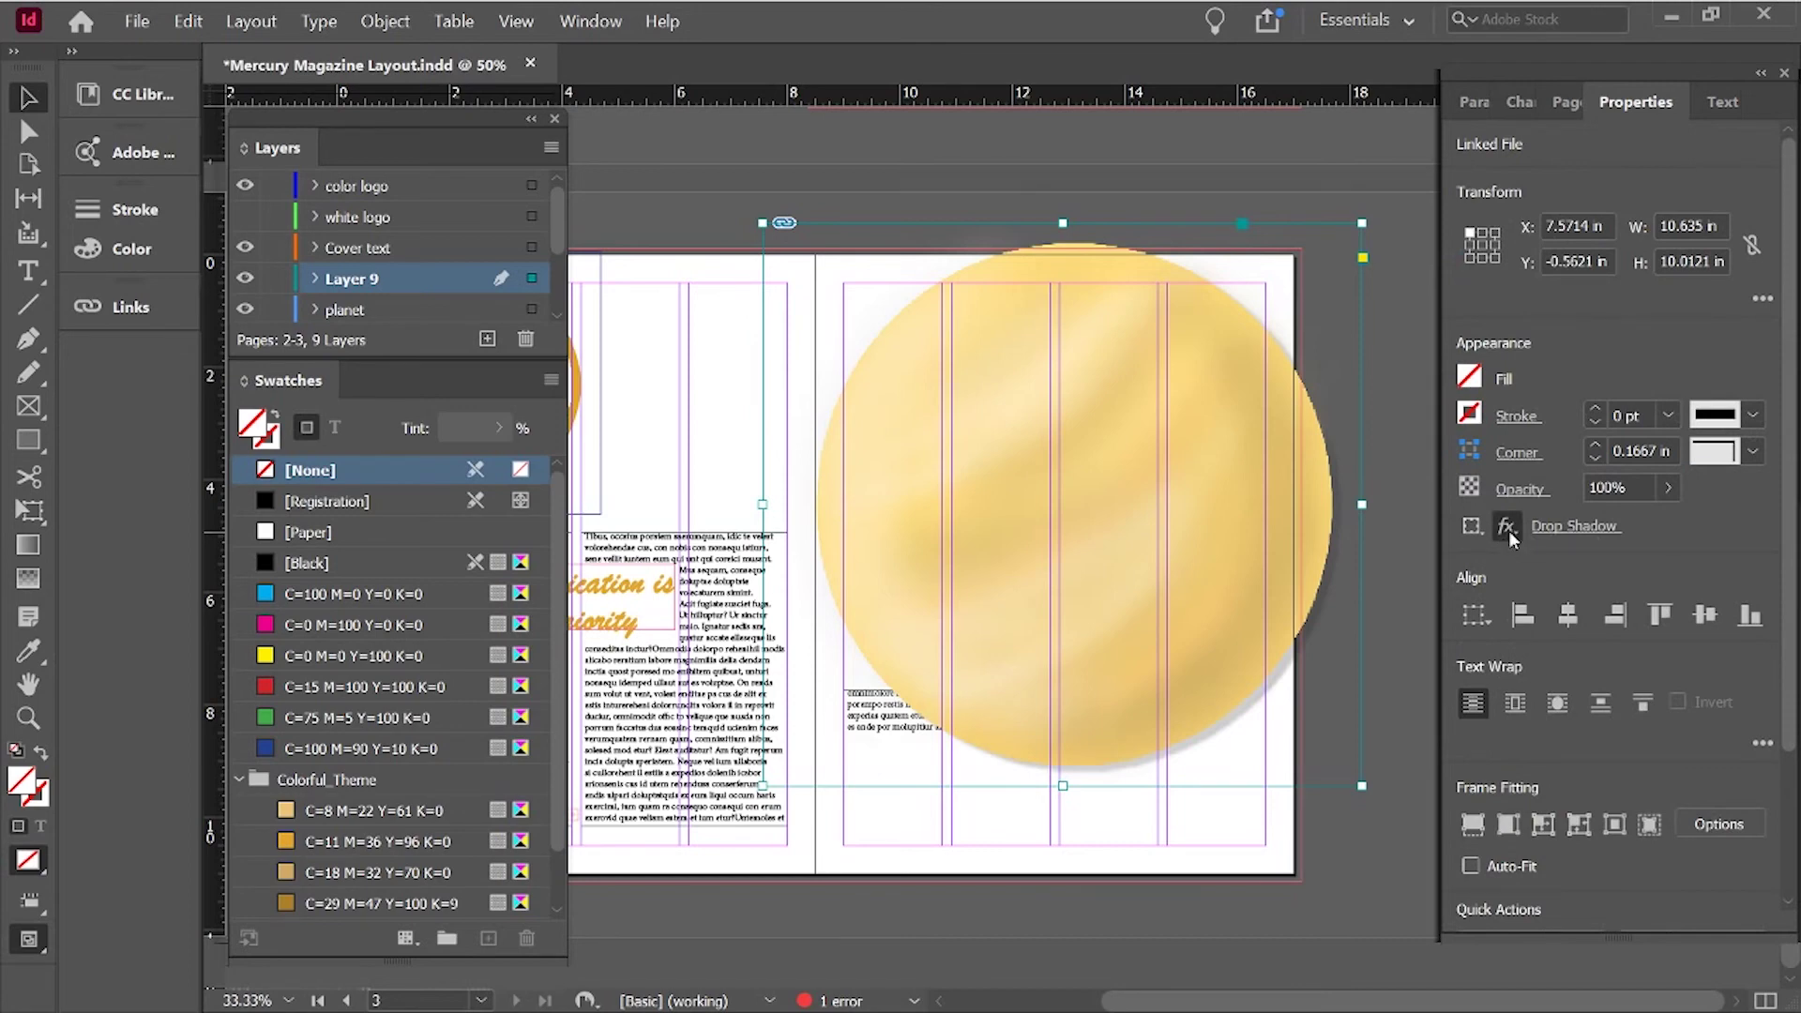
{"action": "left_click", "coordinate": [1591, 494]}
{"action": "type", "text": "50"}
{"action": "key", "text": "Return"}
{"action": "double_click", "coordinate": [1610, 491]}
{"action": "type", "text": "70"}
{"action": "key", "text": "Return"}
{"action": "left_click", "coordinate": [1286, 177]}
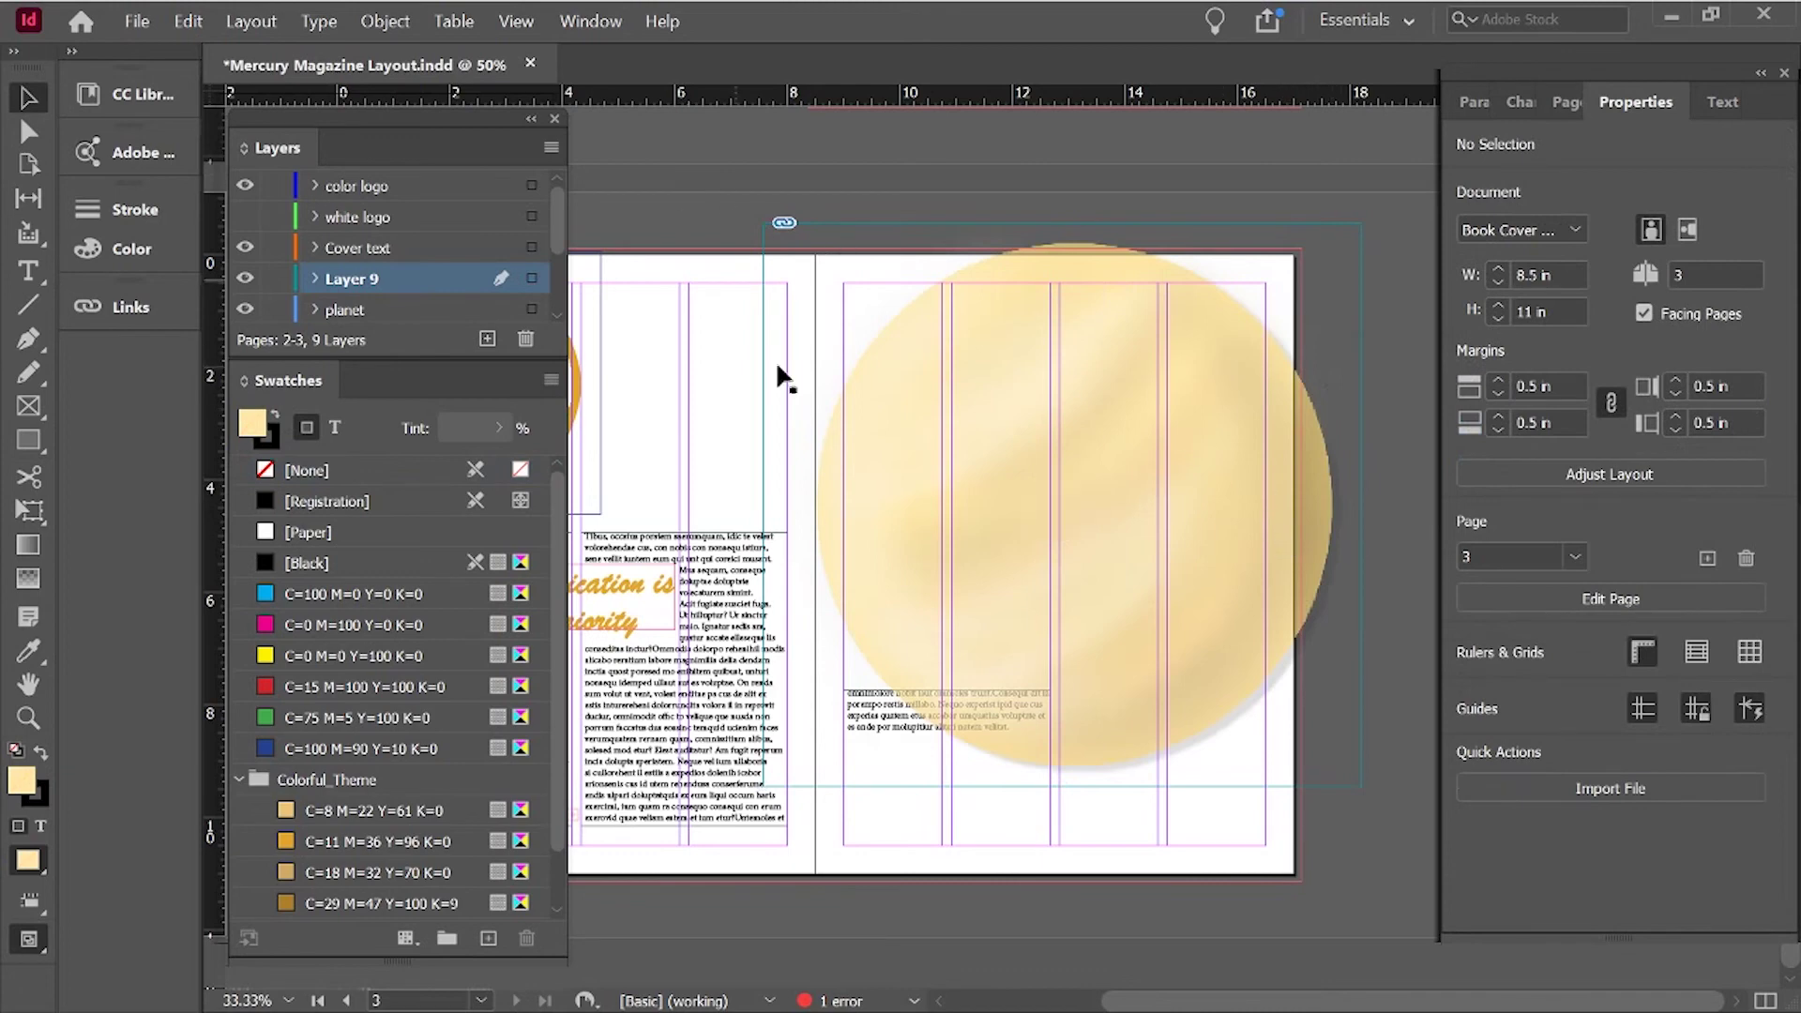
Shorten the threaded text frame on page 3 from the bottom to a height of 2.425 in.
{"action": "left_click", "coordinate": [938, 751]}
{"action": "left_click_drag", "start_coordinate": [947, 845], "coordinate": [947, 825]}
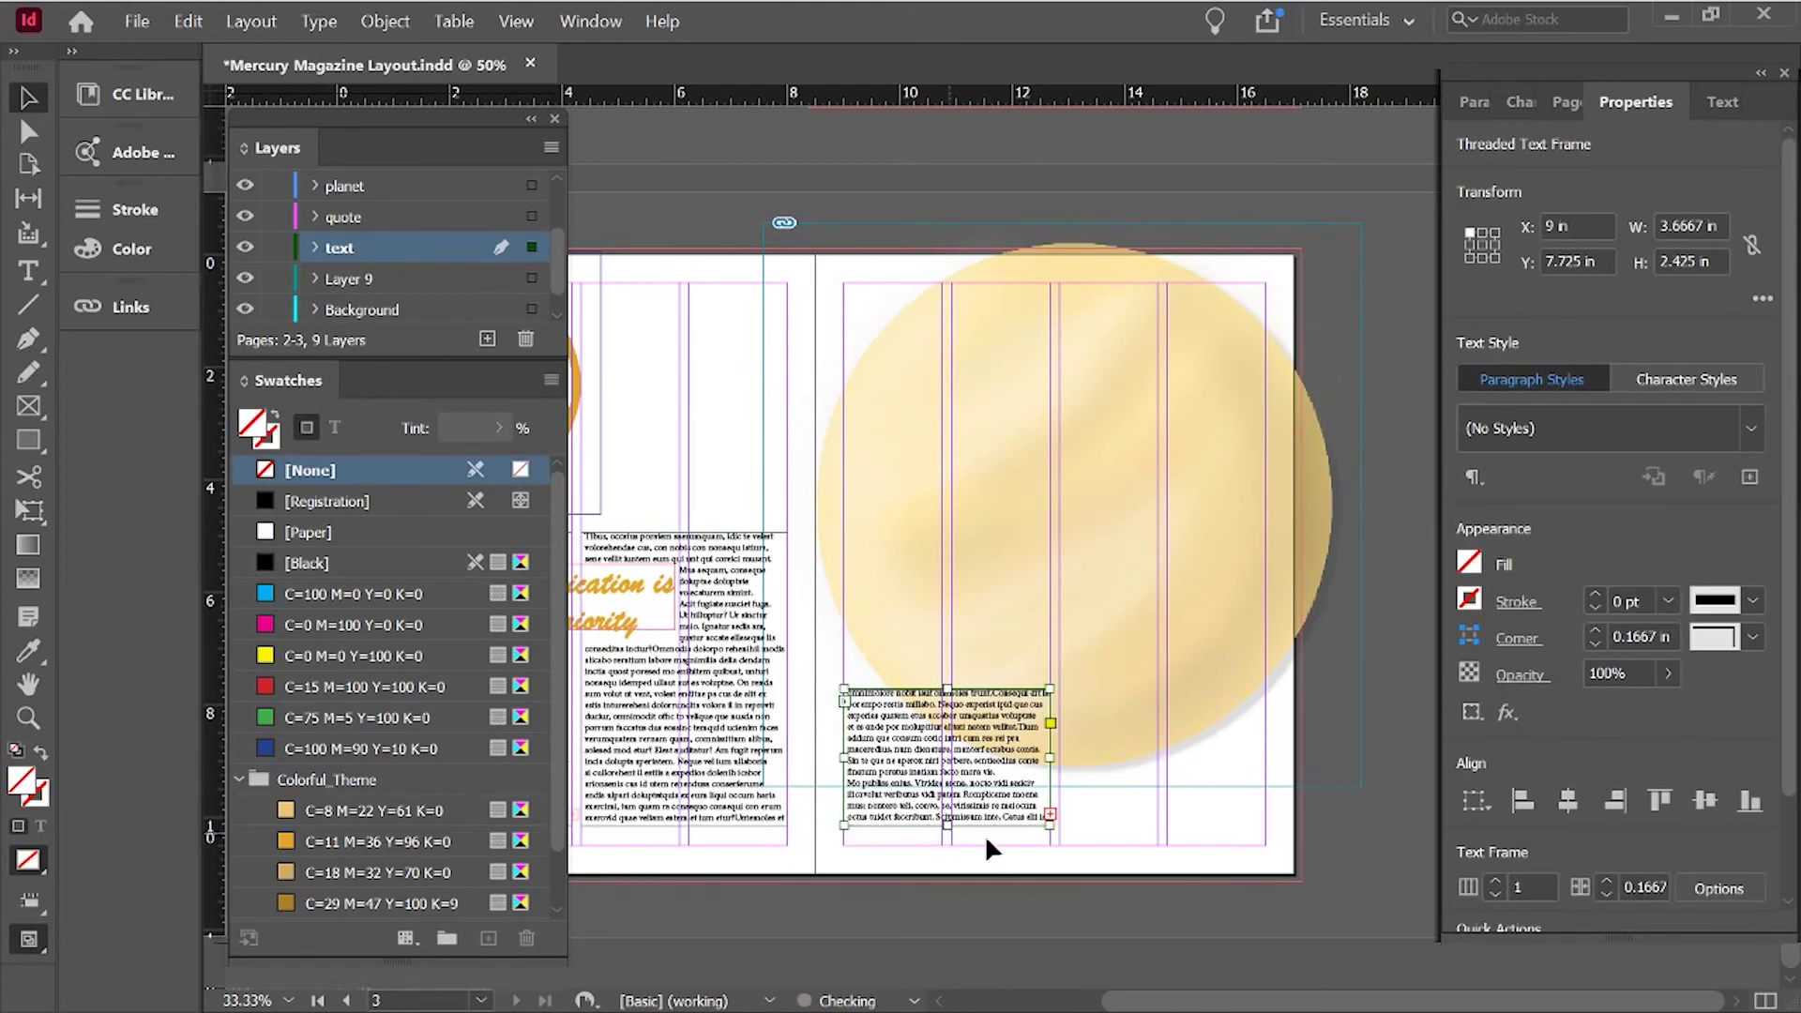
{"action": "left_click", "coordinate": [1123, 839]}
Continue the overset text in a second page 3 frame at X 12.8333 in, Y 7.725 in, sized 3.6667 by 2.425 in.
{"action": "left_click", "coordinate": [1051, 822]}
{"action": "left_click", "coordinate": [1051, 813]}
{"action": "left_click", "coordinate": [1059, 689]}
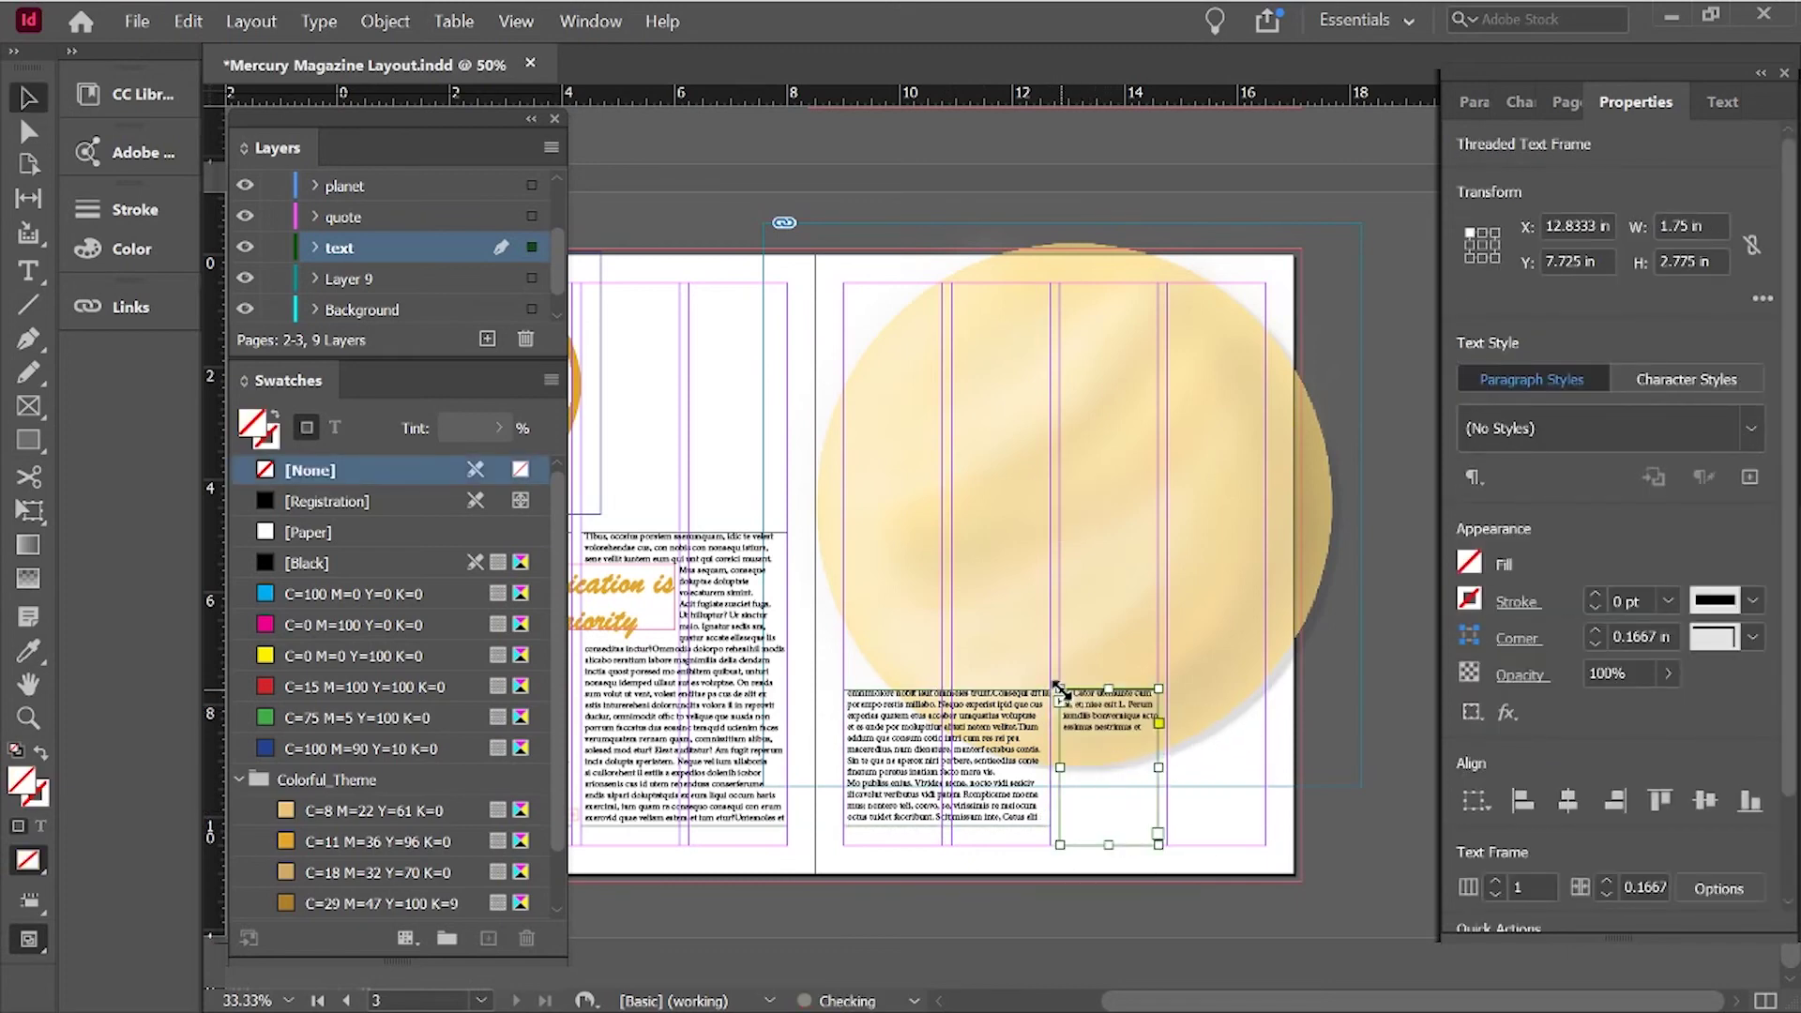
{"action": "left_click_drag", "start_coordinate": [1158, 767], "coordinate": [1266, 767]}
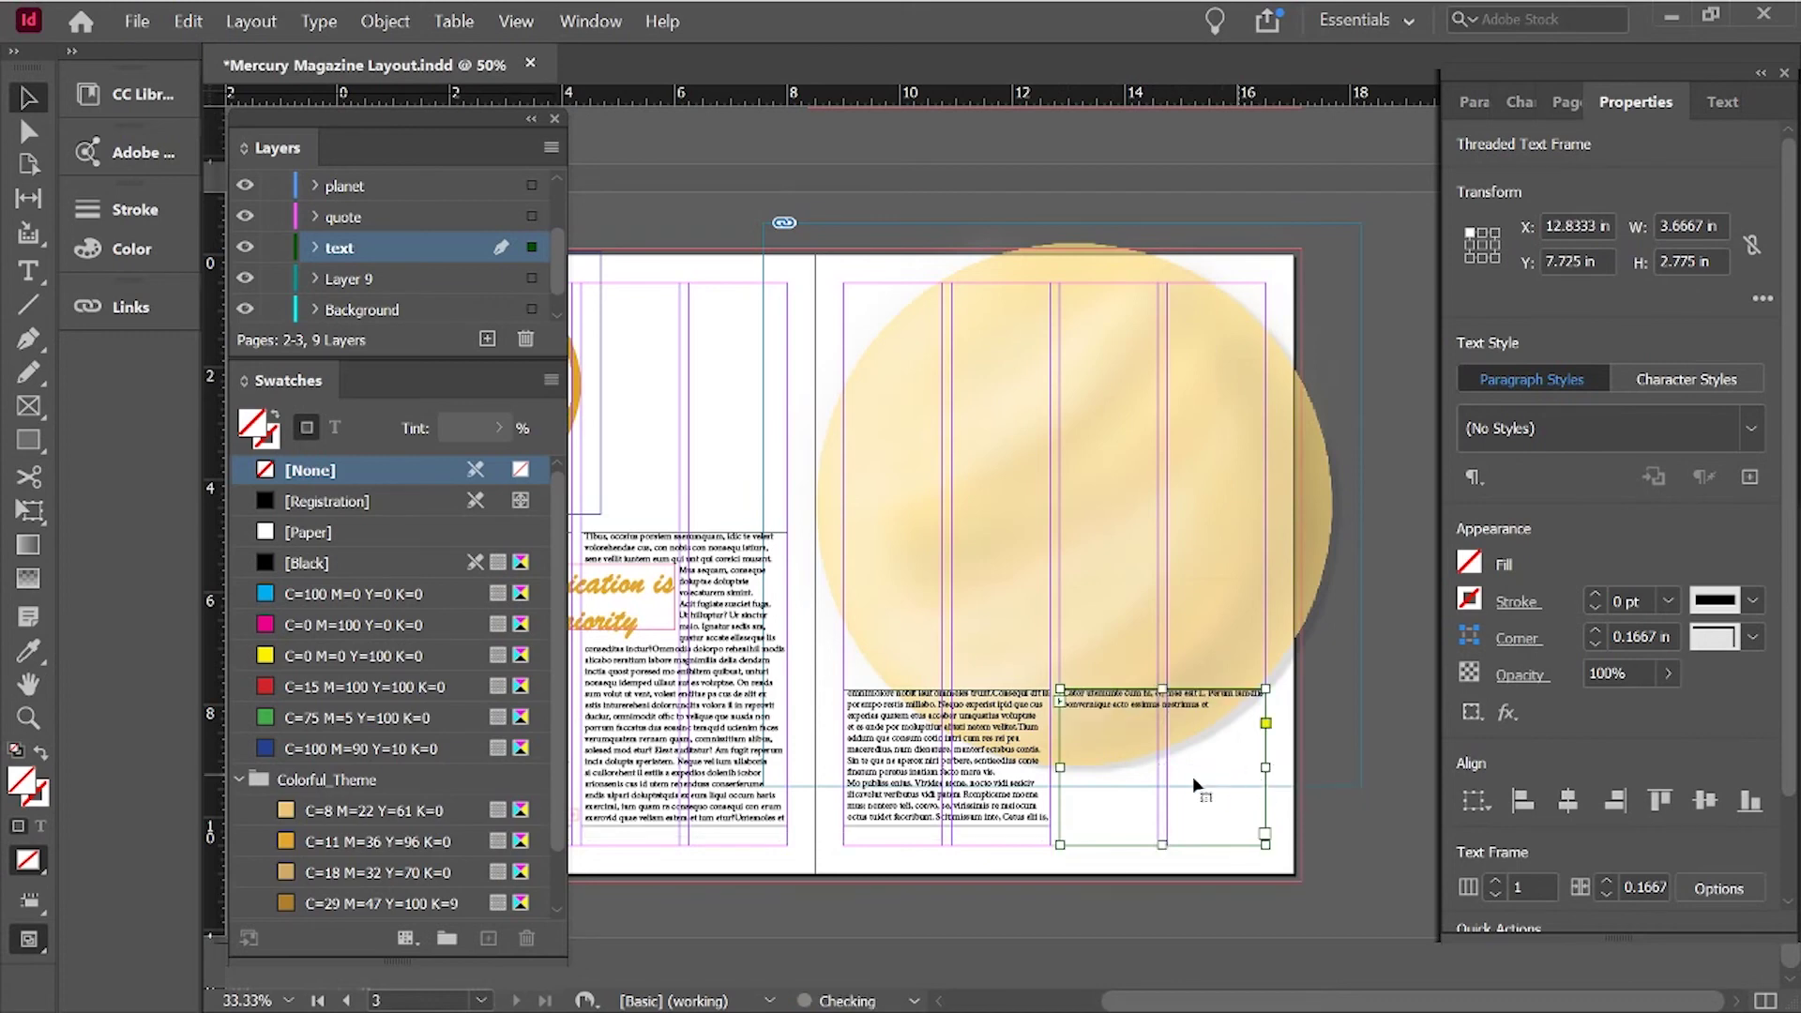
{"action": "left_click_drag", "start_coordinate": [1163, 844], "coordinate": [1163, 825]}
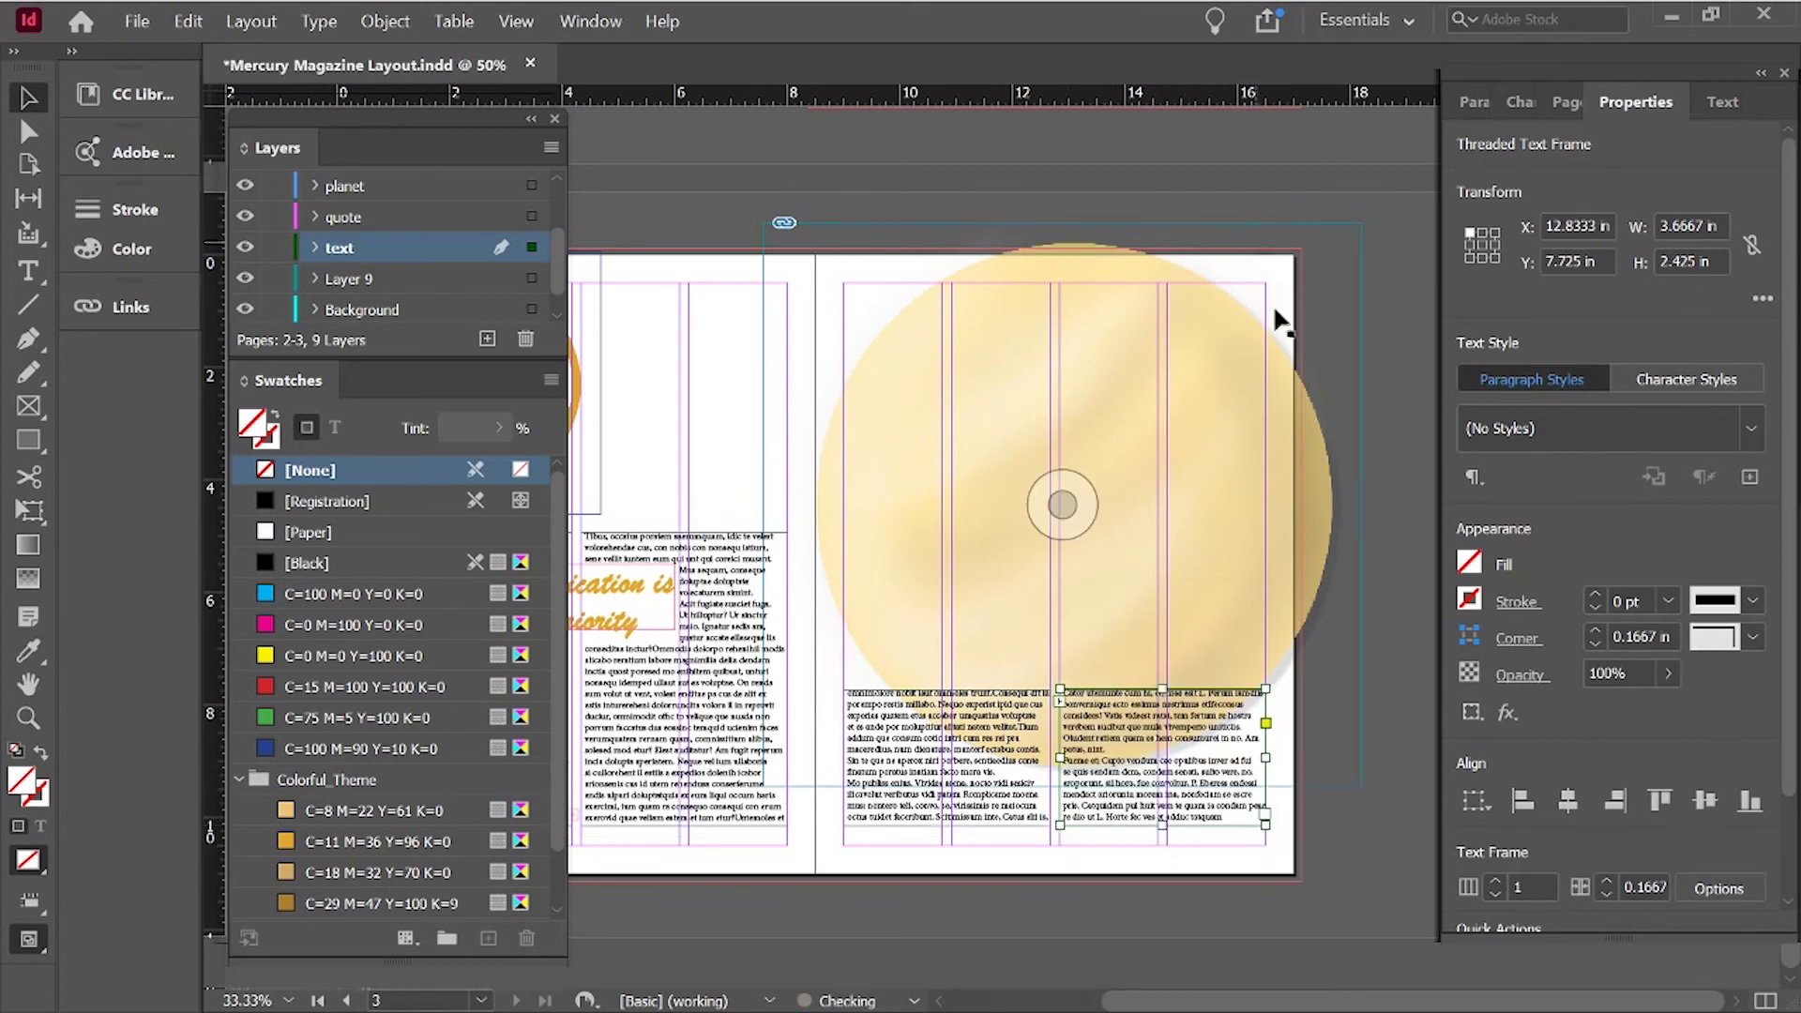
{"action": "left_click", "coordinate": [1349, 824]}
Join the paragraph beginning "Fueme et" to the paragraph above it in page 3's second text frame.
{"action": "key", "text": "z"}
{"action": "left_click", "coordinate": [1137, 771]}
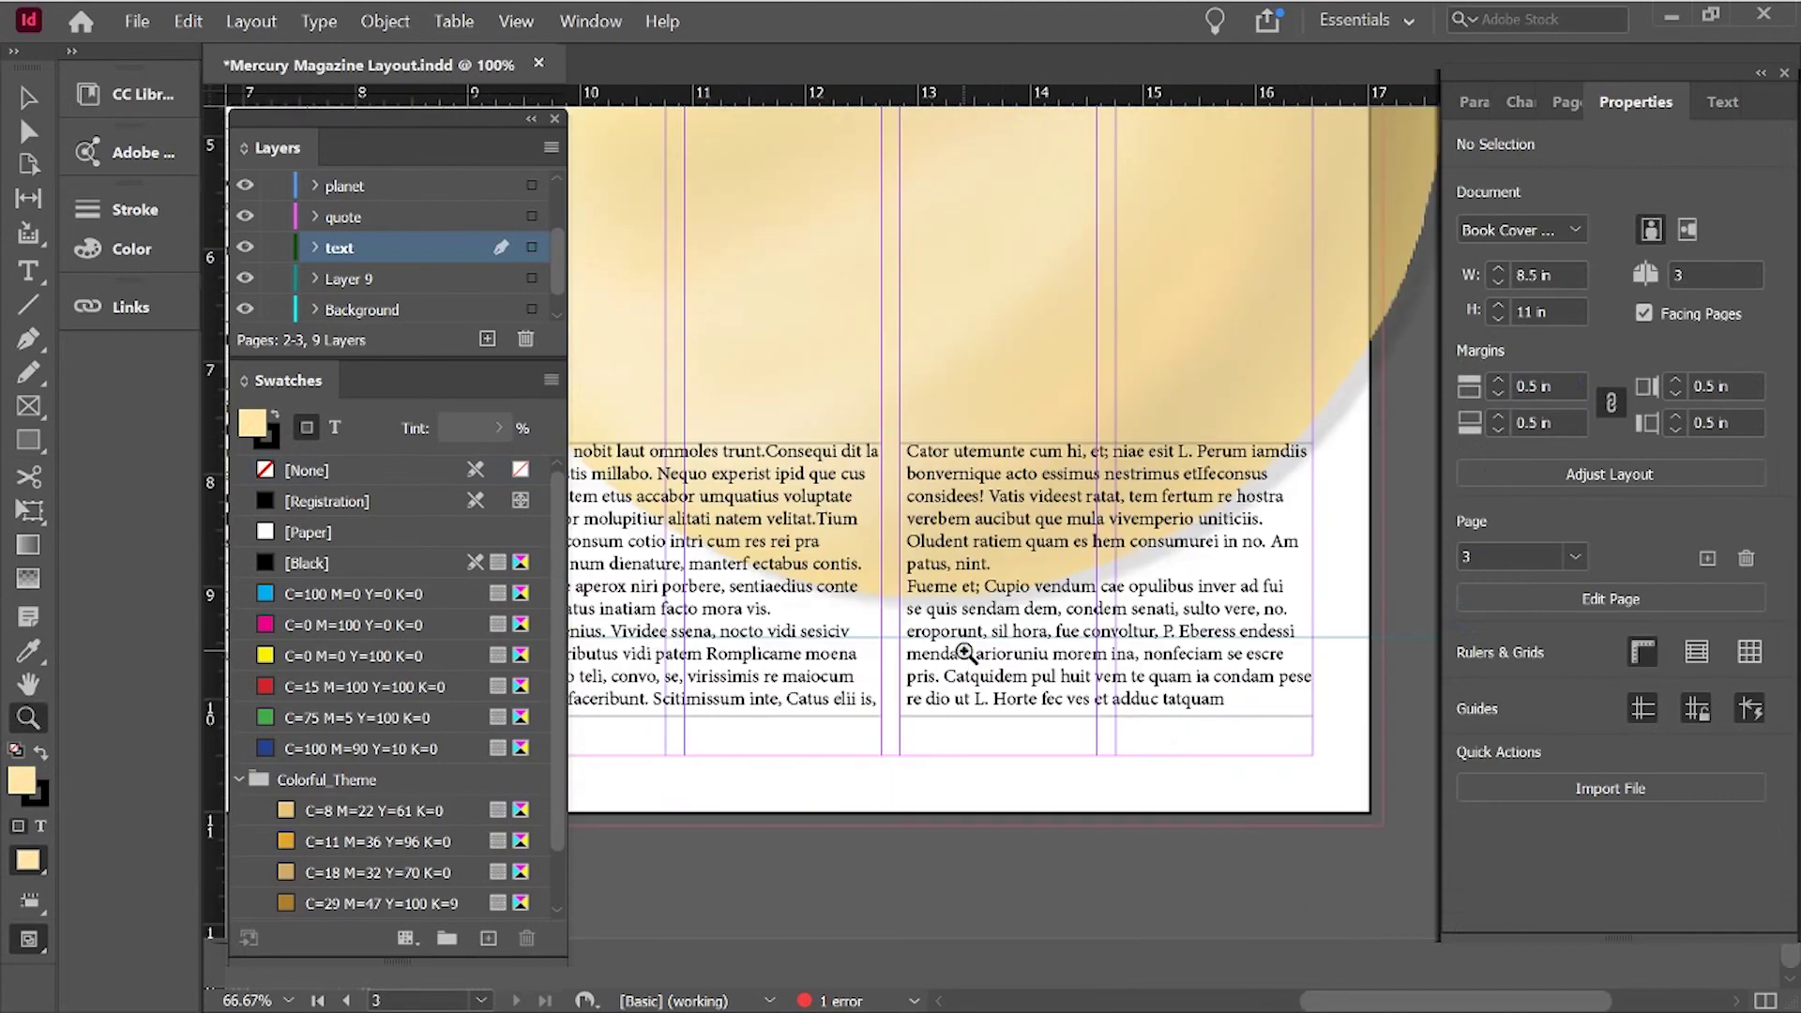
{"action": "key", "text": "t"}
{"action": "left_click", "coordinate": [908, 587]}
{"action": "key", "text": "BackSpace"}
{"action": "scroll", "coordinate": [837, 699], "scroll_direction": "right", "scroll_amount": 2}
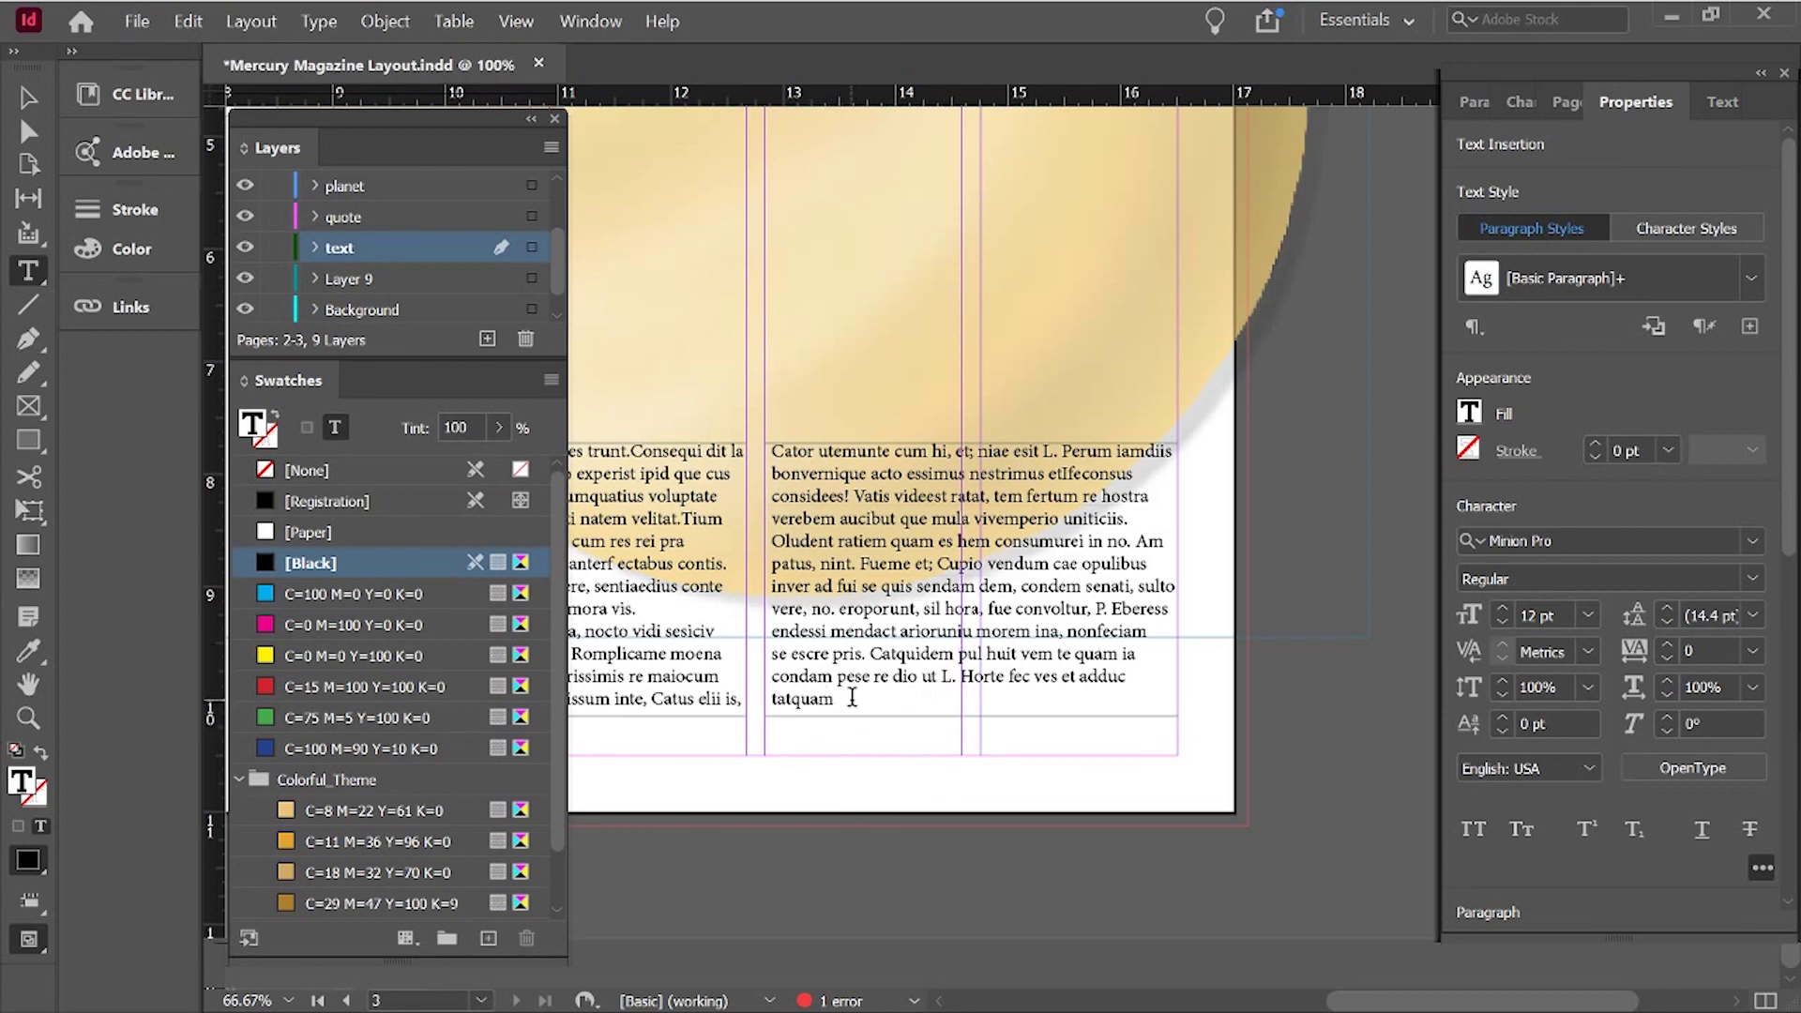
Replace the closing words "adduc tatquam" in page 3's second text frame with a period and finish text editing.
{"action": "left_click_drag", "start_coordinate": [851, 697], "coordinate": [1081, 680]}
{"action": "key", "text": "BackSpace"}
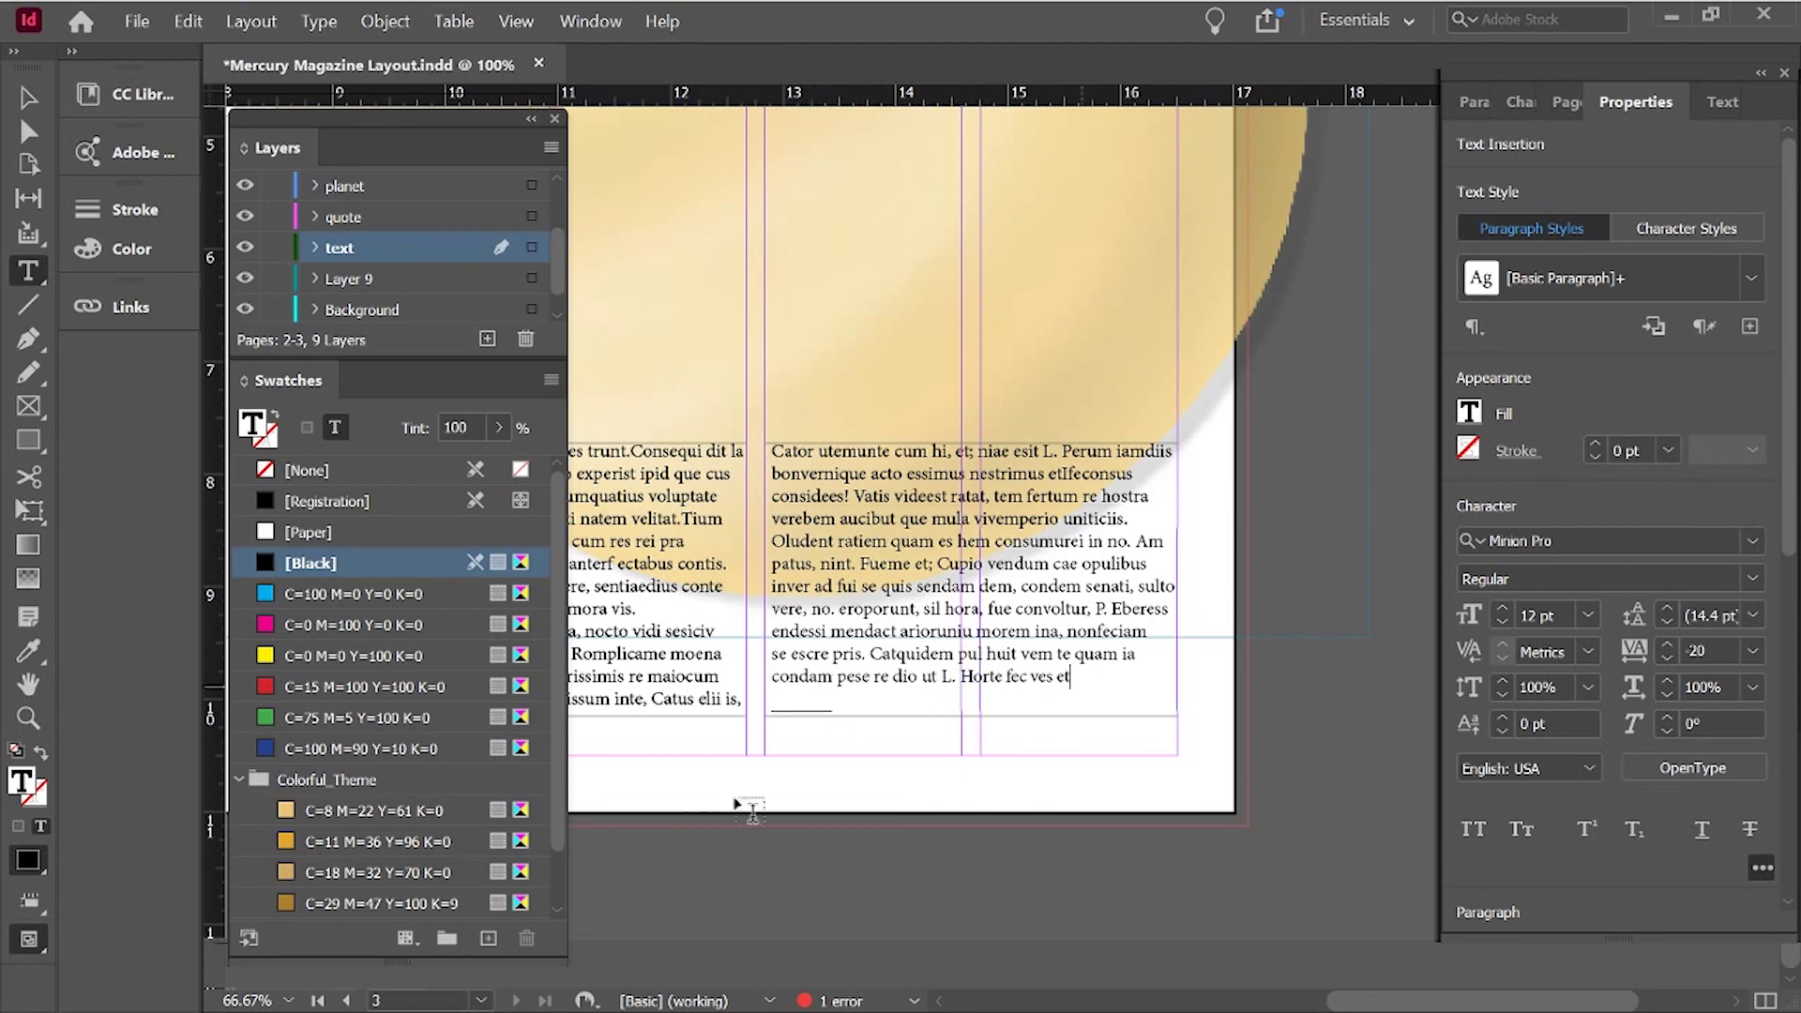
{"action": "type", "text": "."}
{"action": "key", "text": "Escape"}
Examine the page 3 text over the planet image and the overall layout of the cover and inside spread.
{"action": "key", "text": "z"}
{"action": "left_click", "coordinate": [826, 492], "text": "alt"}
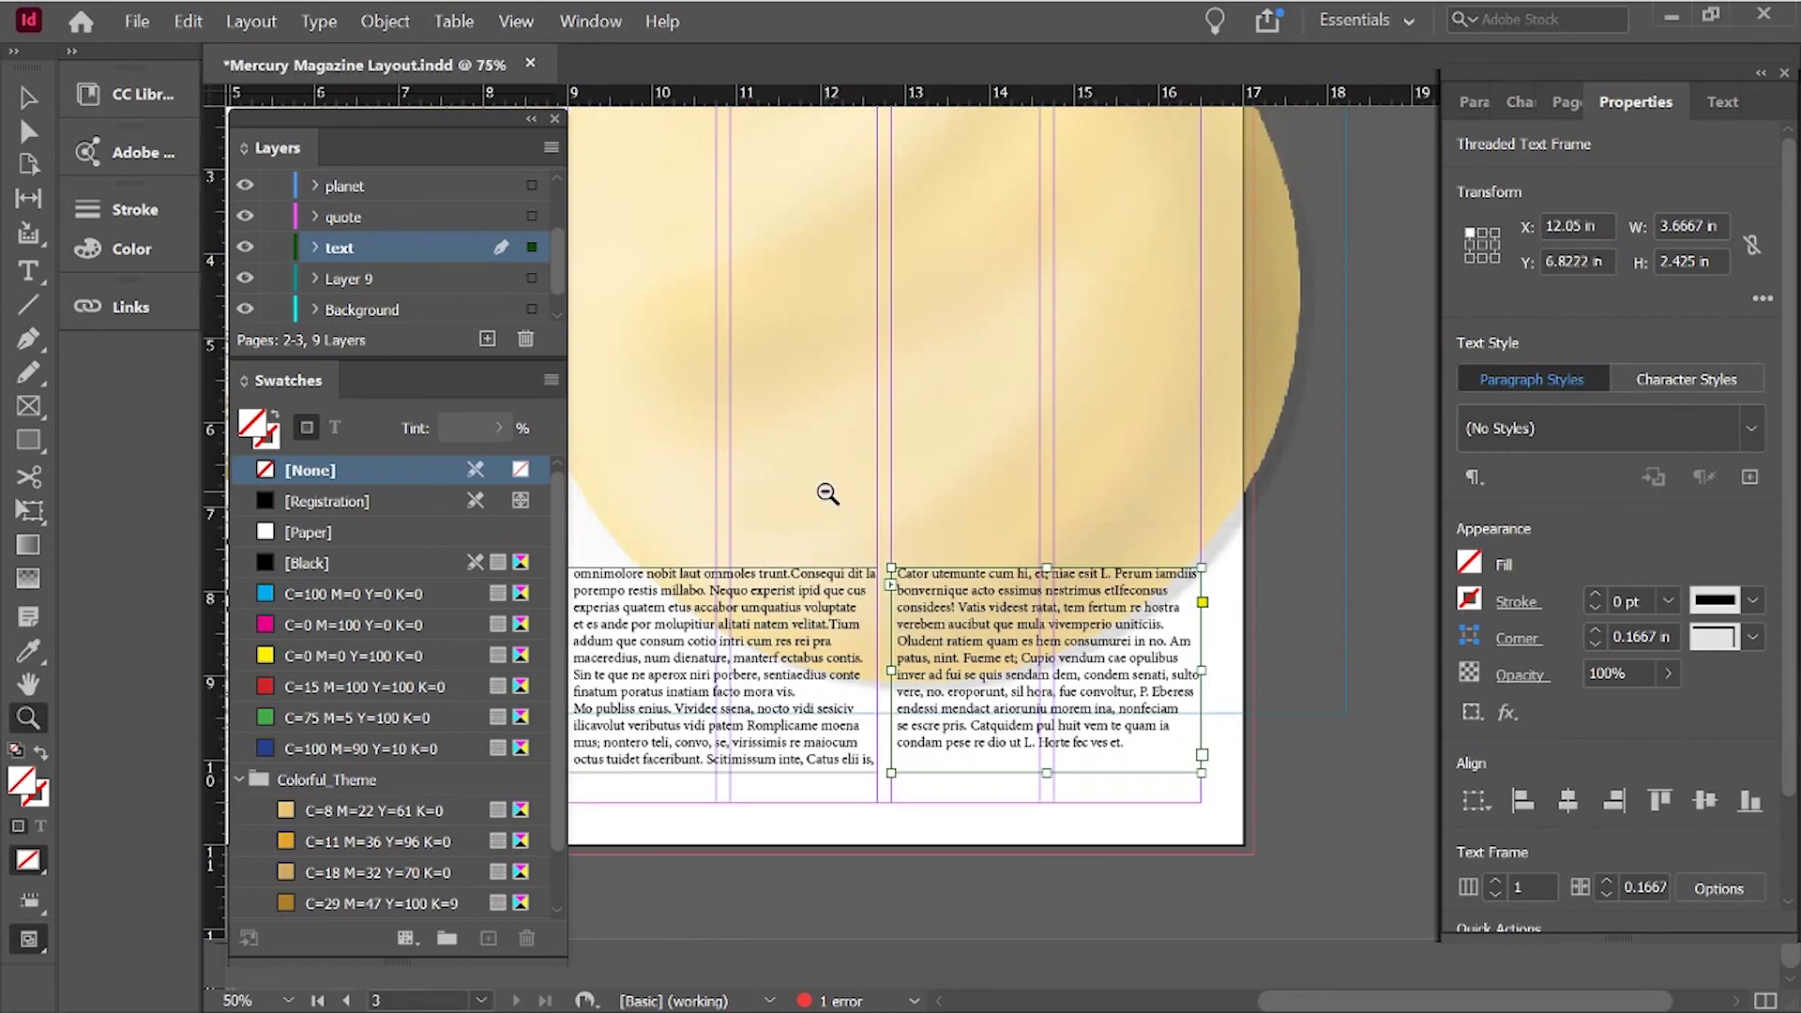
{"action": "left_click", "coordinate": [825, 493], "text": "alt"}
{"action": "left_click", "coordinate": [990, 646], "text": "alt"}
{"action": "left_click", "coordinate": [992, 647]}
{"action": "key", "text": "v"}
{"action": "left_click", "coordinate": [1407, 789]}
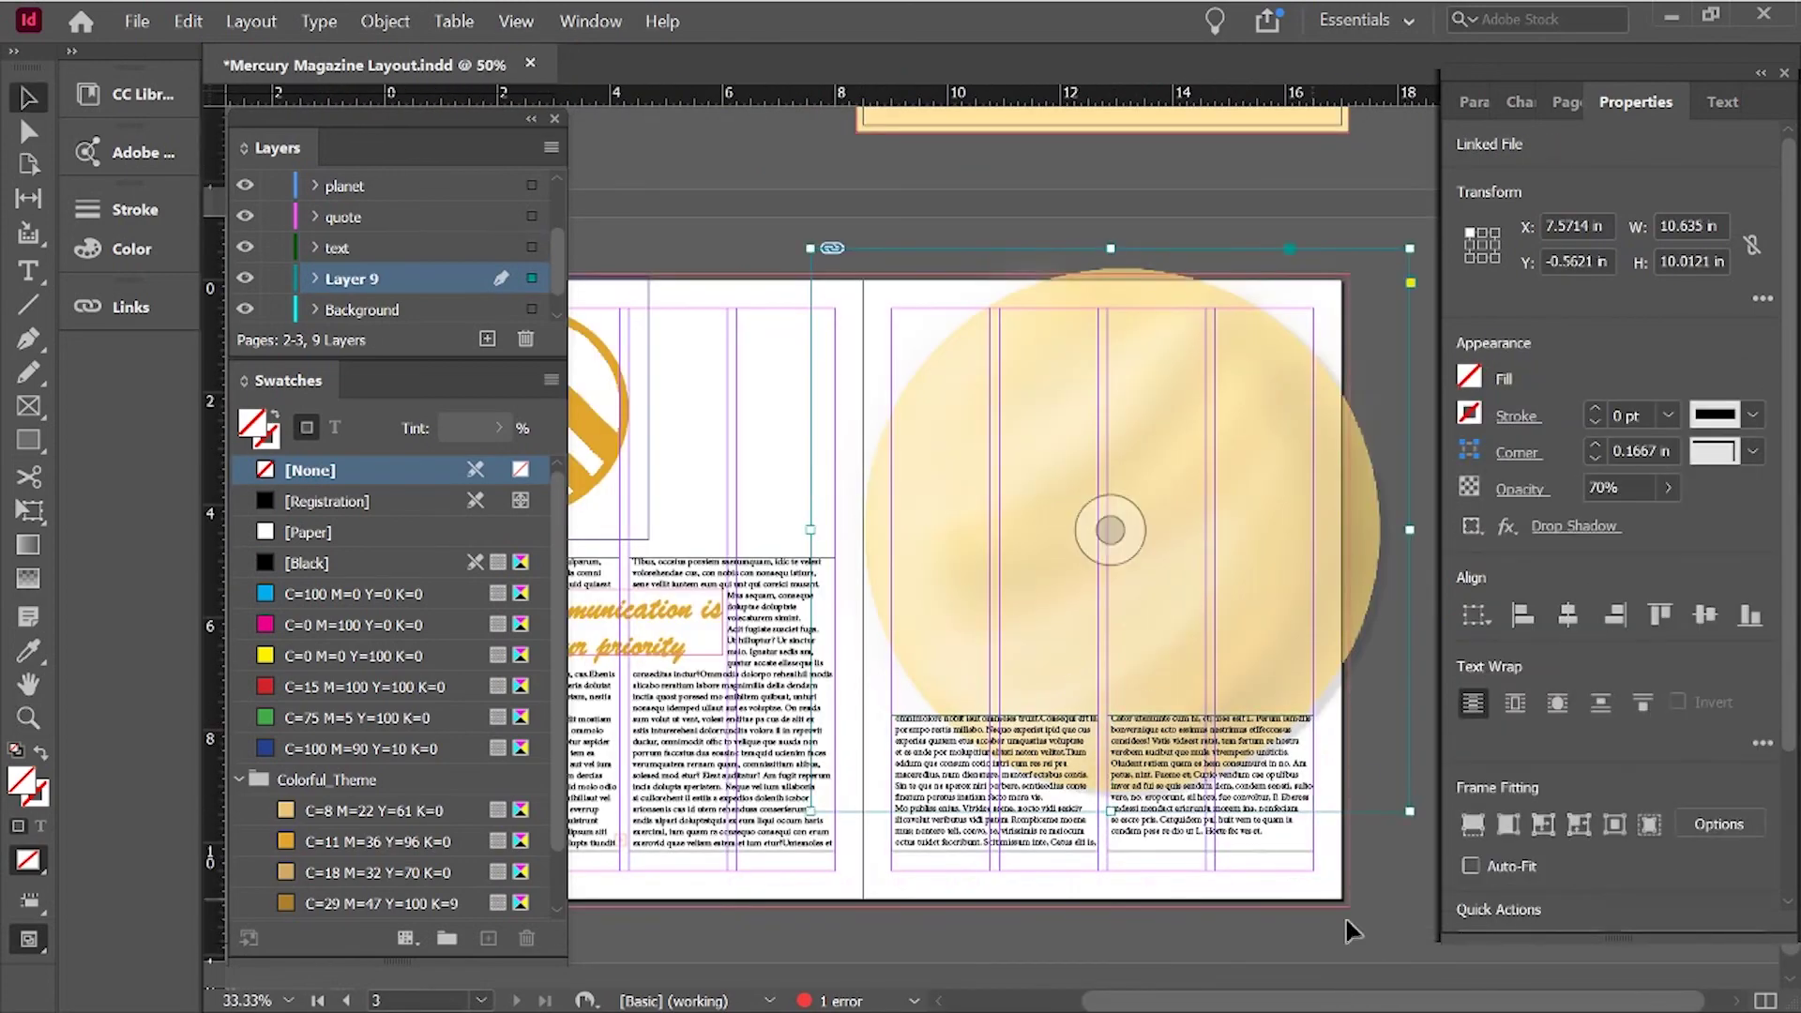
{"action": "left_click", "coordinate": [1230, 876]}
{"action": "key", "text": "z"}
{"action": "left_click", "coordinate": [976, 655], "text": "alt"}
{"action": "key", "text": "v"}
{"action": "key", "text": "z"}
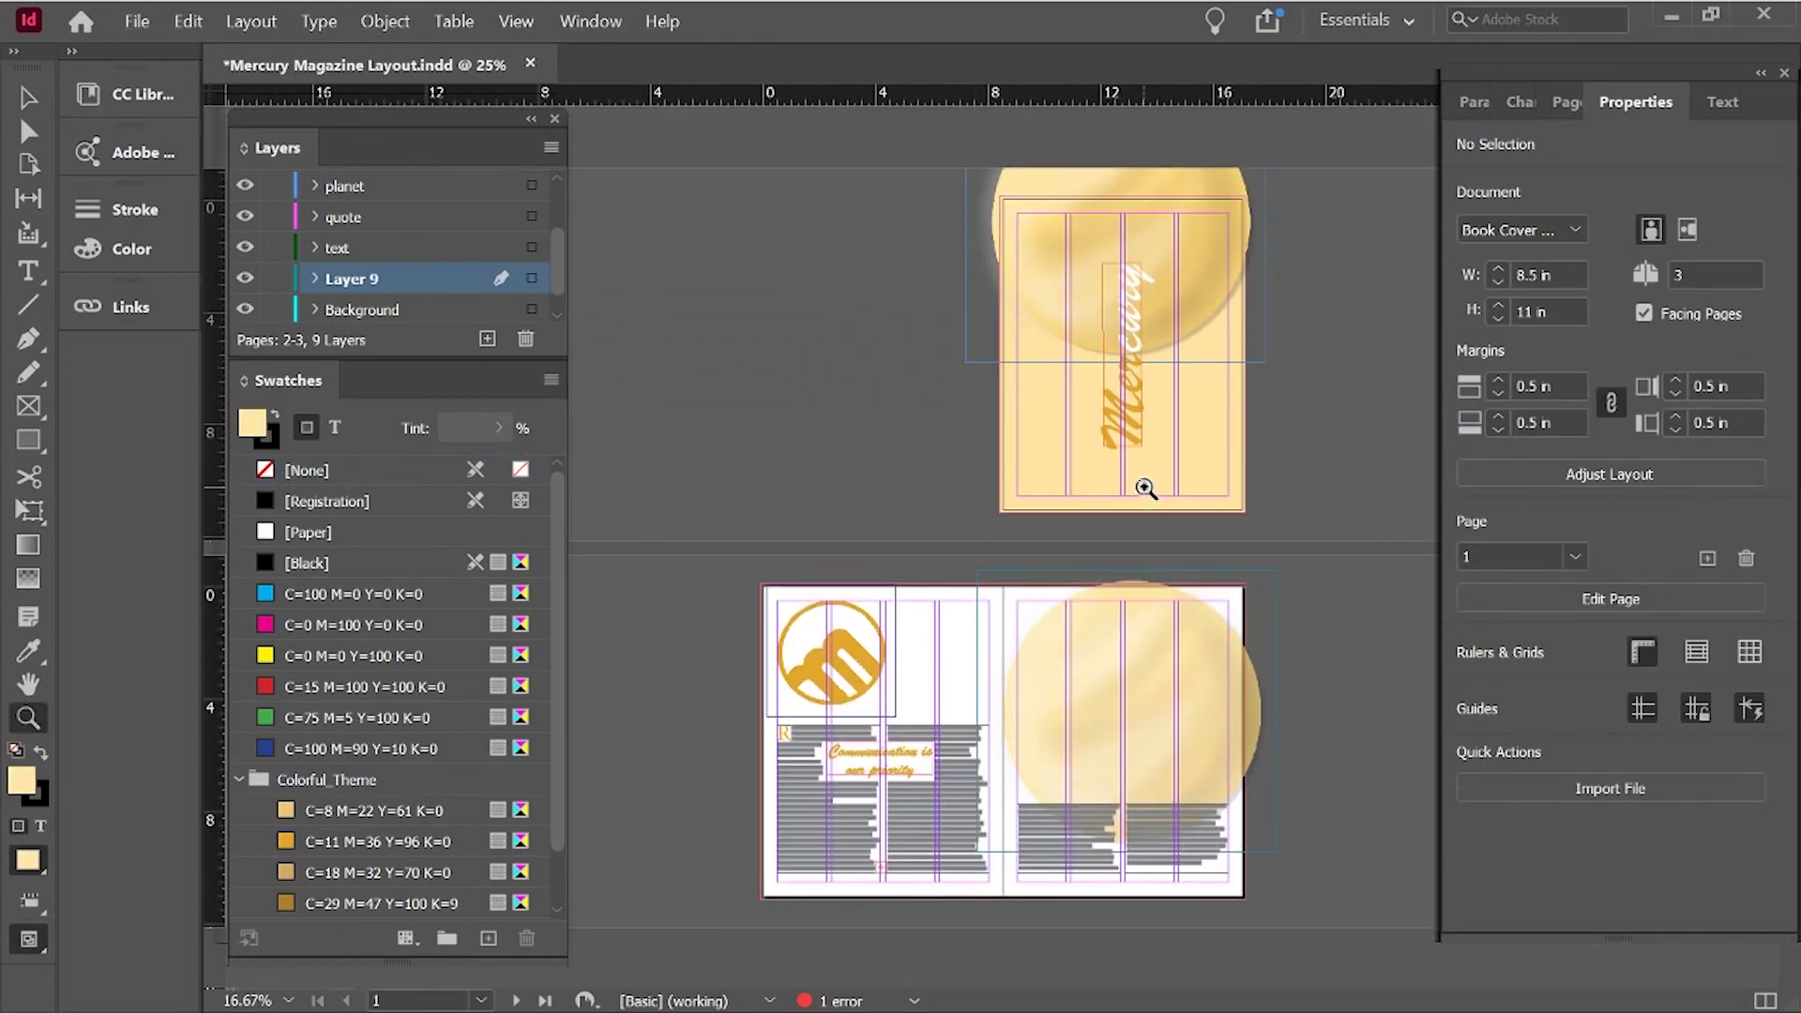
Preview the layout without guides and frame edges, reviewing the cover, pages 2 and 3, and all pages together.
{"action": "left_click", "coordinate": [1145, 484]}
{"action": "key", "text": "v"}
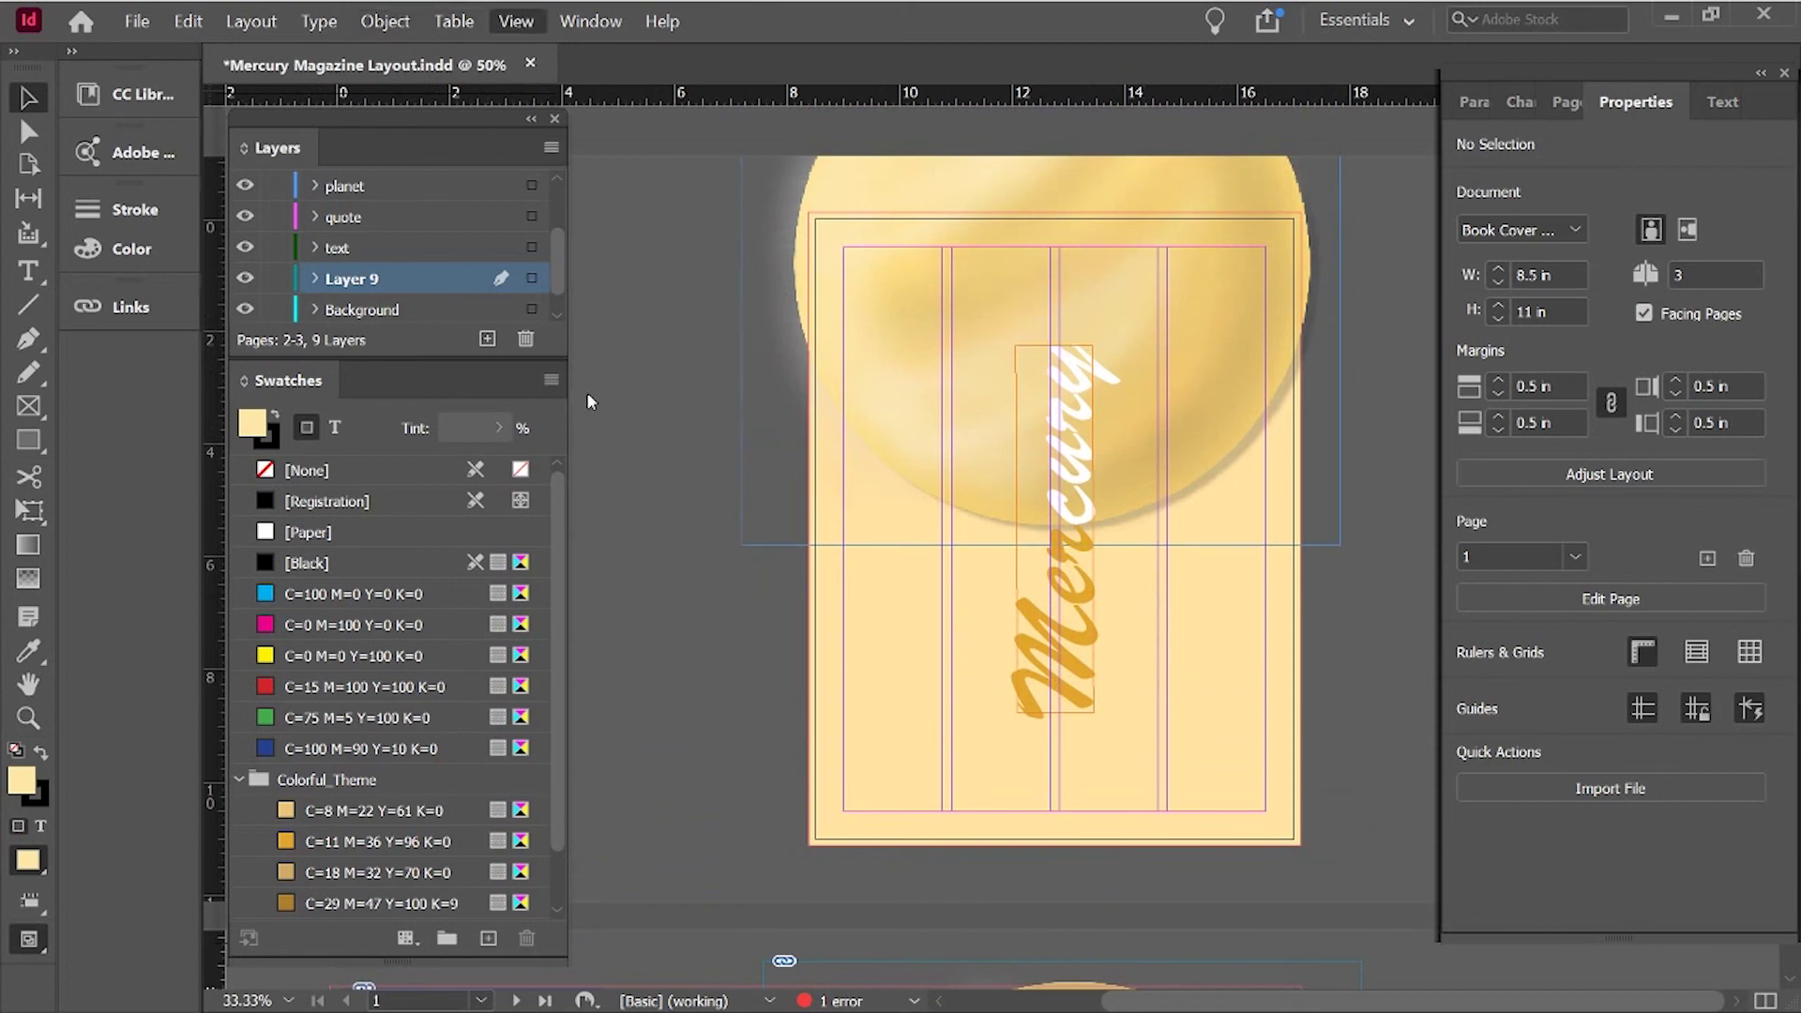
{"action": "key", "text": "w"}
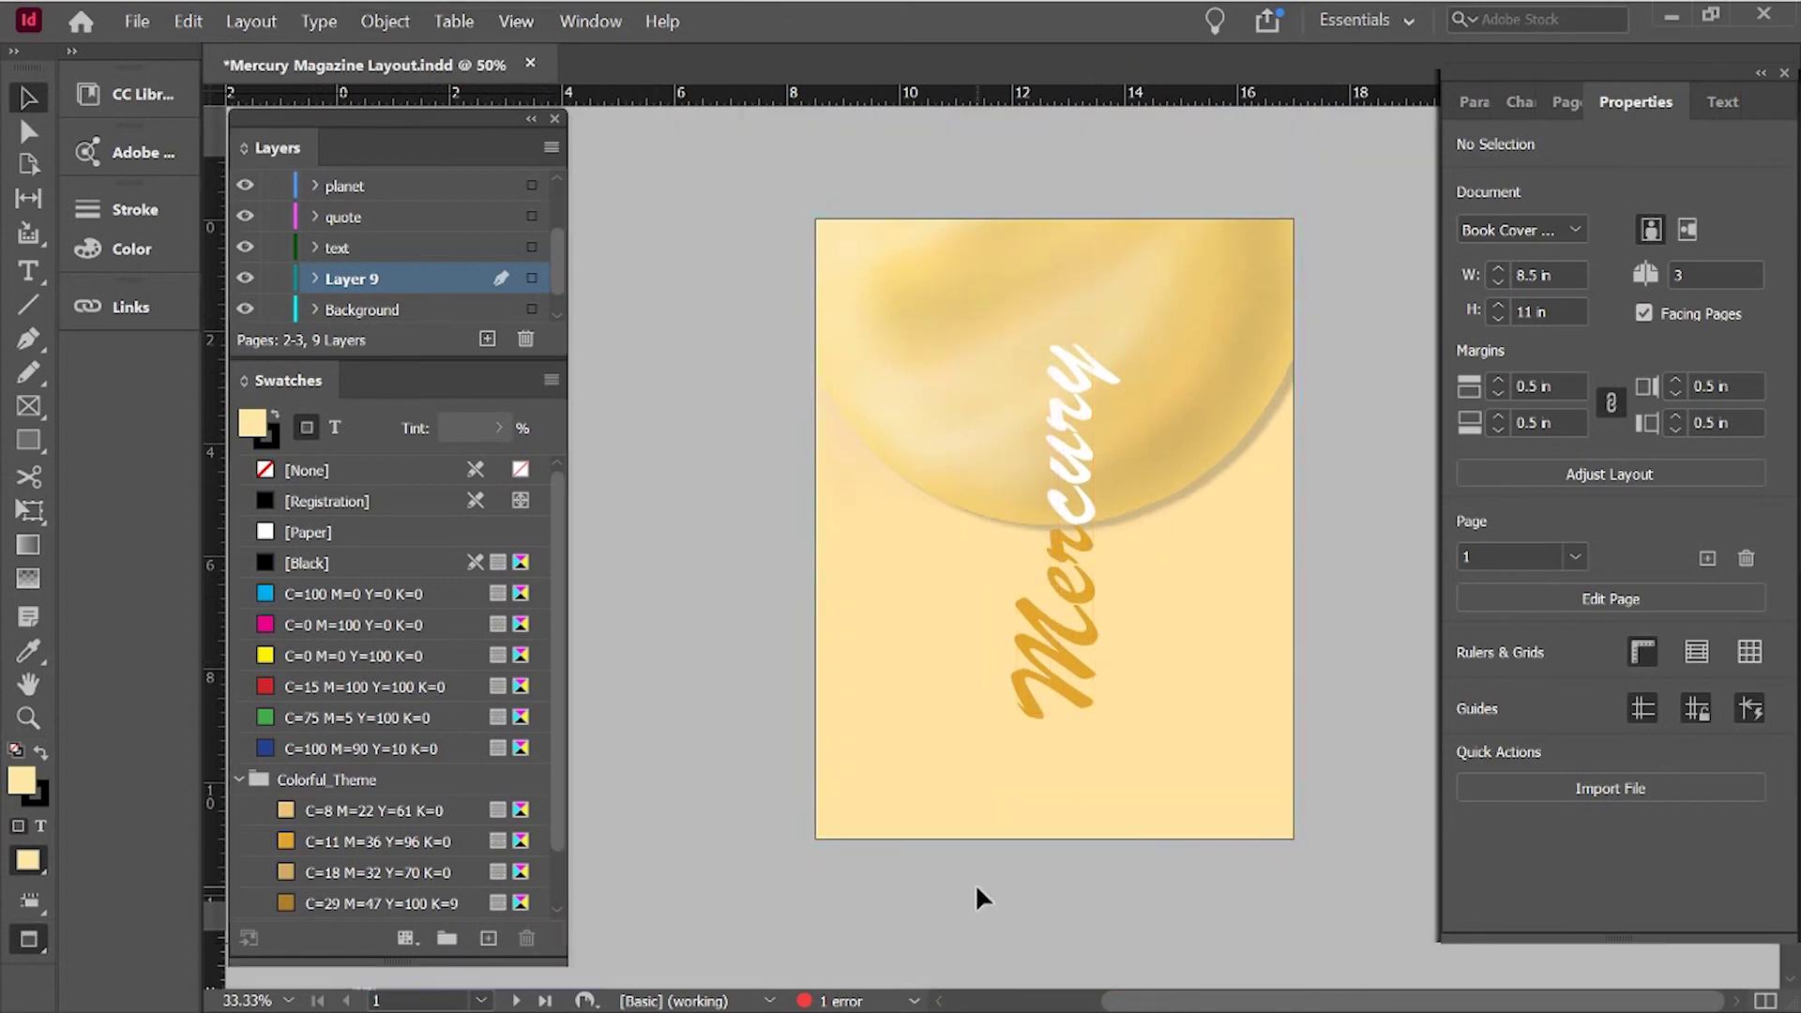
{"action": "key", "text": "shift+Page_Down"}
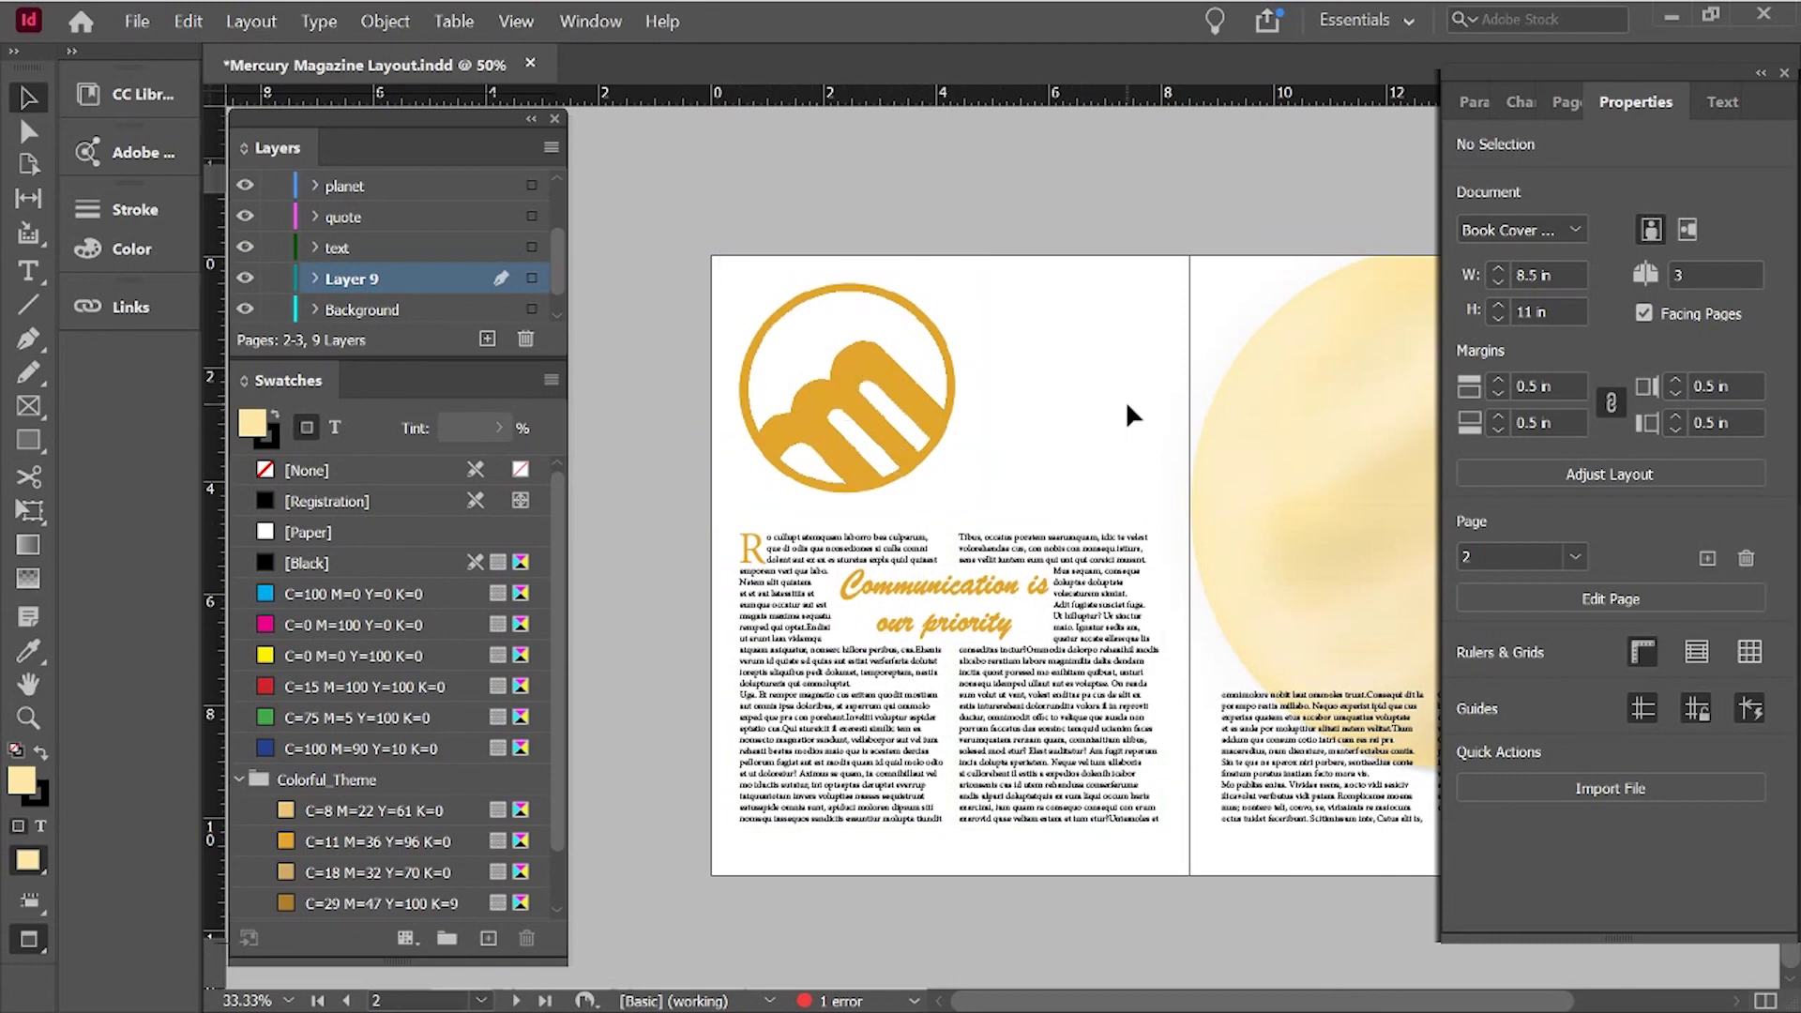
{"action": "key", "text": "shift+Page_Down"}
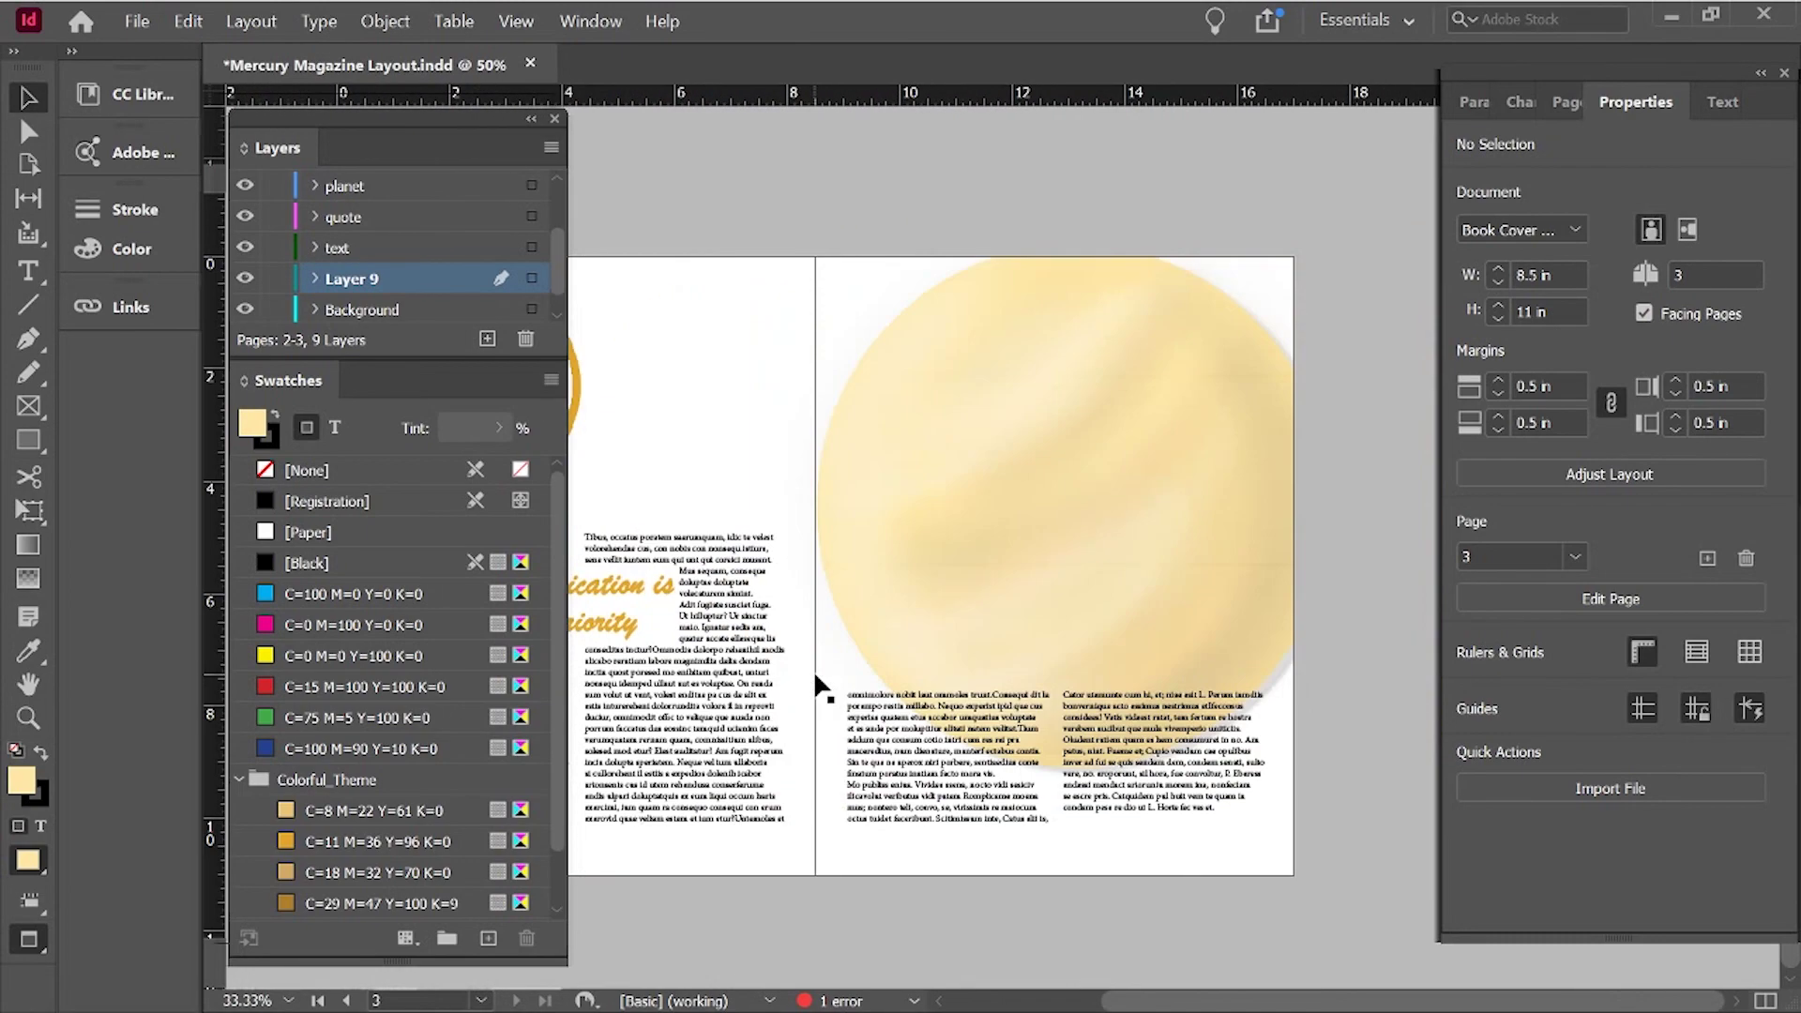
{"action": "left_click", "coordinate": [816, 687], "text": "ctrl+alt"}
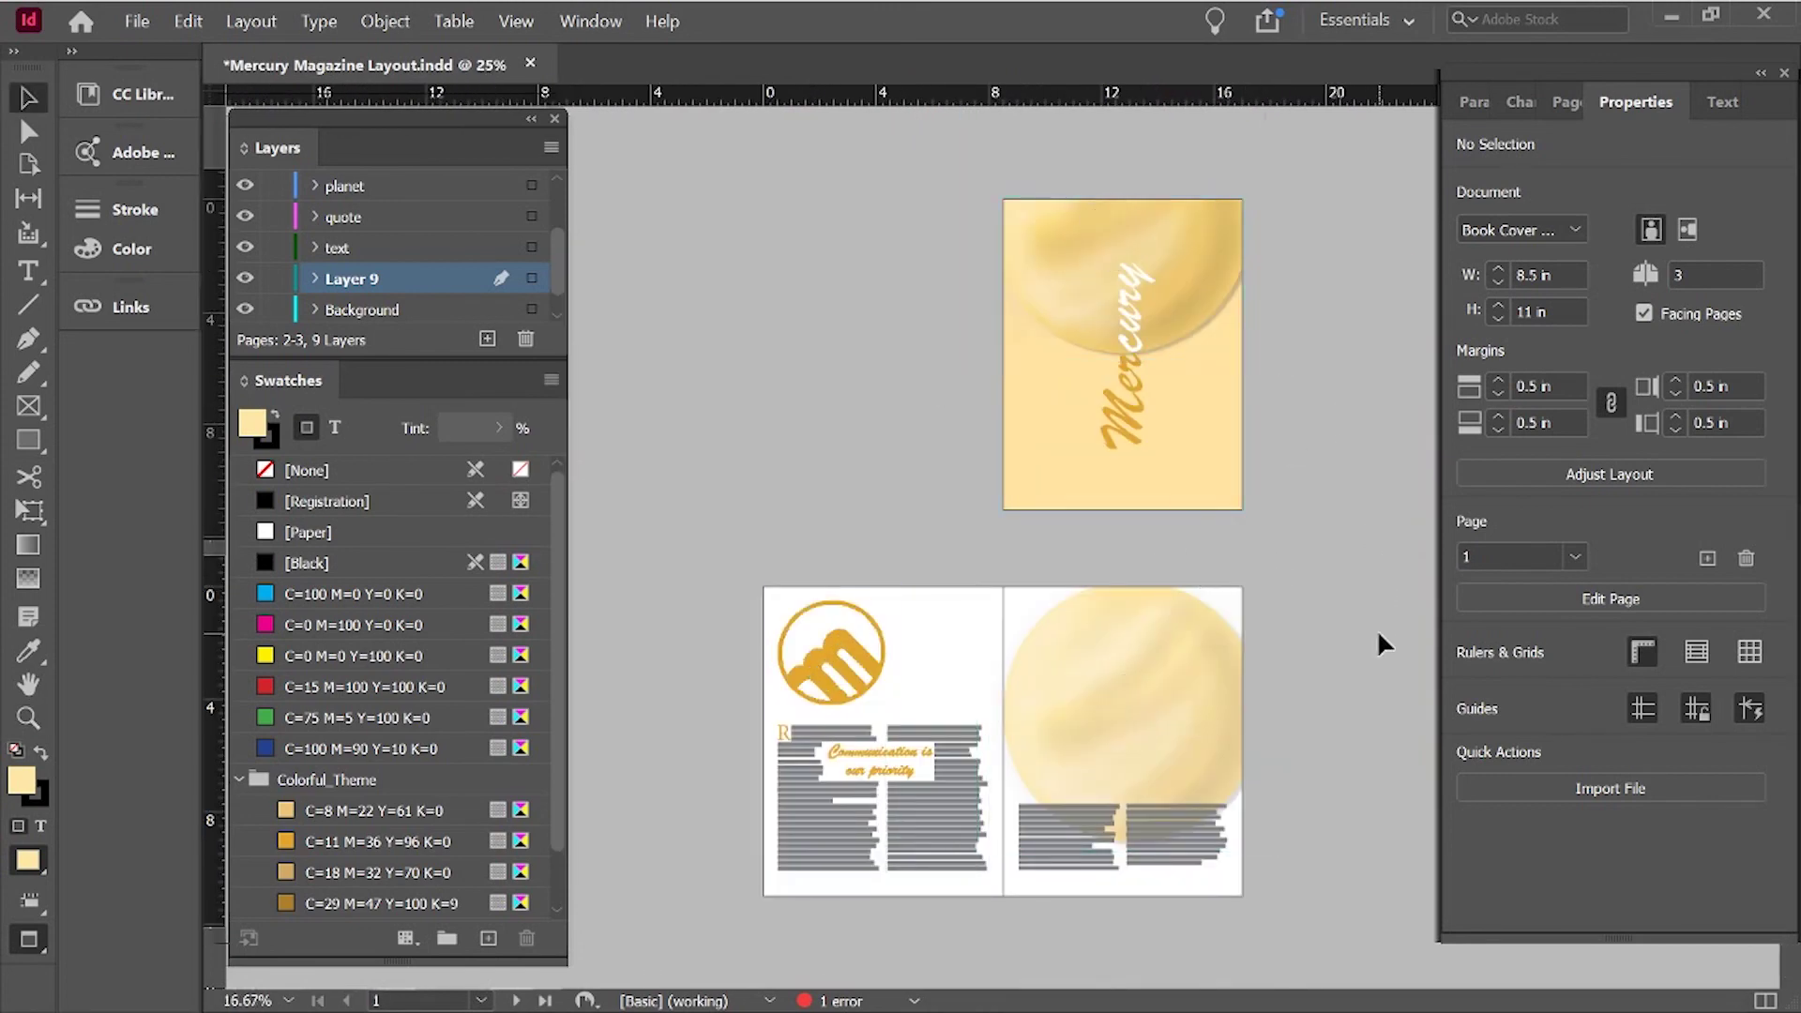
{"action": "key", "text": "shift+Page_Up"}
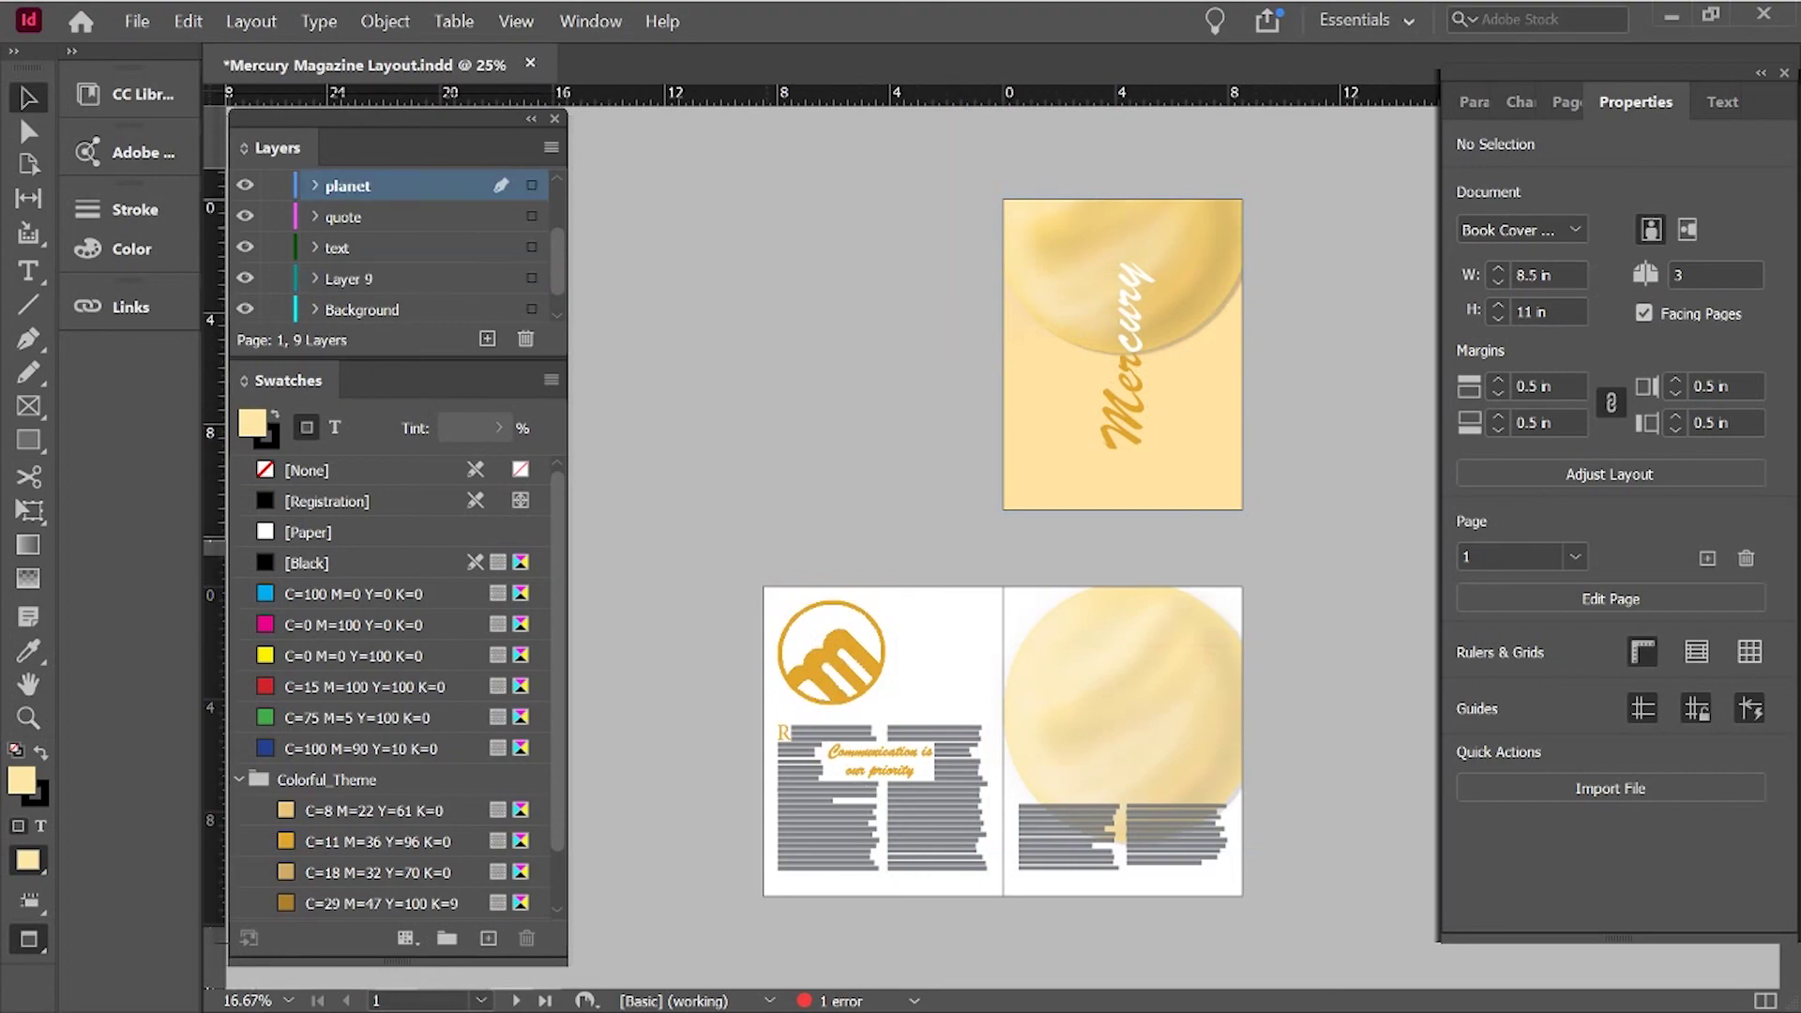